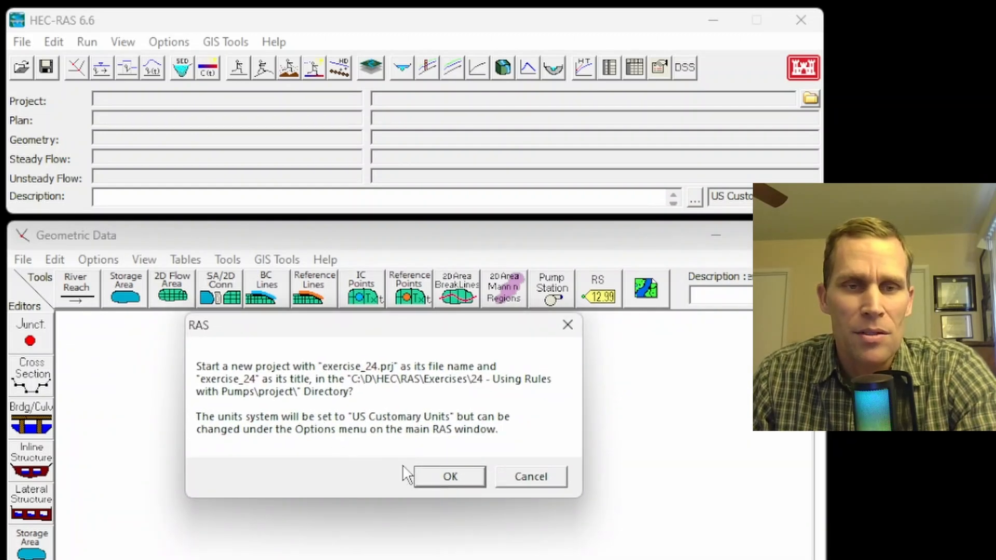
Confirm creating the exercise_24 project in US Customary Units and sketch a gently curving river reach from north to south in the schematic.
{"action": "left_click", "coordinate": [448, 476]}
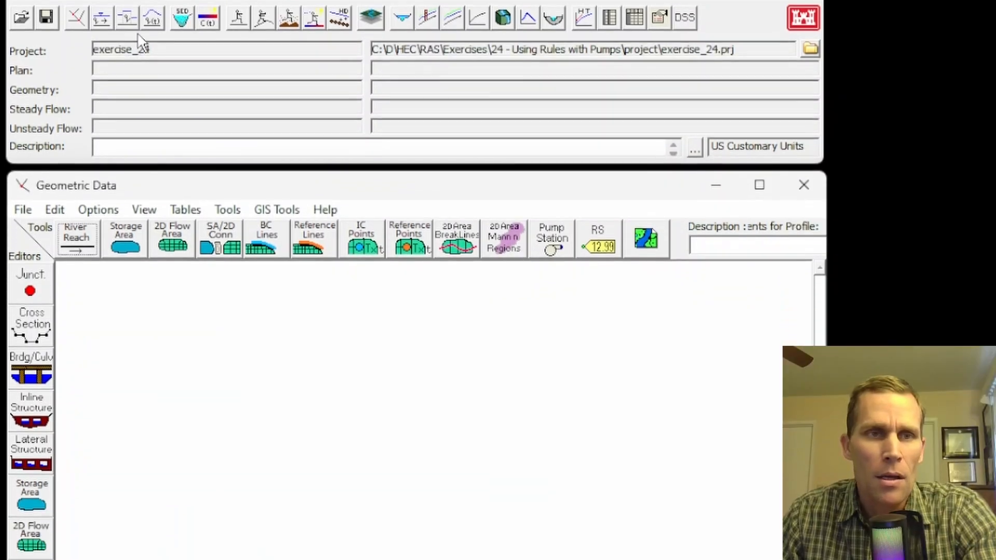
{"action": "left_click", "coordinate": [82, 71]}
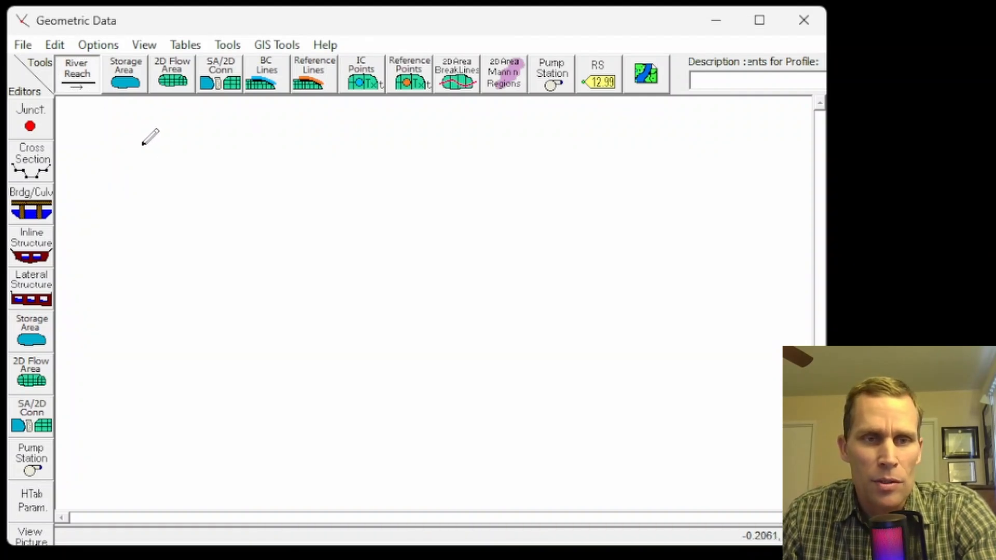
{"action": "mouse_move", "coordinate": [143, 146]}
{"action": "left_mouse_down"}
{"action": "mouse_move", "coordinate": [149, 220]}
{"action": "mouse_move", "coordinate": [185, 271]}
{"action": "mouse_move", "coordinate": [203, 326]}
{"action": "mouse_move", "coordinate": [218, 423]}
{"action": "mouse_move", "coordinate": [213, 472]}
{"action": "left_mouse_up"}
{"action": "double_click", "coordinate": [213, 477]}
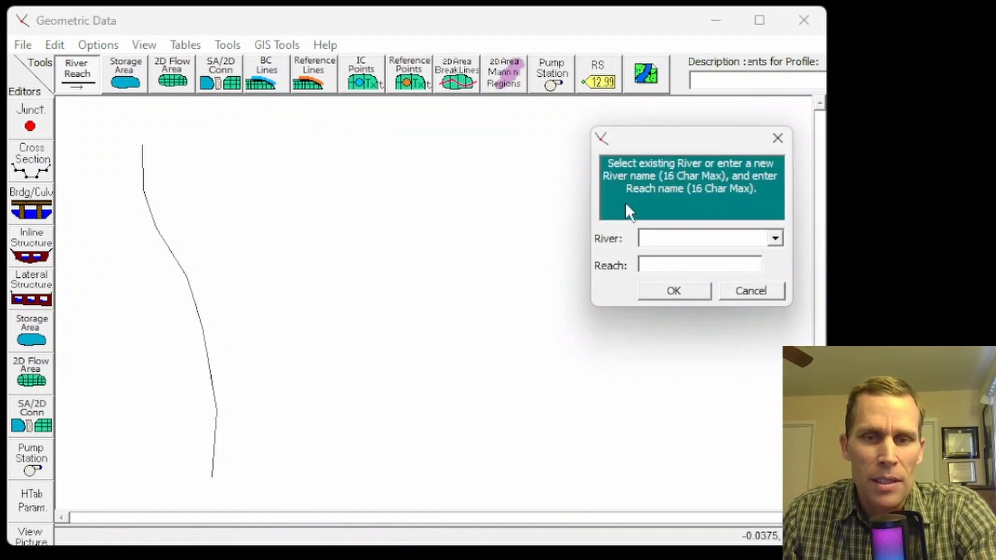
Name the drawn river River A and its reach Reach 1.
{"action": "left_click_drag", "start_coordinate": [655, 147], "coordinate": [290, 125]}
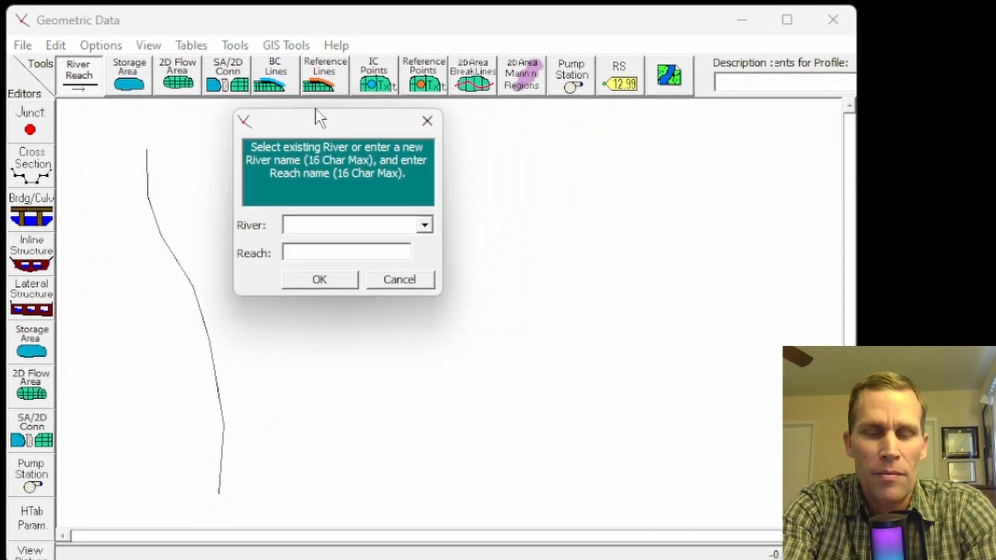
{"action": "type", "text": "River A"}
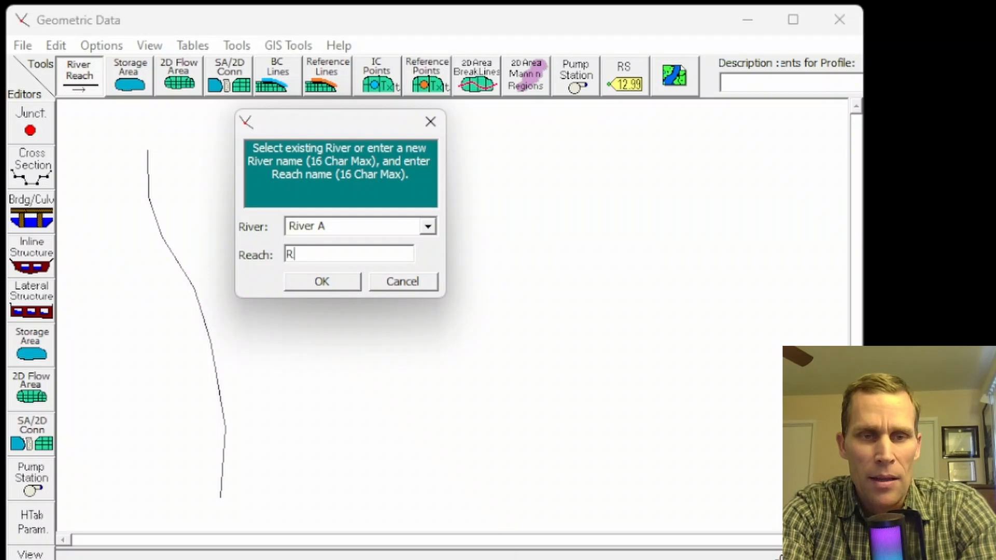
{"action": "type", "text": "Reach 1"}
{"action": "key", "text": "Return"}
Add a new cross section at river station 0 in Reach 1 of River A.
{"action": "left_click", "coordinate": [31, 166]}
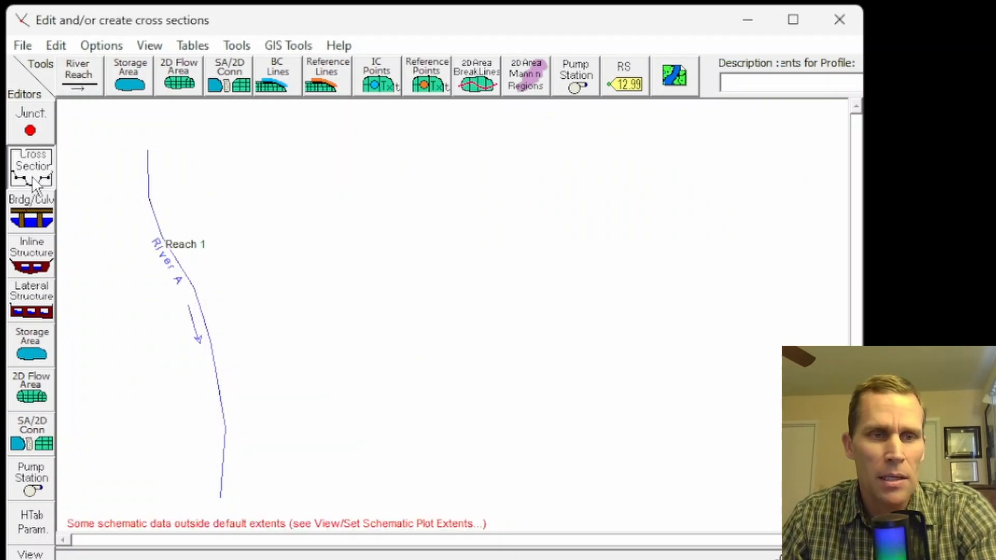
{"action": "left_click_drag", "start_coordinate": [440, 26], "coordinate": [462, 20]}
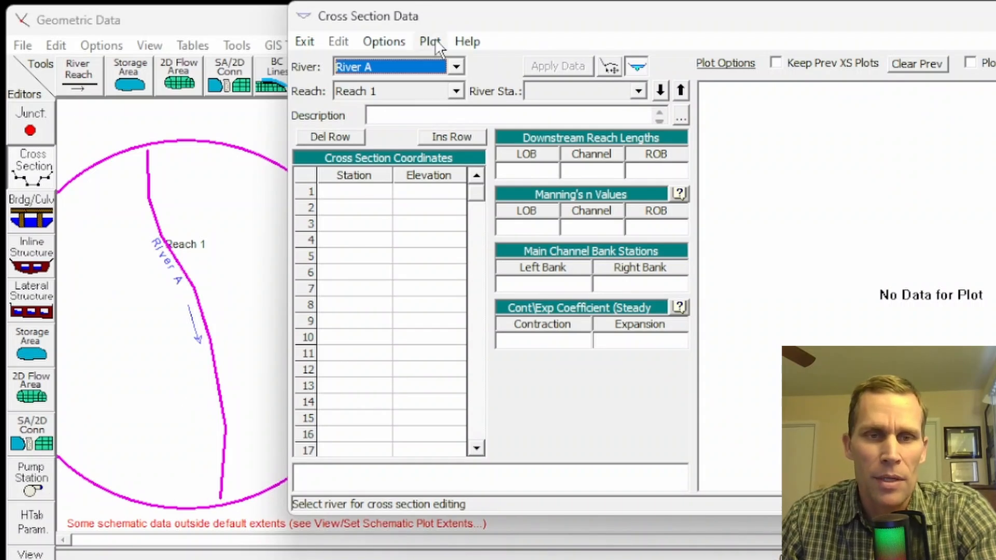
{"action": "left_click", "coordinate": [384, 41]}
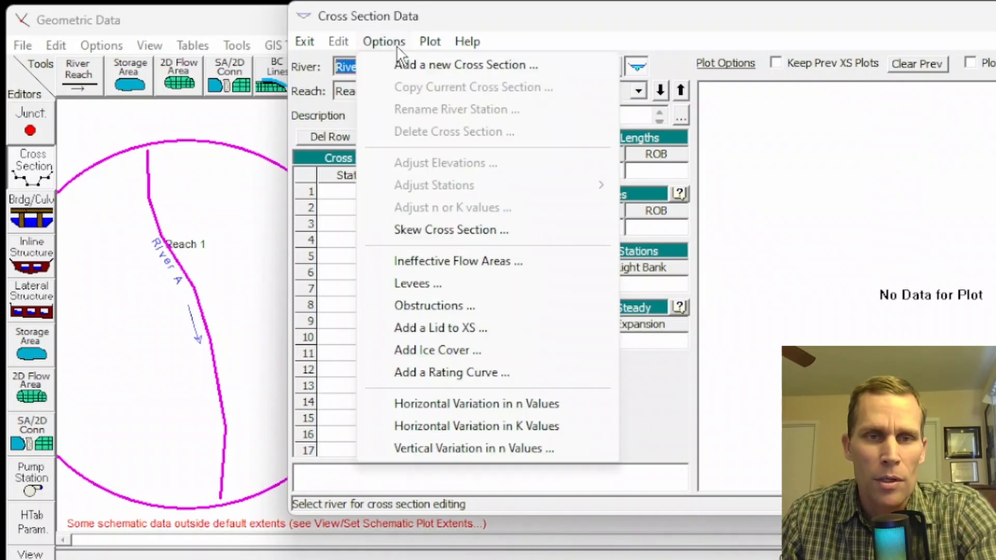
{"action": "left_click", "coordinate": [414, 66]}
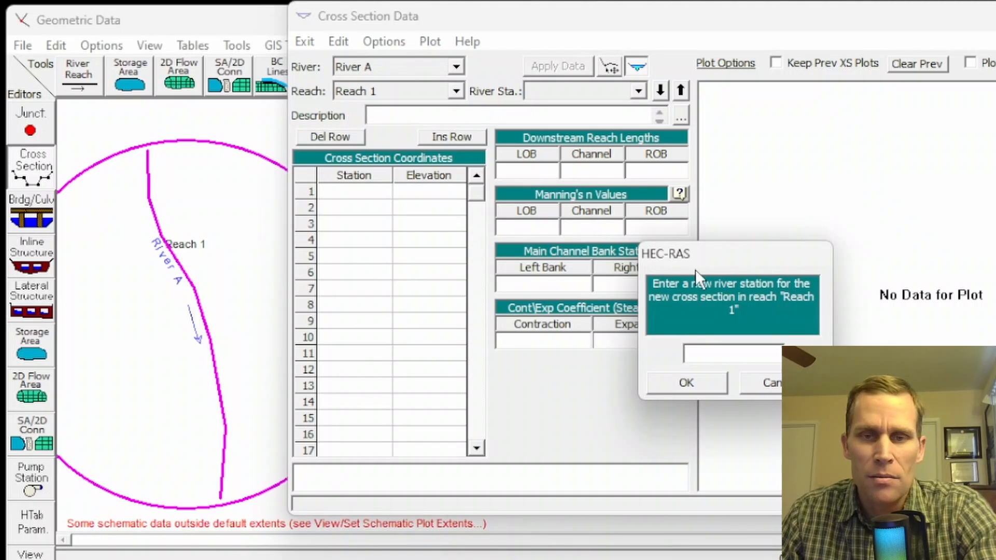
{"action": "left_click_drag", "start_coordinate": [715, 262], "coordinate": [533, 200]}
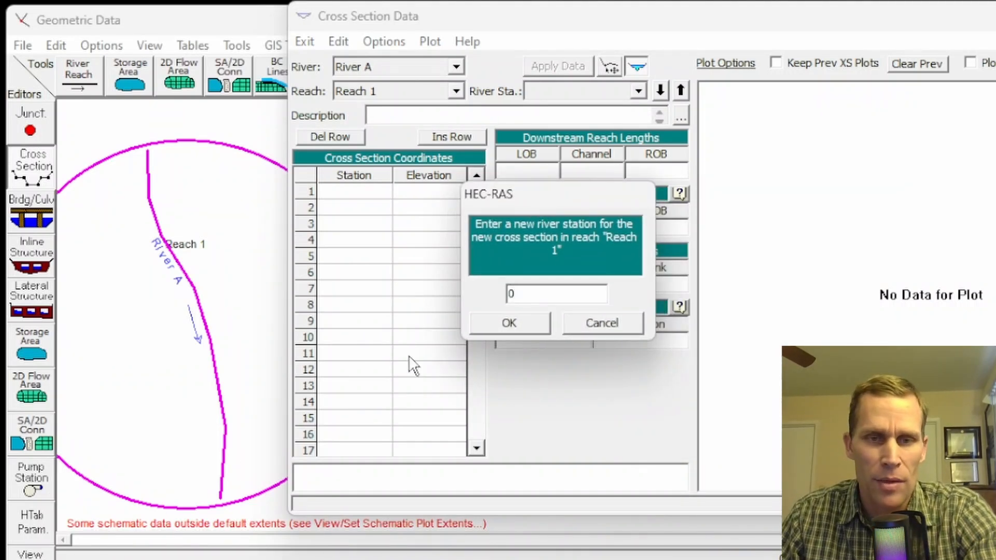
{"action": "type", "text": "0"}
{"action": "left_click", "coordinate": [509, 322]}
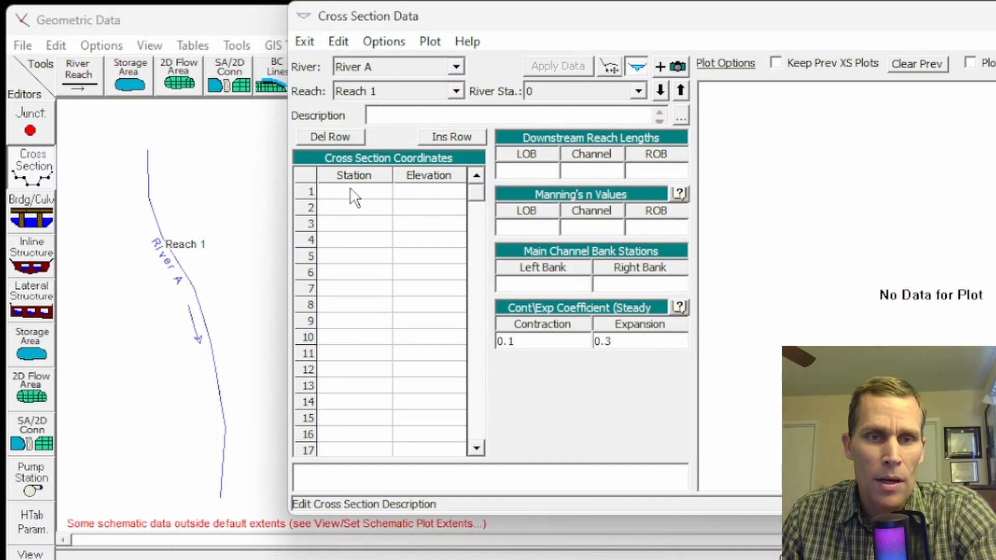
Paste the copied ten station-elevation points, stations 0 to 90 with elevations between 210 and 200, into the coordinates of cross section 0.
{"action": "left_click_drag", "start_coordinate": [356, 196], "coordinate": [427, 385]}
{"action": "key", "text": "ctrl+v"}
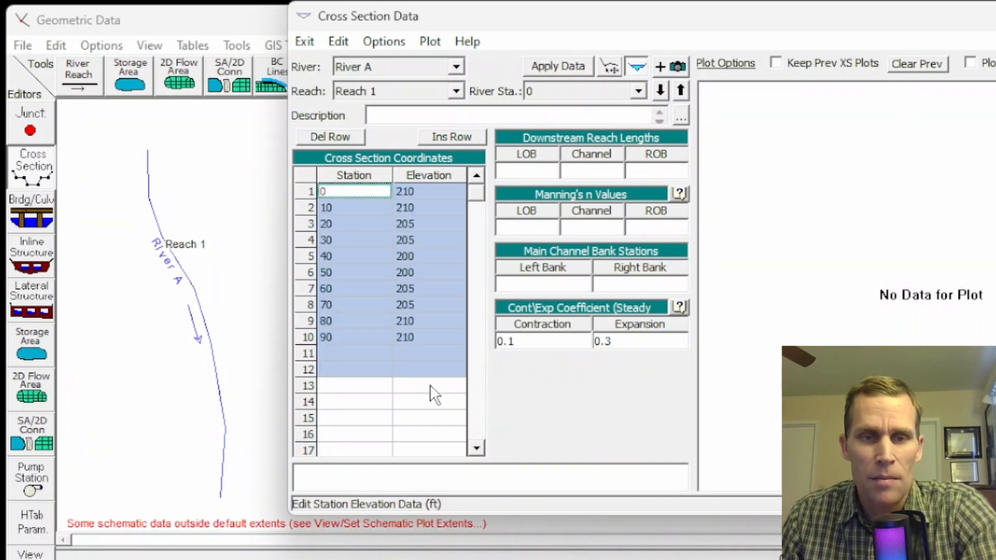
{"action": "left_click", "coordinate": [408, 327]}
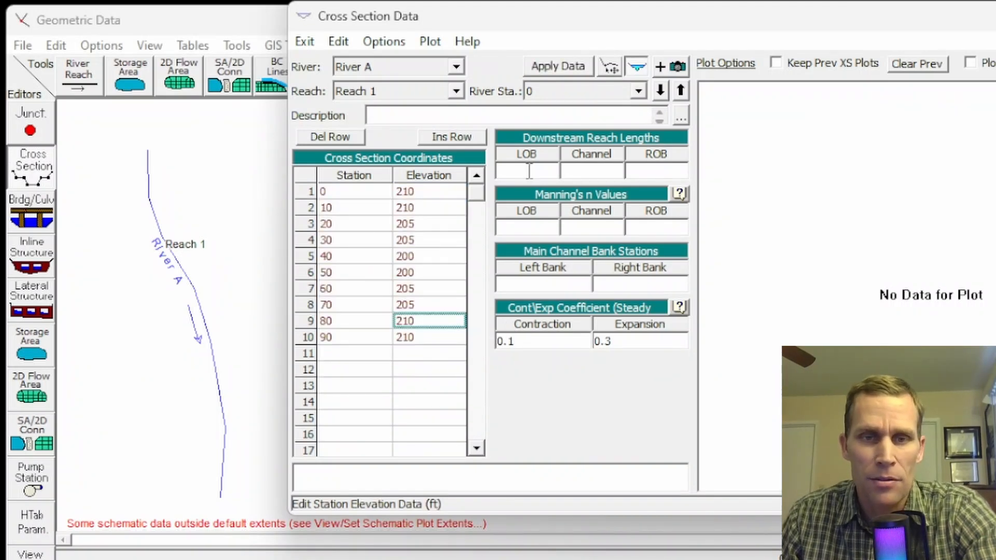
Set the left overbank, channel and right overbank downstream reach lengths of cross section 0 to 0.
{"action": "key", "text": "Tab"}
{"action": "type", "text": "0"}
{"action": "key", "text": "Tab"}
{"action": "type", "text": "0"}
Set Manning's n for cross section 0 to 0.05 left overbank, 0.03 channel and 0.05 right overbank.
{"action": "key", "text": "Tab"}
{"action": "type", "text": "0"}
{"action": "key", "text": "Tab"}
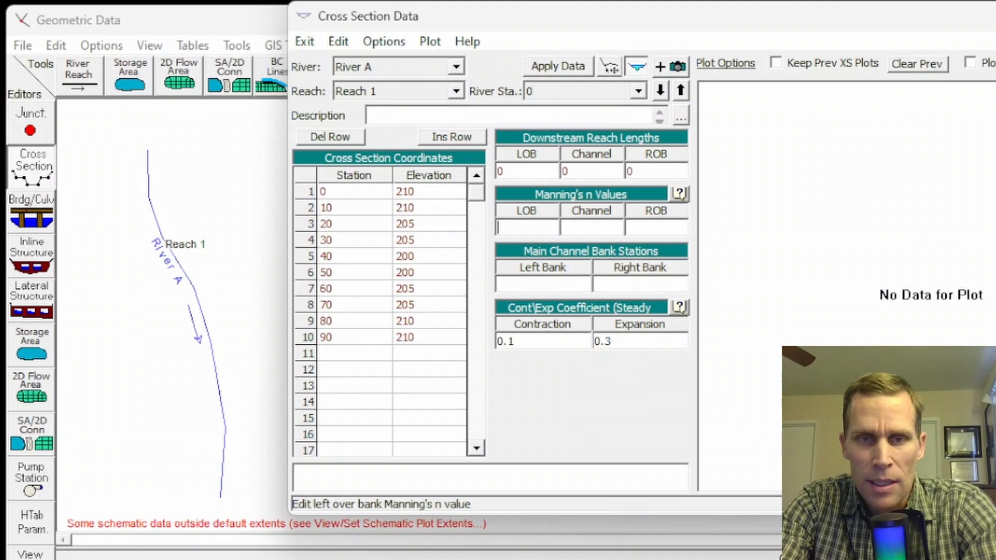
{"action": "type", "text": "0.05"}
{"action": "key", "text": "Tab"}
{"action": "type", "text": "0.03"}
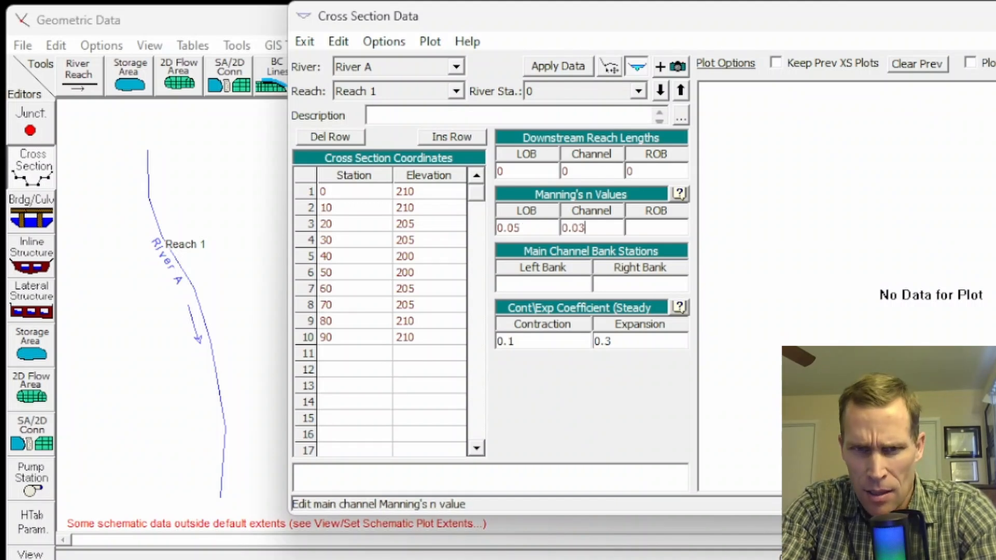
{"action": "key", "text": "Tab"}
{"action": "type", "text": "0.05"}
{"action": "key", "text": "Tab"}
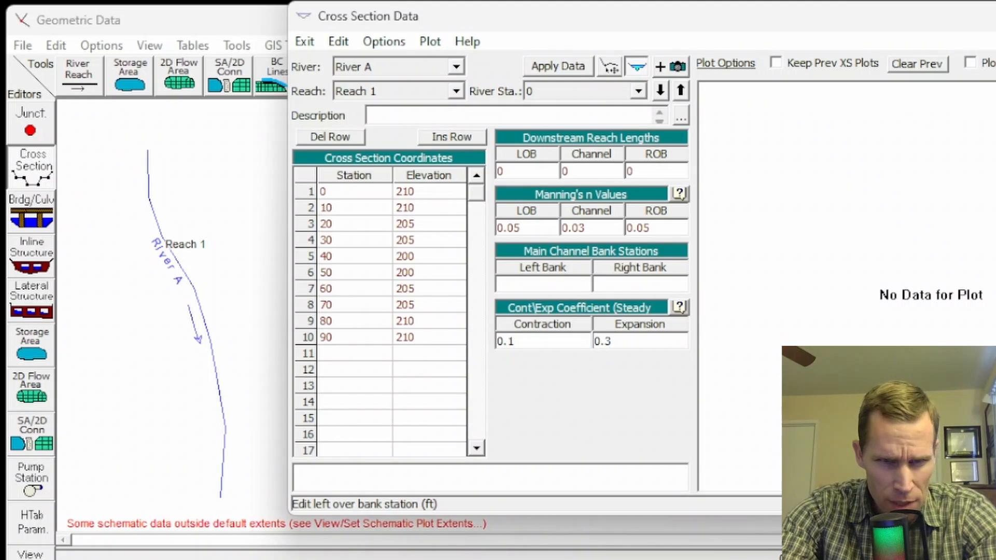
Set the main channel bank stations to 30 left and 60 right, and apply the data of cross section 0.
{"action": "type", "text": "30"}
{"action": "key", "text": "Tab"}
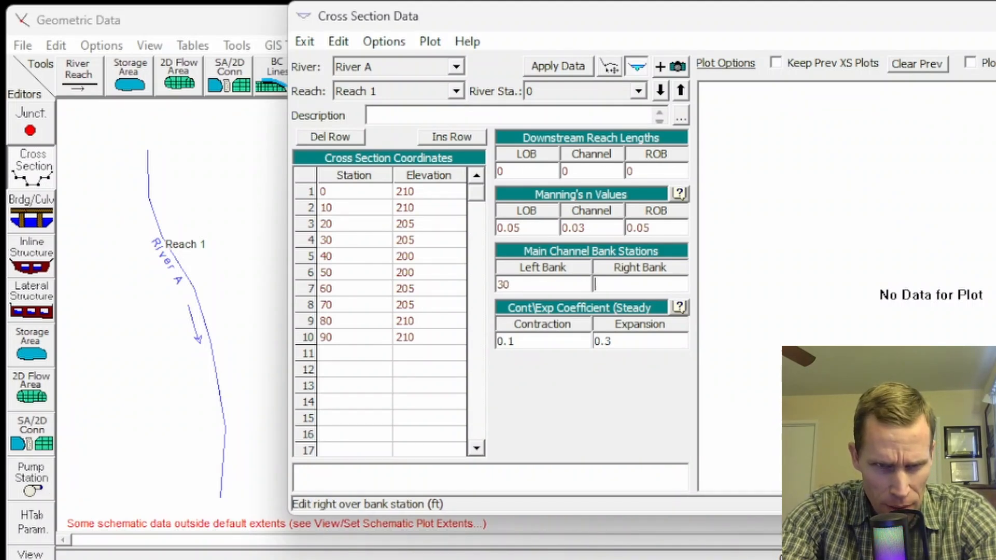
{"action": "type", "text": "60"}
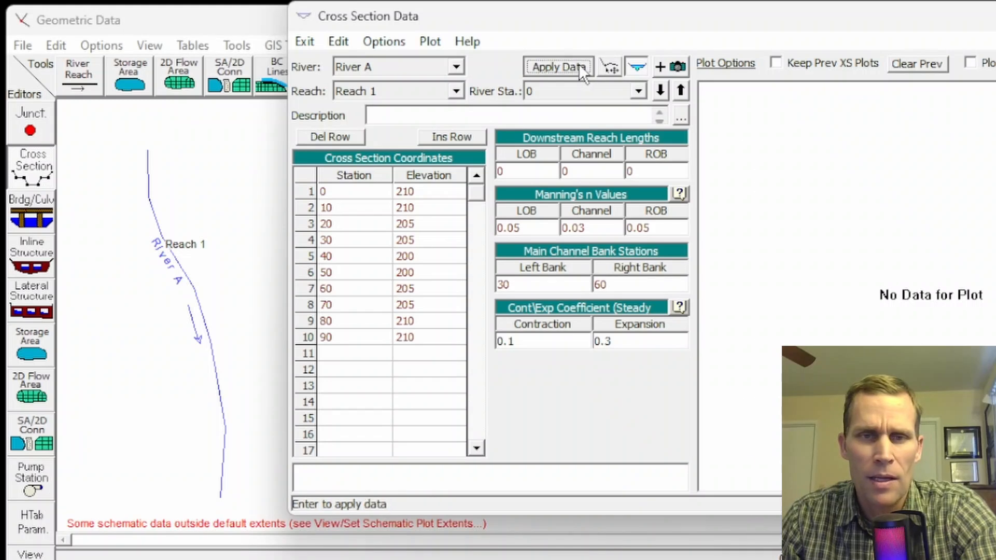
{"action": "left_click", "coordinate": [579, 64]}
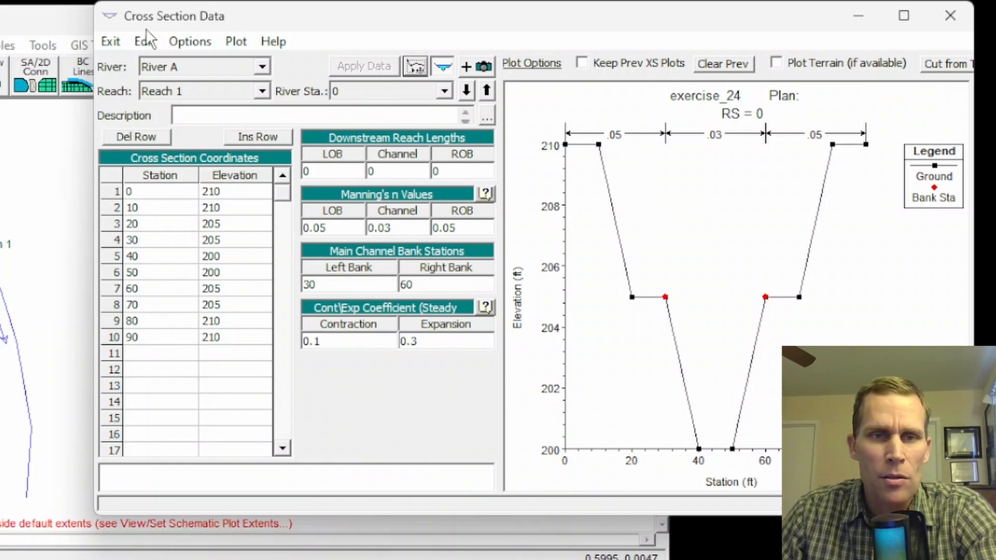
Copy cross section 0 to river station 2000 on River A, Reach 1.
{"action": "left_click", "coordinate": [182, 42]}
{"action": "left_click", "coordinate": [225, 87]}
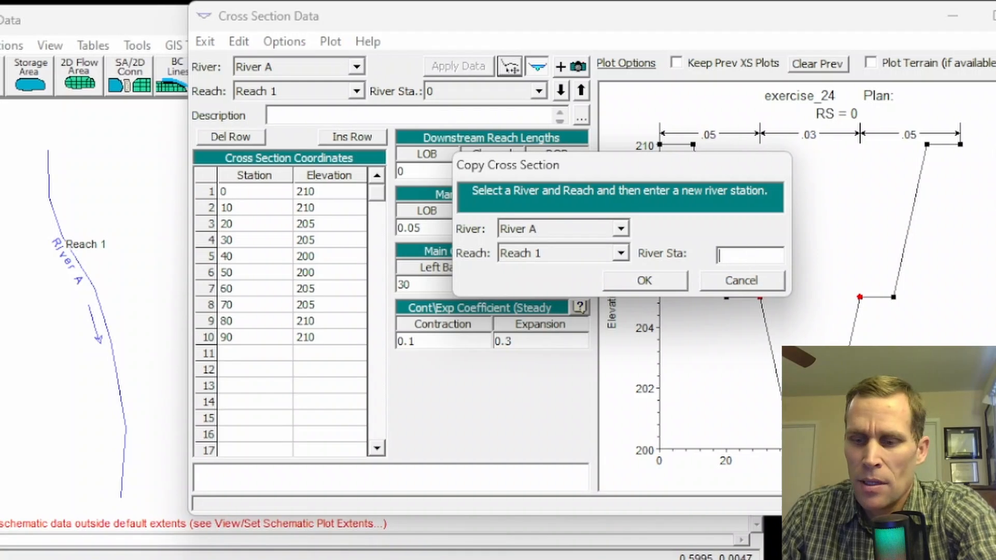
{"action": "left_click_drag", "start_coordinate": [754, 256], "coordinate": [667, 263]}
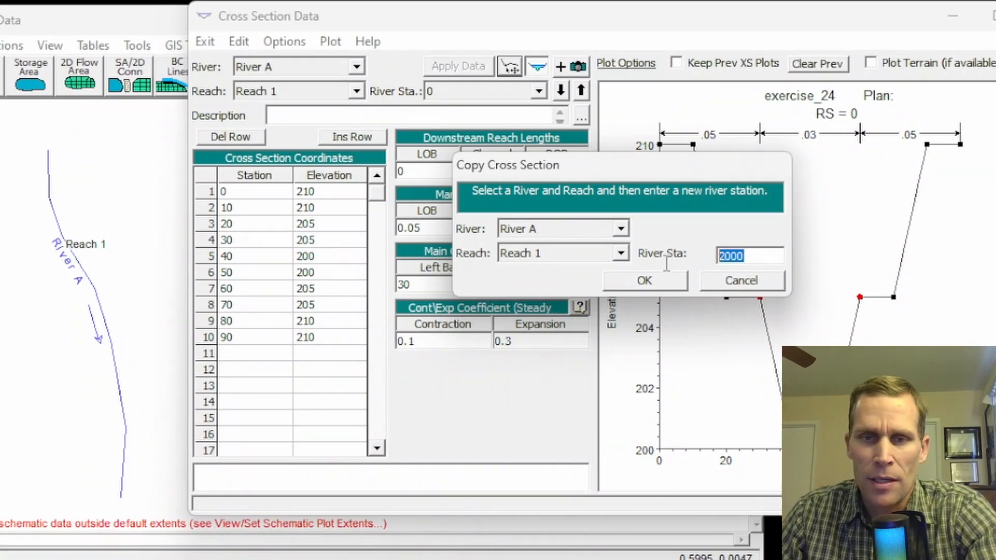
{"action": "left_click", "coordinate": [627, 287]}
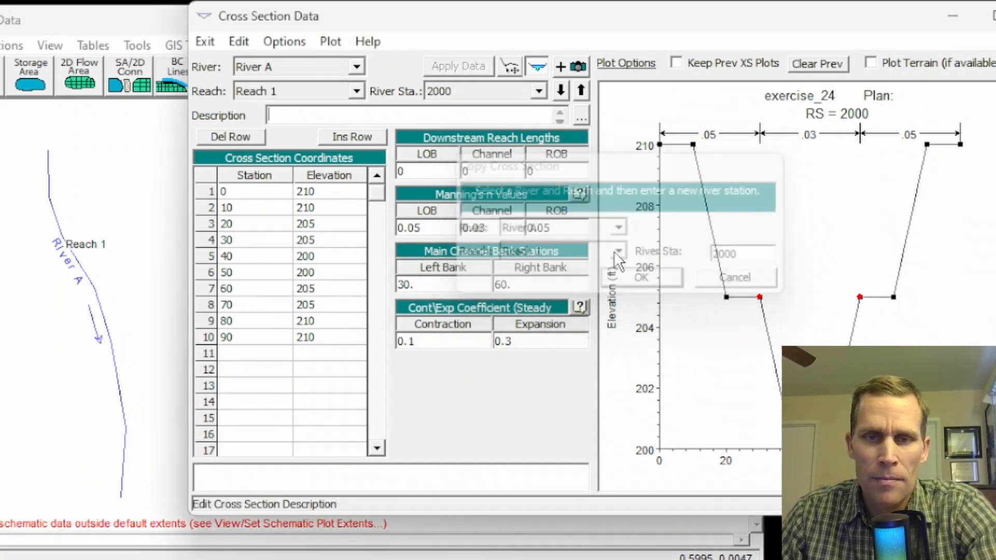
Set all three downstream reach lengths of cross section 2000 to 2000 ft.
{"action": "left_click", "coordinate": [441, 171]}
{"action": "type", "text": "2000"}
{"action": "left_click", "coordinate": [484, 173]}
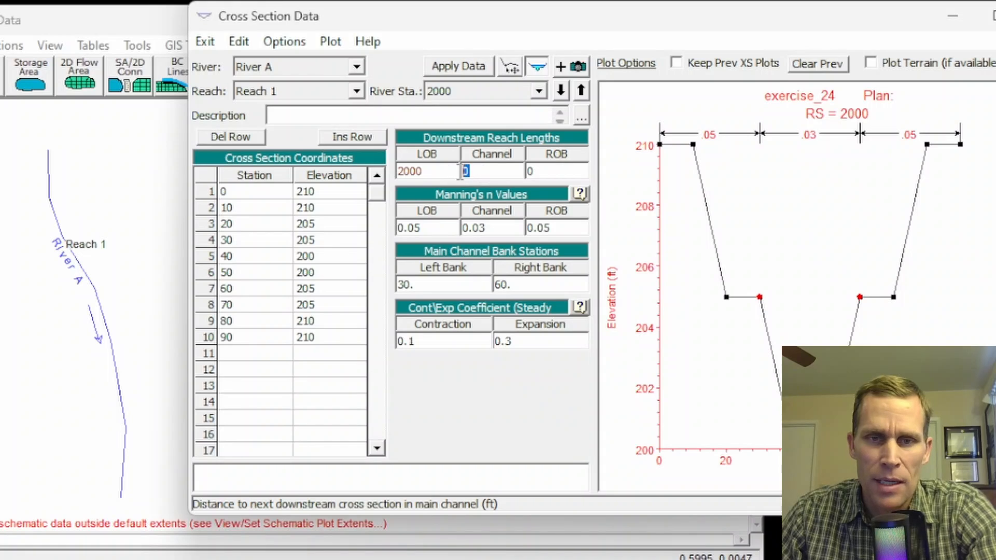
{"action": "type", "text": "2000"}
{"action": "left_click", "coordinate": [544, 171]}
{"action": "type", "text": "2000"}
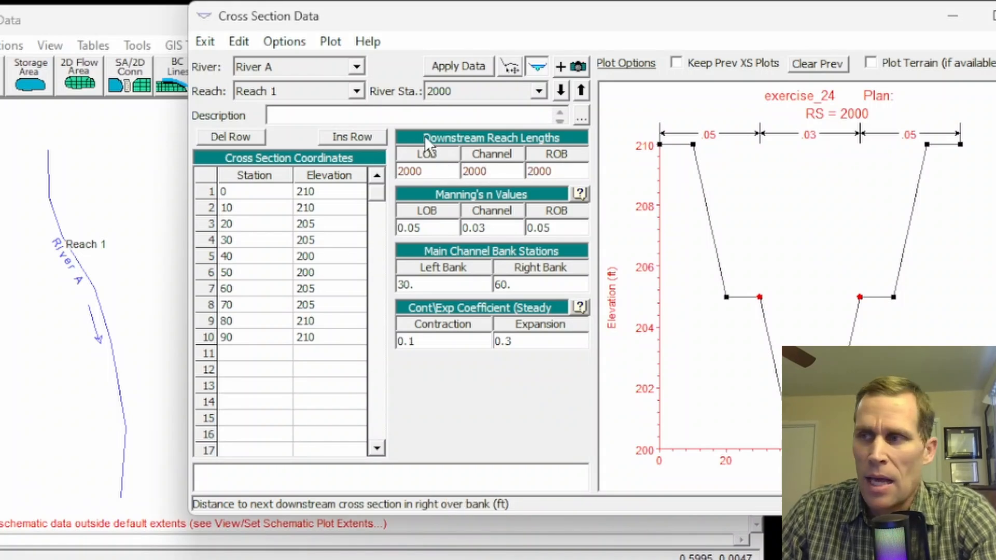
Raise all elevations of cross section 2000 by 2 ft and apply the data.
{"action": "left_click", "coordinate": [280, 43]}
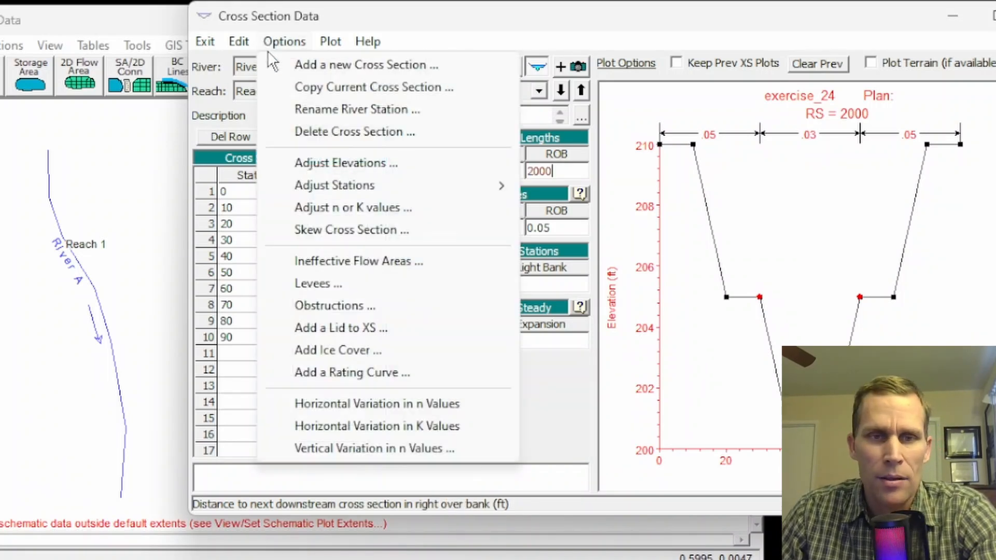
{"action": "left_click", "coordinate": [317, 164]}
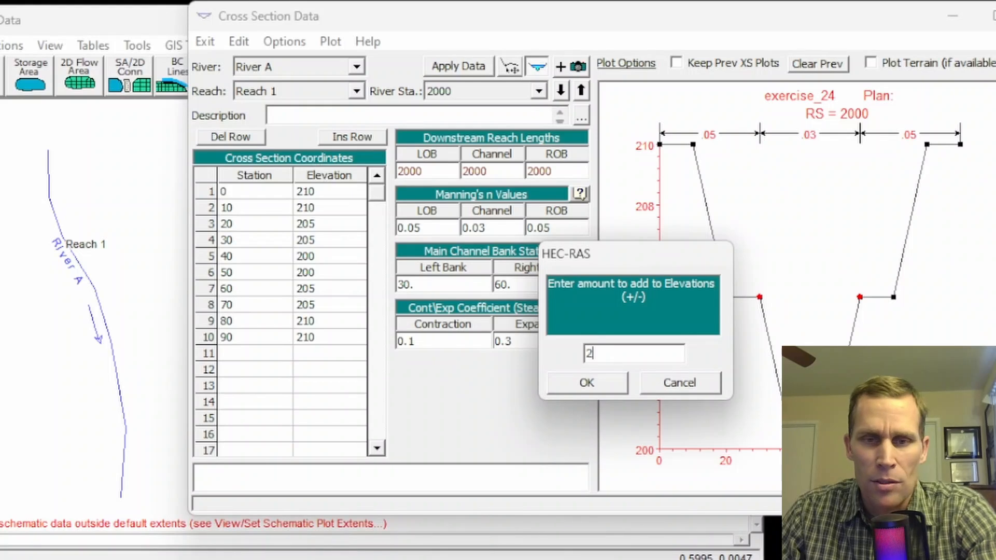
{"action": "left_click", "coordinate": [592, 381]}
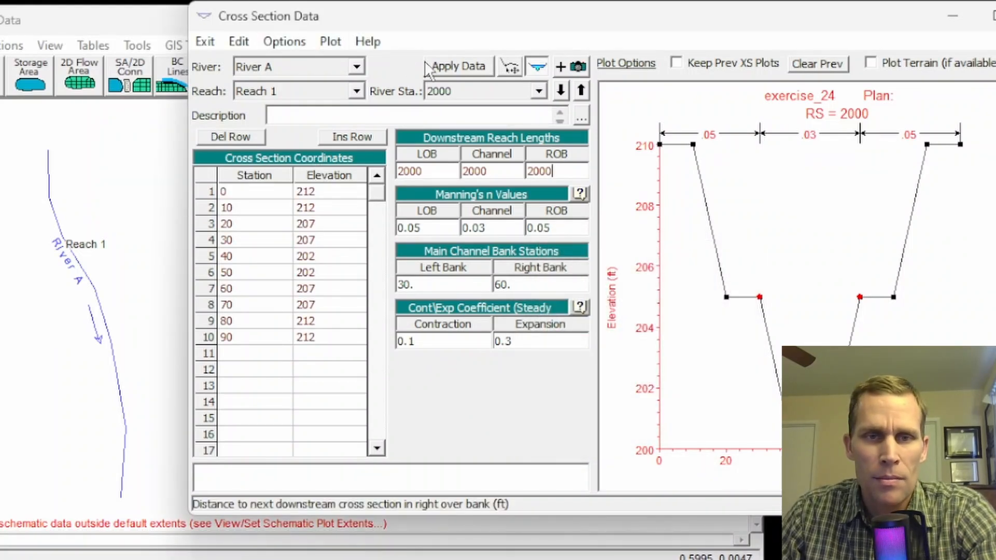
{"action": "left_click", "coordinate": [446, 67]}
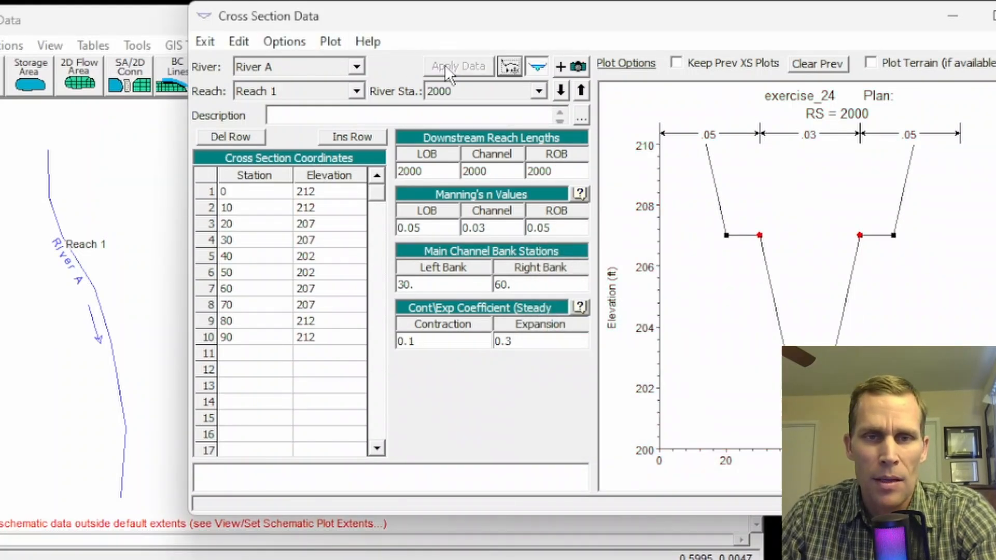
Copy cross section 2000 to river station 4000 on River A, Reach 1.
{"action": "left_click", "coordinate": [286, 41]}
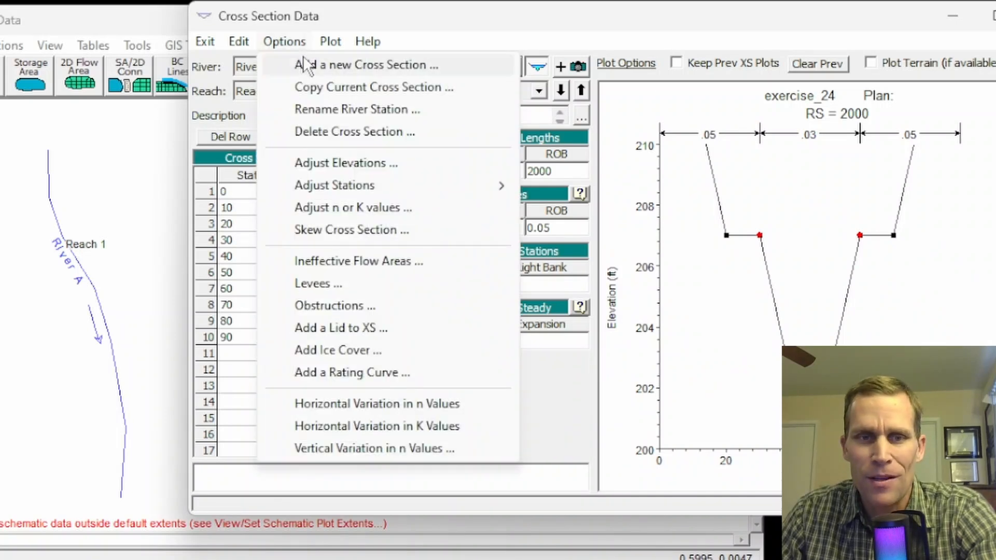
{"action": "left_click", "coordinate": [317, 89]}
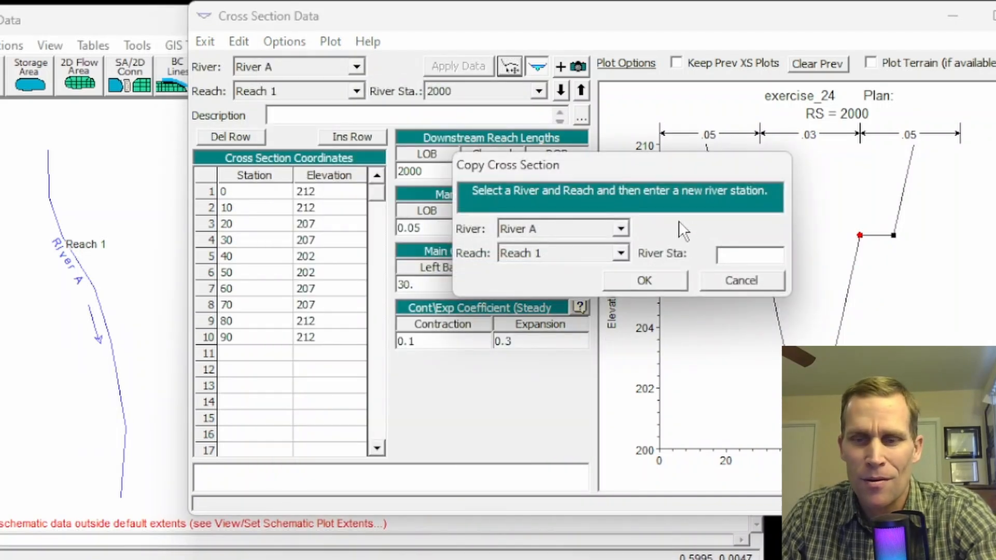
{"action": "type", "text": "4000"}
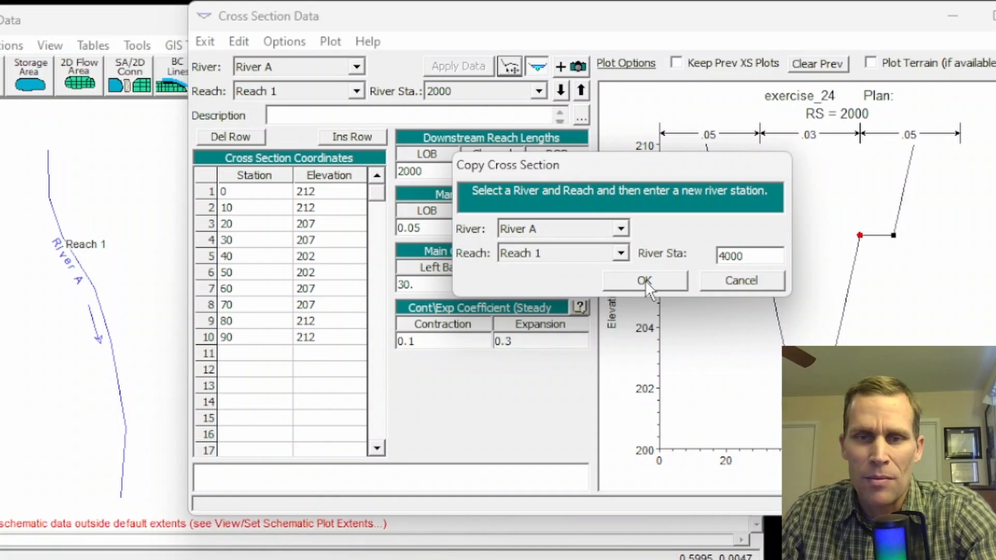
{"action": "left_click", "coordinate": [645, 280]}
Raise all elevations of cross section 4000 by 2 ft.
{"action": "left_click", "coordinate": [286, 41]}
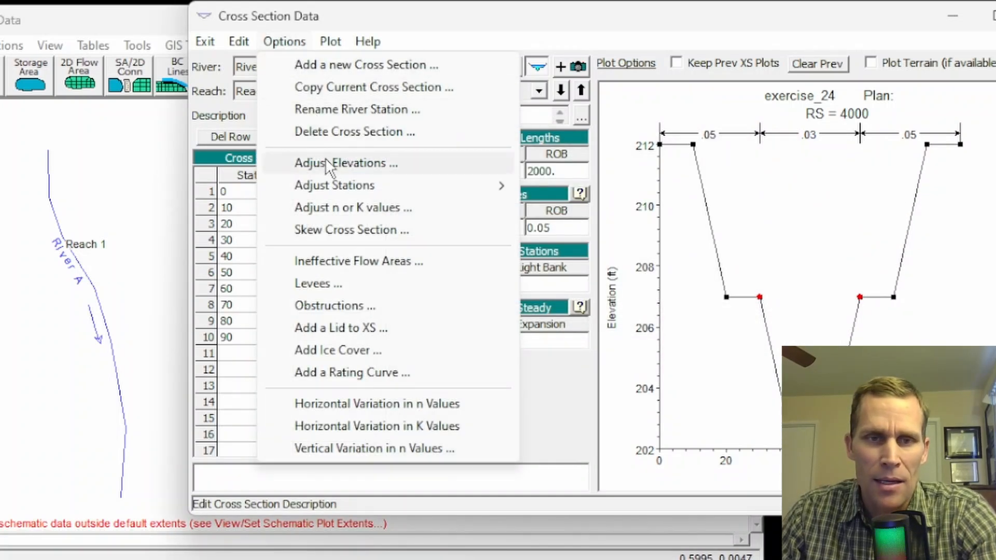
{"action": "left_click", "coordinate": [326, 162]}
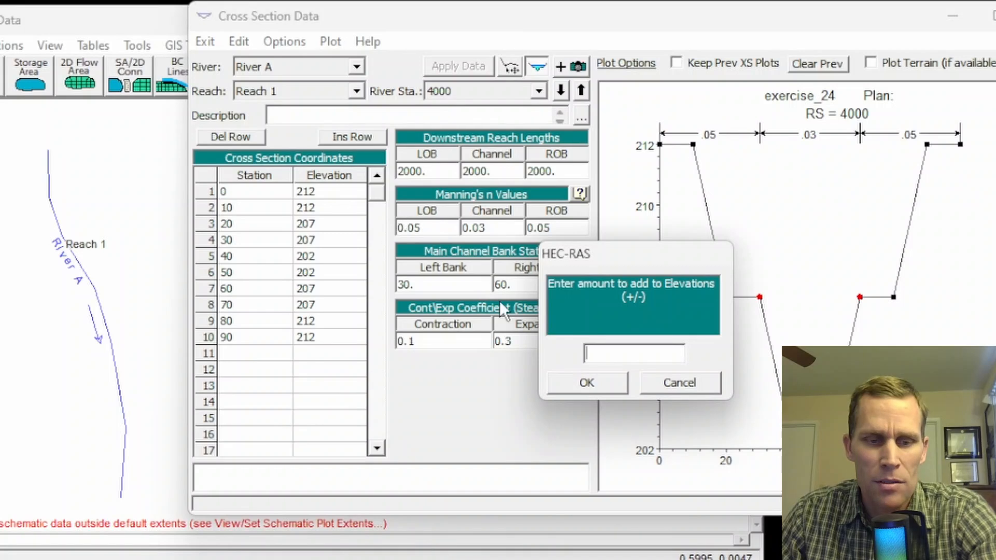
{"action": "left_click", "coordinate": [586, 382]}
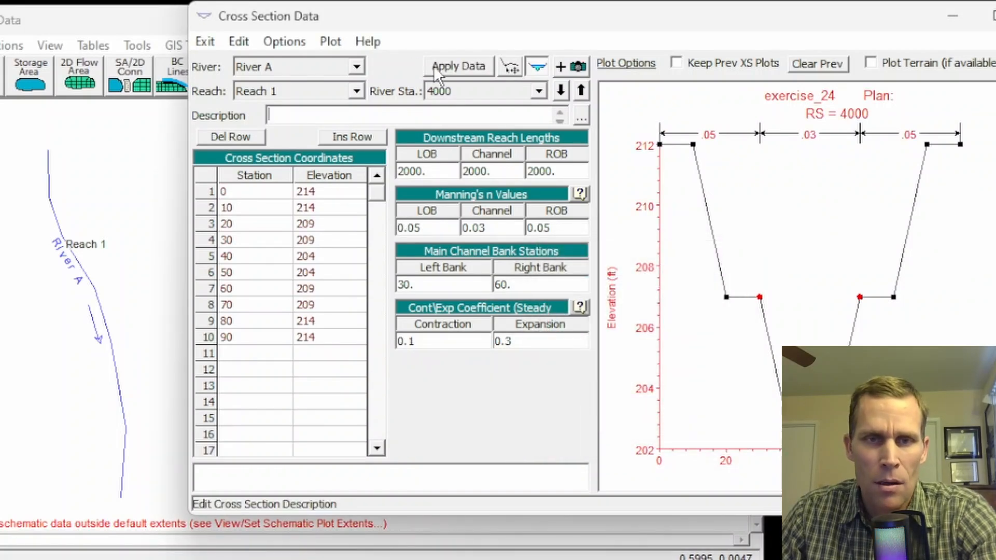
Plot the channel ground profile of River A, Reach 1 to check it, and close the plot and the cross section editor.
{"action": "left_click", "coordinate": [333, 42]}
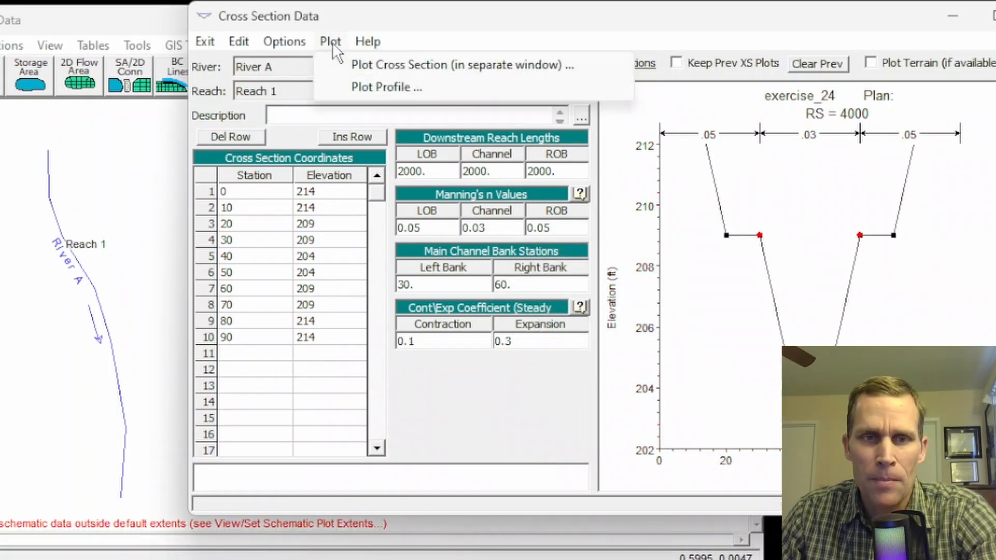
{"action": "left_click", "coordinate": [363, 88]}
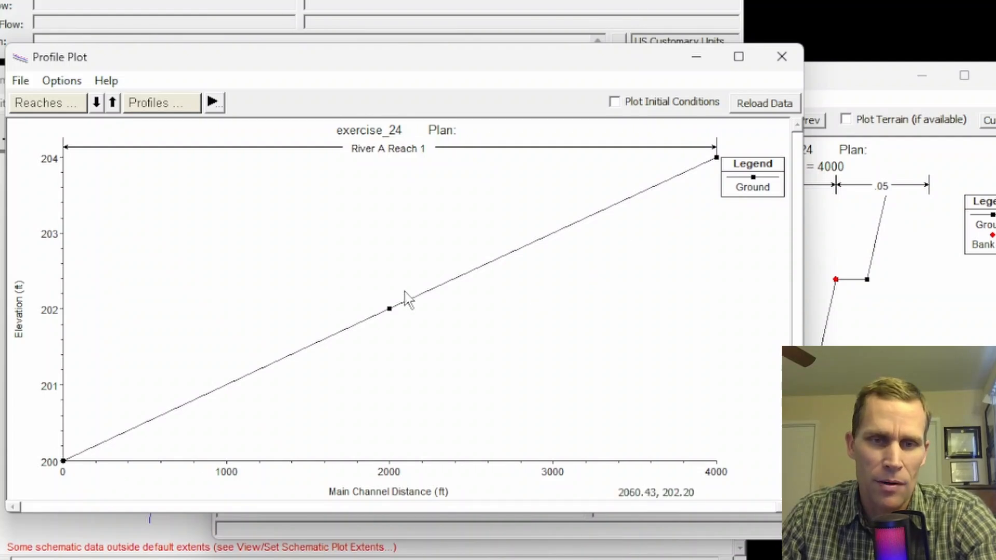
{"action": "left_click", "coordinate": [782, 56]}
{"action": "left_click", "coordinate": [995, 68]}
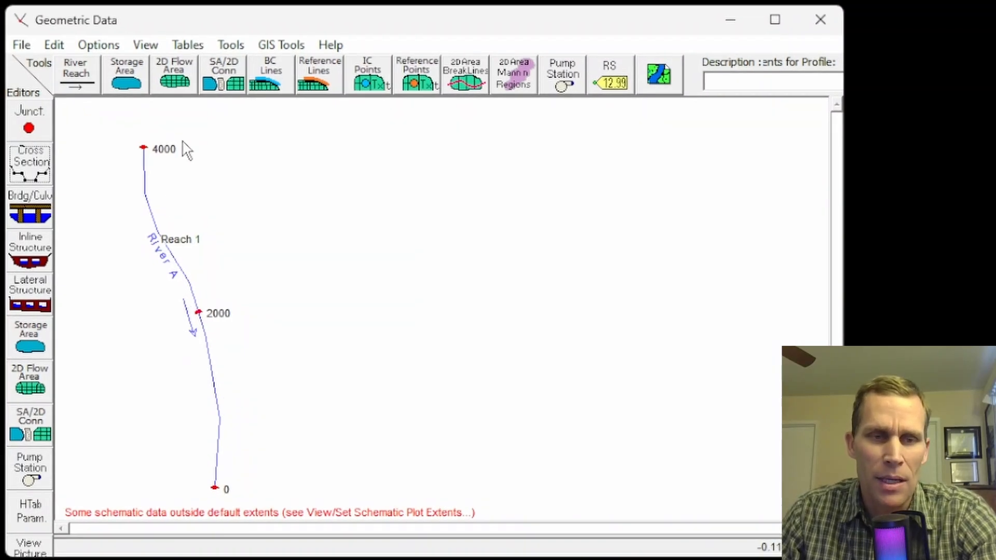
Interpolate cross sections along all of River A, Reach 1 with a maximum distance of 500 ft between them.
{"action": "left_click", "coordinate": [229, 45]}
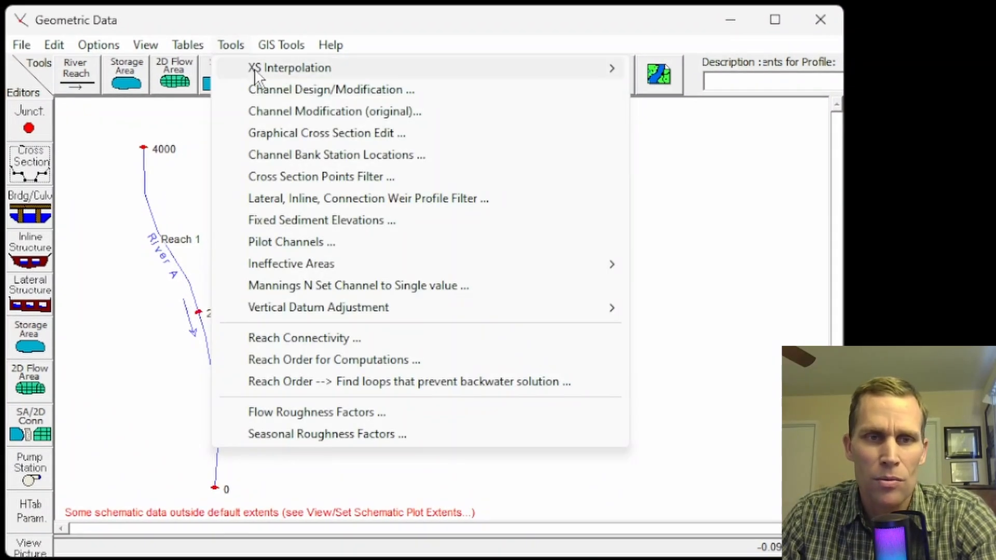
{"action": "mouse_move", "coordinate": [270, 73]}
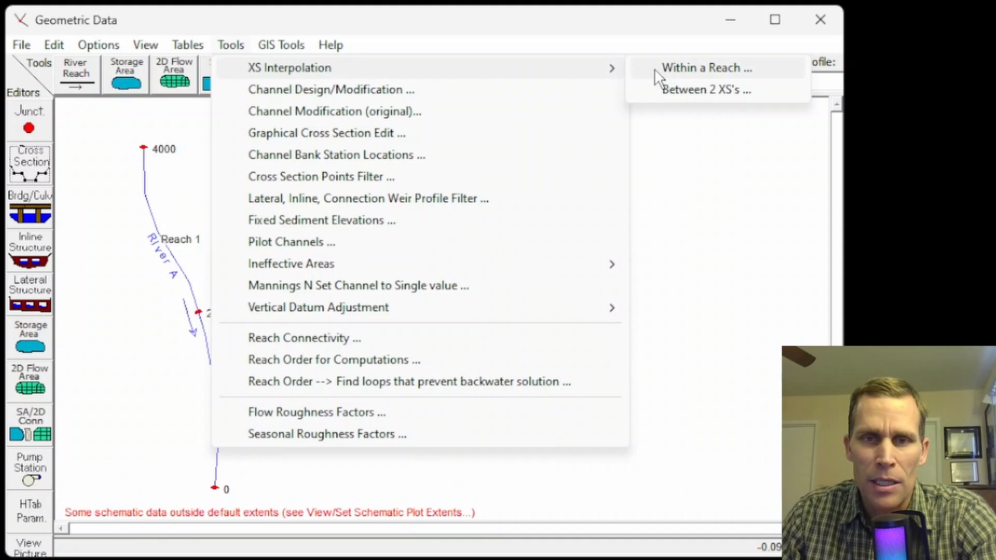
{"action": "left_click", "coordinate": [672, 70]}
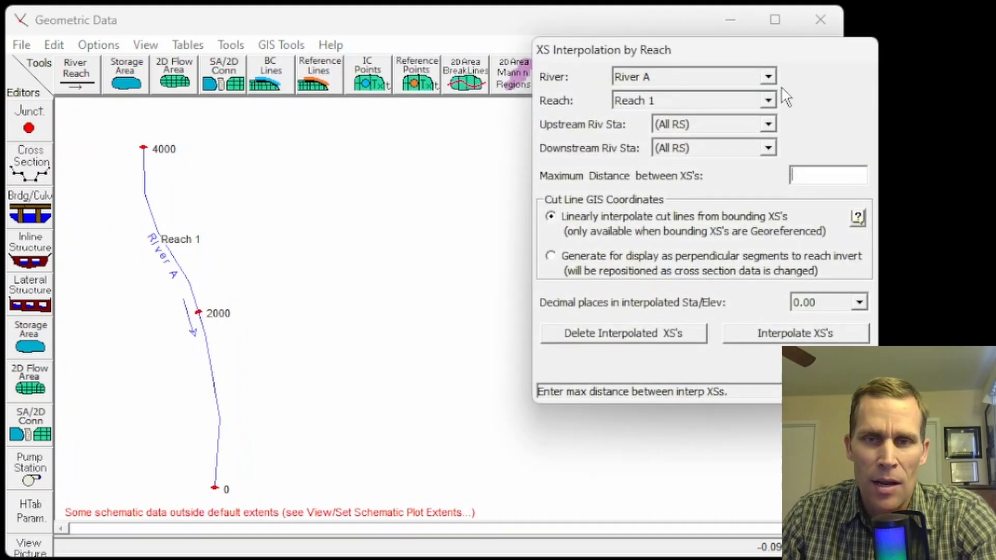
{"action": "left_click_drag", "start_coordinate": [771, 54], "coordinate": [510, 65]}
{"action": "type", "text": "500"}
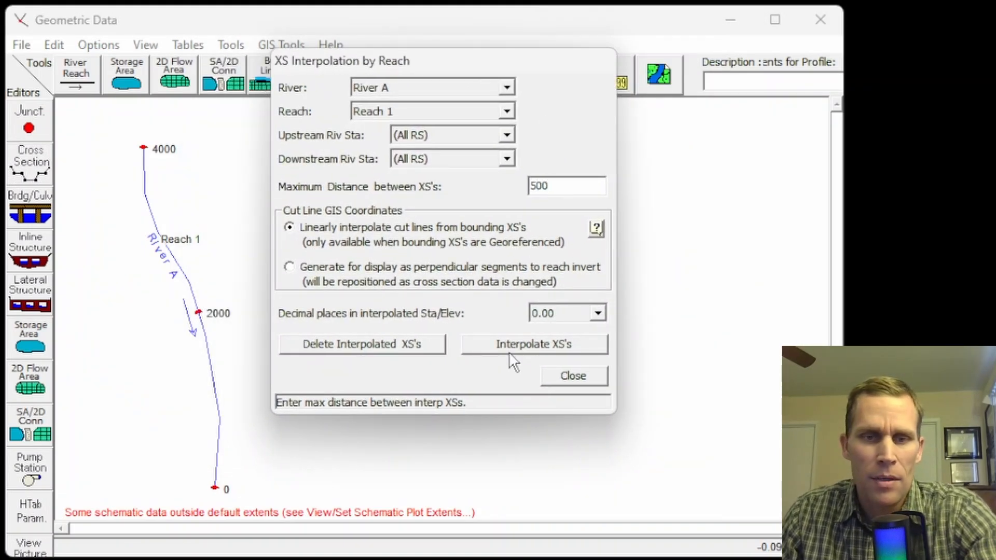
{"action": "left_click", "coordinate": [543, 347]}
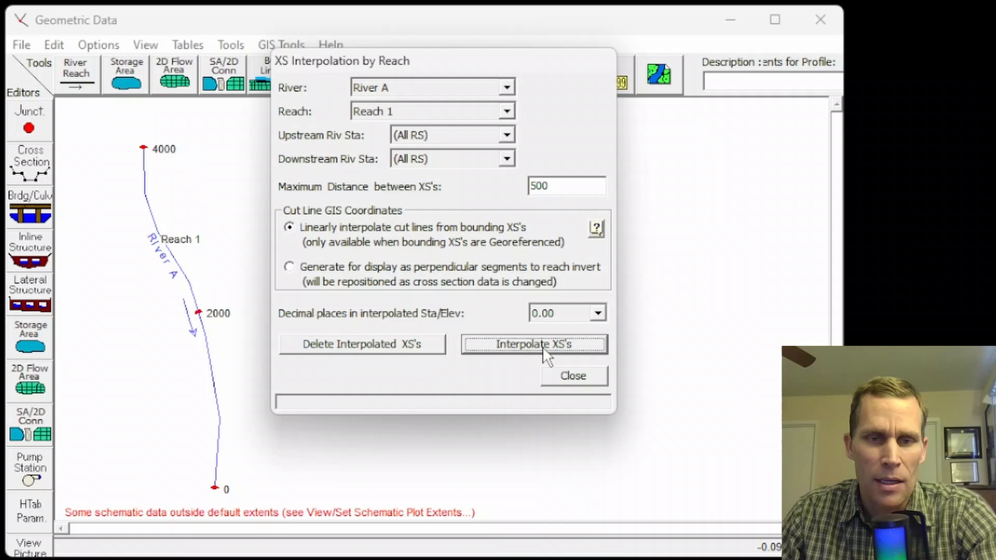
{"action": "left_click", "coordinate": [582, 375]}
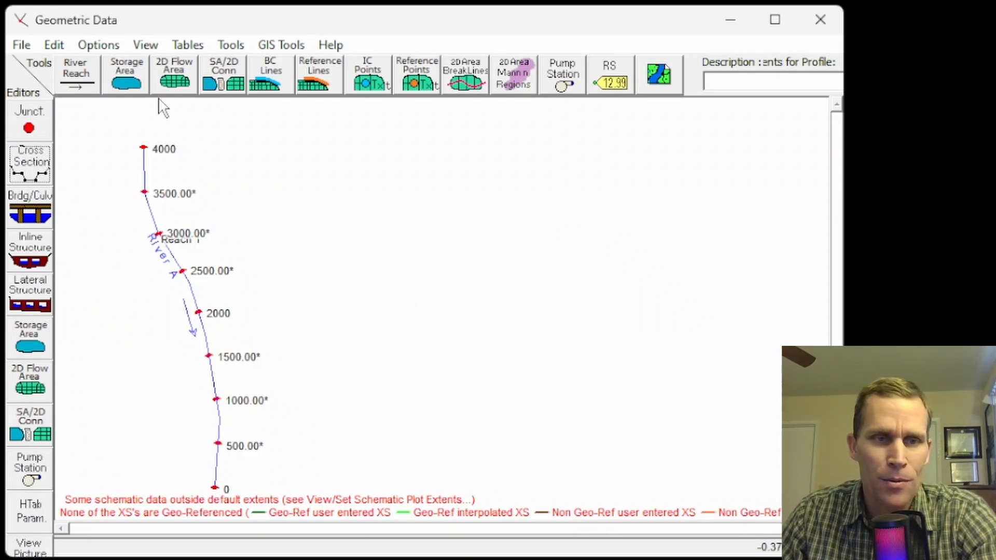
Draw a storage area beside the upstream half of River A, east of the reach, and name it storage_area_1.
{"action": "left_click", "coordinate": [122, 76]}
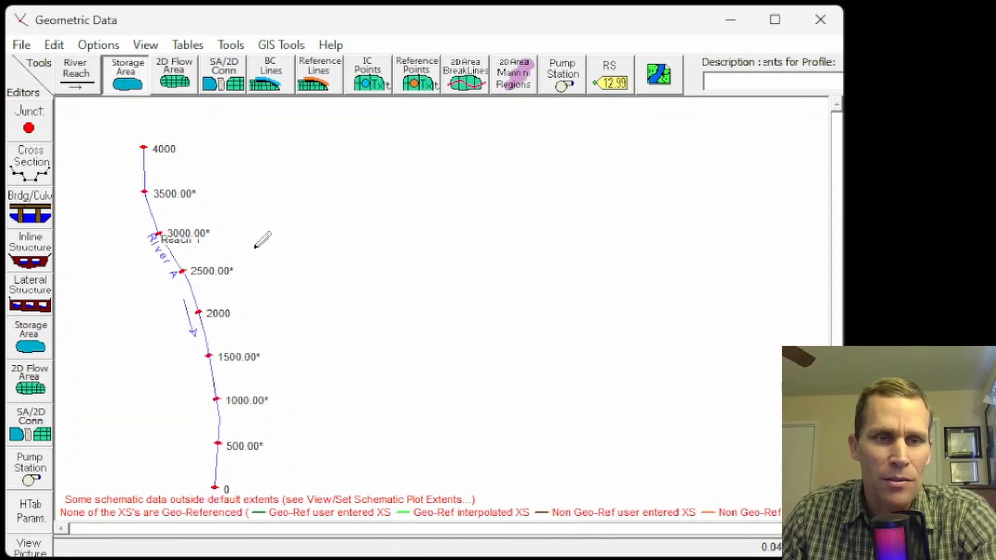
{"action": "mouse_move", "coordinate": [272, 183]}
{"action": "left_mouse_down"}
{"action": "mouse_move", "coordinate": [261, 248]}
{"action": "mouse_move", "coordinate": [312, 288]}
{"action": "mouse_move", "coordinate": [345, 288]}
{"action": "mouse_move", "coordinate": [375, 268]}
{"action": "mouse_move", "coordinate": [371, 171]}
{"action": "mouse_move", "coordinate": [347, 147]}
{"action": "mouse_move", "coordinate": [306, 136]}
{"action": "mouse_move", "coordinate": [277, 150]}
{"action": "mouse_move", "coordinate": [275, 165]}
{"action": "left_mouse_up"}
{"action": "double_click", "coordinate": [275, 165]}
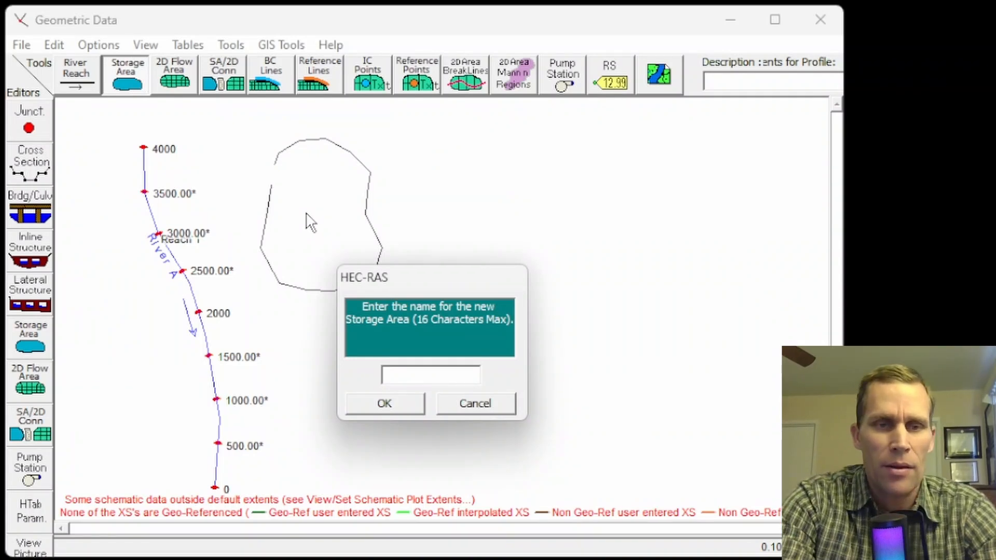
{"action": "type", "text": "storage_area_"}
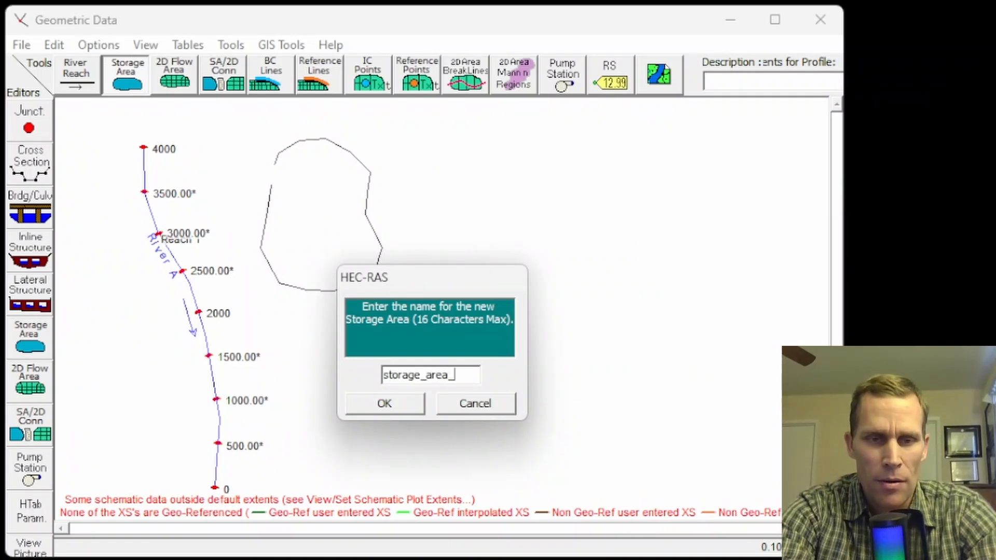
{"action": "type", "text": "1"}
{"action": "key", "text": "Return"}
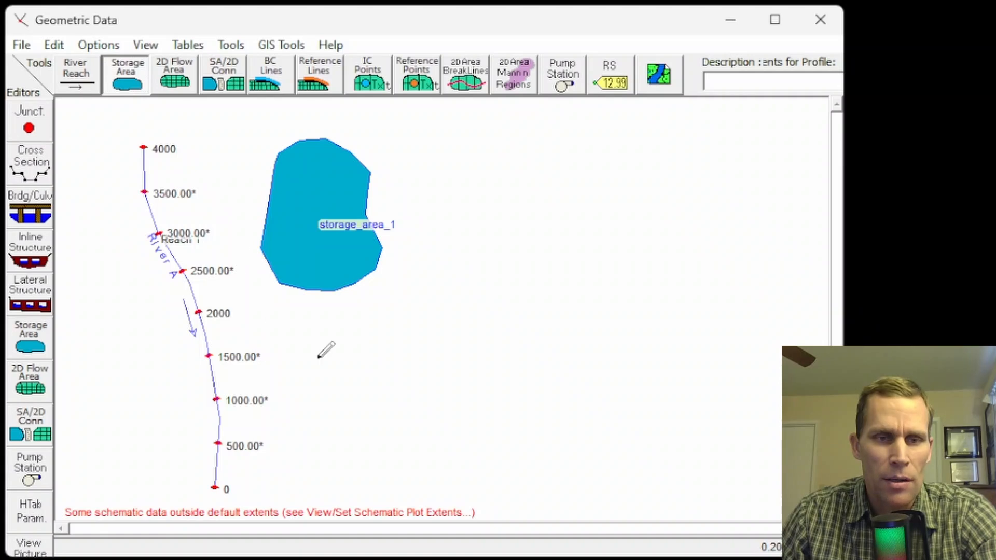
Draw a second storage area below storage_area_1, beside the downstream half of River A, and name it stroage_area_2.
{"action": "mouse_move", "coordinate": [319, 349]}
{"action": "left_mouse_down"}
{"action": "mouse_move", "coordinate": [312, 387]}
{"action": "mouse_move", "coordinate": [337, 454]}
{"action": "mouse_move", "coordinate": [335, 328]}
{"action": "left_mouse_up"}
{"action": "double_click", "coordinate": [336, 332]}
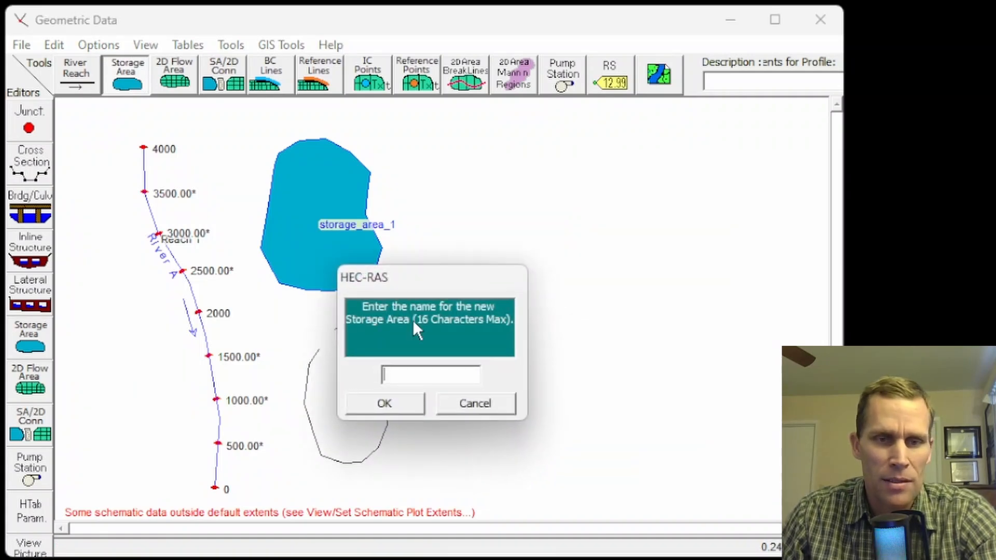
{"action": "type", "text": "stroage_a"}
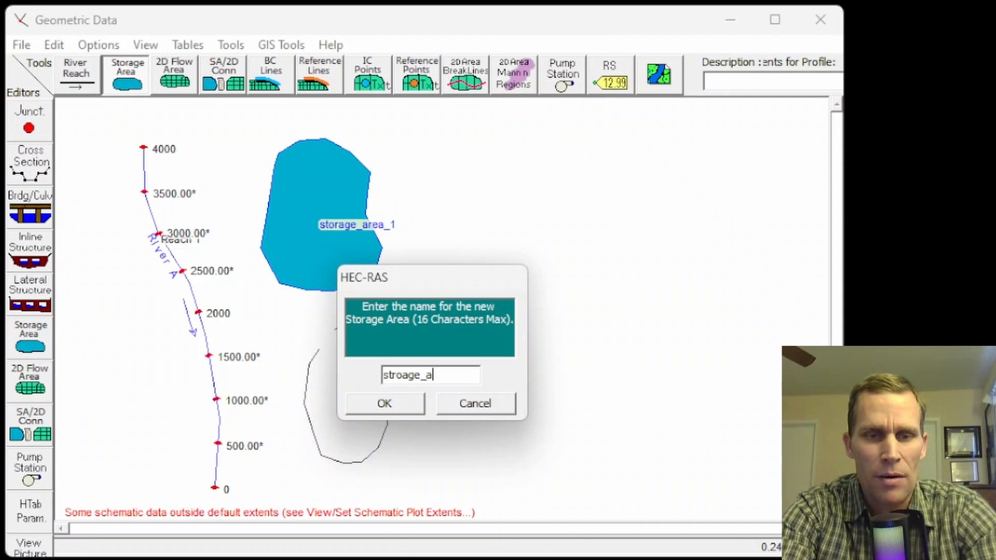
{"action": "type", "text": "era_2"}
{"action": "key", "text": "Return"}
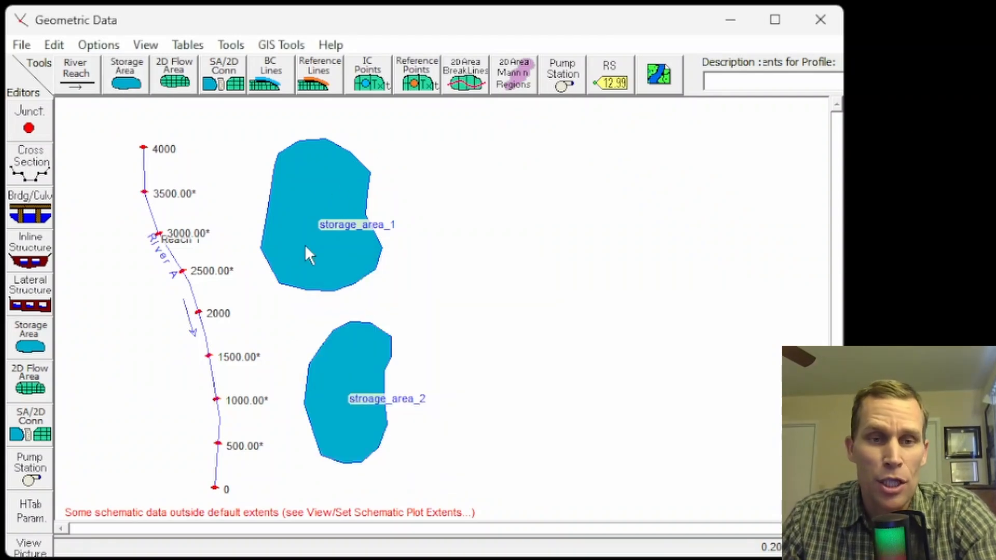
Paste an elevation-volume curve from 200 ft, 0 acre-ft to 220 ft, 2000 acre-ft into stroage_area_2 and check its plot.
{"action": "right_click", "coordinate": [343, 370]}
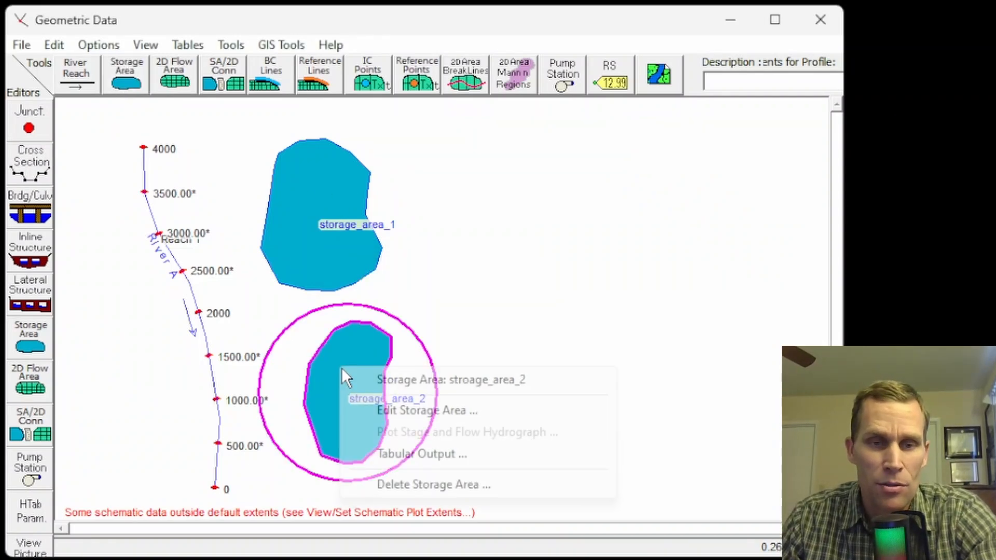
{"action": "left_click", "coordinate": [378, 409]}
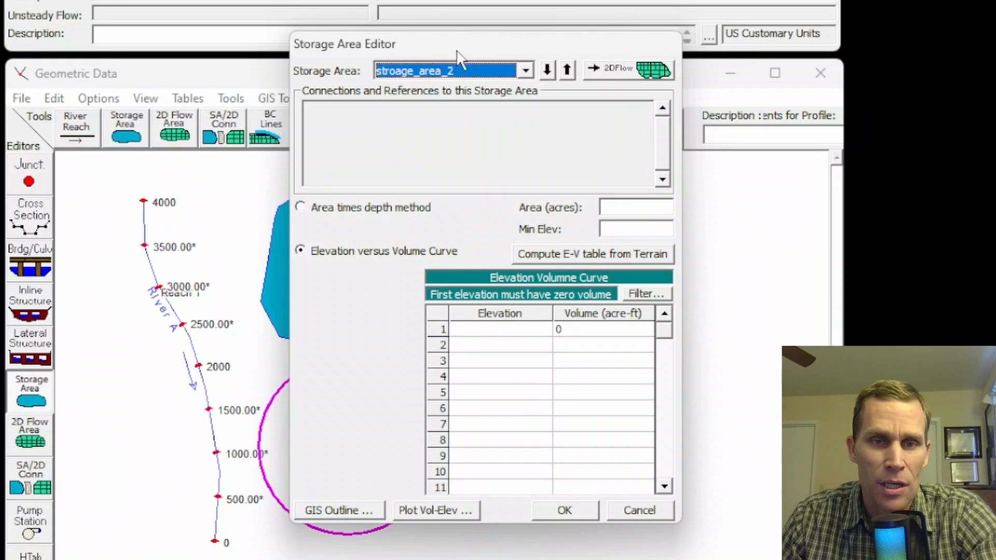
{"action": "left_click_drag", "start_coordinate": [456, 51], "coordinate": [495, 40]}
{"action": "left_click_drag", "start_coordinate": [541, 326], "coordinate": [622, 434]}
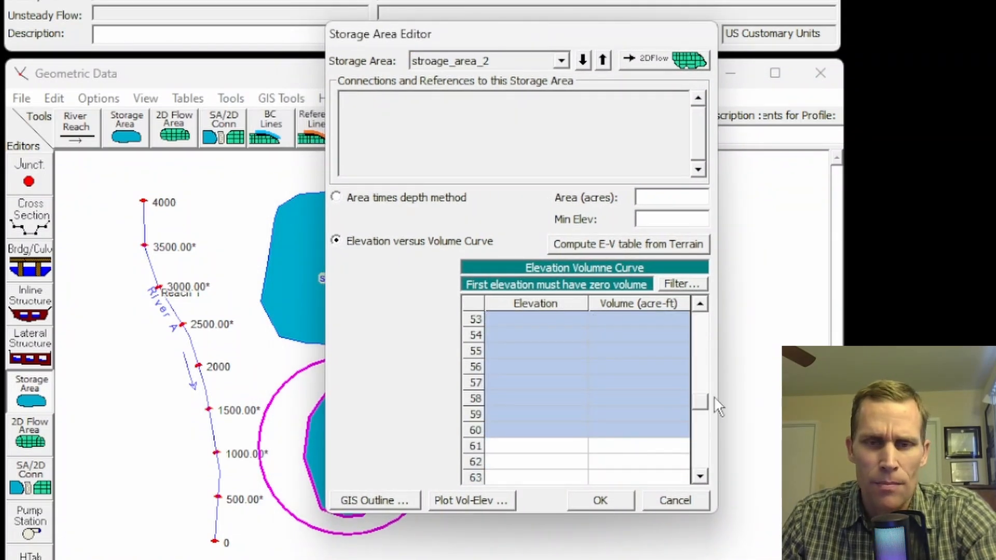
{"action": "left_click_drag", "start_coordinate": [701, 397], "coordinate": [704, 310]}
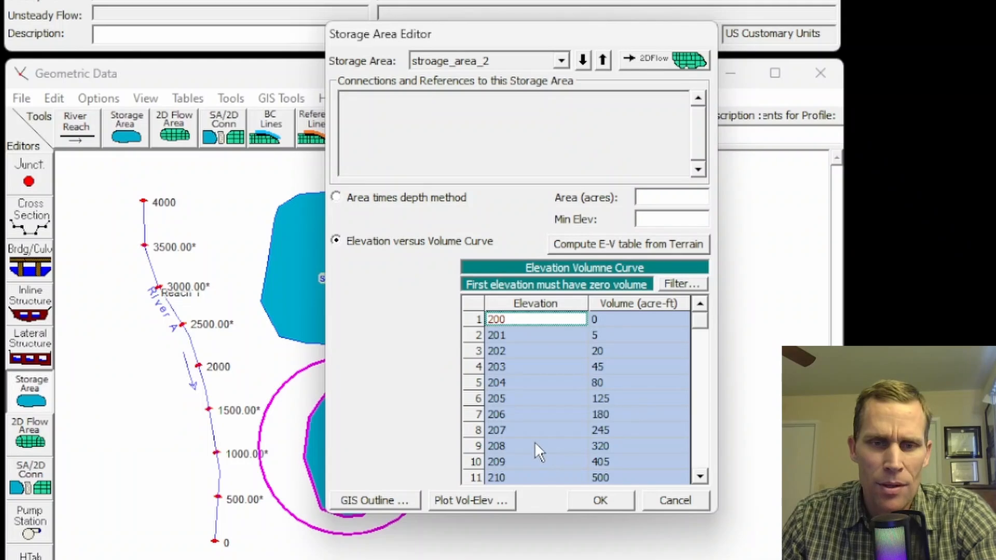
{"action": "left_click", "coordinate": [487, 500]}
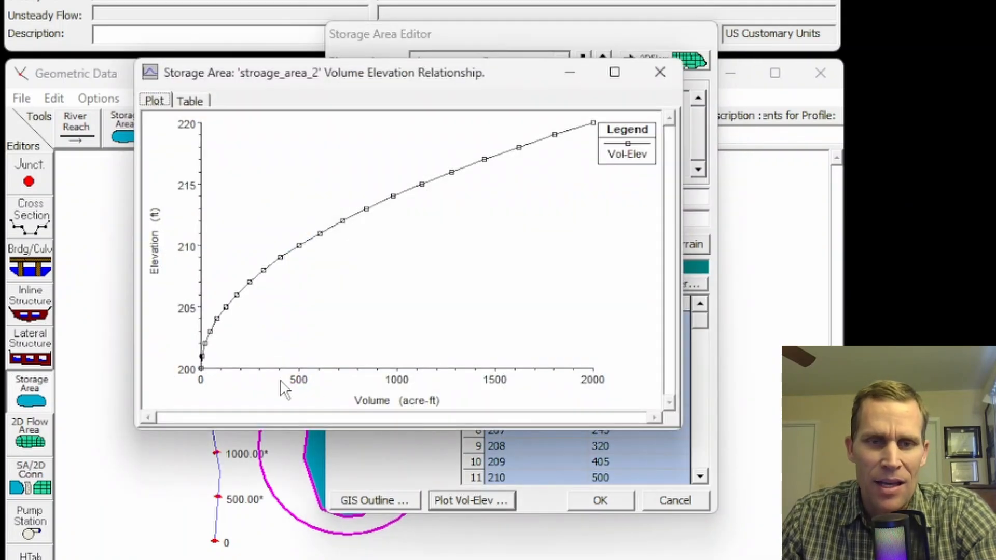
{"action": "left_click", "coordinate": [660, 72]}
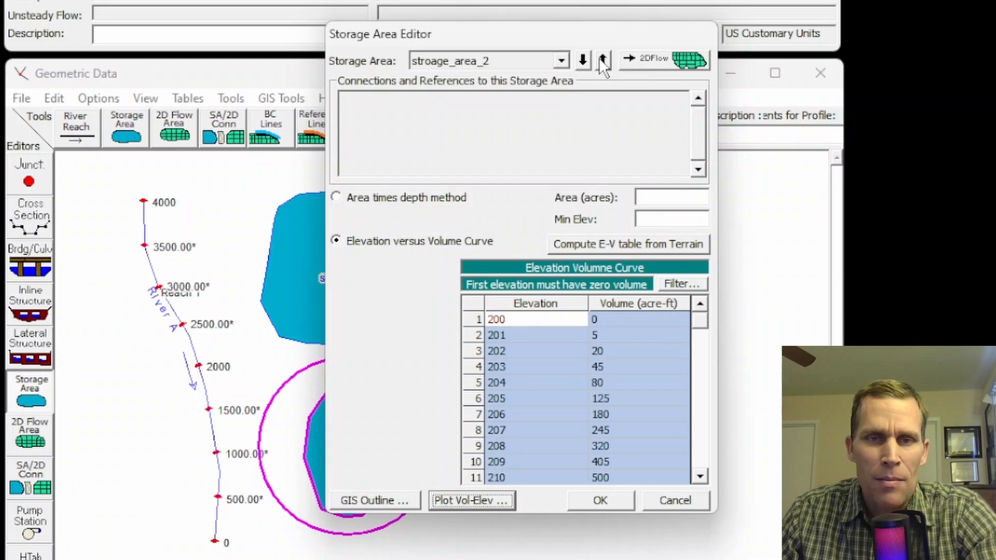
Paste the same 200 to 220 ft, 0 to 2000 acre-ft elevation-volume curve into storage_area_1, check its plot and accept the data.
{"action": "left_click", "coordinate": [603, 60]}
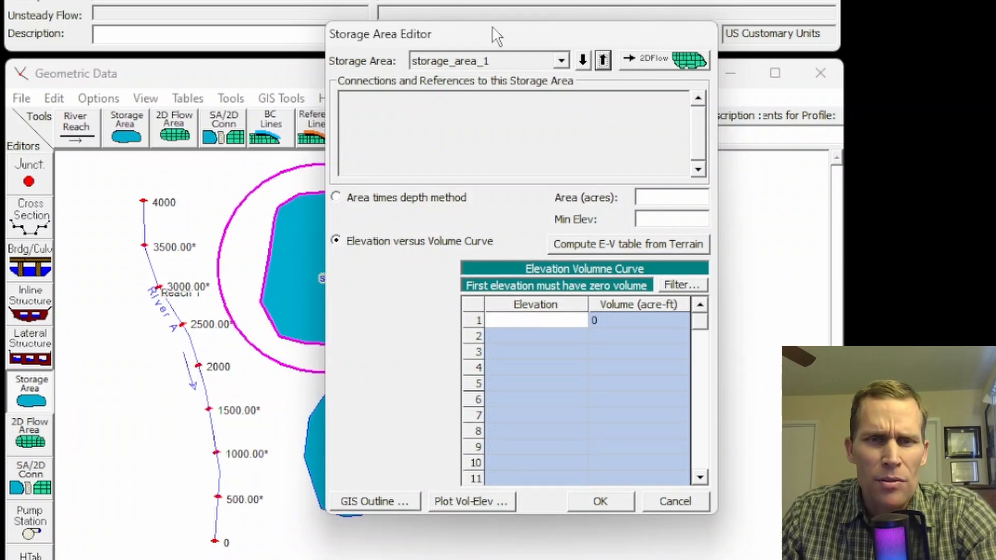
{"action": "left_click_drag", "start_coordinate": [492, 26], "coordinate": [572, 34]}
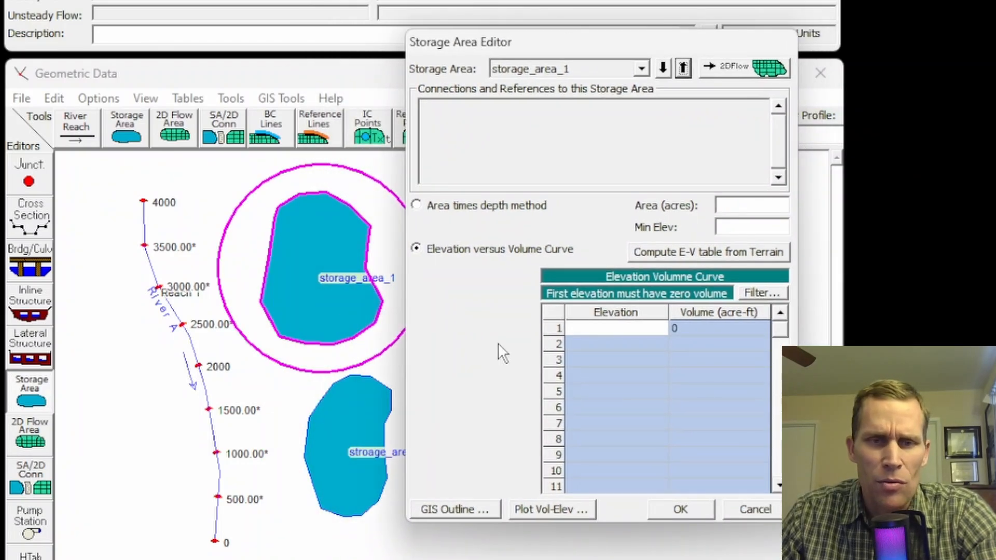
{"action": "left_click", "coordinate": [610, 353]}
{"action": "left_click_drag", "start_coordinate": [627, 328], "coordinate": [702, 446]}
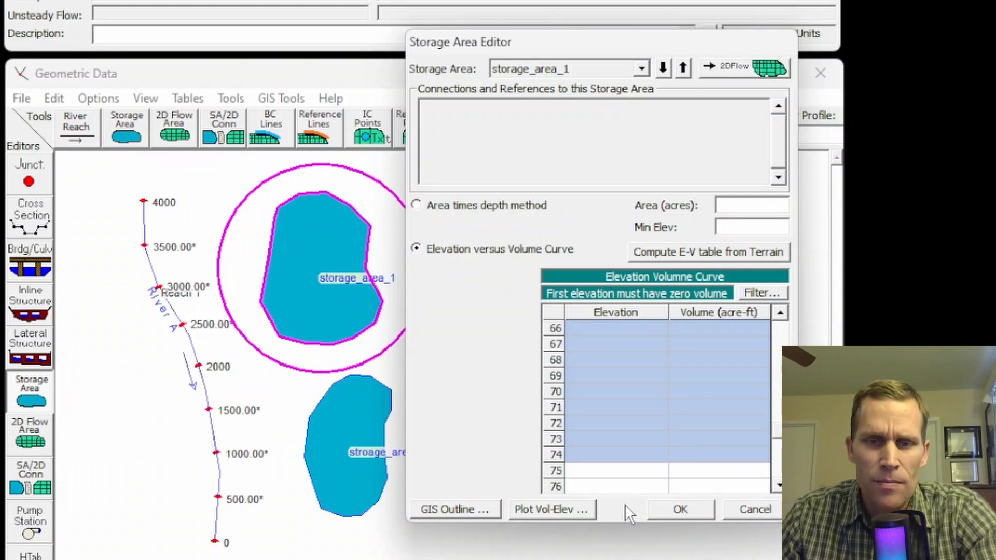
{"action": "left_click_drag", "start_coordinate": [777, 431], "coordinate": [777, 283]}
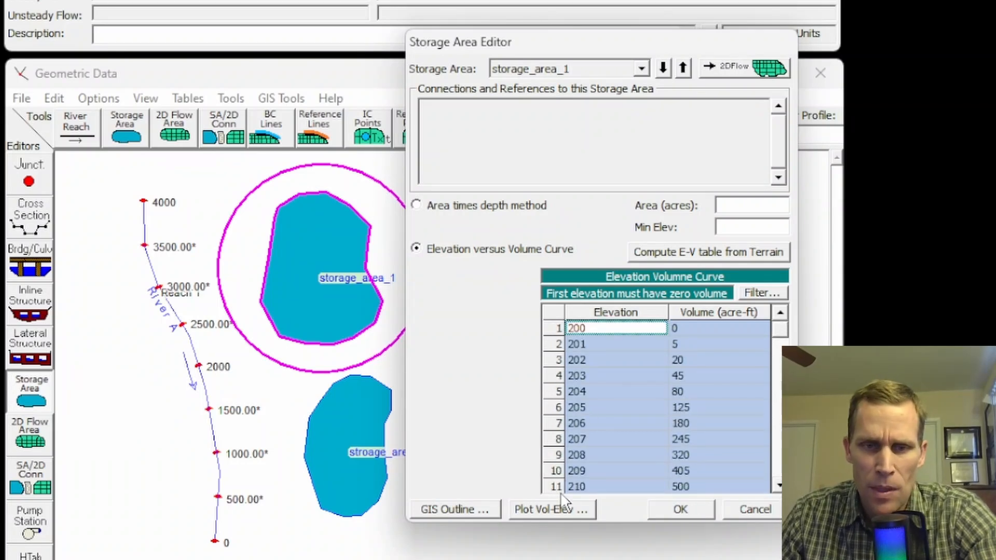
{"action": "left_click", "coordinate": [546, 508]}
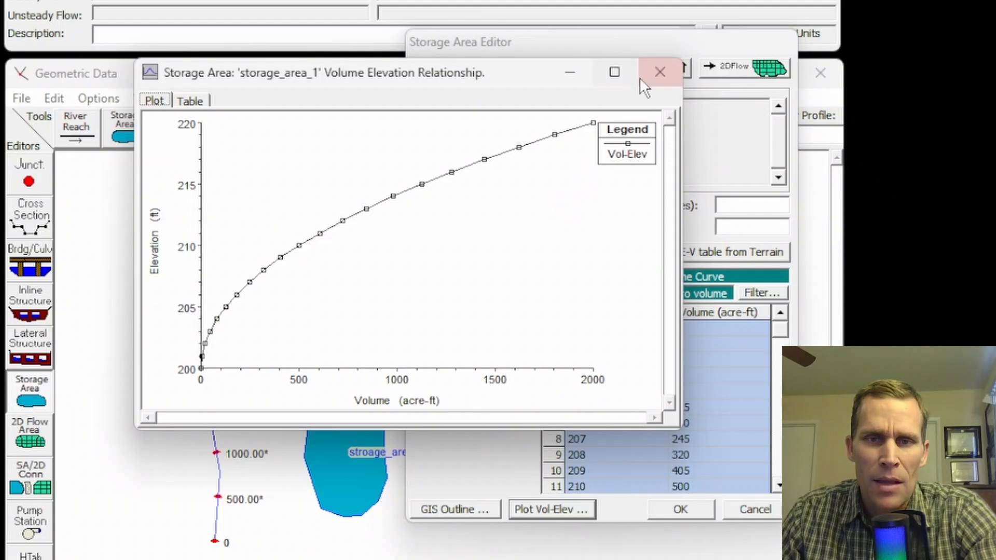
{"action": "left_click", "coordinate": [659, 72]}
{"action": "left_click", "coordinate": [670, 511]}
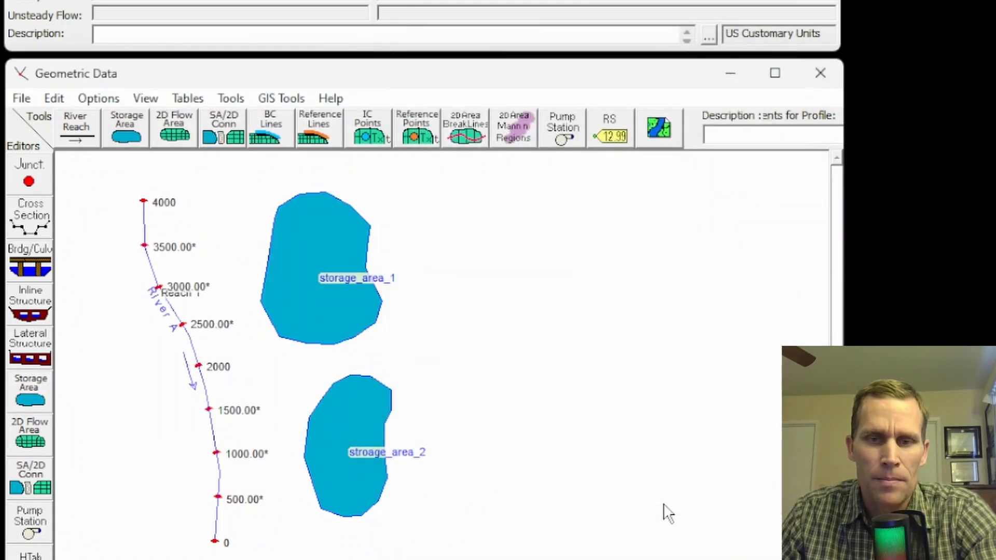
Save the geometry data in the project folder with the title base.
{"action": "left_click", "coordinate": [22, 99]}
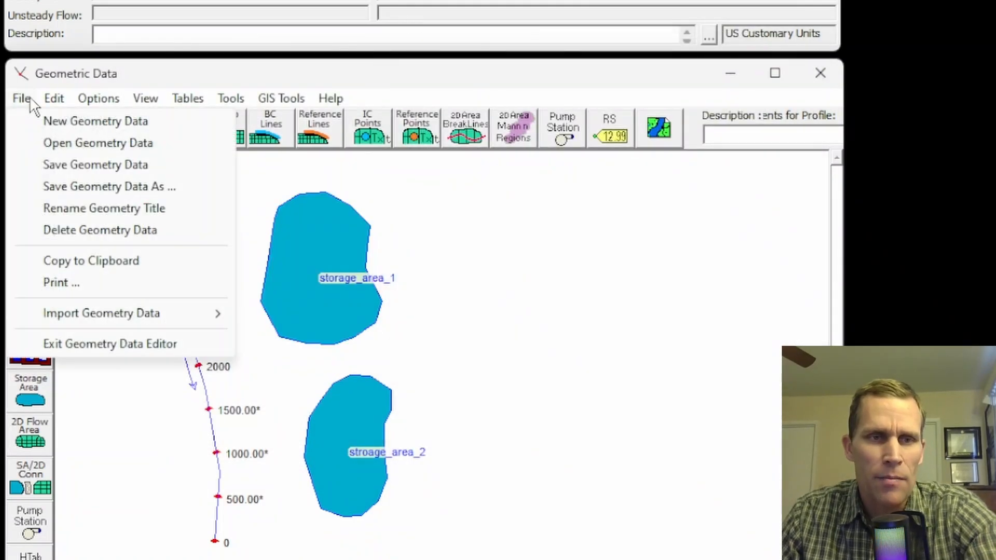
{"action": "left_click", "coordinate": [23, 99]}
{"action": "left_click", "coordinate": [27, 101]}
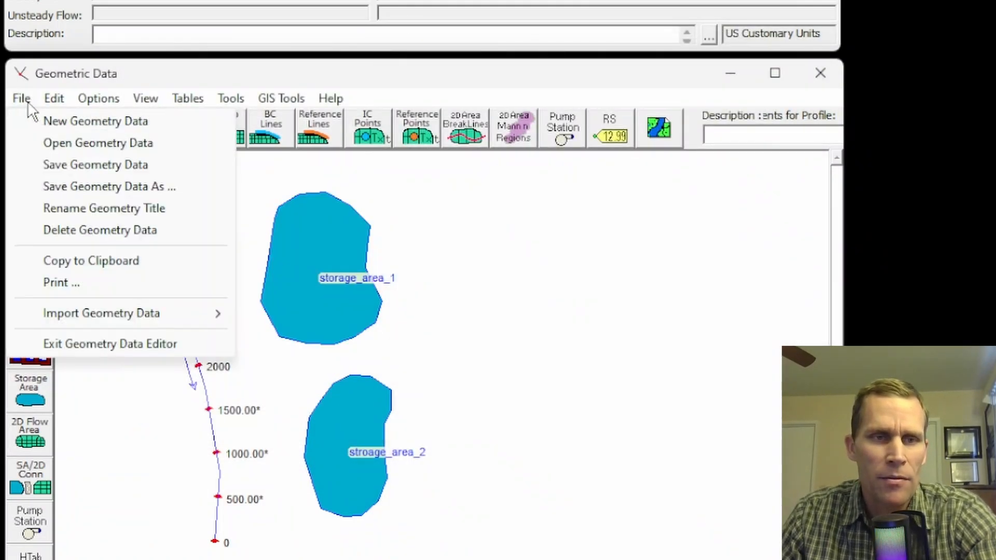
{"action": "left_click", "coordinate": [57, 165]}
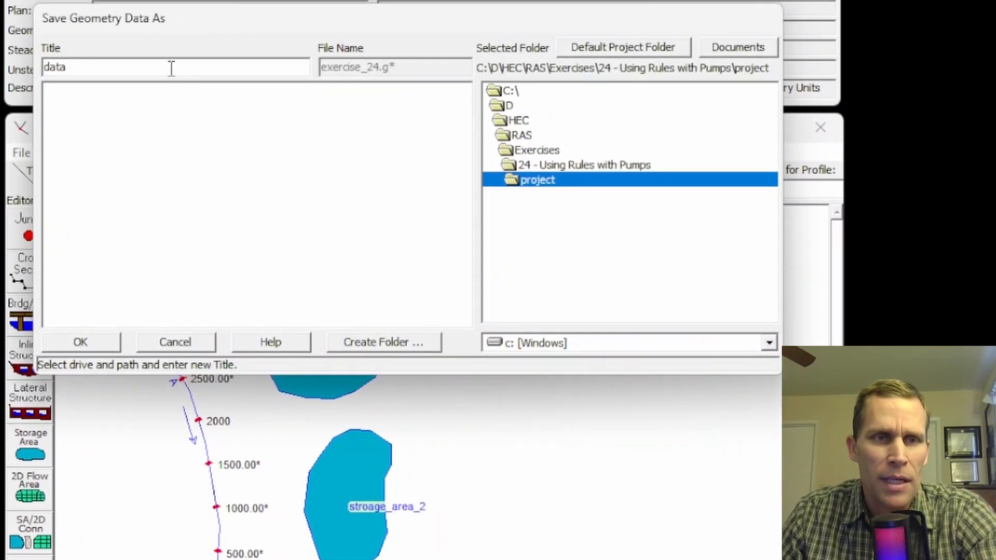
{"action": "key", "text": "ctrl+a"}
{"action": "type", "text": "ba"}
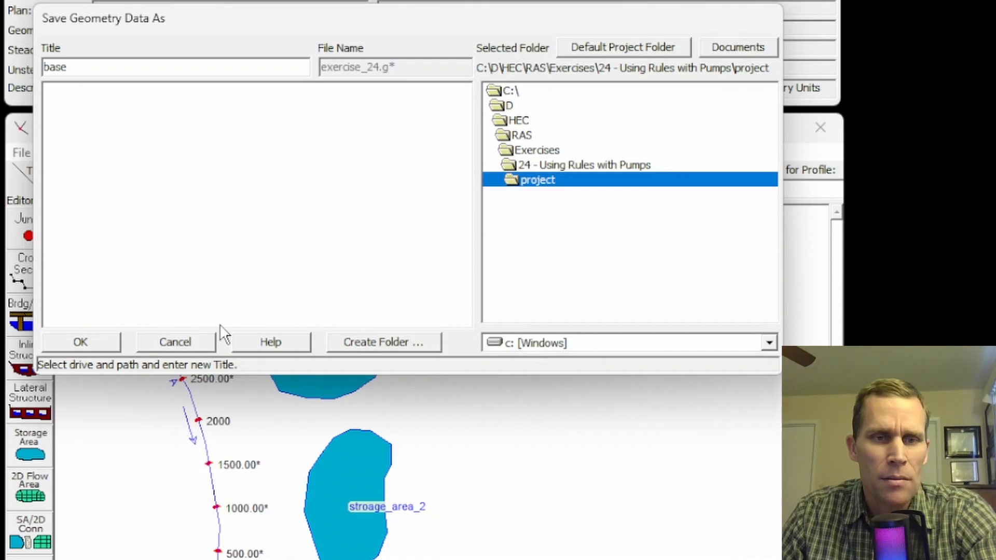
{"action": "left_click", "coordinate": [80, 342]}
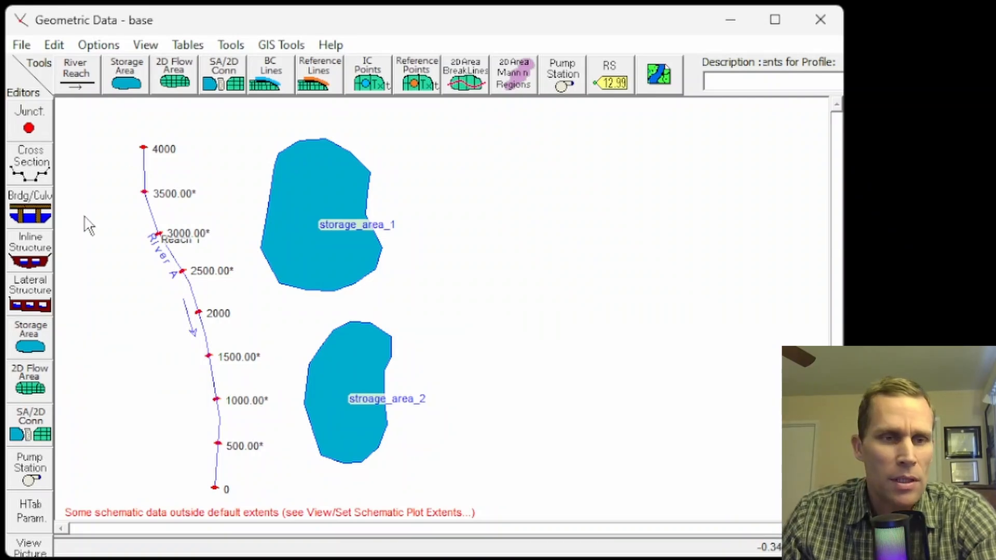
Add a lateral structure at river station 2900 in Reach 1 of River A.
{"action": "left_click", "coordinate": [36, 299]}
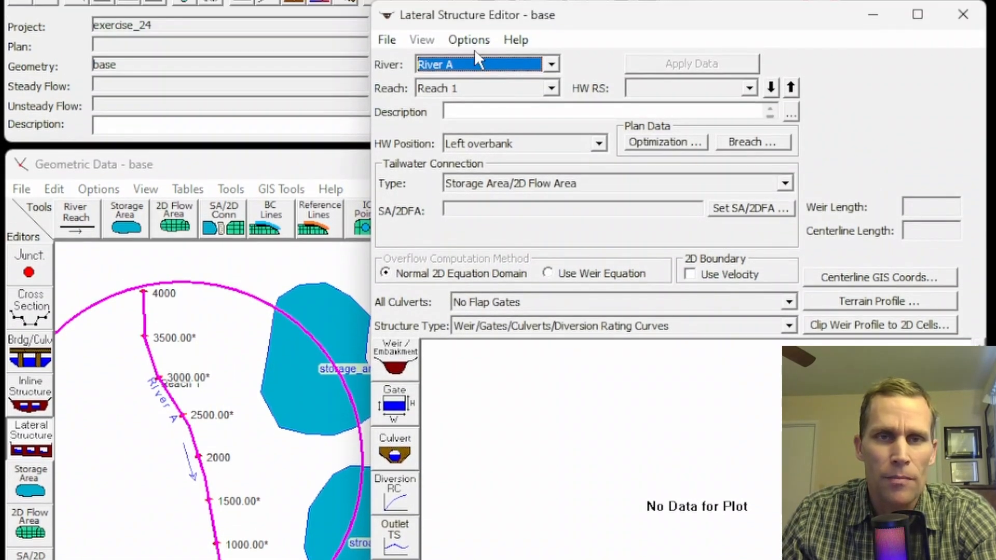
{"action": "left_click", "coordinate": [470, 40]}
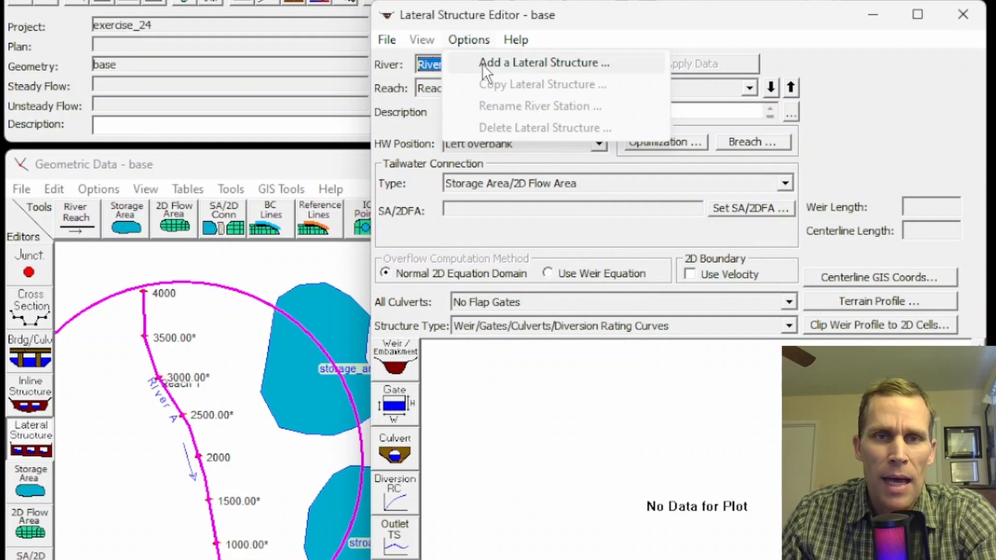
{"action": "left_click", "coordinate": [482, 63]}
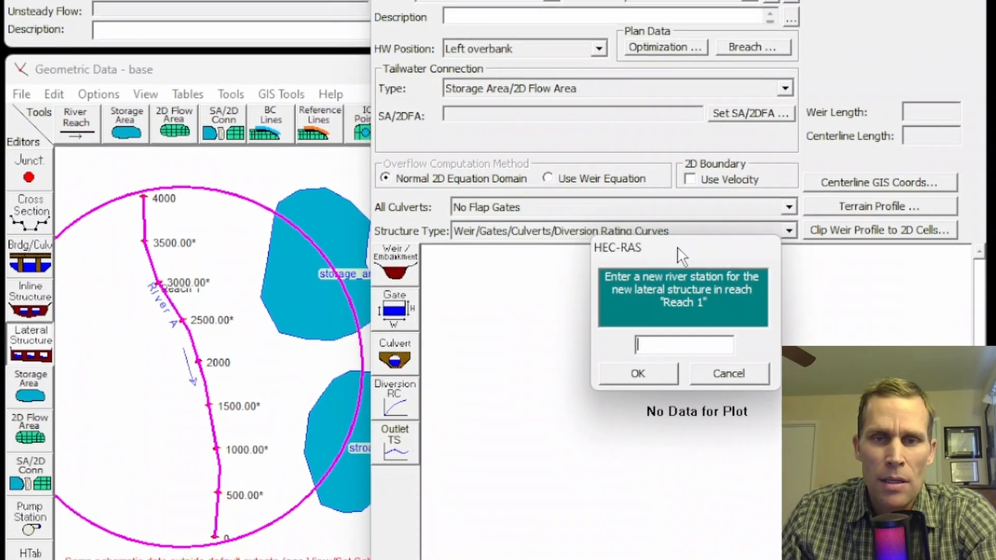
{"action": "left_click_drag", "start_coordinate": [676, 274], "coordinate": [598, 270]}
{"action": "type", "text": "2900"}
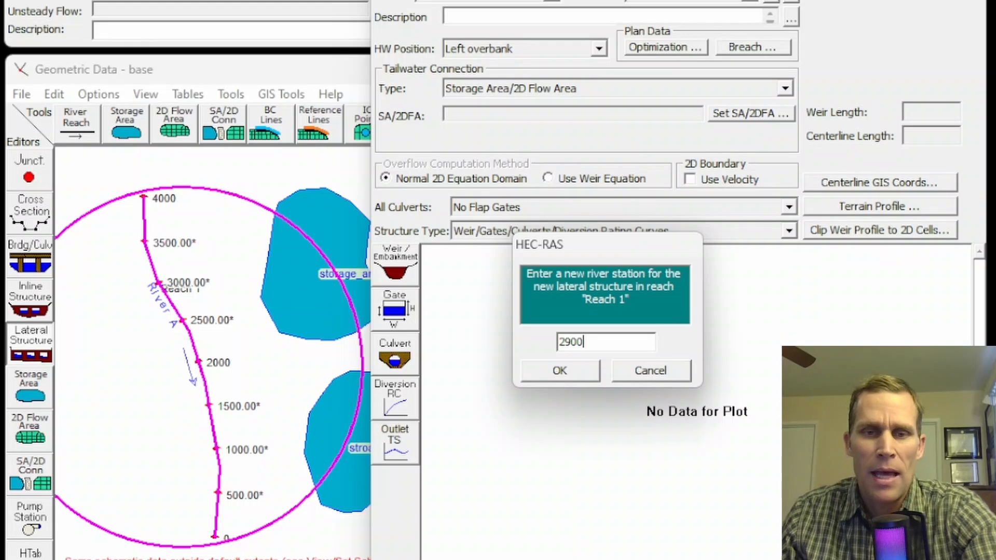
{"action": "left_click", "coordinate": [578, 372]}
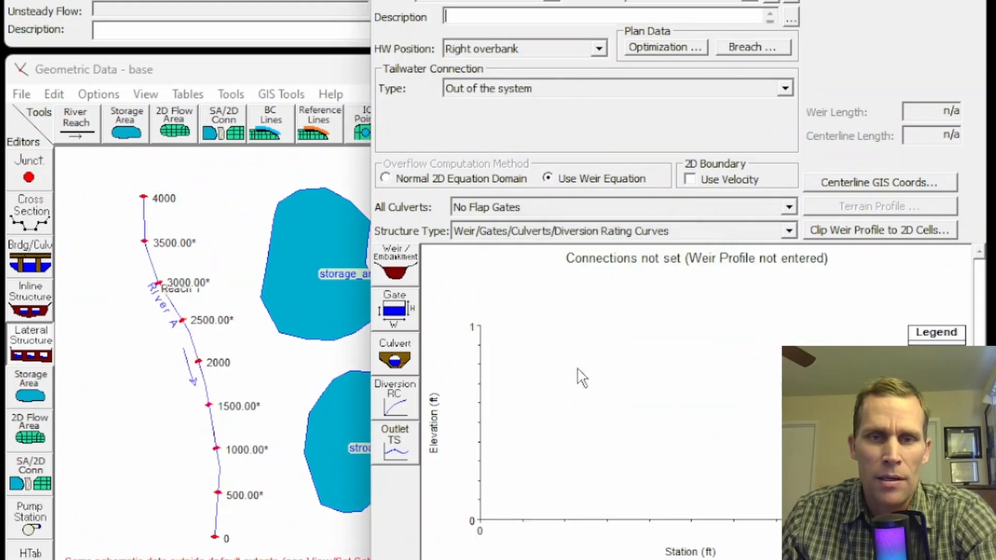
Set the lateral structure's headwater position to Next to left bank station and connect its tailwater to storage area storage_area_1.
{"action": "left_click", "coordinate": [491, 52]}
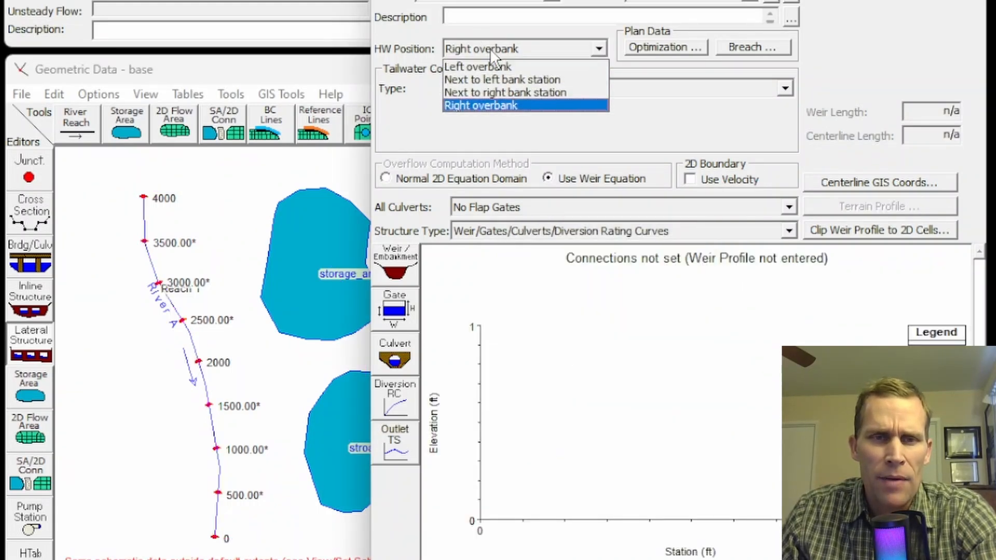
{"action": "left_click", "coordinate": [518, 80]}
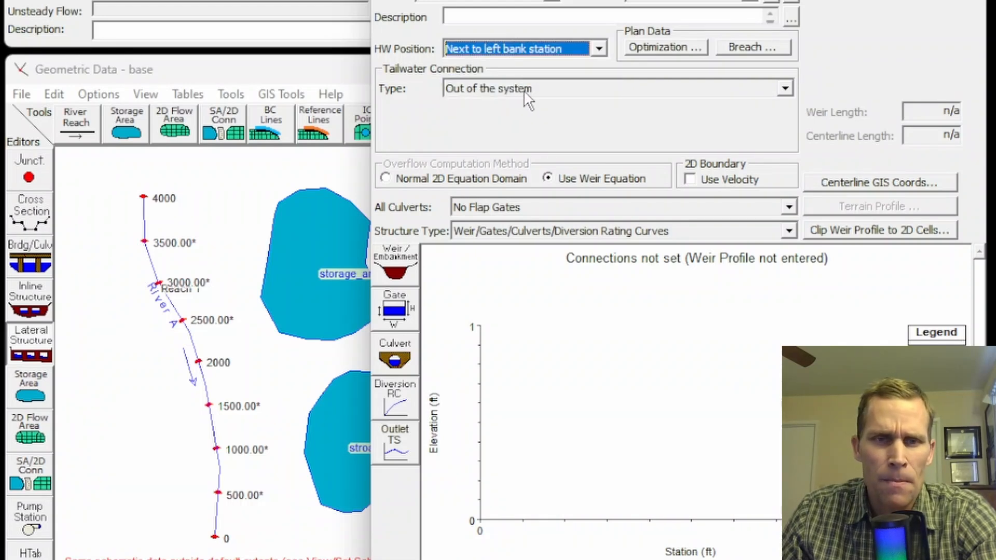
{"action": "left_click", "coordinate": [524, 89]}
{"action": "left_click", "coordinate": [525, 106]}
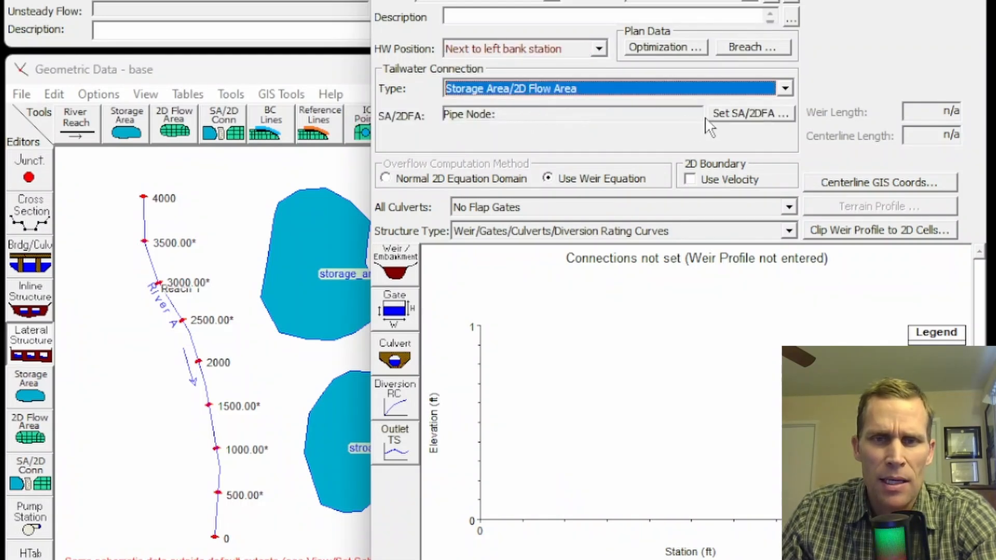
{"action": "left_click", "coordinate": [739, 112]}
{"action": "left_click", "coordinate": [747, 289]}
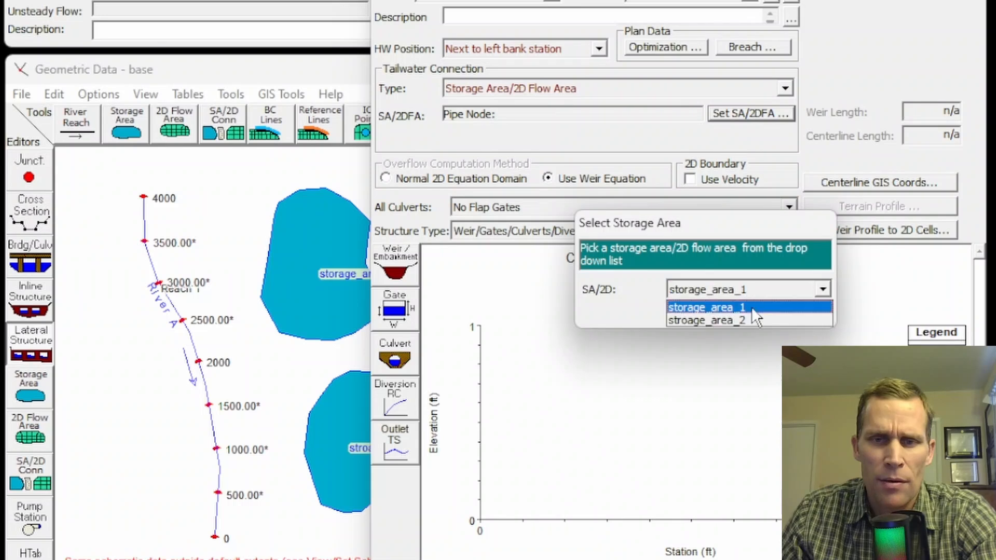
{"action": "left_click", "coordinate": [734, 308]}
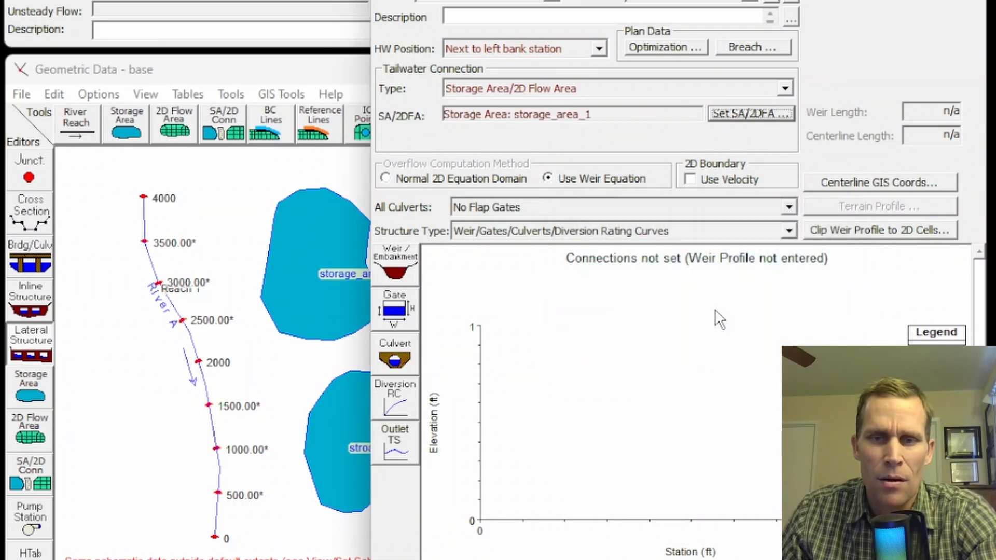
Set the lateral weir embankment's weir width to 50 and its headwater distance to the upstream cross section to 100.
{"action": "left_click", "coordinate": [398, 266]}
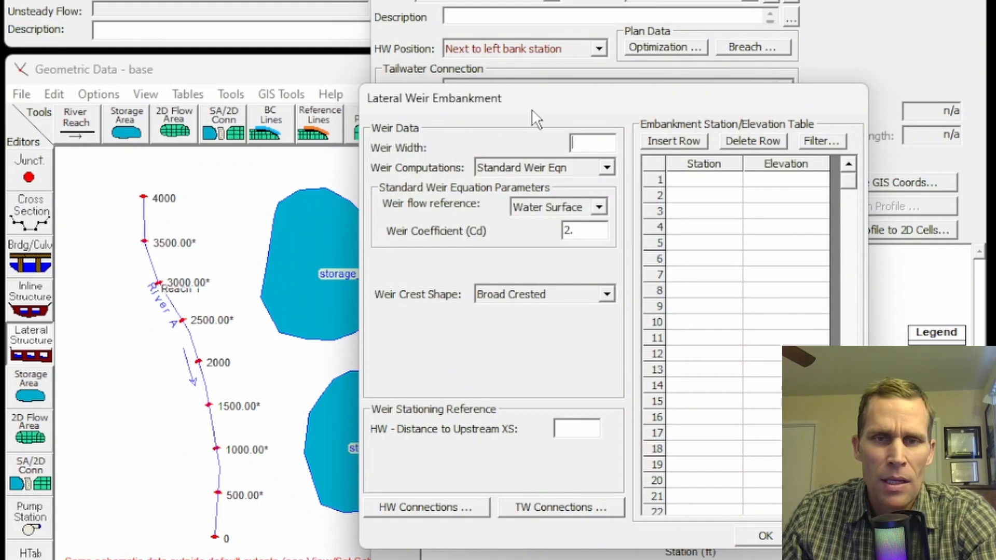
{"action": "left_click_drag", "start_coordinate": [532, 109], "coordinate": [626, 98]}
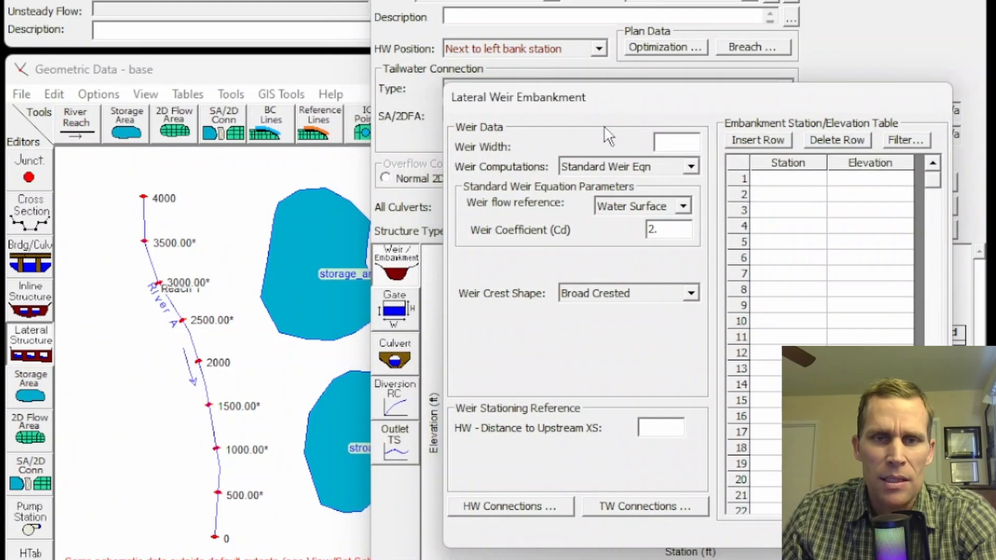
{"action": "left_click", "coordinate": [659, 147]}
{"action": "type", "text": "50"}
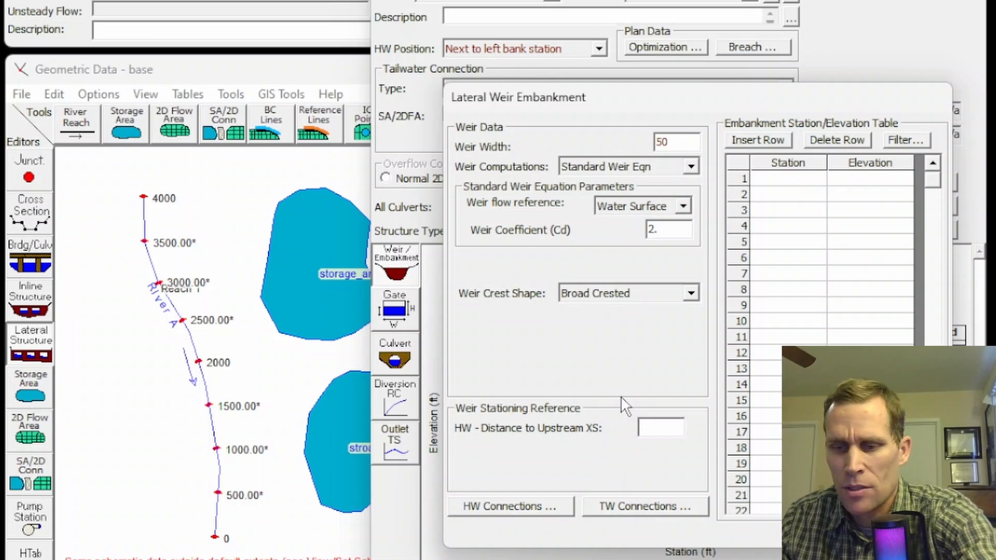
{"action": "type", "text": "100"}
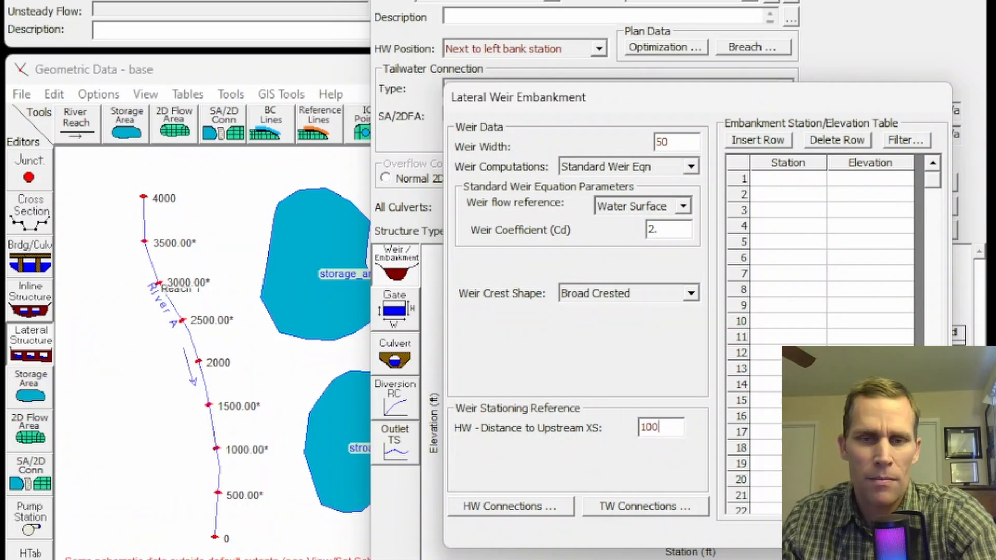
{"action": "left_click_drag", "start_coordinate": [742, 100], "coordinate": [713, 101]}
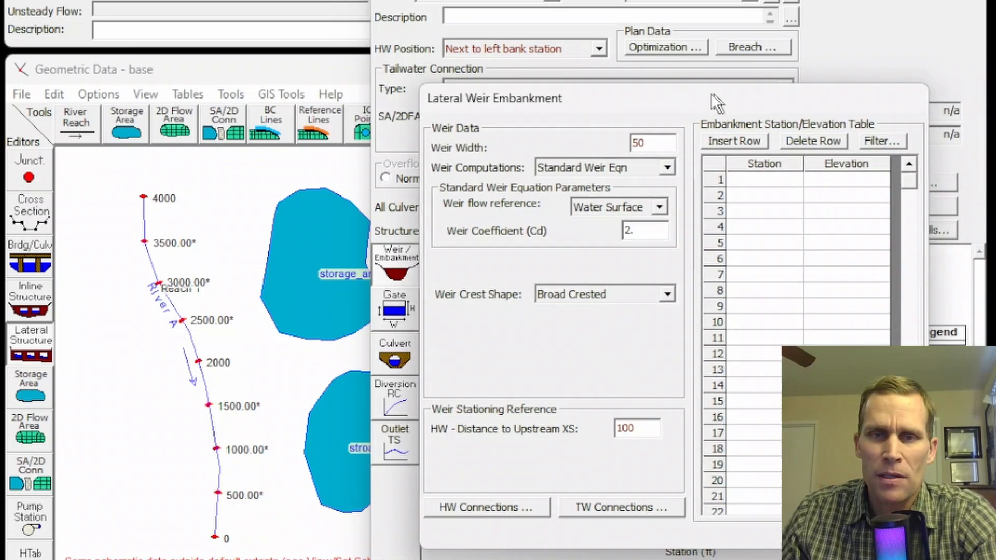
Enter the embankment station/elevation pairs 0/200, 0/215, 100/215, 100/204, 200/204, 200/215, 300/215 and 300/200, and accept the weir data.
{"action": "left_click", "coordinate": [764, 179]}
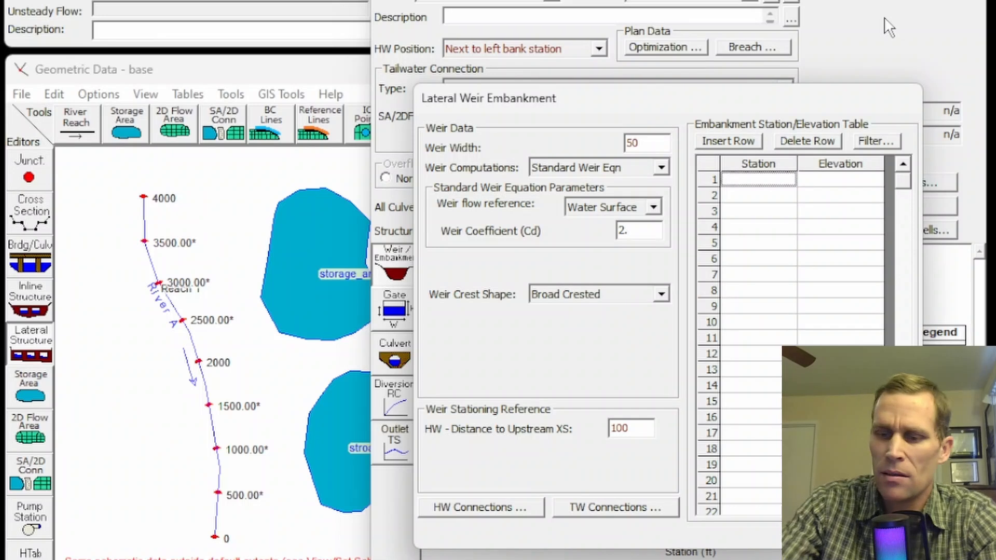
{"action": "type", "text": "0"}
{"action": "key", "text": "Tab"}
{"action": "type", "text": "200"}
{"action": "key", "text": "Tab"}
{"action": "type", "text": "0"}
{"action": "key", "text": "Tab"}
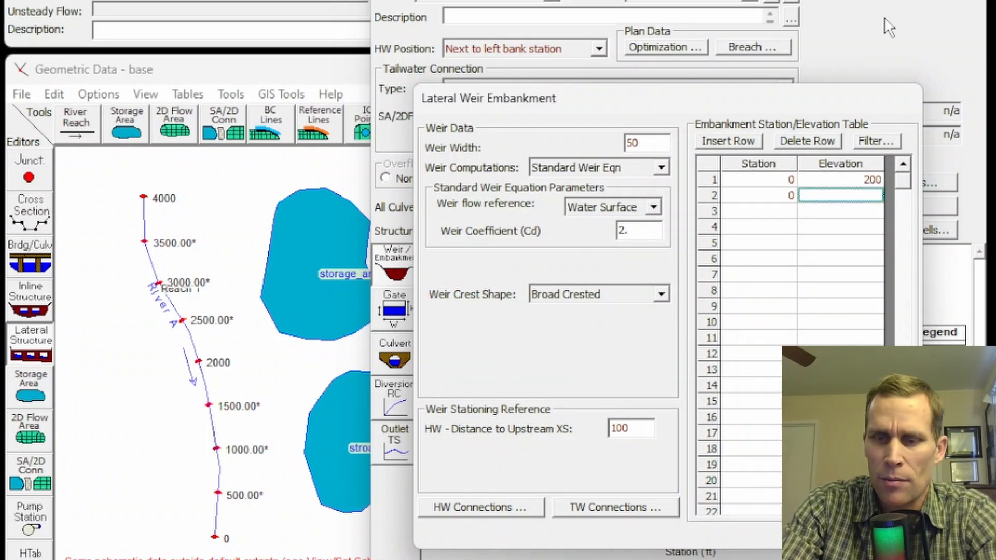
{"action": "type", "text": "215"}
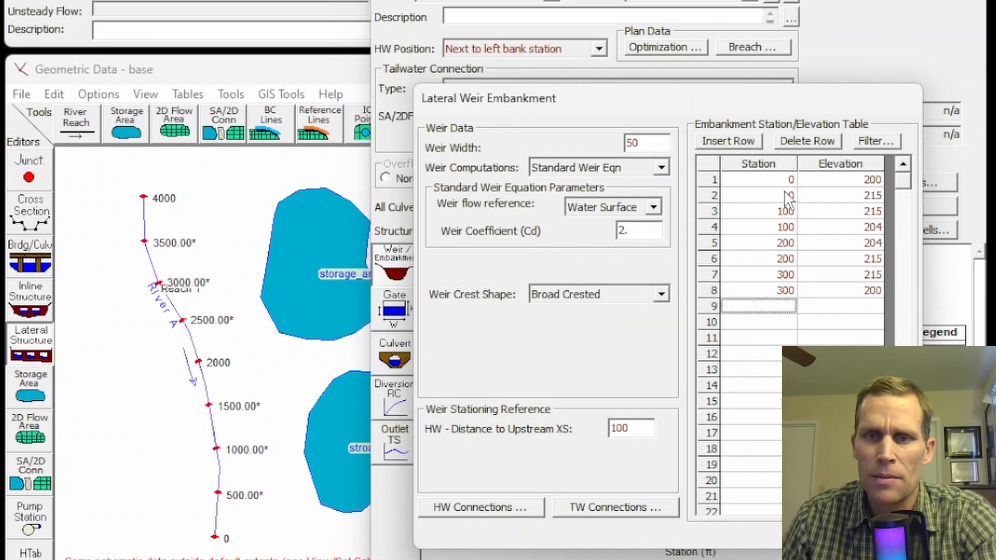
{"action": "left_click_drag", "start_coordinate": [762, 179], "coordinate": [773, 294]}
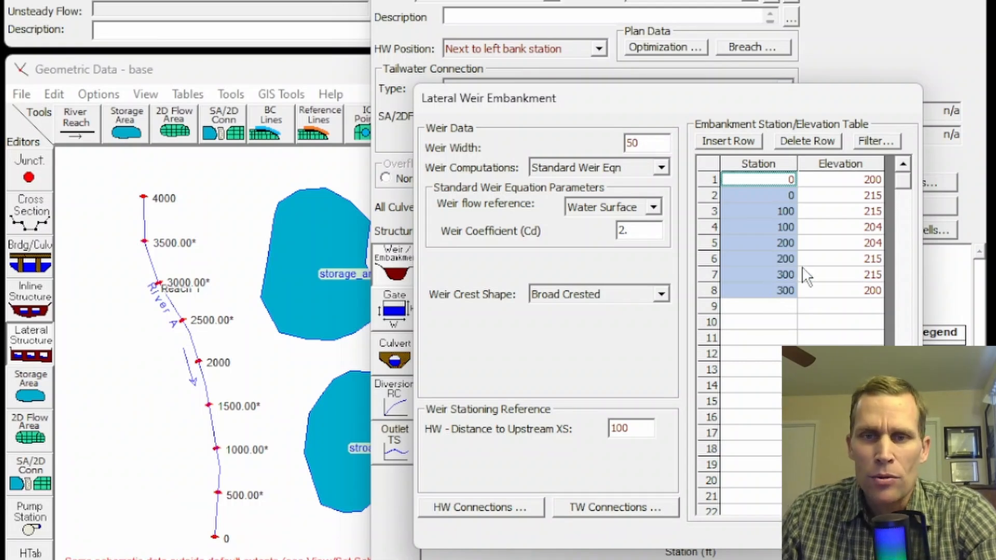
{"action": "left_click_drag", "start_coordinate": [853, 227], "coordinate": [855, 254]}
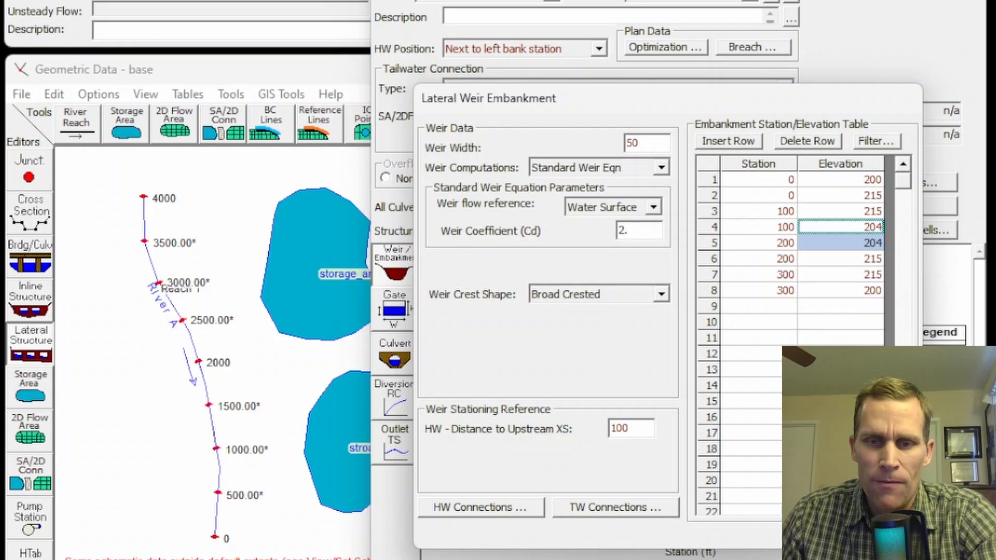
{"action": "left_click", "coordinate": [829, 534]}
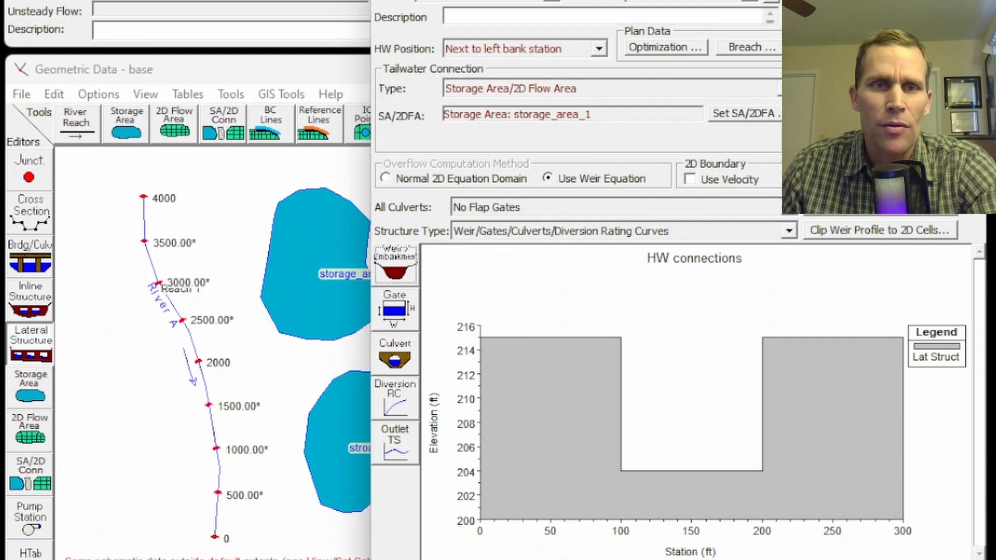
Close and reopen the lateral structure editor to check the weir profile against the channel ground line, and close it again.
{"action": "left_click", "coordinate": [971, 1]}
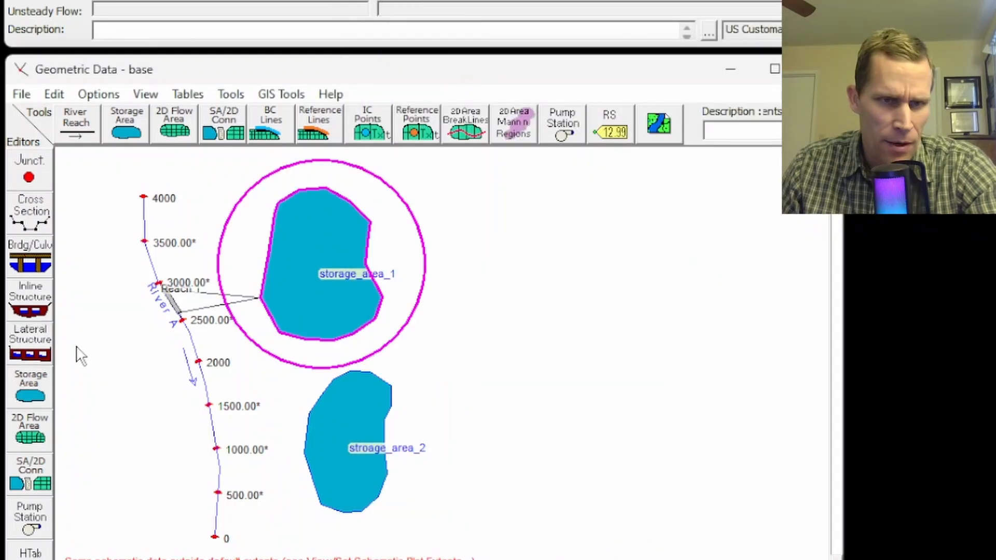
{"action": "left_click", "coordinate": [30, 343]}
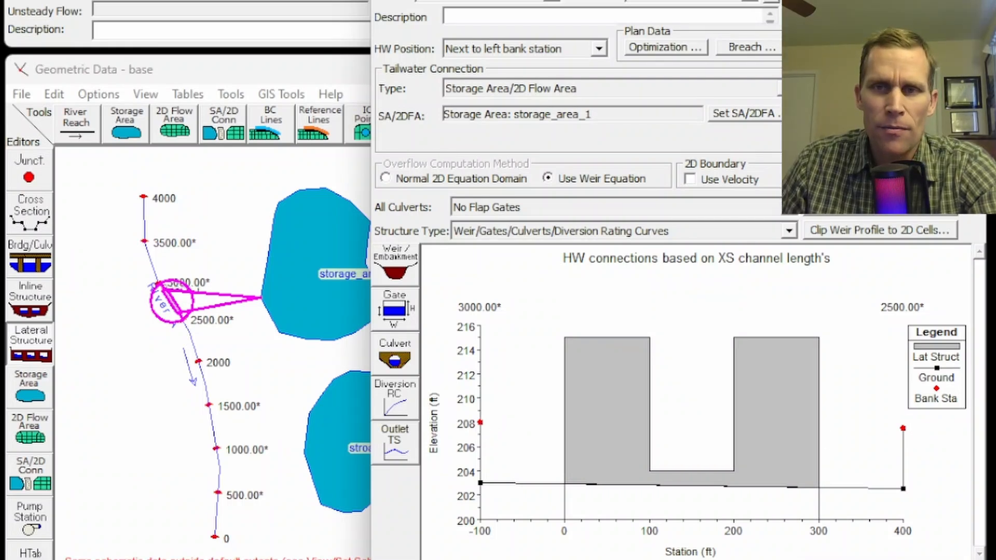
{"action": "left_click", "coordinate": [972, 2]}
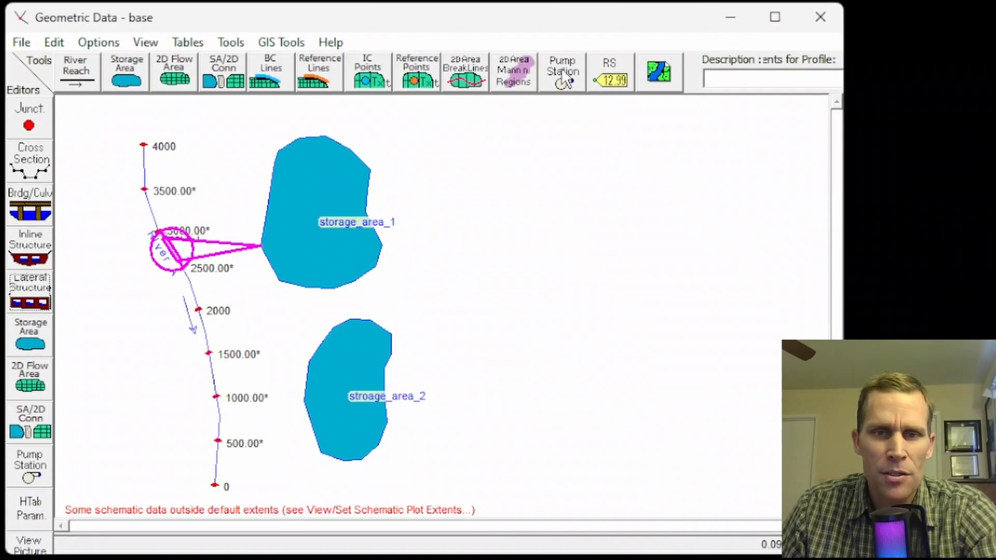
Place a pump station just outside the gap between the two storage areas, on the River A side, and name it PS1-2.
{"action": "left_click", "coordinate": [565, 92]}
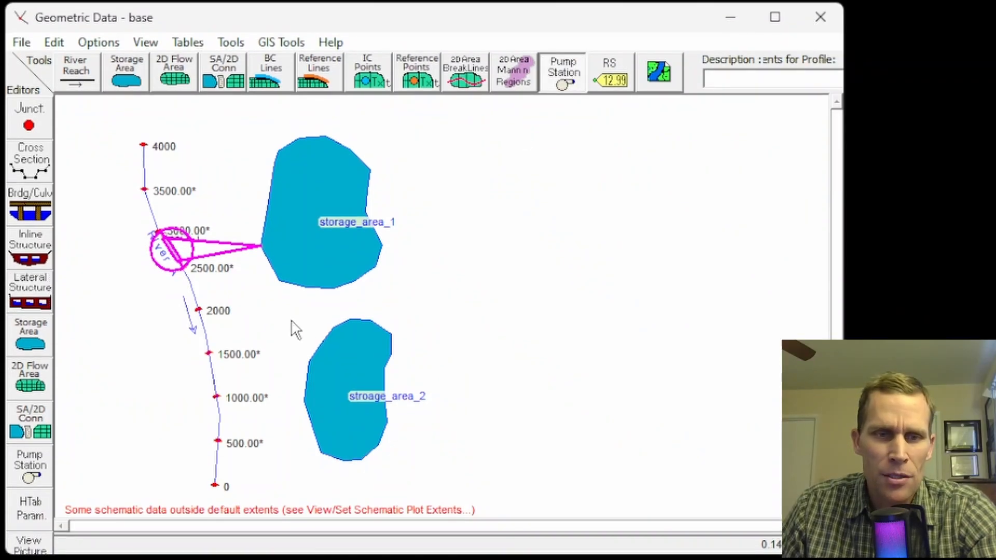
{"action": "left_click", "coordinate": [280, 327]}
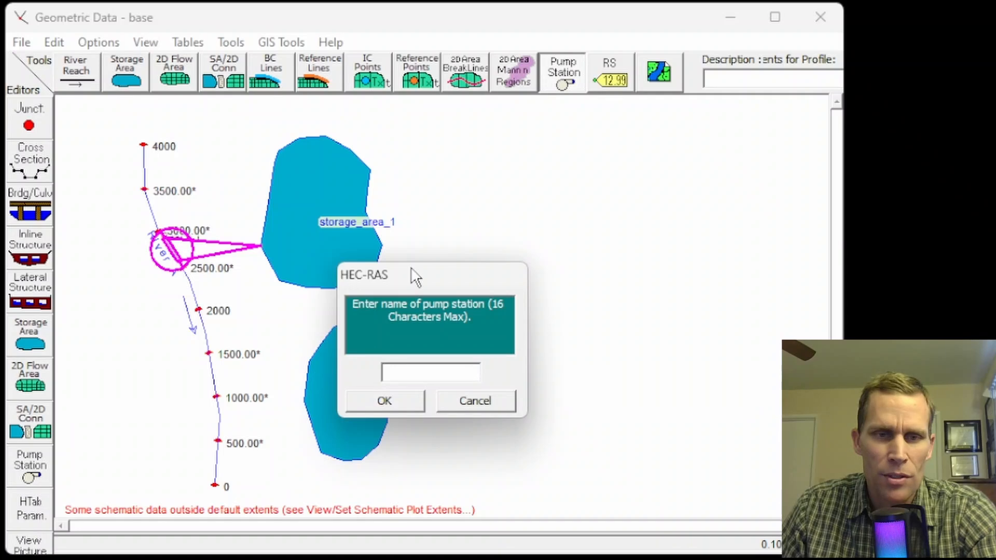
{"action": "left_click_drag", "start_coordinate": [415, 278], "coordinate": [469, 196]}
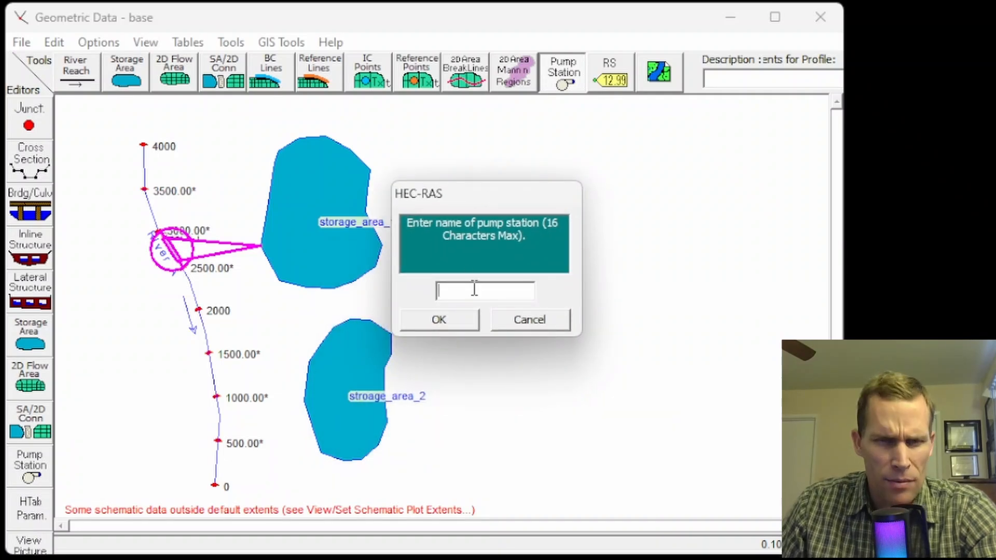
{"action": "type", "text": "P"}
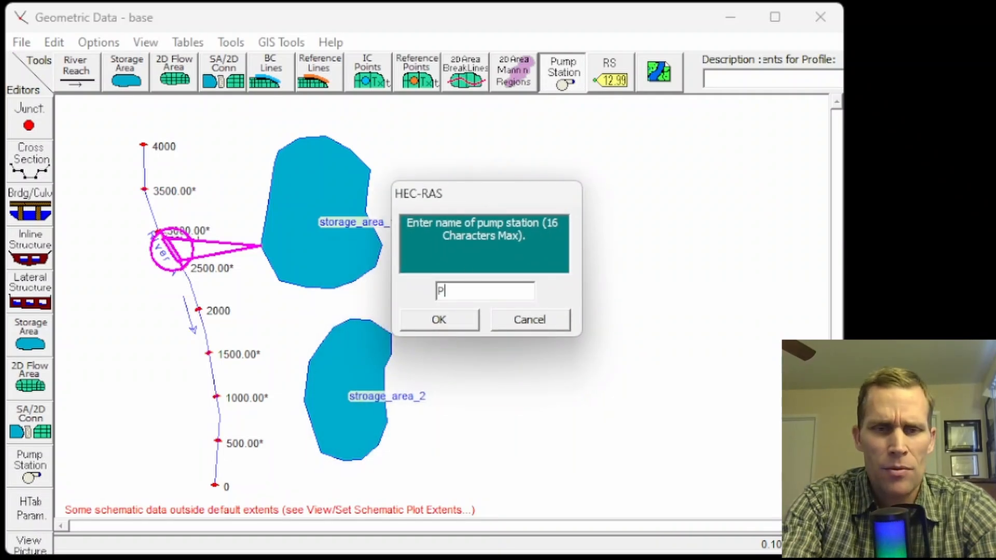
{"action": "type", "text": "S1-2"}
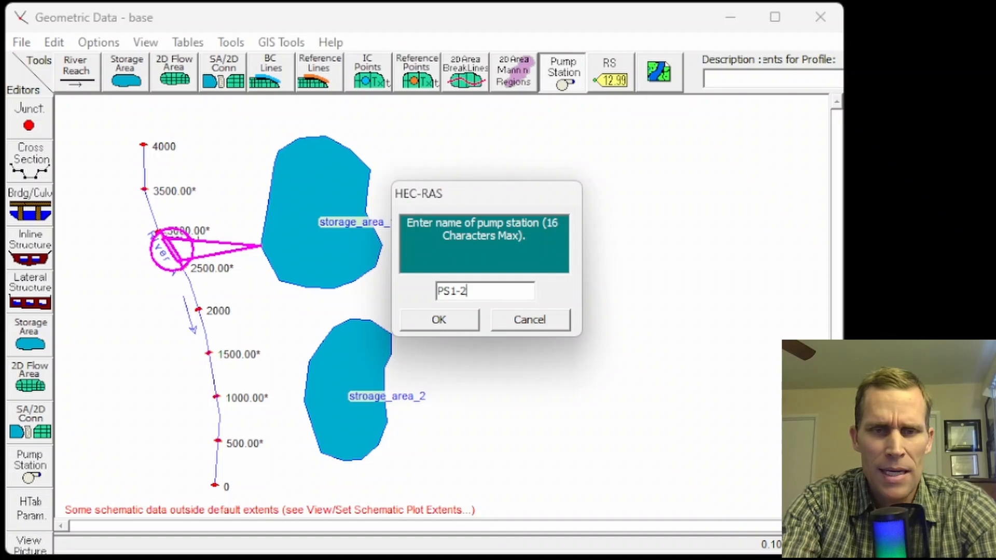
{"action": "left_click_drag", "start_coordinate": [486, 287], "coordinate": [407, 278]}
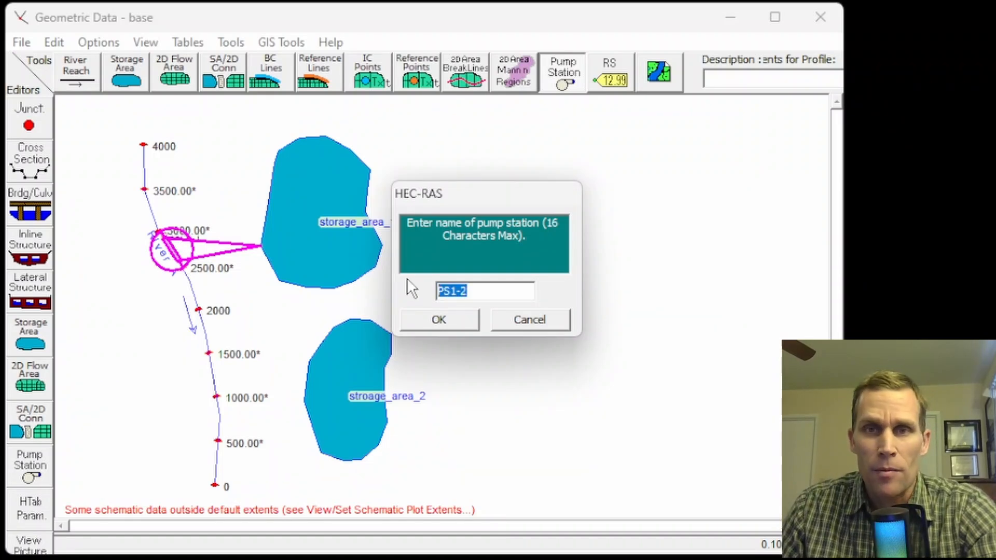
{"action": "left_click", "coordinate": [436, 320]}
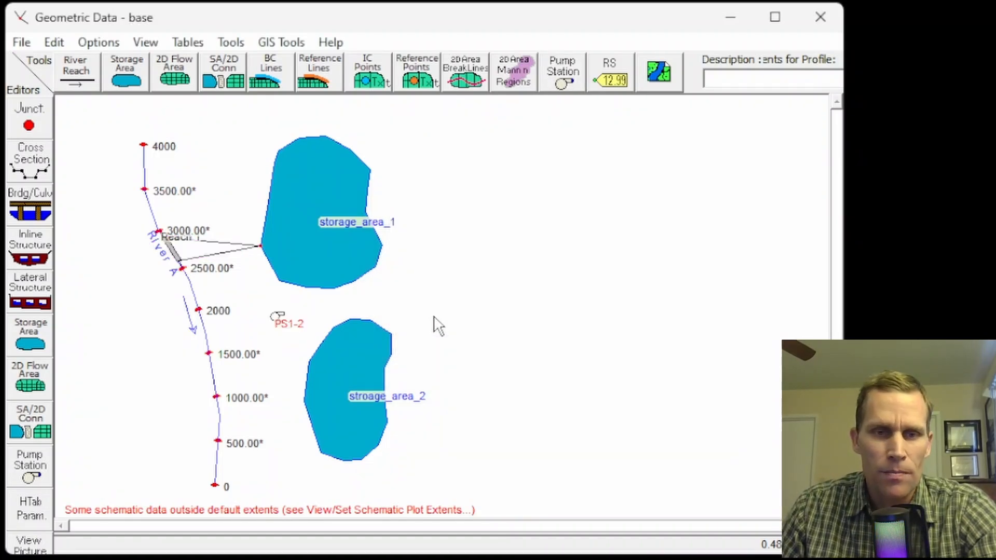
Edit pump station PS1-2 and set its pump inlet to storage area storage_area_1.
{"action": "right_click", "coordinate": [277, 310]}
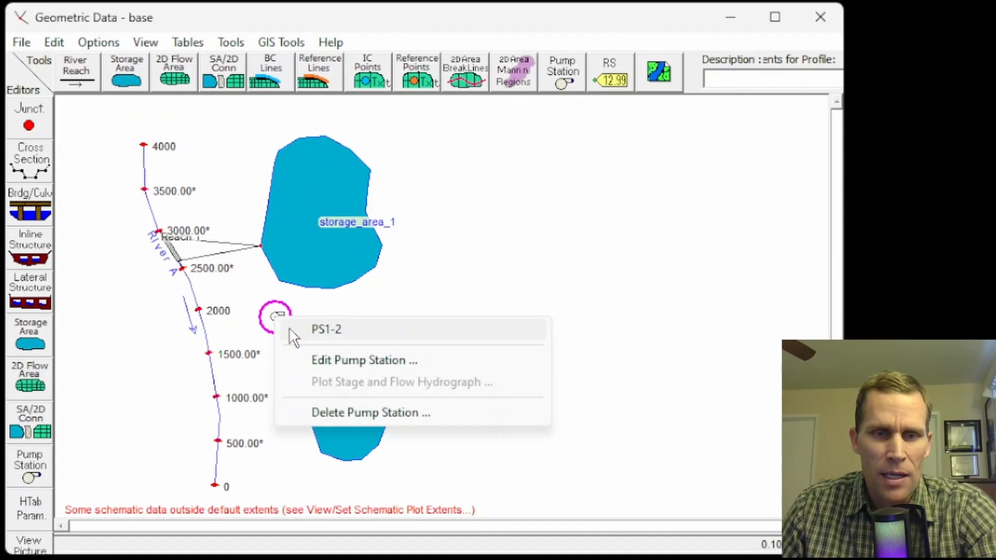
{"action": "left_click", "coordinate": [335, 362]}
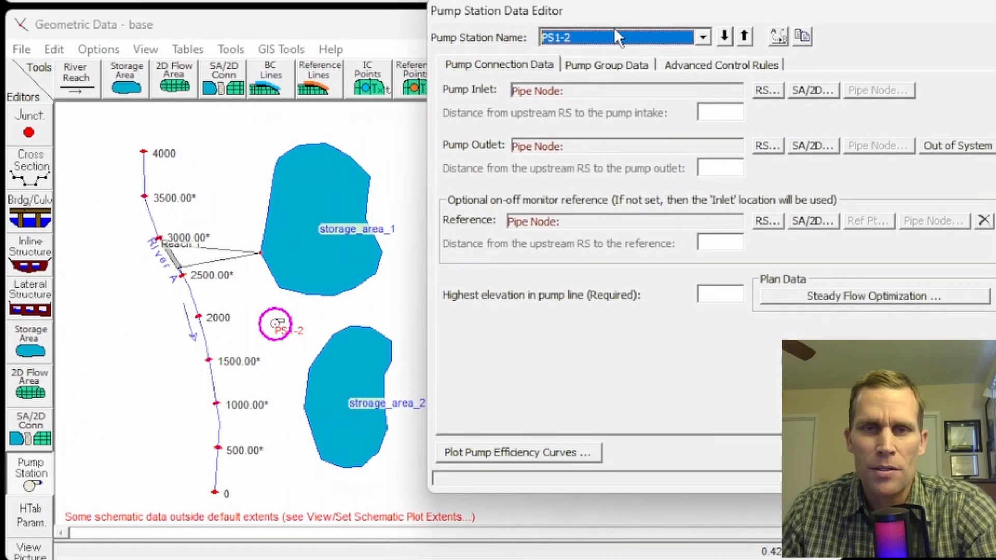
{"action": "left_click_drag", "start_coordinate": [615, 14], "coordinate": [516, 19]}
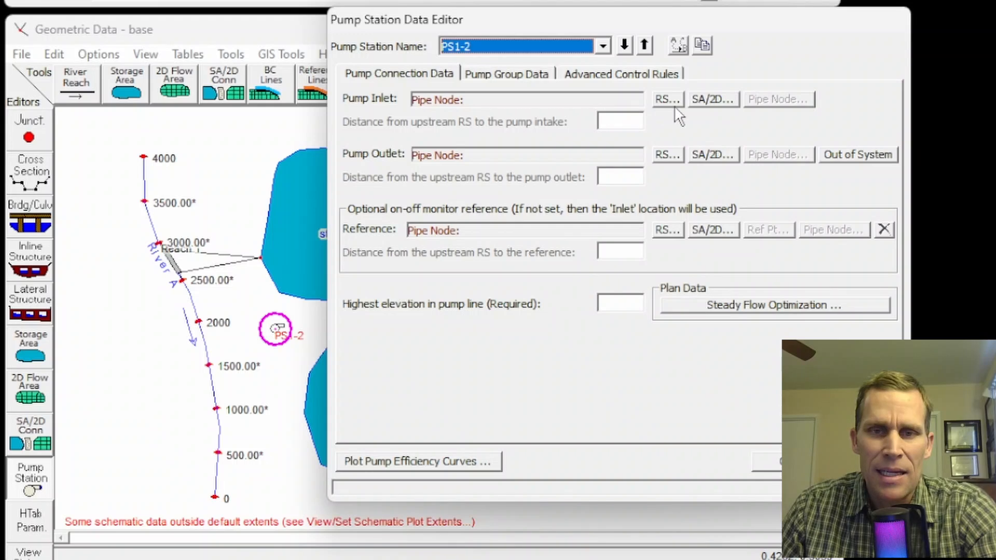
{"action": "left_click", "coordinate": [712, 99]}
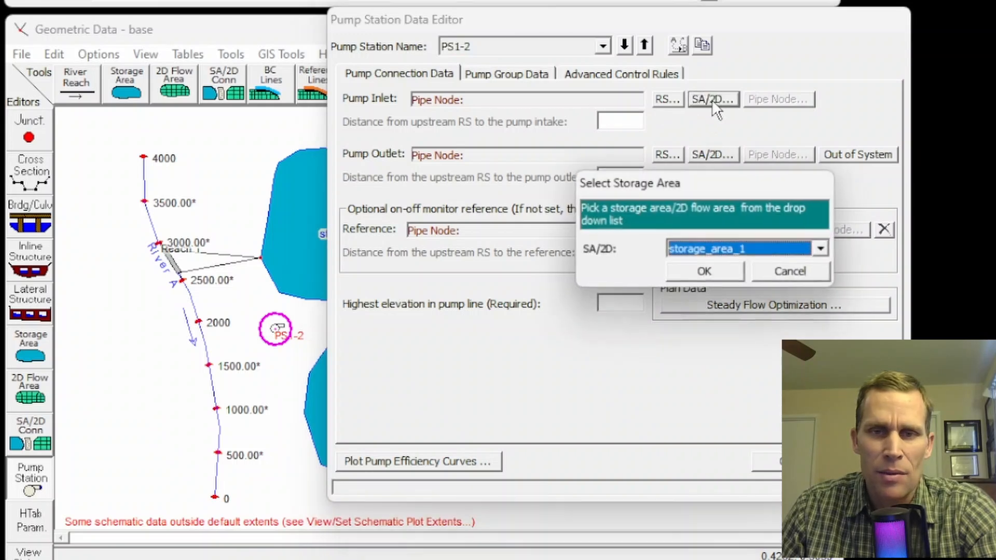
{"action": "left_click", "coordinate": [721, 271]}
Set the pump outlet of PS1-2 to storage area stroage_area_2.
{"action": "left_click", "coordinate": [711, 154]}
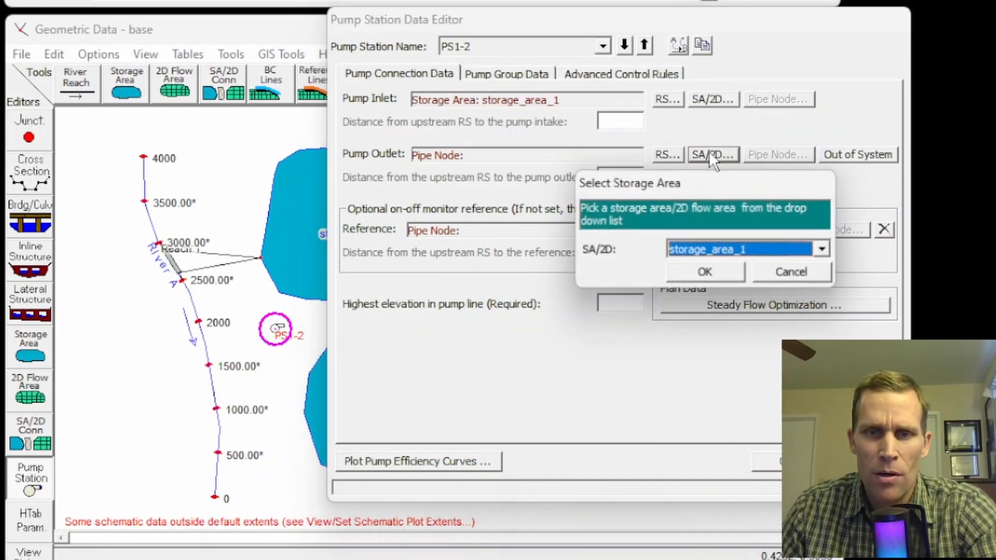
{"action": "left_click", "coordinate": [730, 251]}
{"action": "left_click", "coordinate": [720, 278]}
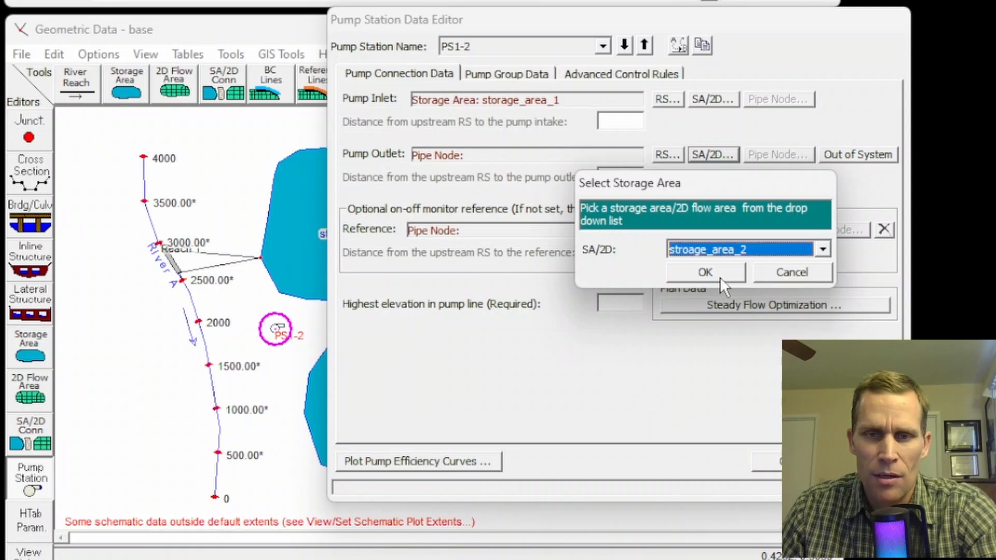
{"action": "left_click", "coordinate": [713, 274]}
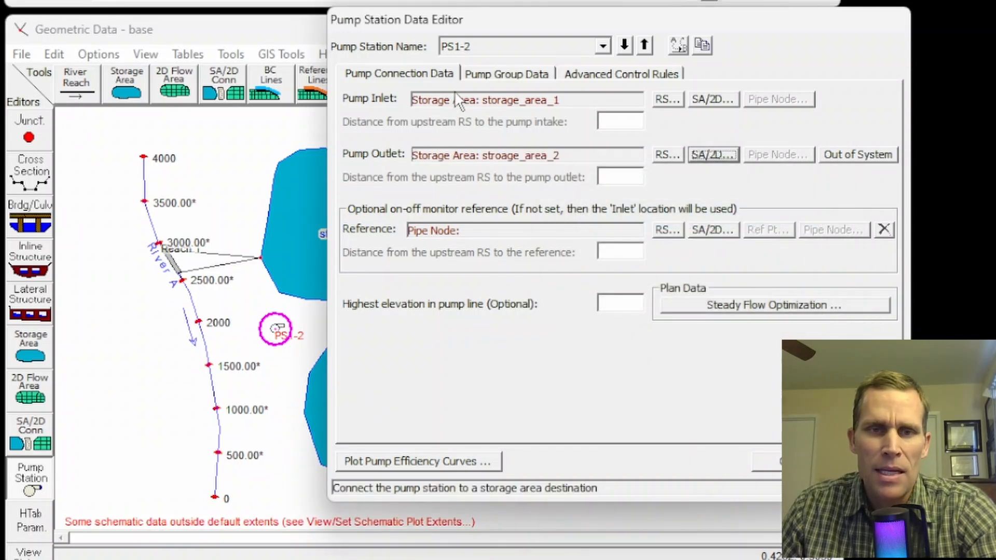
In pump group Group #1, set Pump #1's water surface on elevation to 999 ft and its off elevation to 0 ft.
{"action": "left_click", "coordinate": [502, 83]}
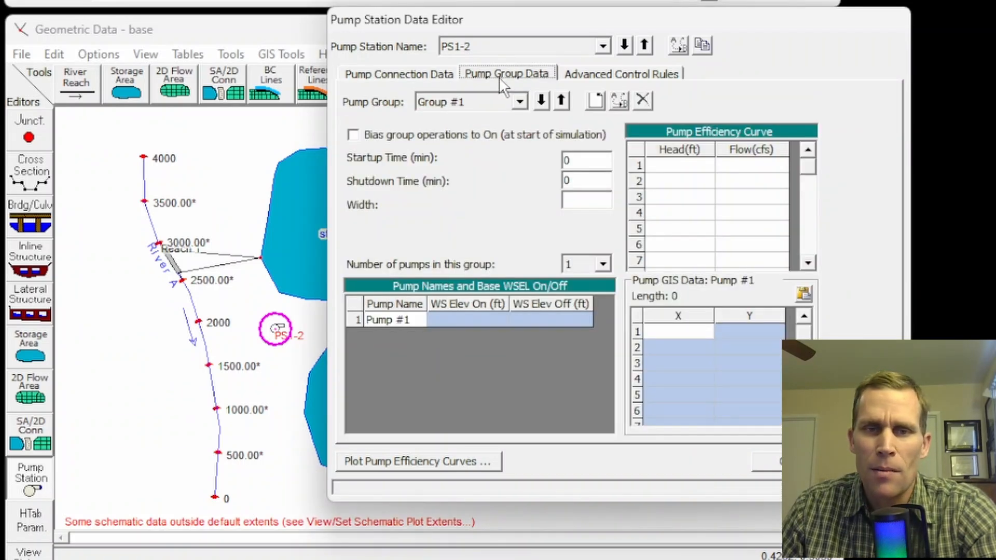
{"action": "left_click", "coordinate": [478, 317]}
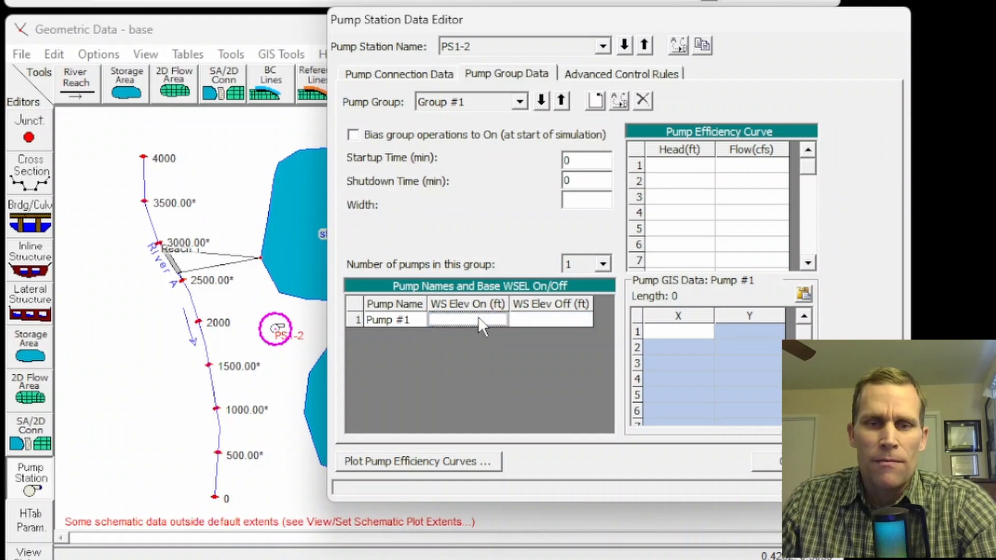
{"action": "type", "text": "99"}
{"action": "key", "text": "Tab"}
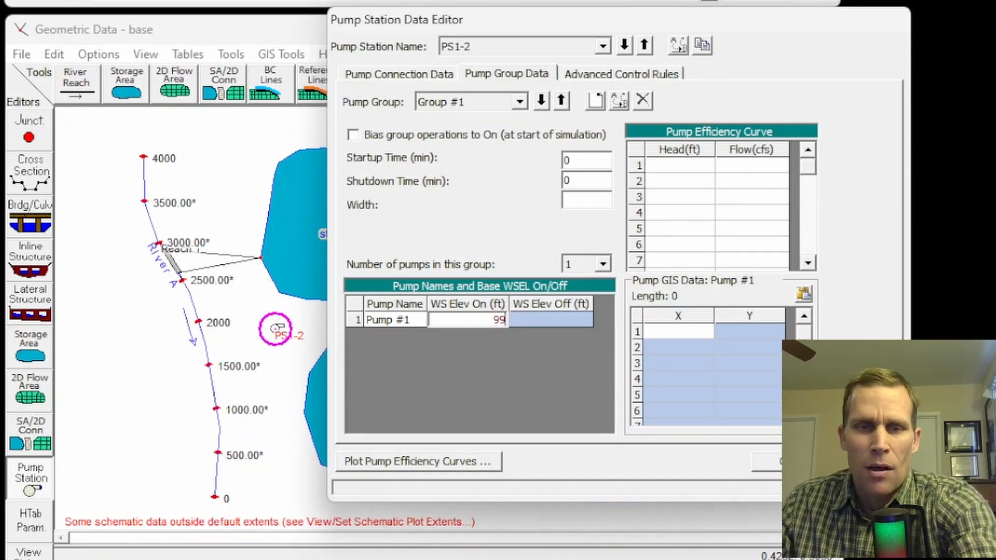
{"action": "left_click", "coordinate": [528, 320]}
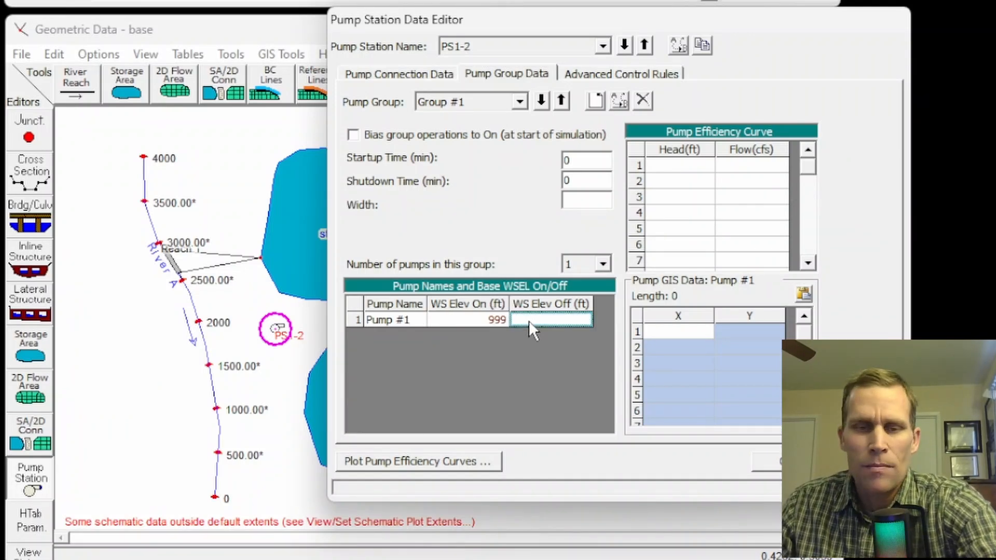
{"action": "type", "text": "0"}
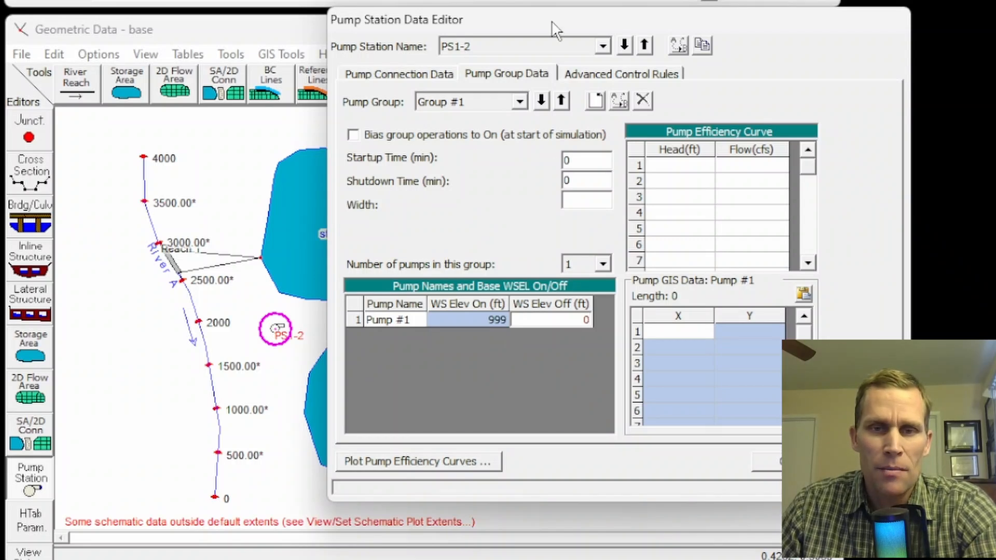
Fill the pump efficiency curve with head/flow pairs 0/250, 2/249, 10/245, 20/230, 30/190 and 40/80, and plot the curve to check it.
{"action": "left_click", "coordinate": [680, 181]}
{"action": "left_click", "coordinate": [676, 165]}
{"action": "key", "text": "ctrl+v"}
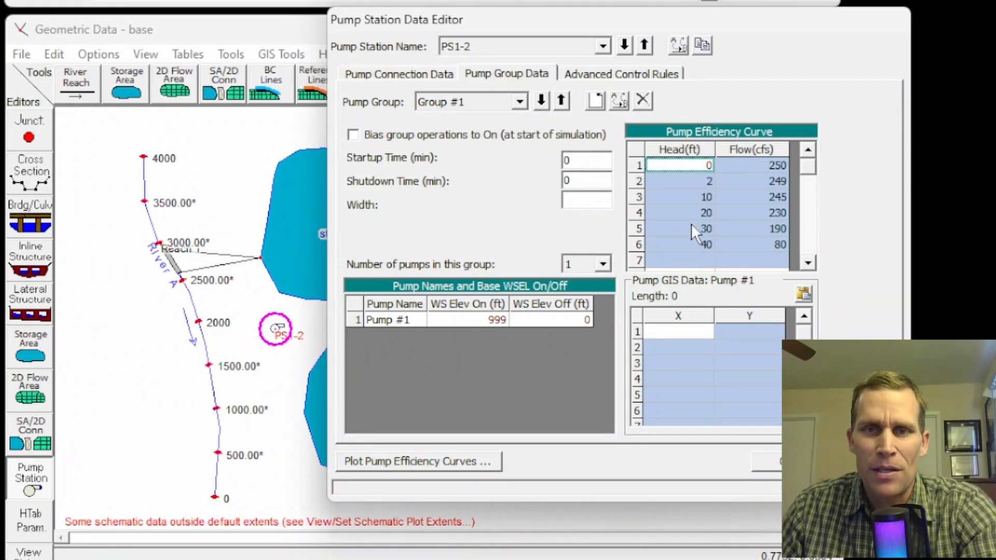
{"action": "left_click", "coordinate": [692, 226]}
{"action": "left_click_drag", "start_coordinate": [680, 163], "coordinate": [749, 240]}
{"action": "left_click", "coordinate": [737, 228]}
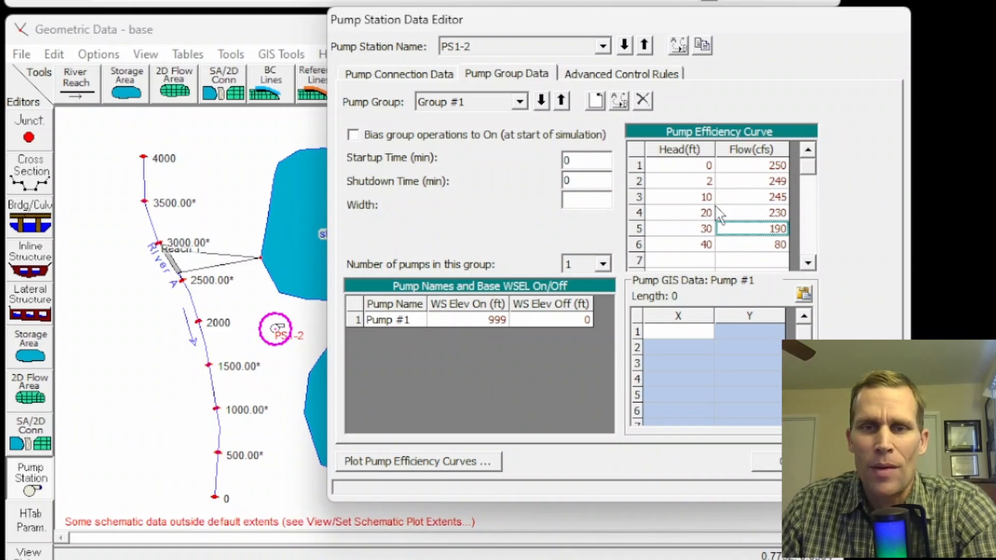
{"action": "left_click", "coordinate": [446, 463]}
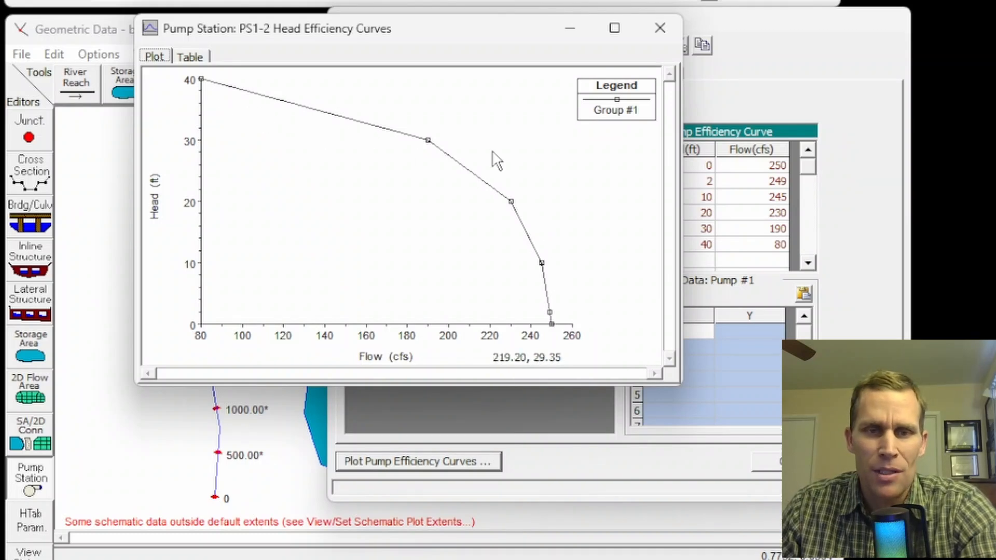
{"action": "left_click", "coordinate": [660, 28]}
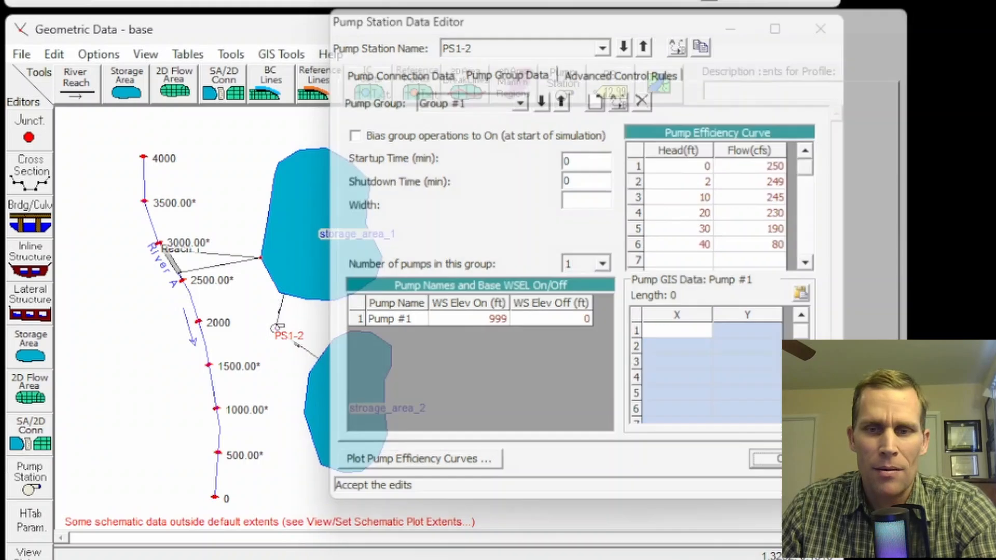
Accept the pump station data and save the geometry data.
{"action": "left_click", "coordinate": [764, 458]}
{"action": "left_click", "coordinate": [23, 55]}
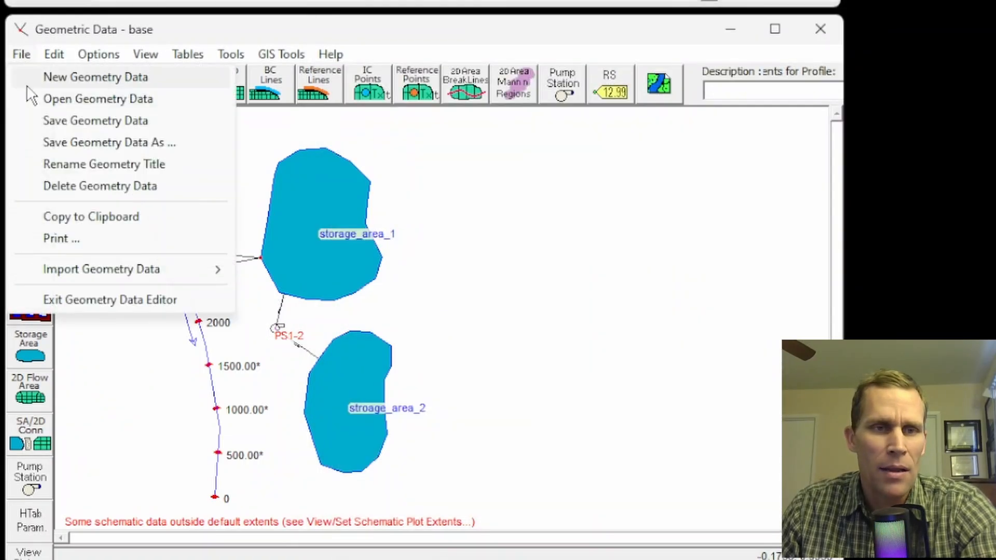
{"action": "left_click", "coordinate": [85, 127]}
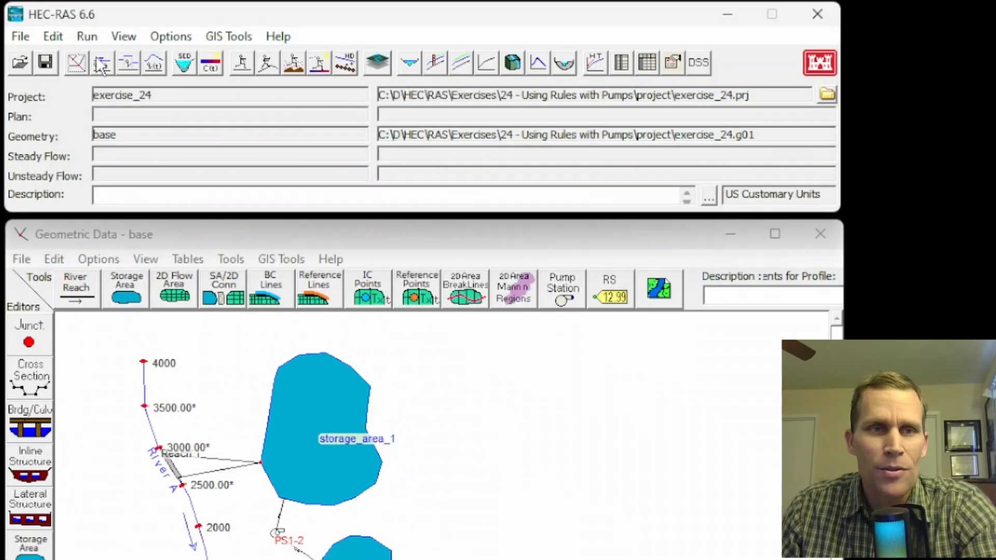
In the unsteady flow data, give River A RS 0 a normal depth boundary with a friction slope of 0.001.
{"action": "left_click", "coordinate": [52, 38]}
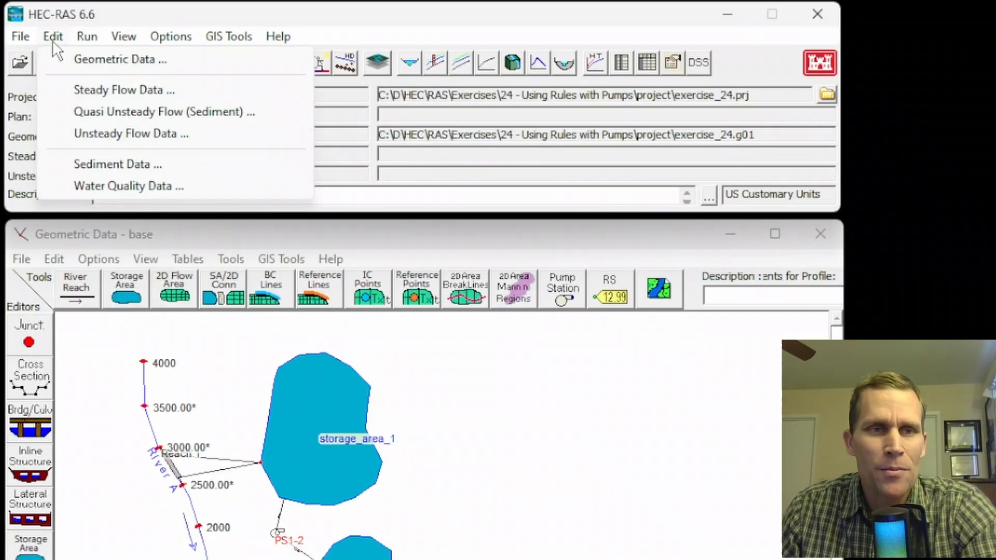
{"action": "left_click", "coordinate": [96, 134]}
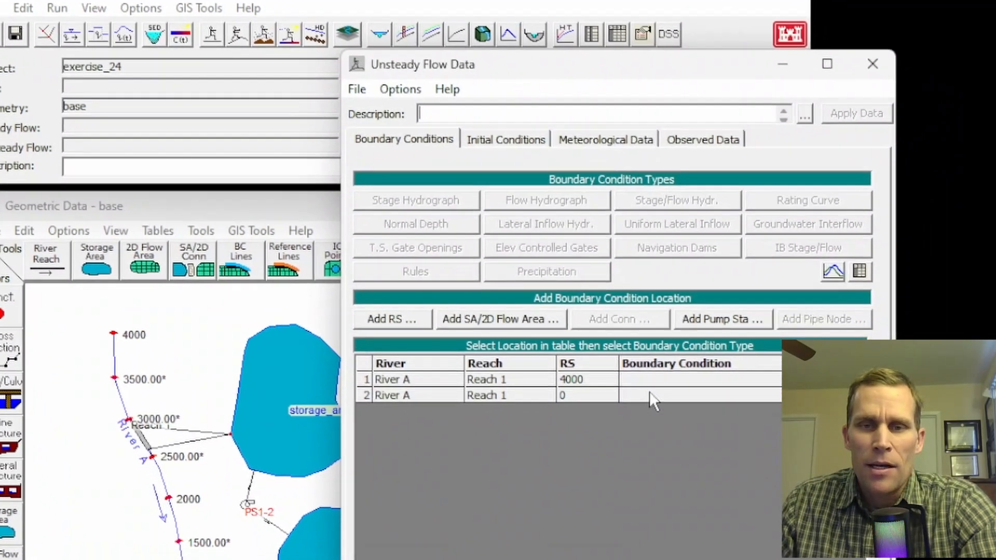
{"action": "left_click", "coordinate": [716, 435]}
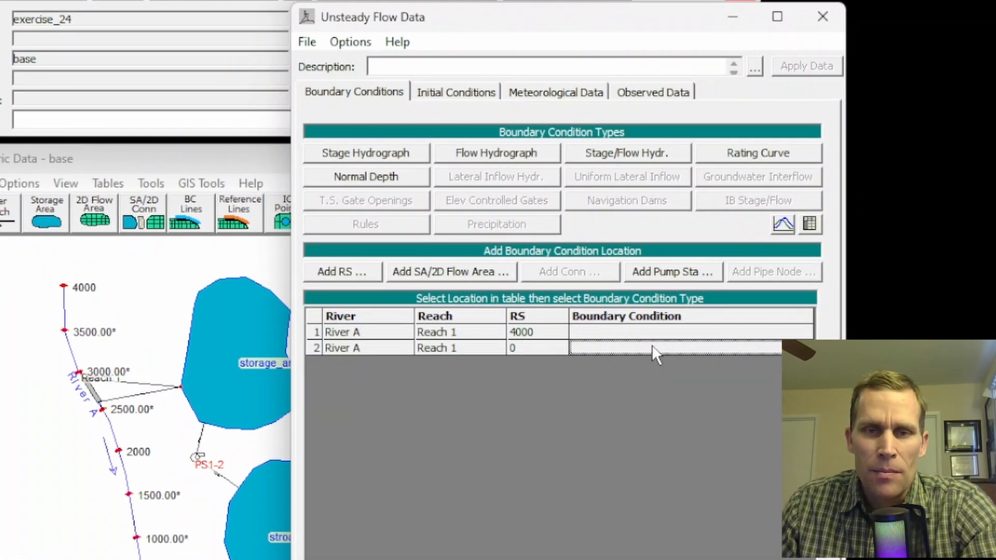
{"action": "left_click", "coordinate": [374, 179]}
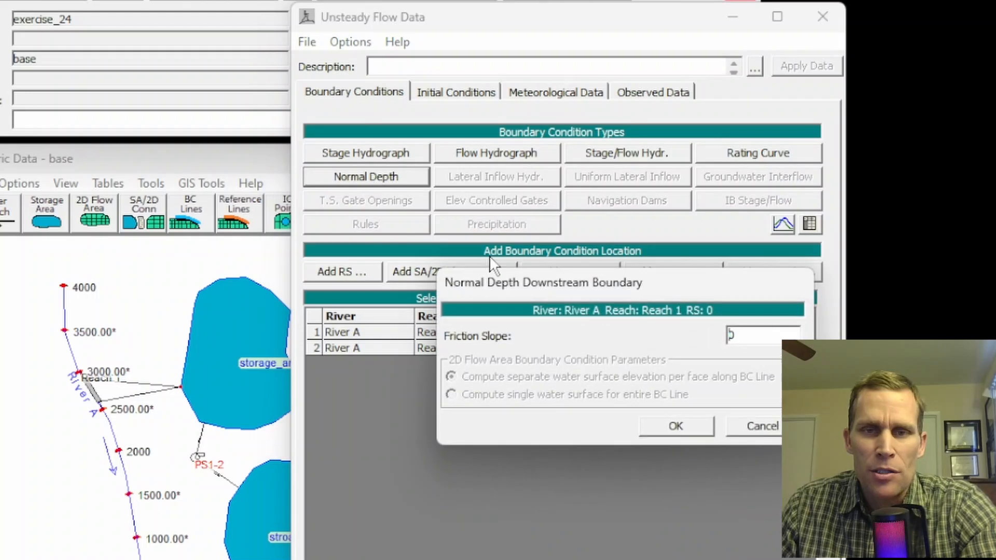
{"action": "double_click", "coordinate": [752, 343]}
{"action": "type", "text": "0.001"}
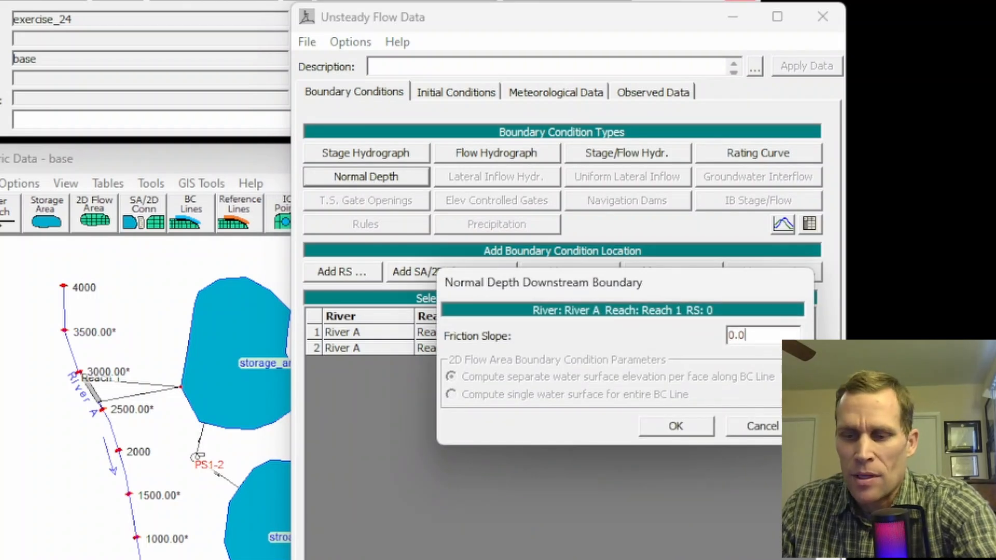
{"action": "left_click", "coordinate": [694, 426]}
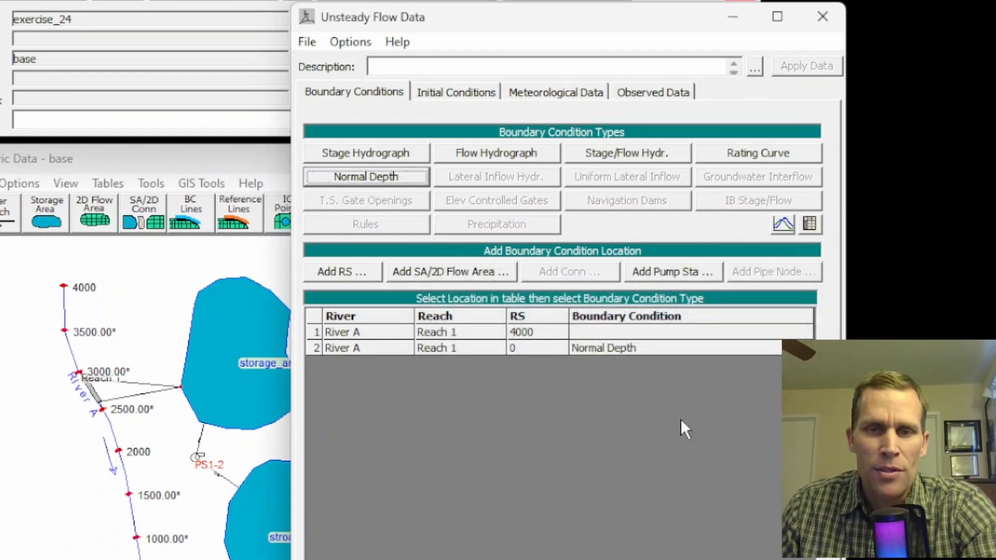
Start a flow hydrograph boundary at River A RS 4000, entered as a table that uses the simulation time.
{"action": "left_click", "coordinate": [598, 336]}
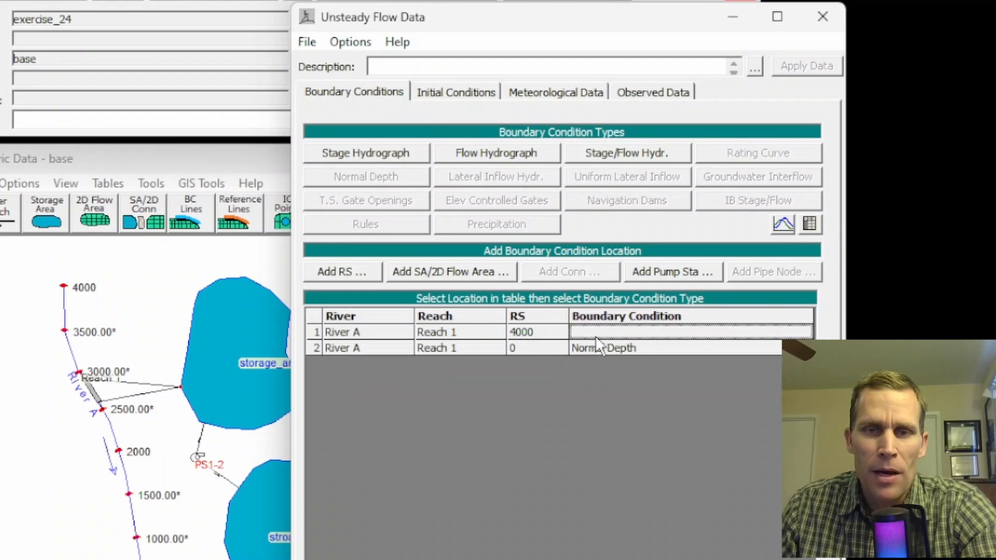
{"action": "left_click", "coordinate": [469, 155]}
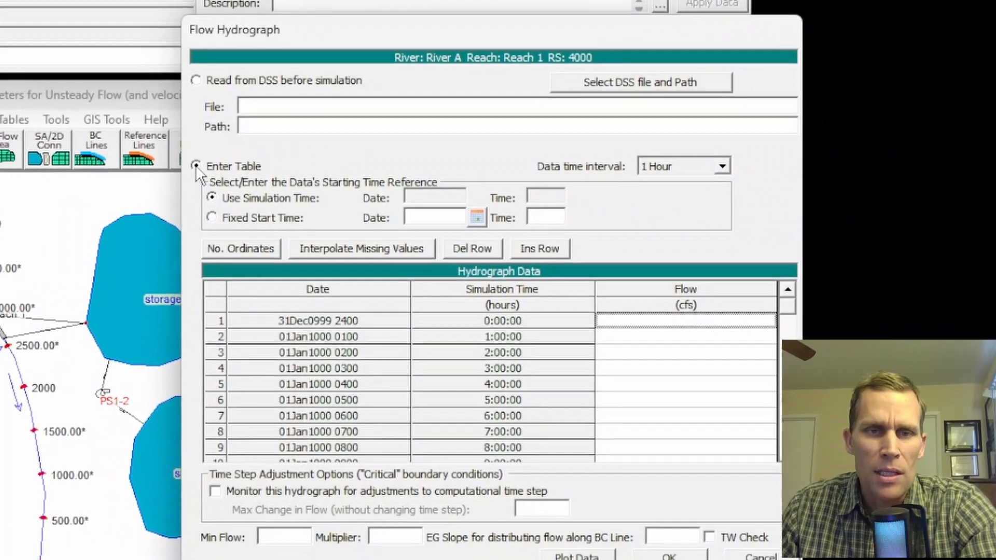
{"action": "left_click", "coordinate": [291, 230]}
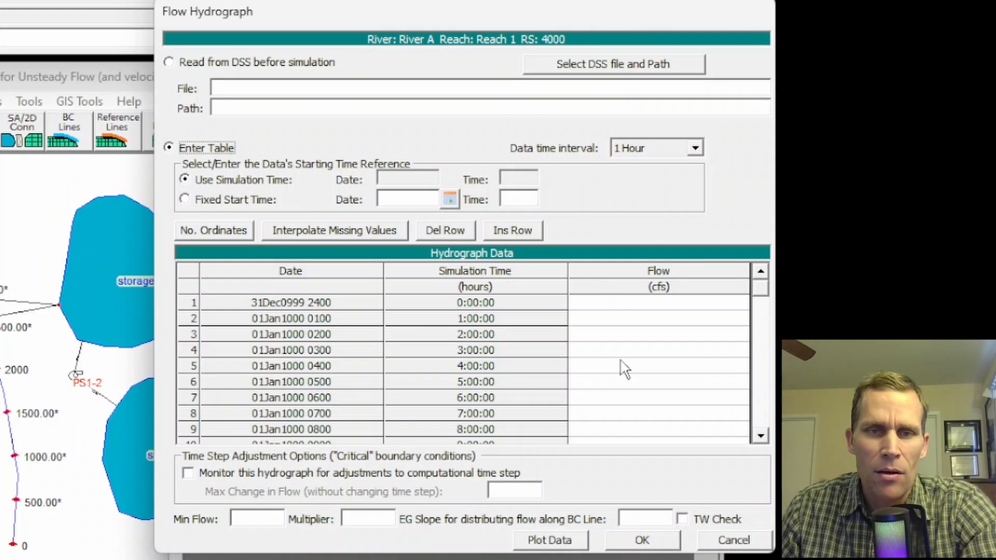
{"action": "left_click", "coordinate": [185, 181]}
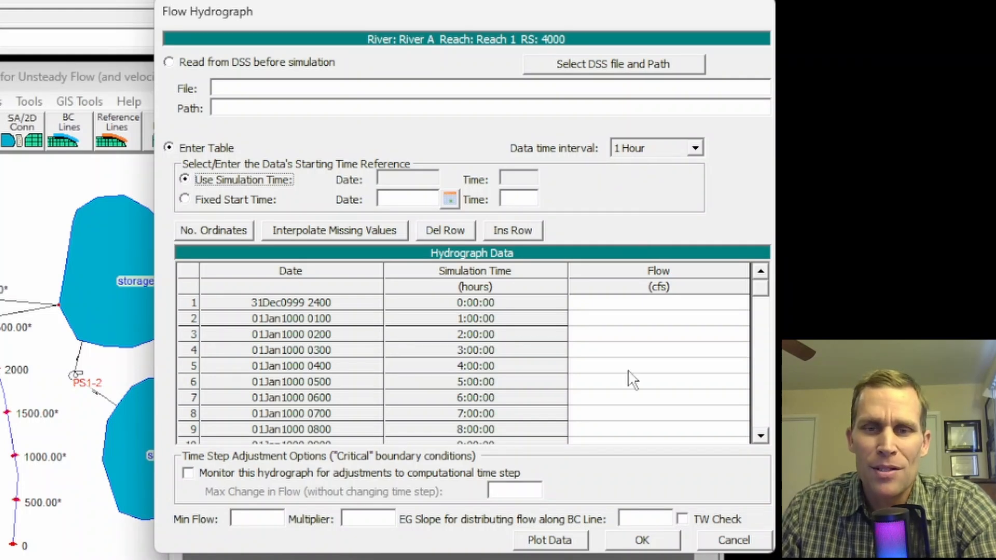
Fill the hourly flow column with a hydrograph starting at 1000 cfs, rising 500 cfs per hour to 10000 cfs and falling back to 1000 cfs.
{"action": "left_click", "coordinate": [625, 325]}
{"action": "left_click", "coordinate": [610, 307]}
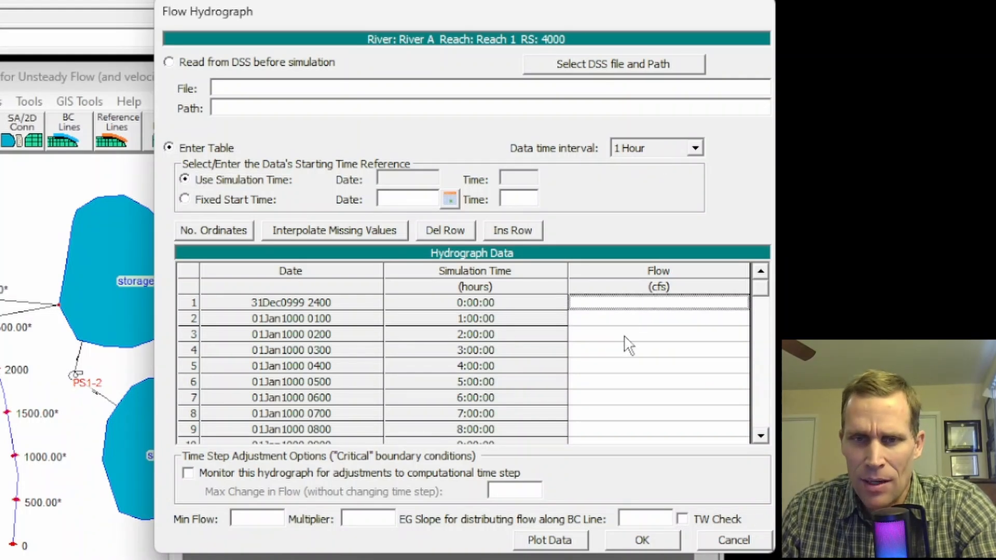
{"action": "left_click", "coordinate": [625, 336]}
{"action": "left_click_drag", "start_coordinate": [624, 306], "coordinate": [630, 381]}
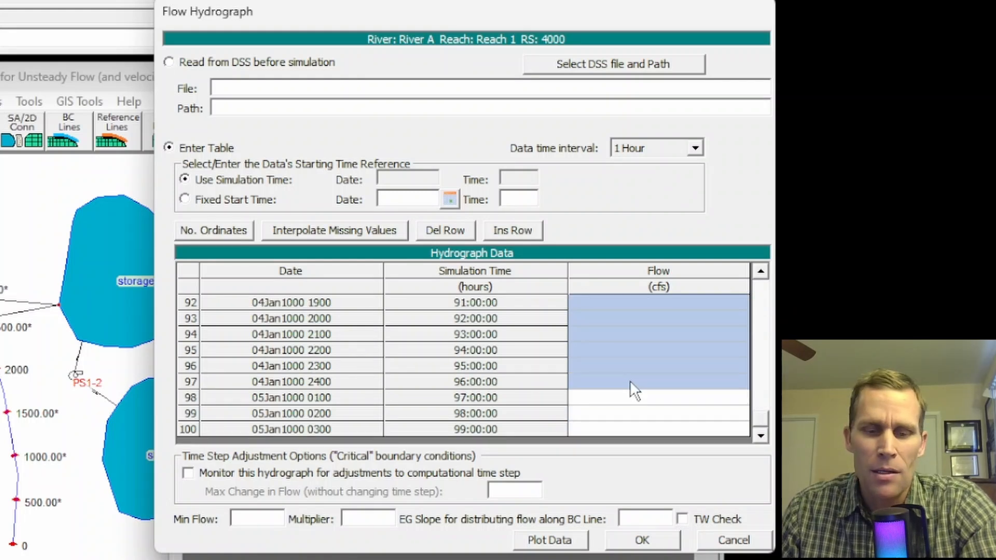
{"action": "left_click_drag", "start_coordinate": [768, 408], "coordinate": [756, 287]}
{"action": "left_click", "coordinate": [633, 308]}
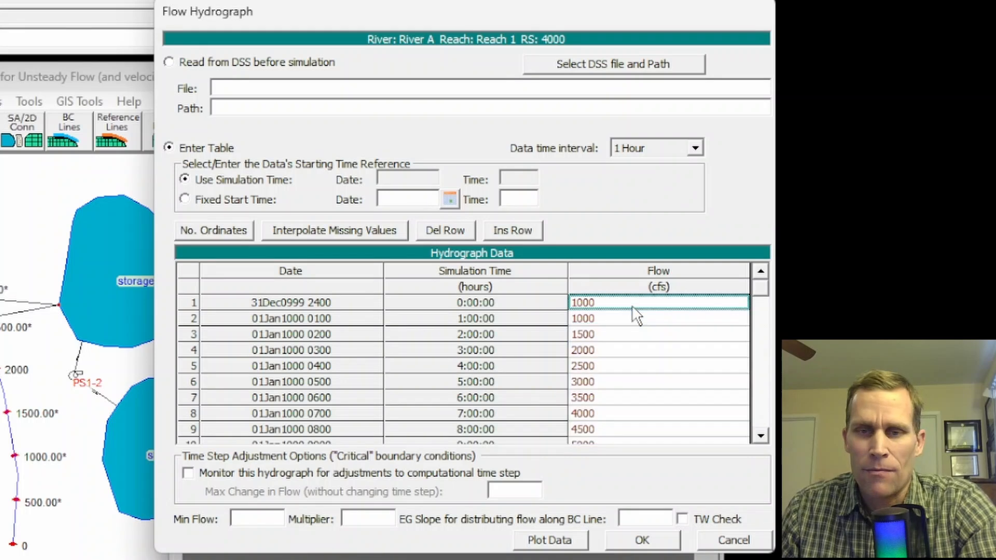
Plot the RS 4000 inflow hydrograph to check its shape, and accept the boundary condition.
{"action": "left_click", "coordinate": [536, 544]}
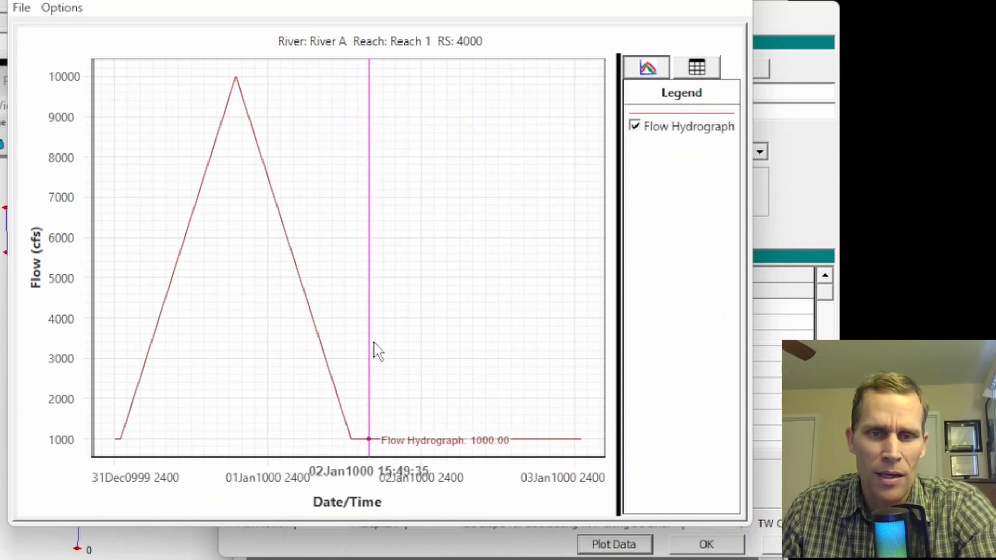
{"action": "left_click", "coordinate": [721, 1]}
{"action": "left_click", "coordinate": [698, 543]}
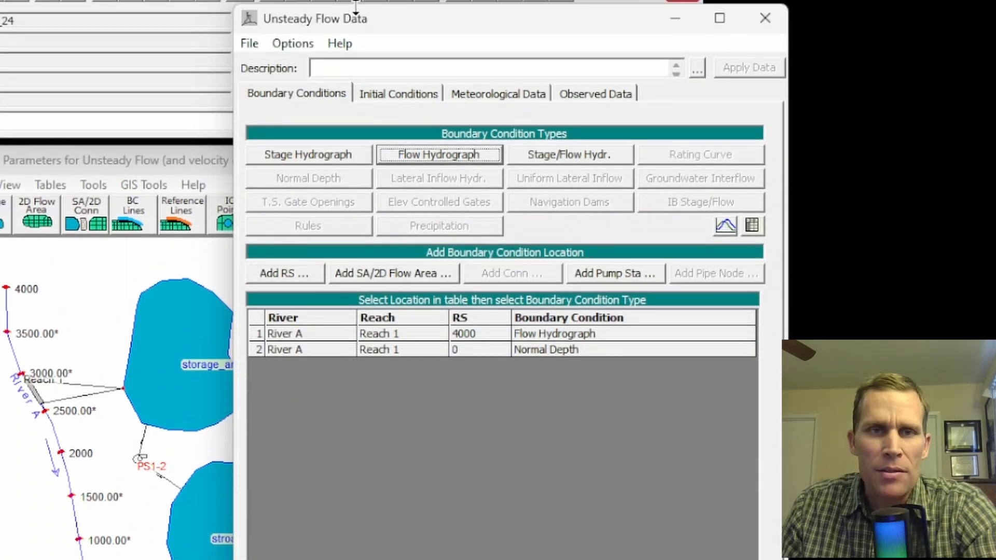
In the initial conditions, import the minimum storage area elevations as initial elevations for both storage areas.
{"action": "left_click", "coordinate": [413, 97]}
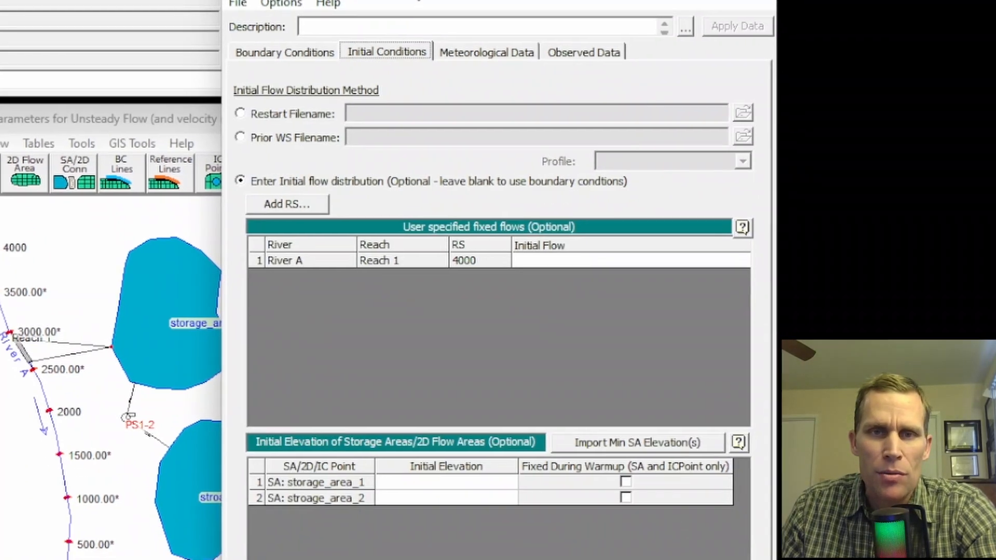
{"action": "left_click_drag", "start_coordinate": [418, 1], "coordinate": [454, 24]}
{"action": "left_click_drag", "start_coordinate": [434, 559], "coordinate": [433, 537]}
{"action": "left_click", "coordinate": [457, 418]}
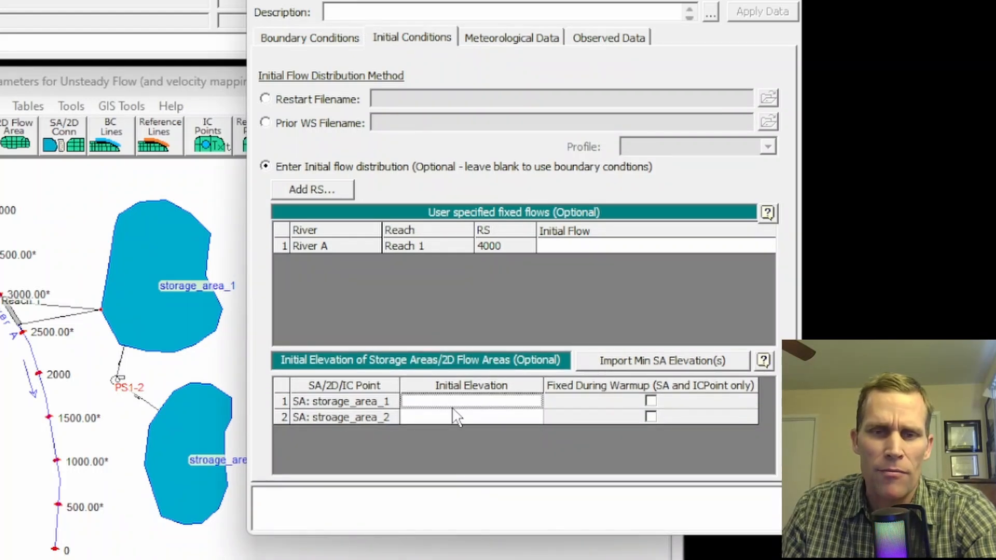
{"action": "left_click", "coordinate": [613, 363]}
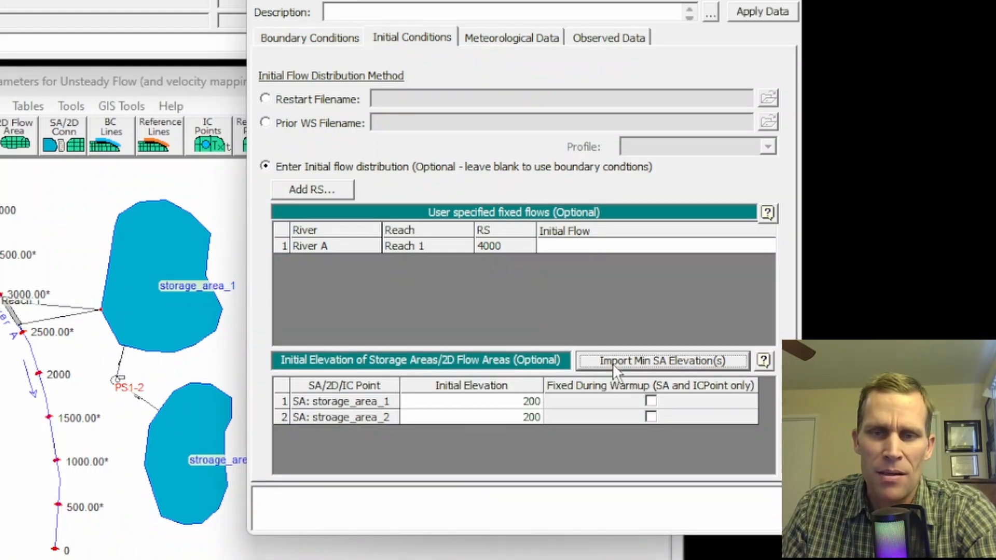
{"action": "left_click", "coordinate": [513, 406]}
{"action": "left_click", "coordinate": [513, 417]}
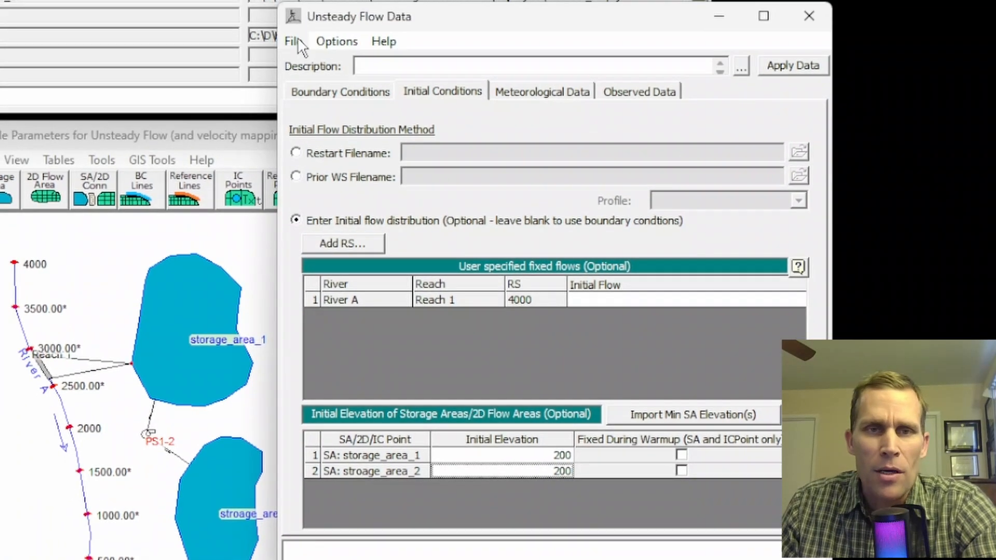
Save the unsteady flow data in the project folder with the title no_pumping, and return to its boundary conditions.
{"action": "left_click", "coordinate": [293, 42]}
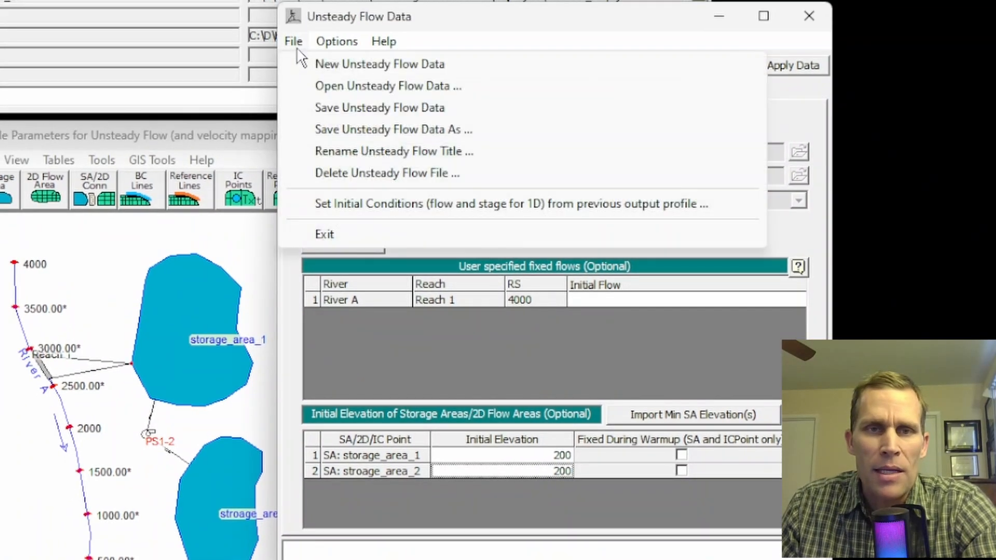
{"action": "mouse_move", "coordinate": [353, 38]}
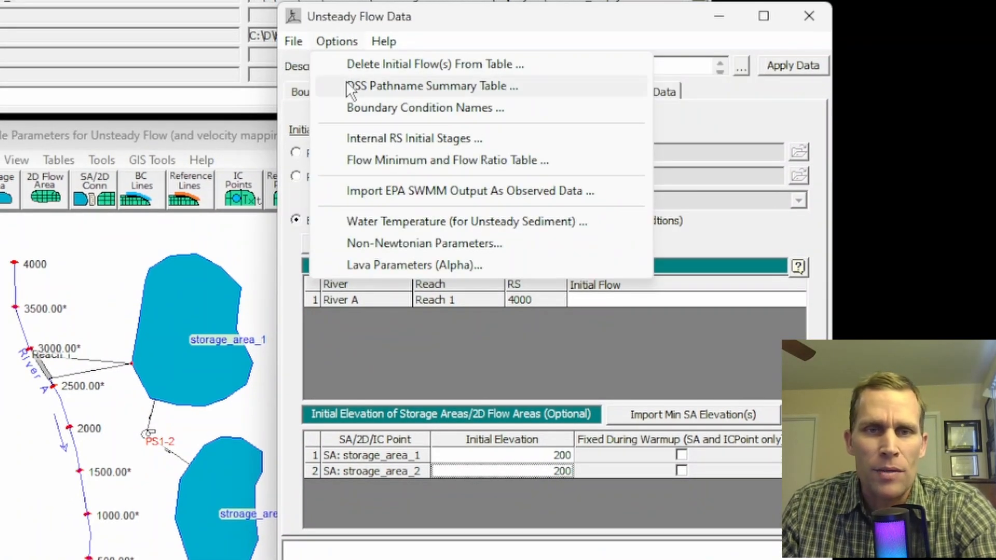
{"action": "mouse_move", "coordinate": [292, 37]}
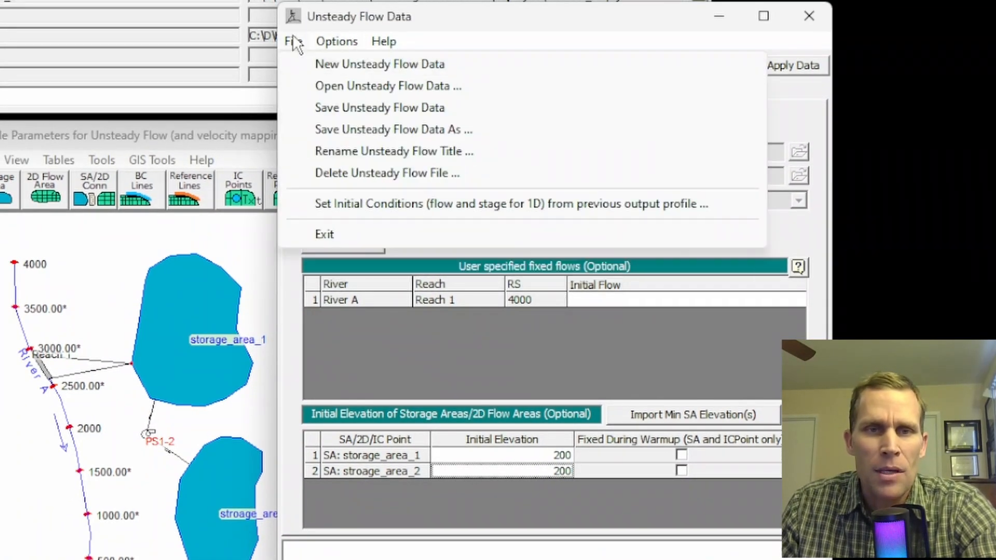
{"action": "left_click", "coordinate": [346, 109]}
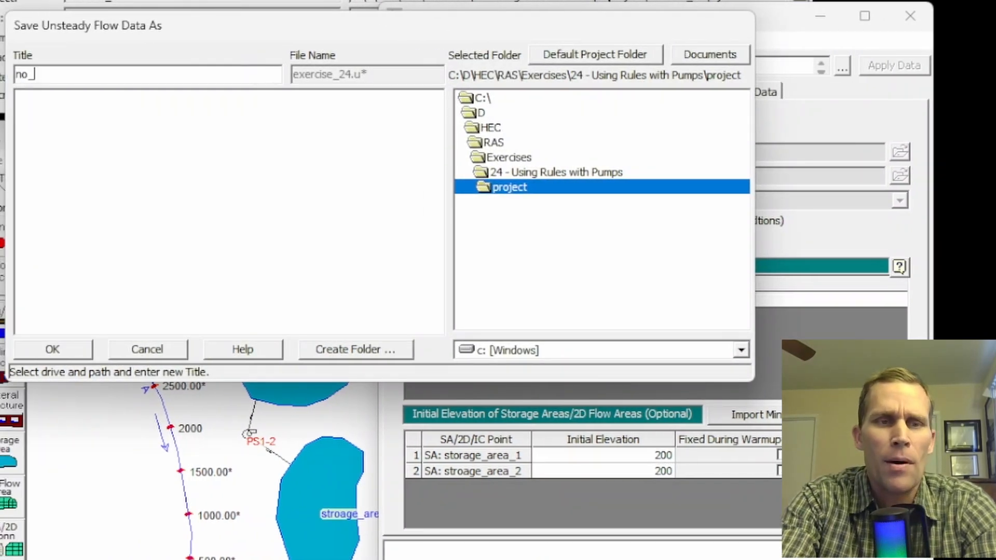
{"action": "left_click", "coordinate": [53, 351]}
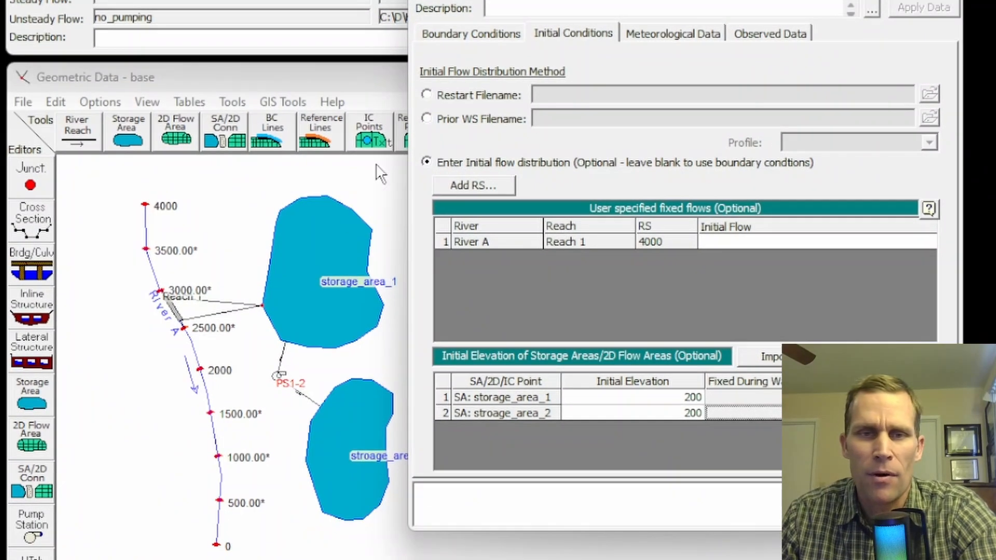
{"action": "left_click", "coordinate": [455, 38]}
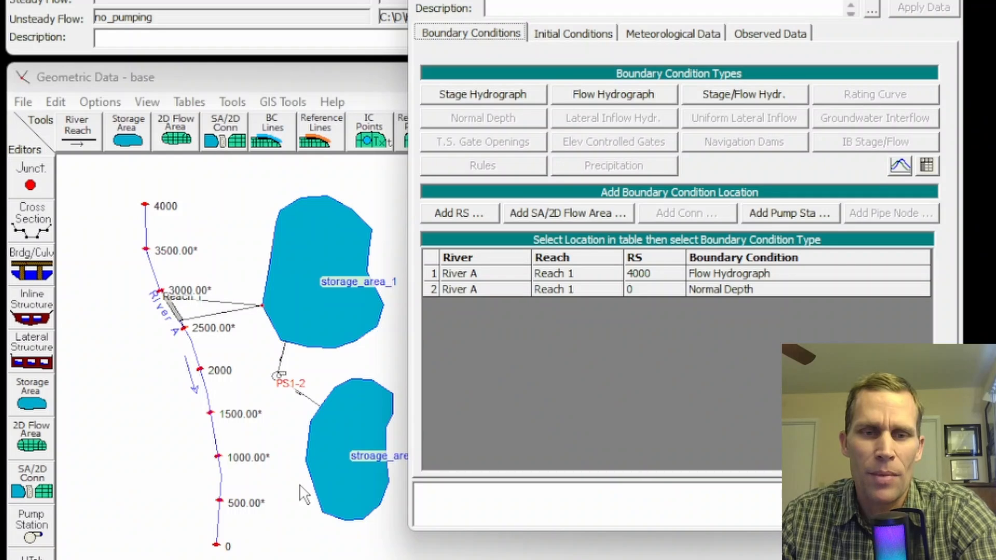
Open the unsteady flow analysis and select the base geometry and the no_pumping unsteady flow file.
{"action": "left_click_drag", "start_coordinate": [623, 0], "coordinate": [660, 6]}
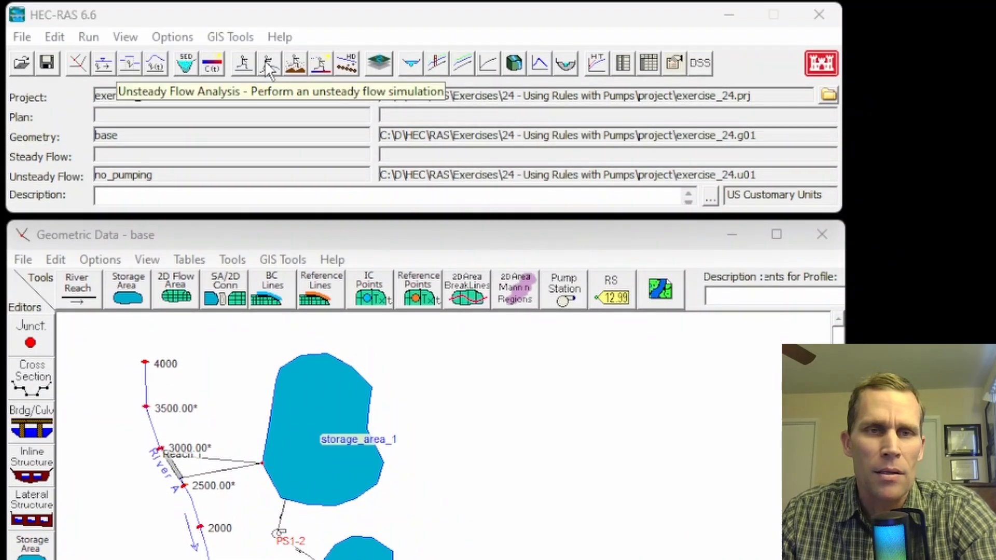
{"action": "left_click", "coordinate": [269, 64]}
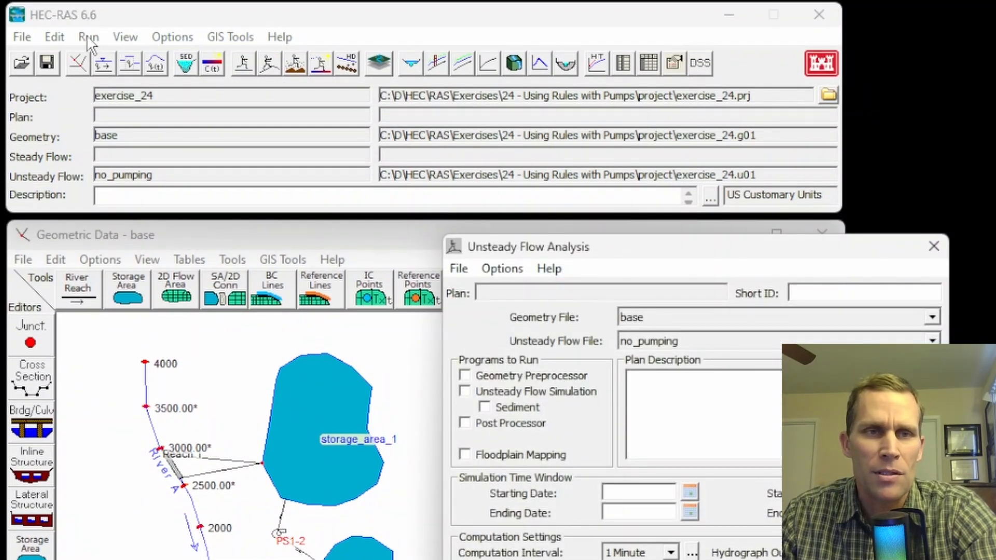
{"action": "left_click", "coordinate": [89, 37]}
{"action": "left_click", "coordinate": [113, 82]}
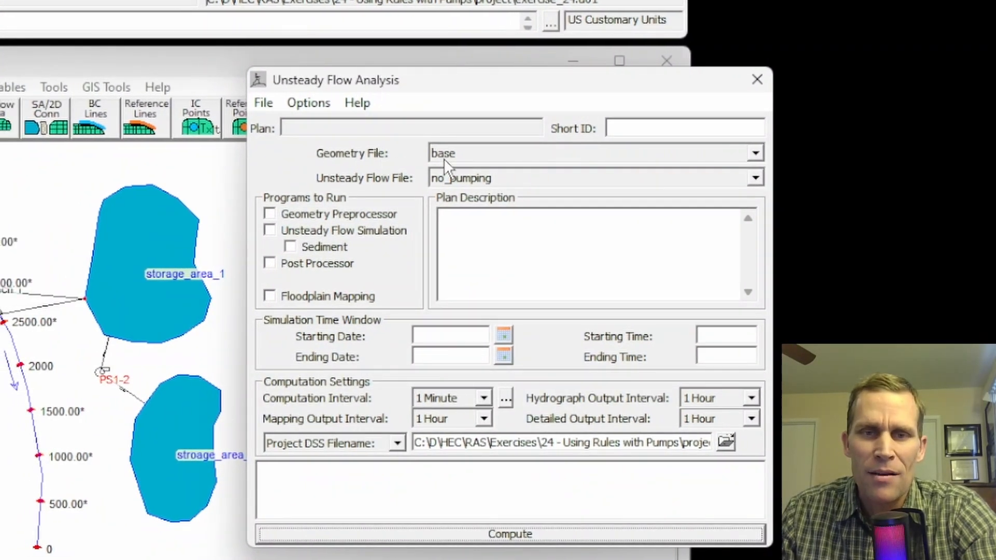
{"action": "left_click", "coordinate": [468, 157]}
{"action": "left_click", "coordinate": [468, 158]}
{"action": "left_click", "coordinate": [484, 181]}
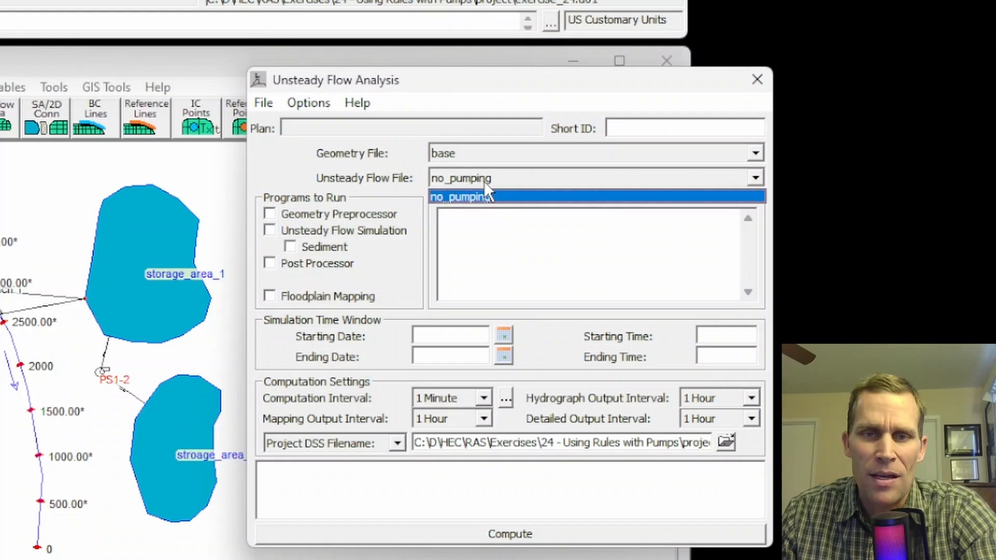
{"action": "left_click", "coordinate": [484, 182]}
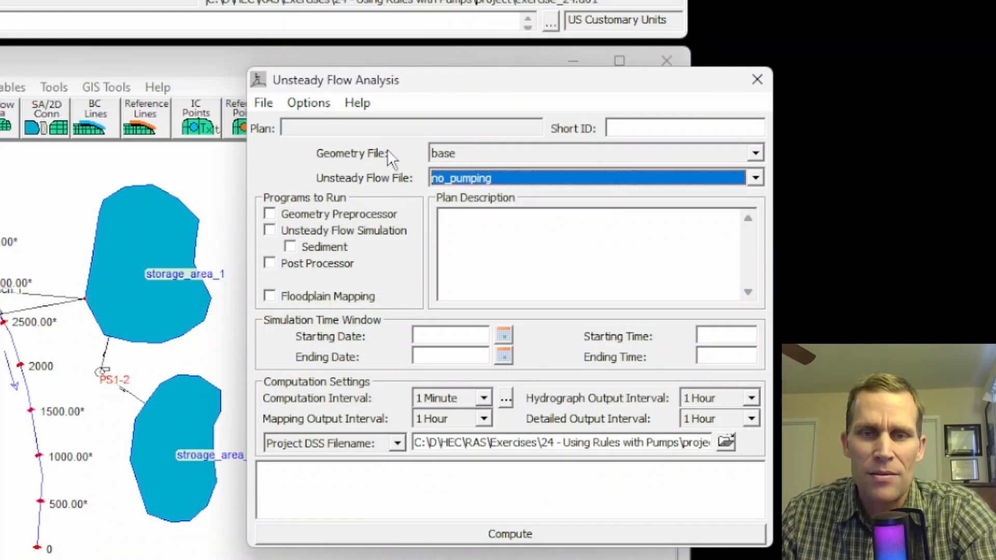
Save the plan with the title no_pumping and use no_pumping as its short identifier.
{"action": "left_click", "coordinate": [263, 103]}
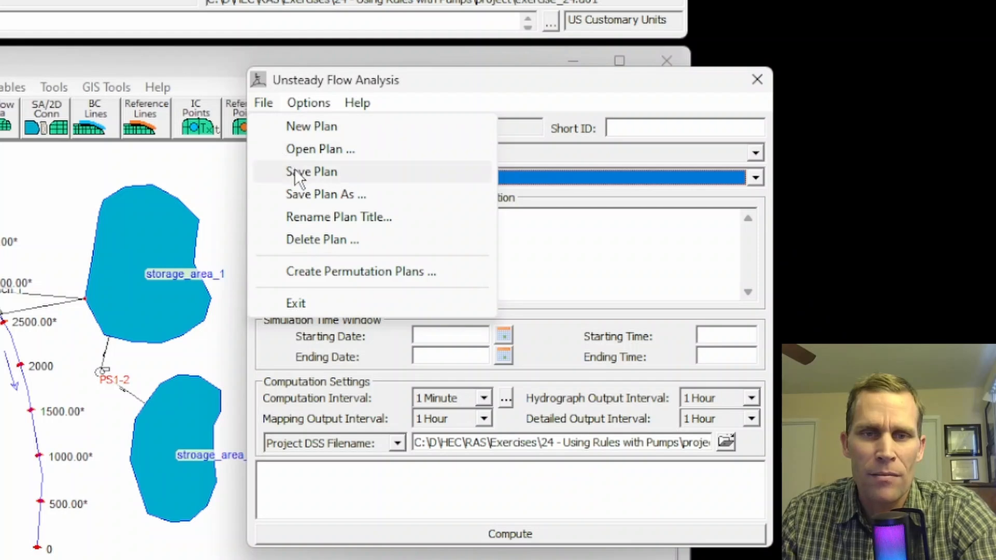
{"action": "left_click", "coordinate": [275, 170]}
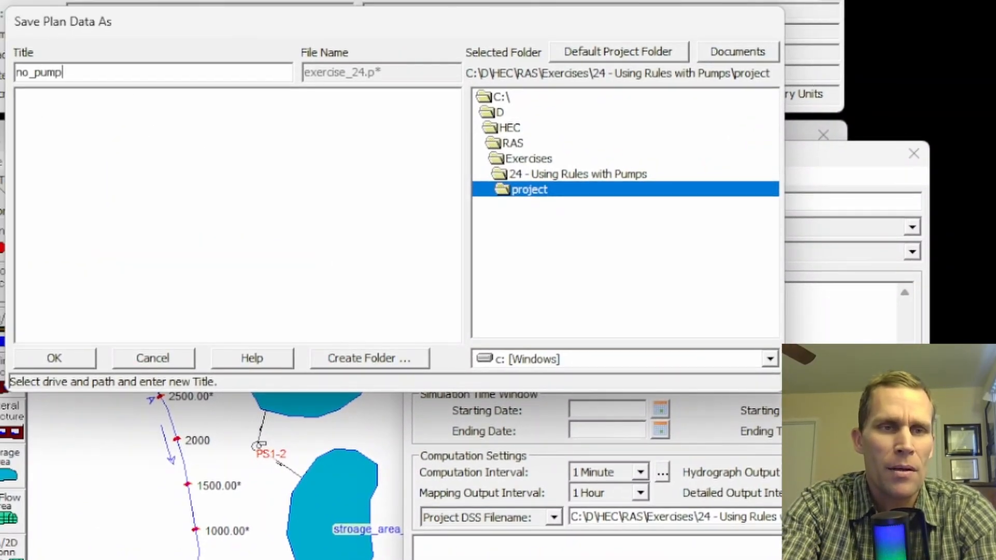
{"action": "left_click", "coordinate": [70, 363]}
{"action": "left_click", "coordinate": [549, 312]}
{"action": "type", "text": "no_pumping"}
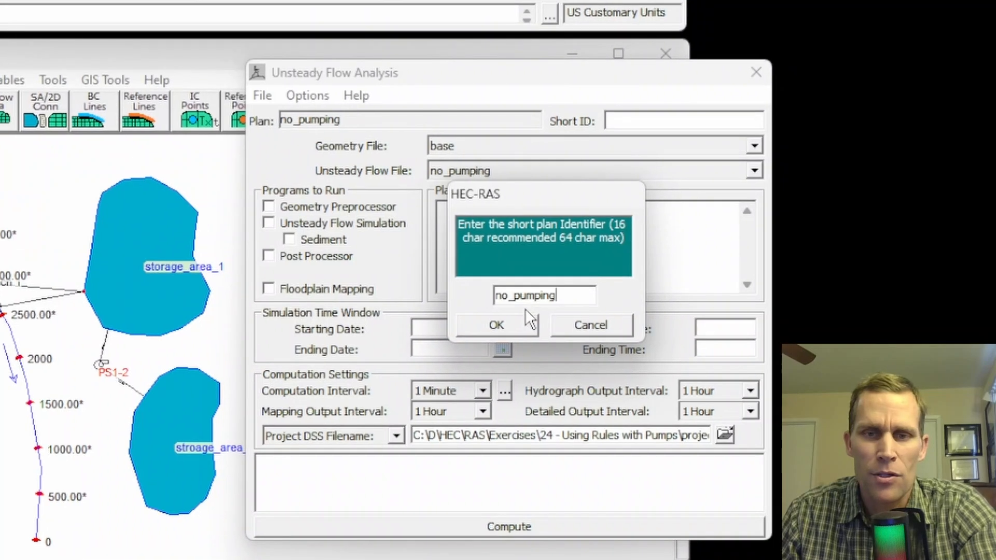
{"action": "left_click", "coordinate": [516, 325]}
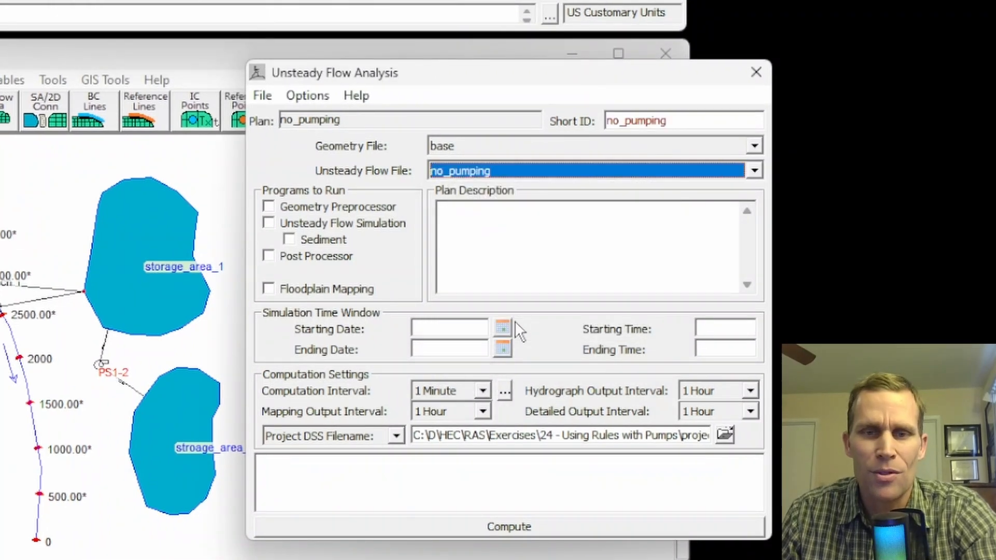
Enable the geometry preprocessor, unsteady flow simulation and post processor, with a simulation window from 01JAN2020 00:00 to 04JAN2020 00:00.
{"action": "left_click", "coordinate": [270, 206]}
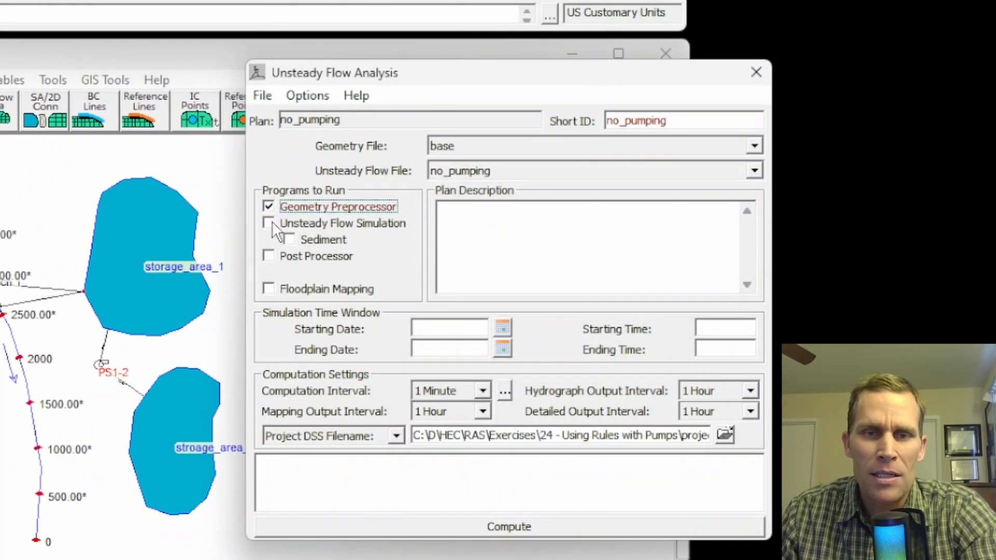
{"action": "left_click", "coordinate": [269, 222]}
{"action": "left_click", "coordinate": [271, 254]}
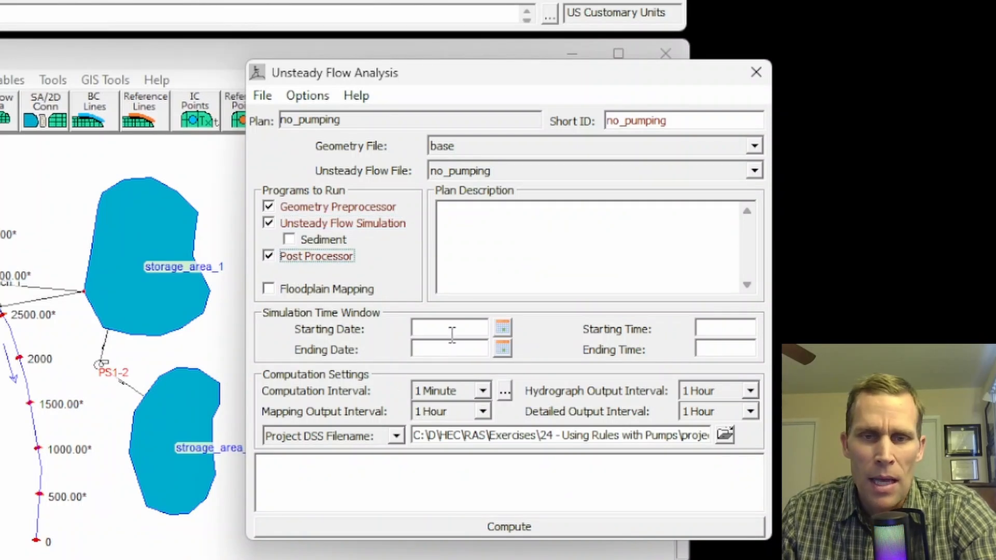
{"action": "left_click_drag", "start_coordinate": [465, 76], "coordinate": [444, 88]}
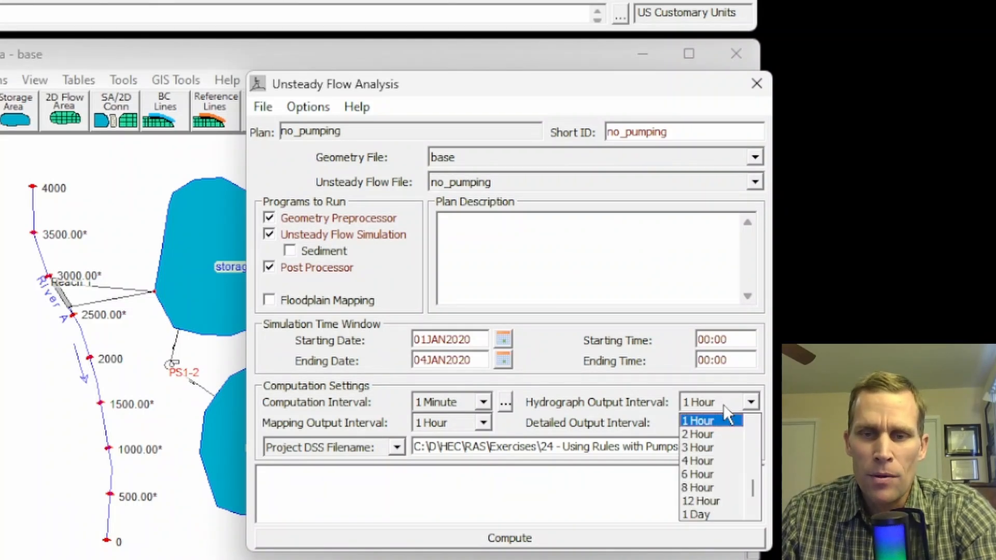
Set both the hydrograph output interval and the detailed output interval to 15 minutes.
{"action": "scroll", "coordinate": [718, 437], "scroll_direction": "up", "scroll_amount": 1}
{"action": "left_click", "coordinate": [705, 421]}
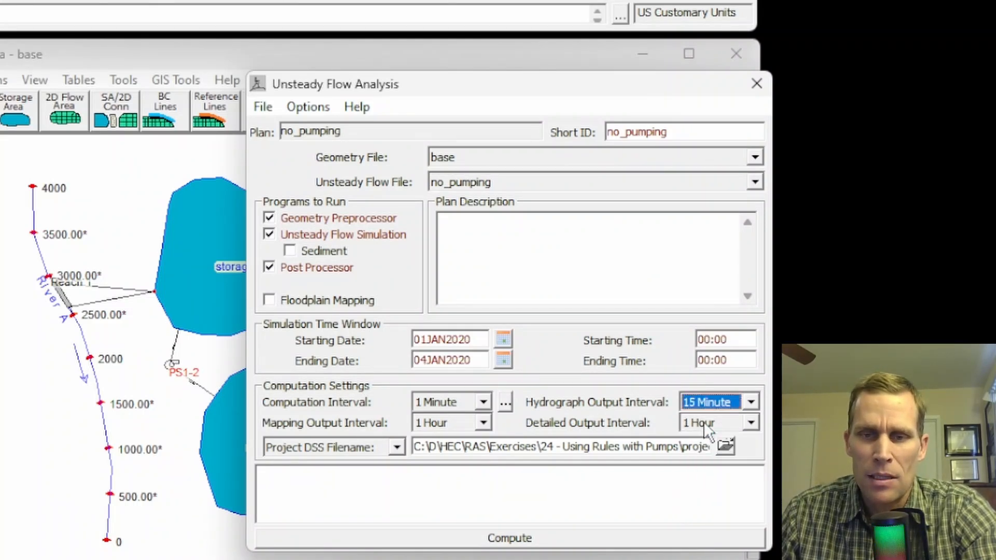
{"action": "left_click", "coordinate": [719, 423]}
{"action": "scroll", "coordinate": [712, 472], "scroll_direction": "up", "scroll_amount": 1}
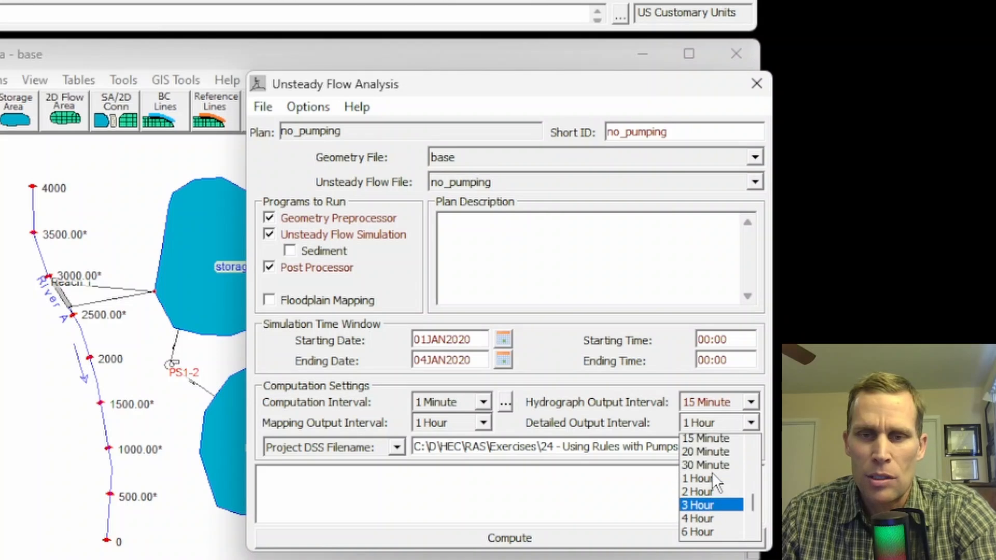
{"action": "left_click", "coordinate": [709, 442]}
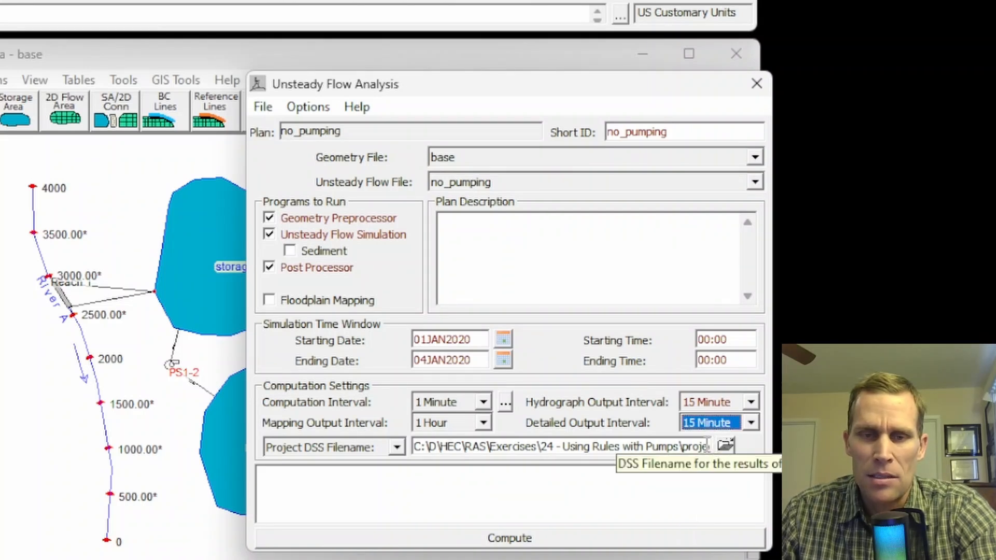
Save the no_pumping plan and compute the unsteady flow simulation.
{"action": "left_click", "coordinate": [261, 108]}
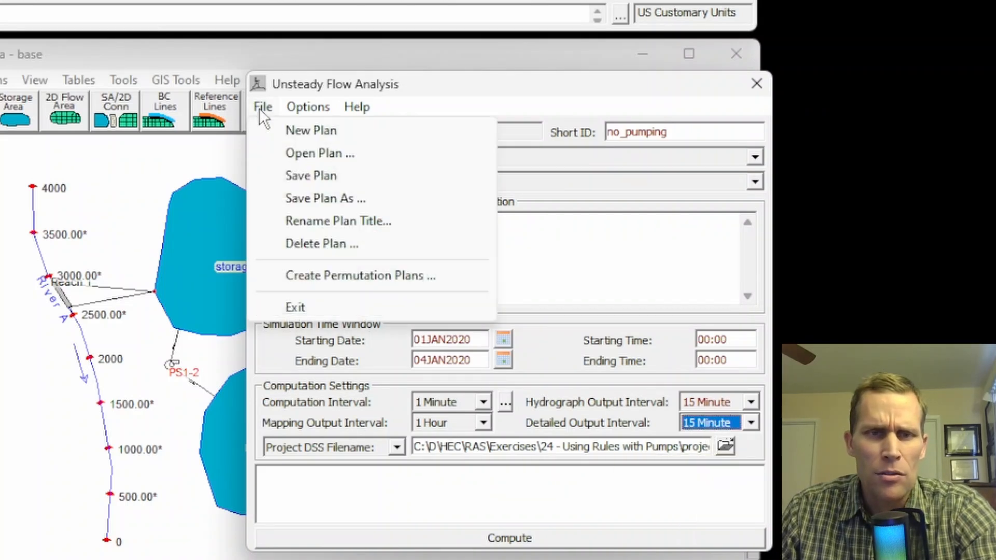
{"action": "left_click", "coordinate": [285, 175]}
{"action": "left_click", "coordinate": [510, 540]}
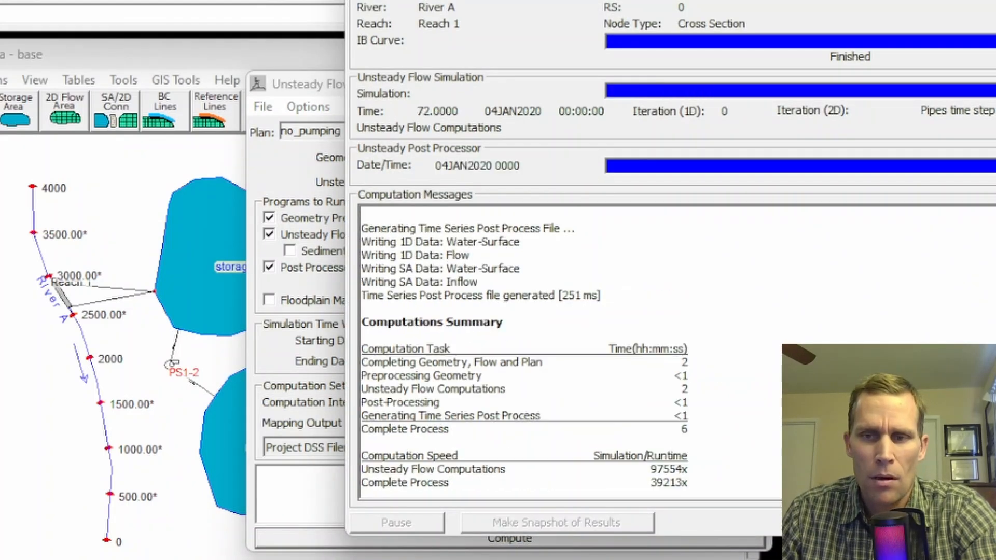
Review the computation messages of the finished run for warnings, volume accounting and storage area errors.
{"action": "scroll", "coordinate": [571, 353], "scroll_direction": "up", "scroll_amount": 8}
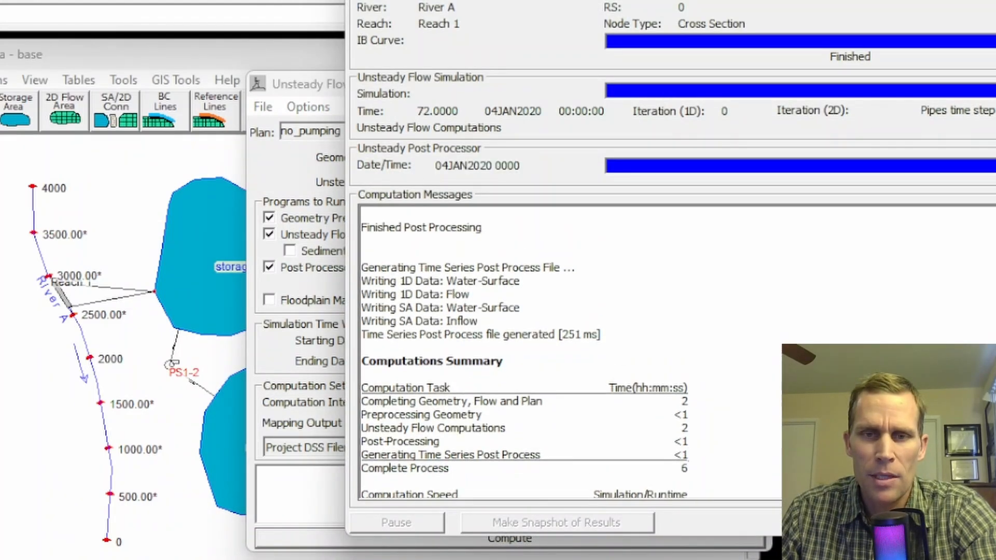
{"action": "scroll", "coordinate": [571, 353], "scroll_direction": "up", "scroll_amount": 2}
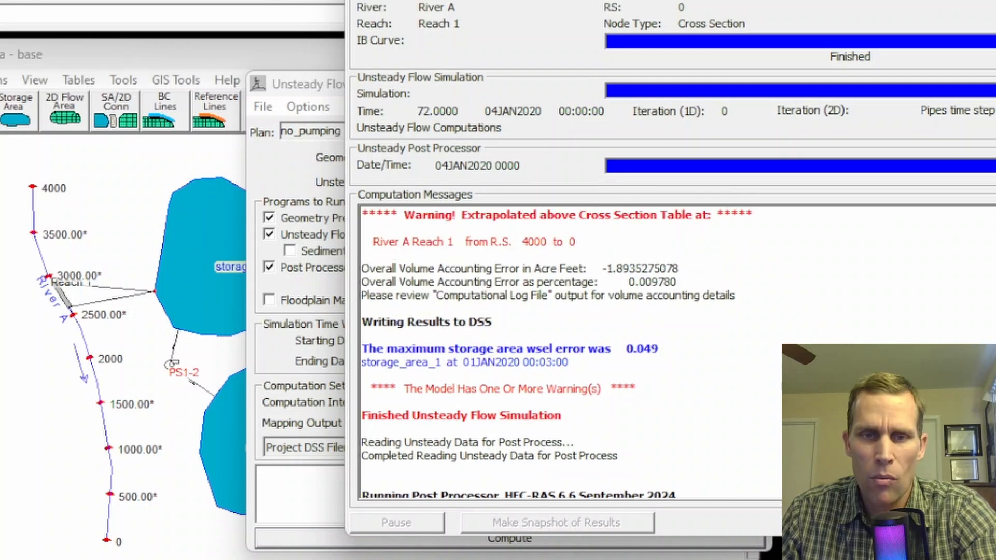
{"action": "scroll", "coordinate": [570, 353], "scroll_direction": "up", "scroll_amount": 1}
{"action": "left_click_drag", "start_coordinate": [461, 256], "coordinate": [590, 256]}
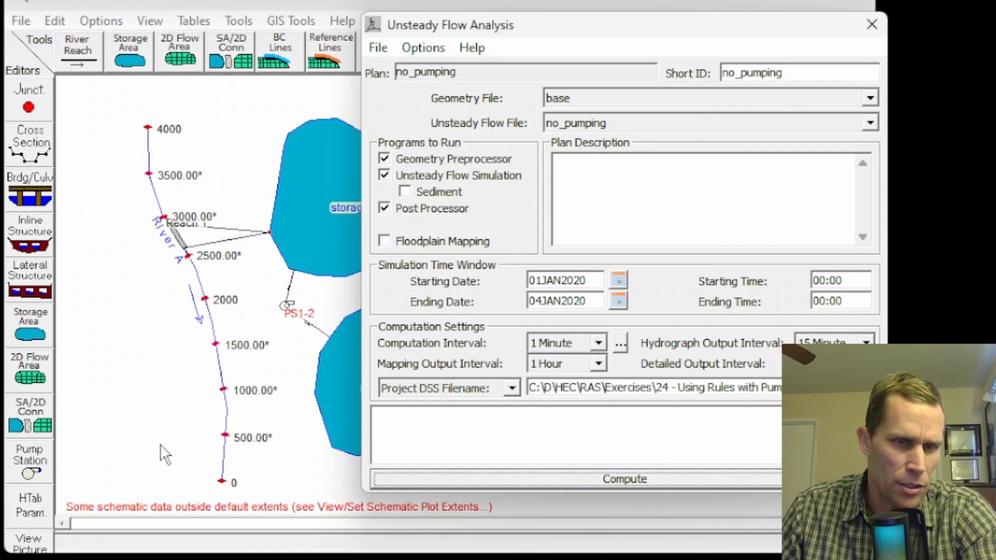
Close the analysis and check the hydraulic table properties of all River A cross sections.
{"action": "left_click", "coordinate": [873, 25]}
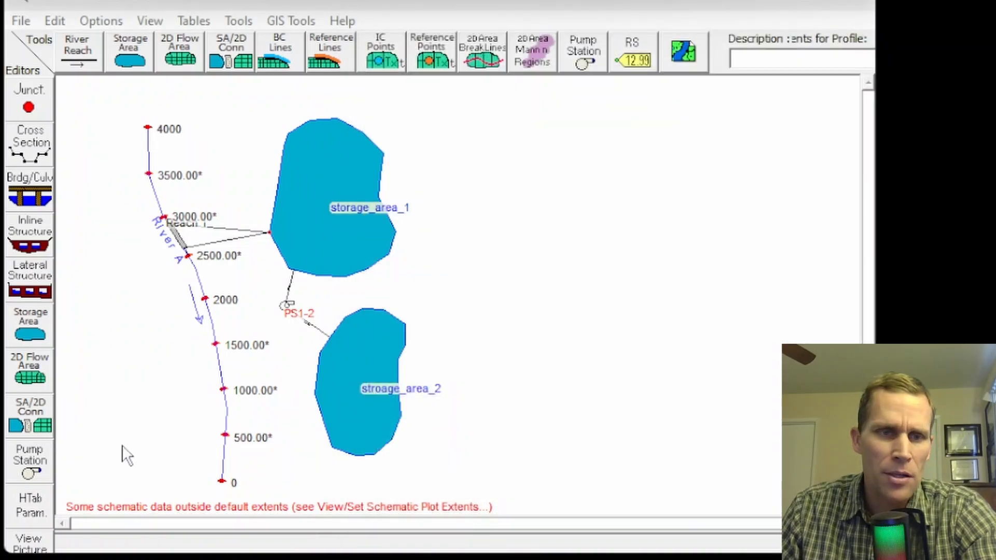
{"action": "left_click", "coordinate": [31, 511]}
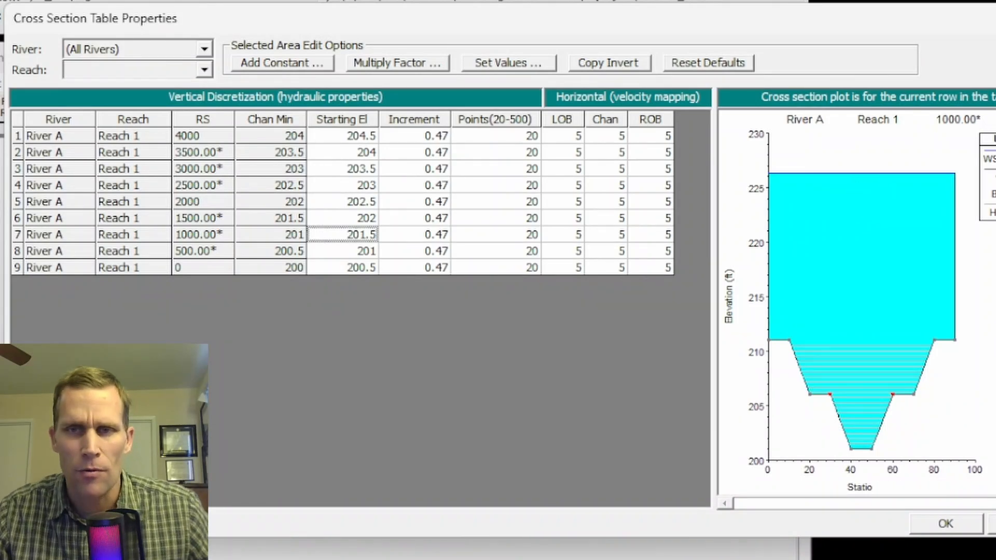
{"action": "left_click", "coordinate": [946, 524]}
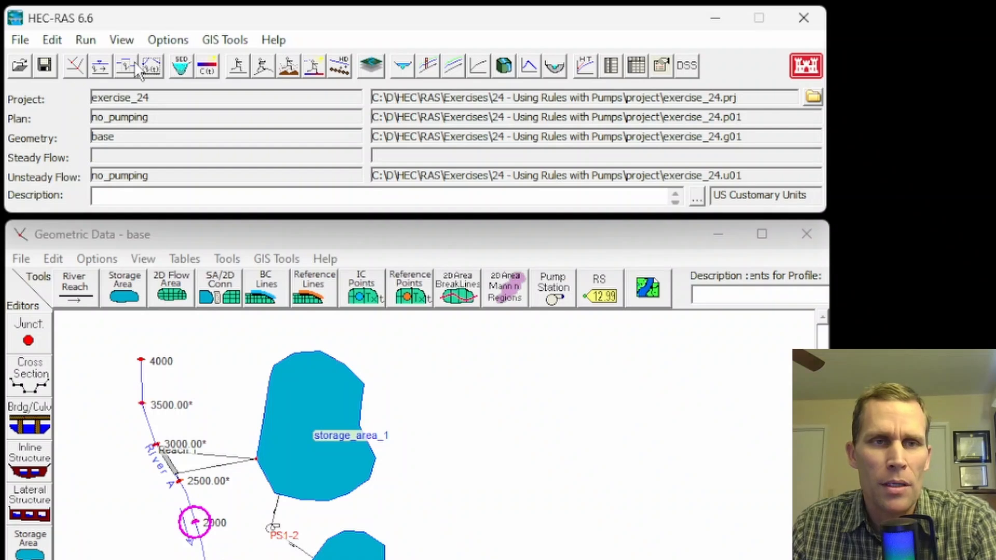
Revise the River A RS 4000 flow hydrograph to rise from 100 cfs to about 1500 cfs and fall back to 100, and plot it.
{"action": "left_click", "coordinate": [162, 72]}
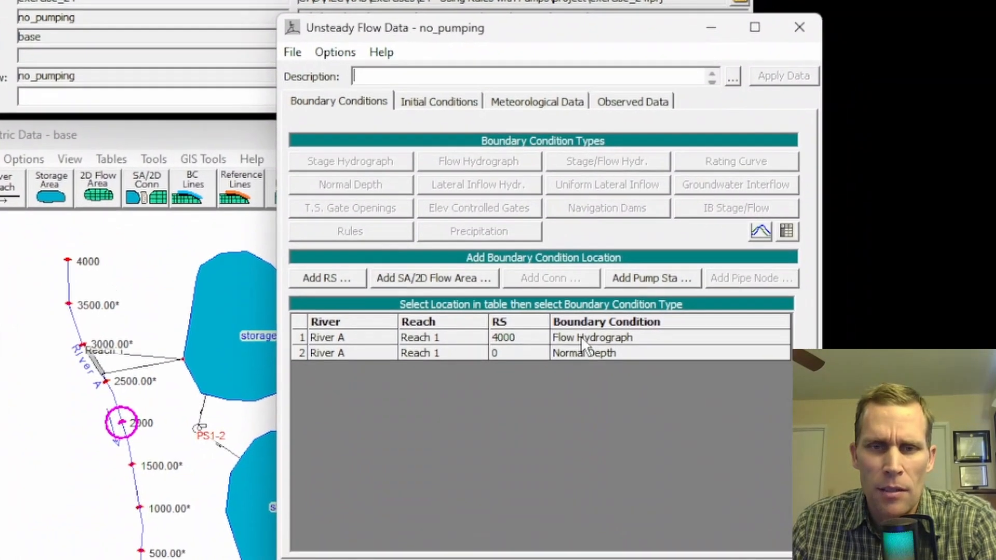
{"action": "left_click", "coordinate": [649, 437]}
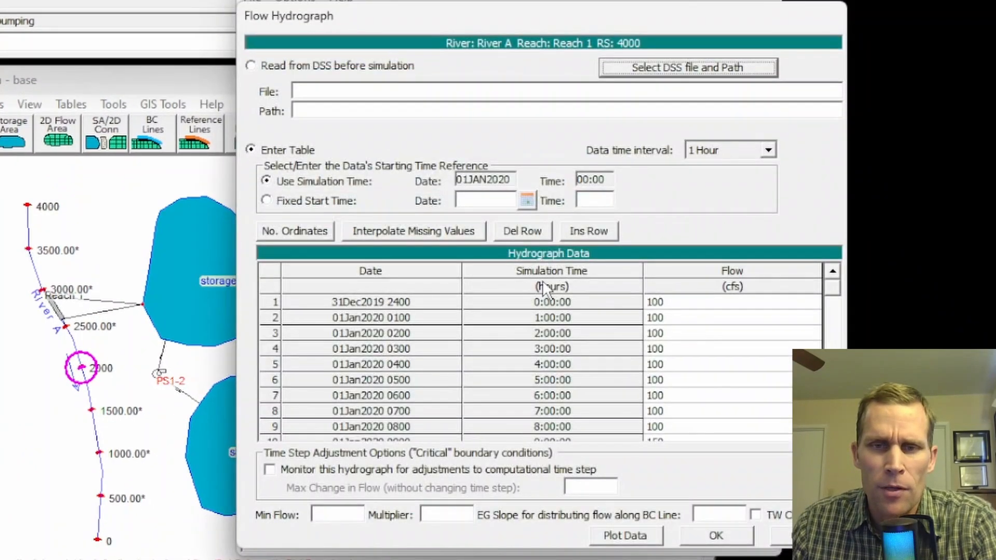
{"action": "left_click", "coordinate": [622, 531]}
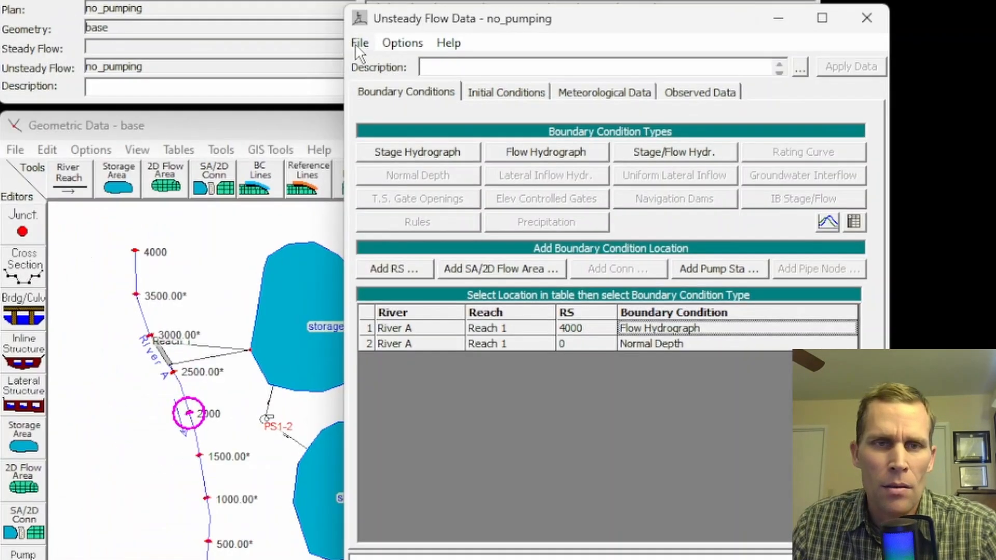
Save the revised no_pumping unsteady flow data, close its editor and reopen the unsteady flow analysis.
{"action": "left_click", "coordinate": [357, 44]}
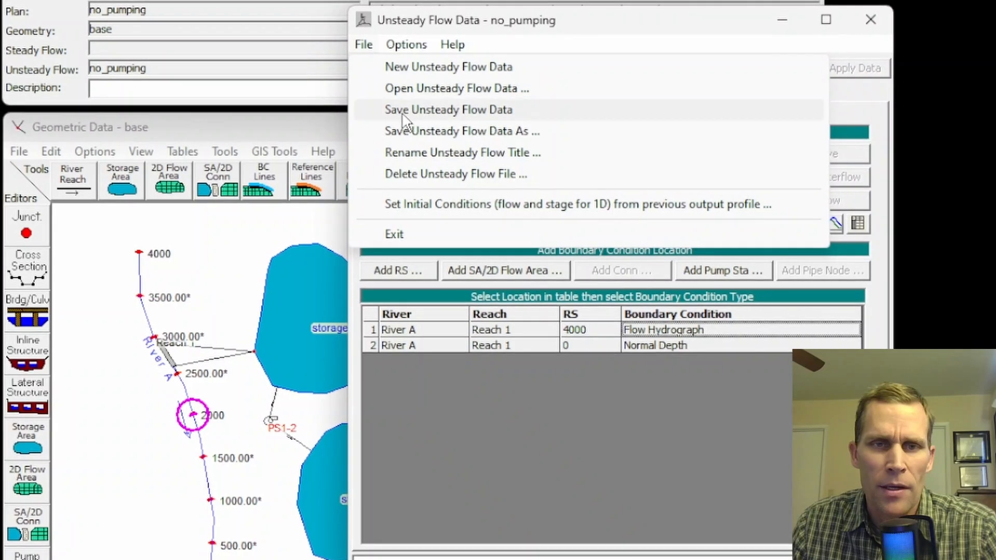
{"action": "left_click", "coordinate": [403, 110]}
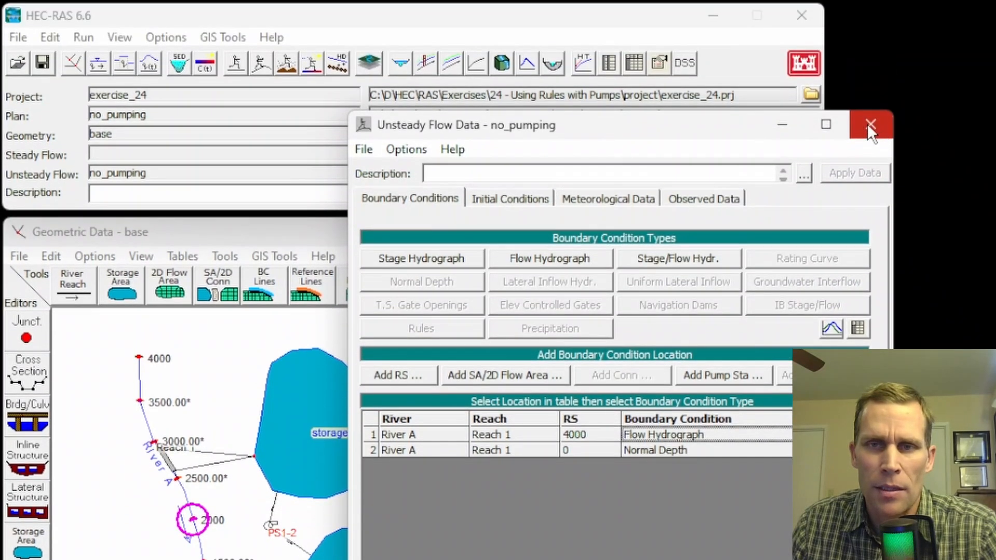
{"action": "left_click", "coordinate": [871, 125]}
{"action": "left_click", "coordinate": [259, 64]}
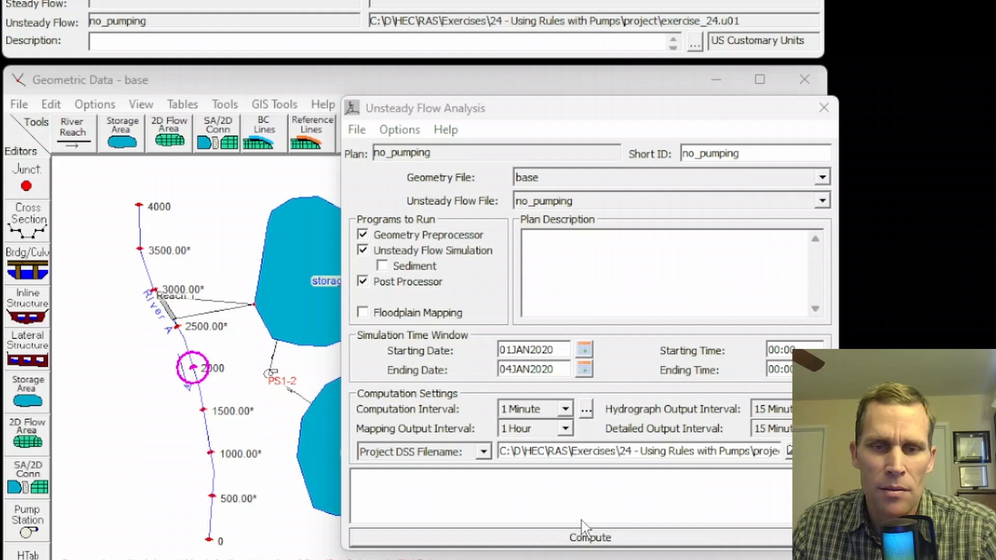
Compute the no_pumping plan and play the water surface profile animation for River A Reach 1.
{"action": "left_click", "coordinate": [583, 534]}
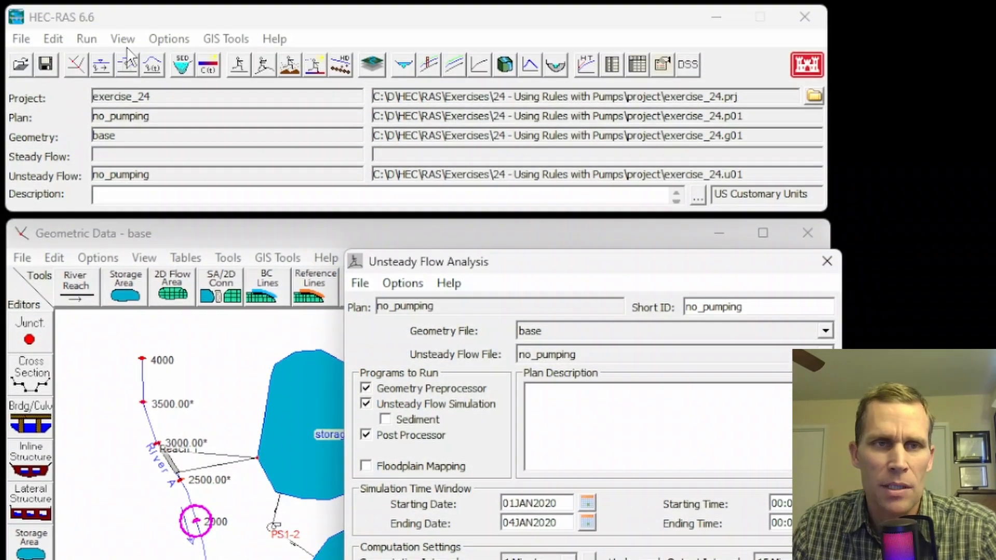
{"action": "left_click", "coordinate": [123, 41]}
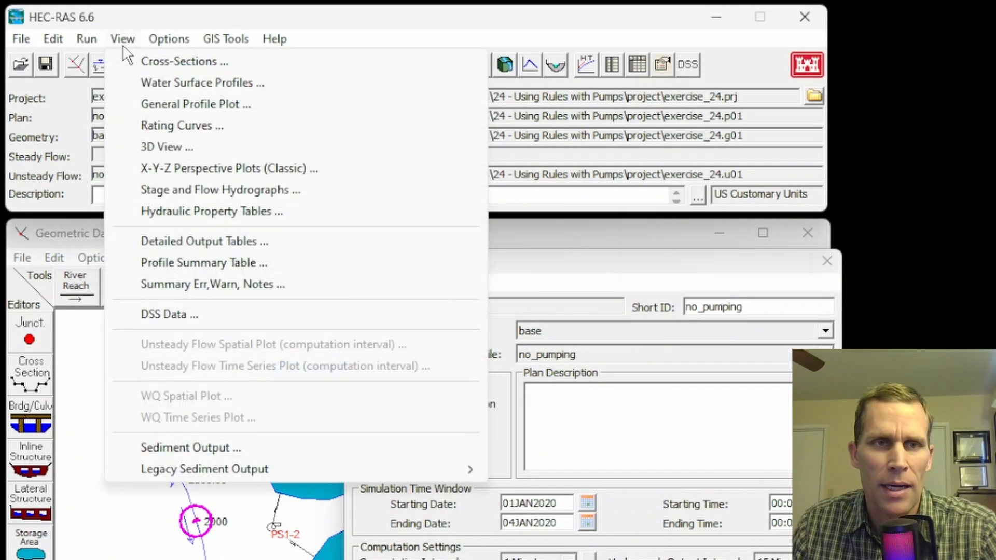
{"action": "left_click", "coordinate": [145, 81]}
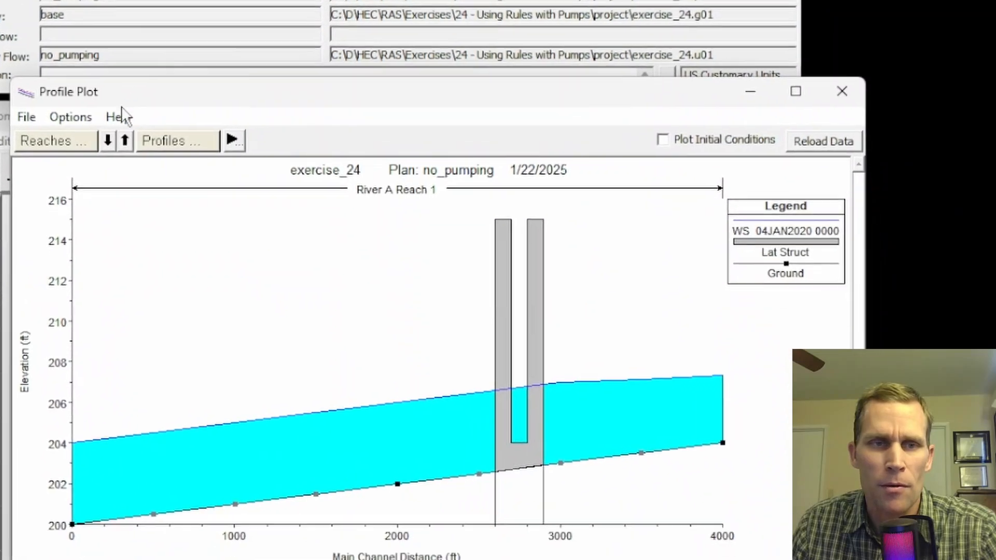
{"action": "left_click", "coordinate": [71, 117]}
{"action": "left_click", "coordinate": [106, 245]}
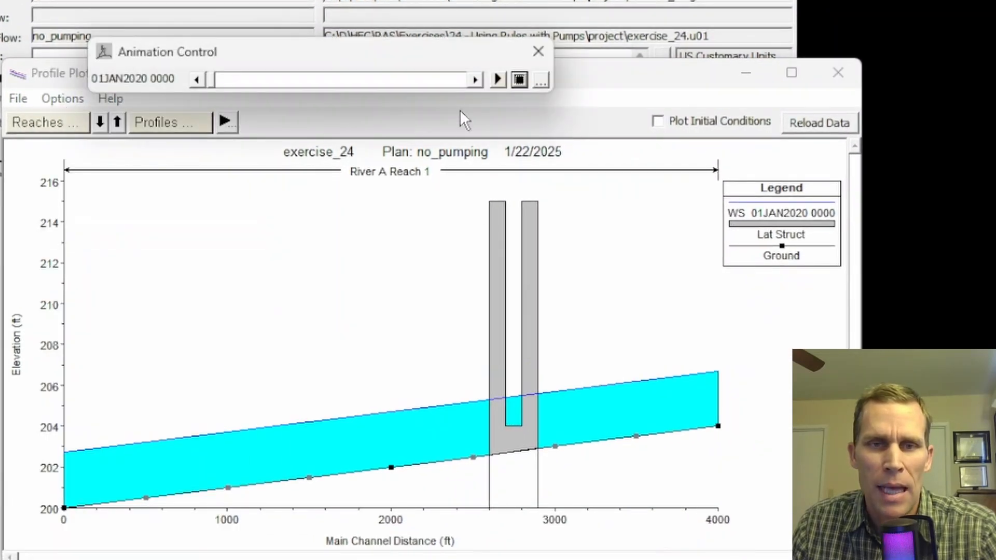
{"action": "left_click", "coordinate": [497, 80]}
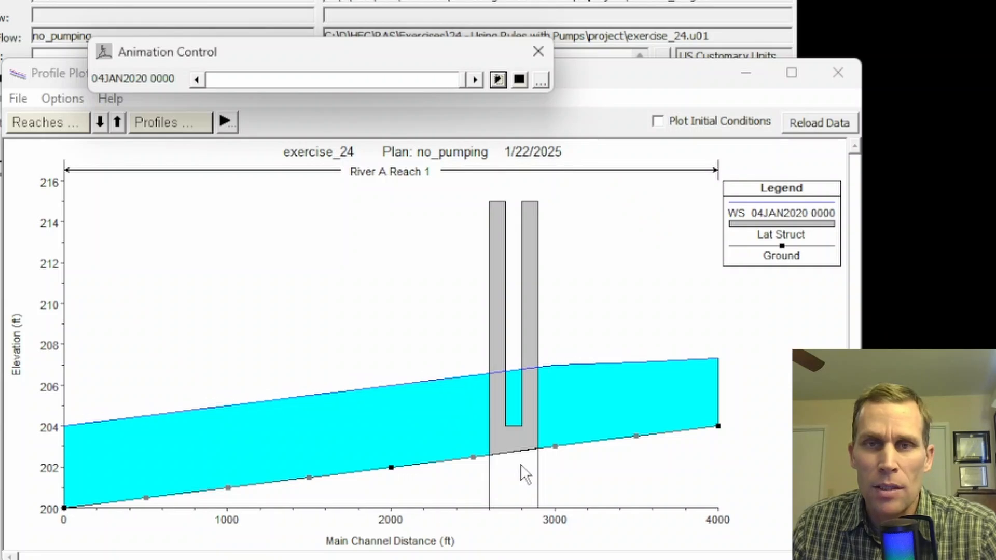
{"action": "left_click", "coordinate": [839, 72]}
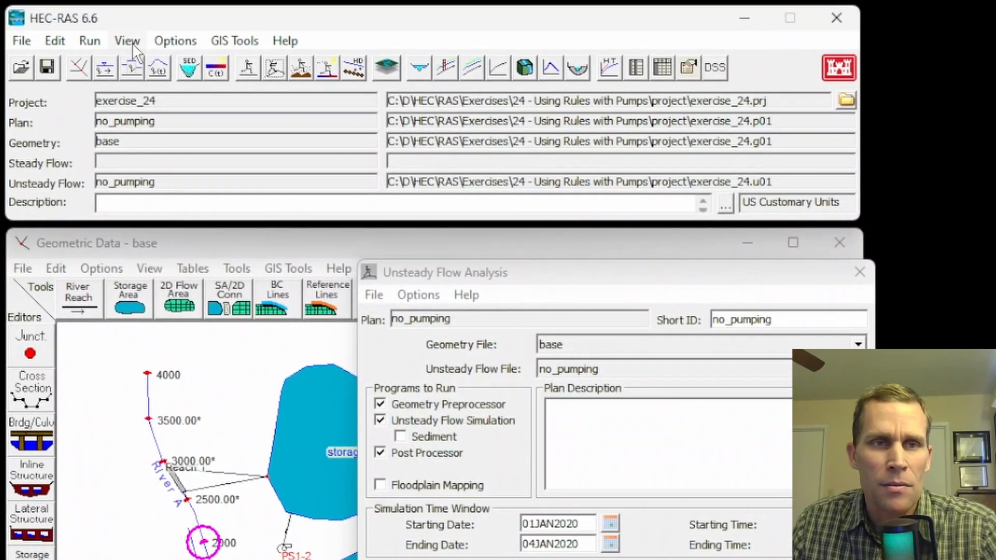
Plot the stage and flow hydrographs of the River A lateral structure at station 2900.
{"action": "left_click", "coordinate": [131, 42]}
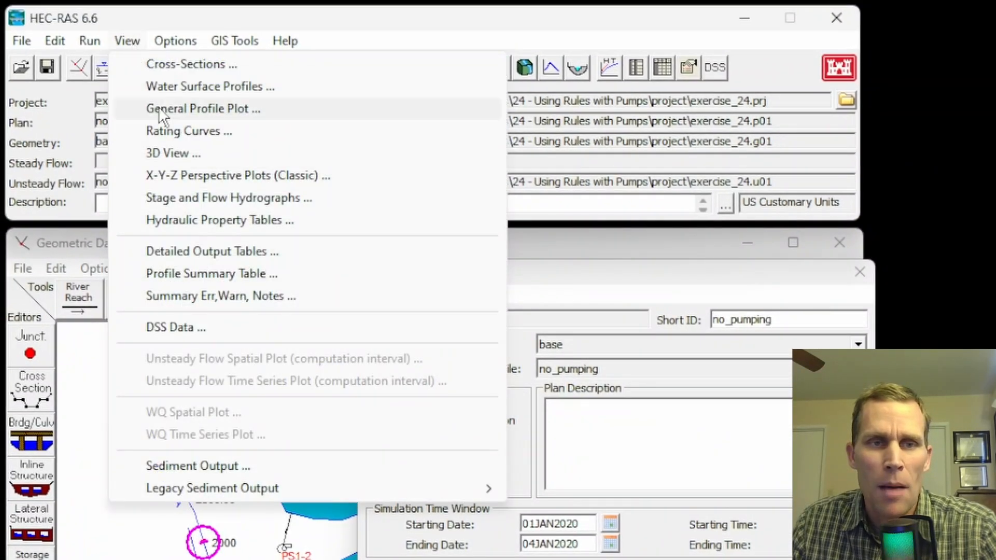
{"action": "left_click", "coordinate": [203, 202]}
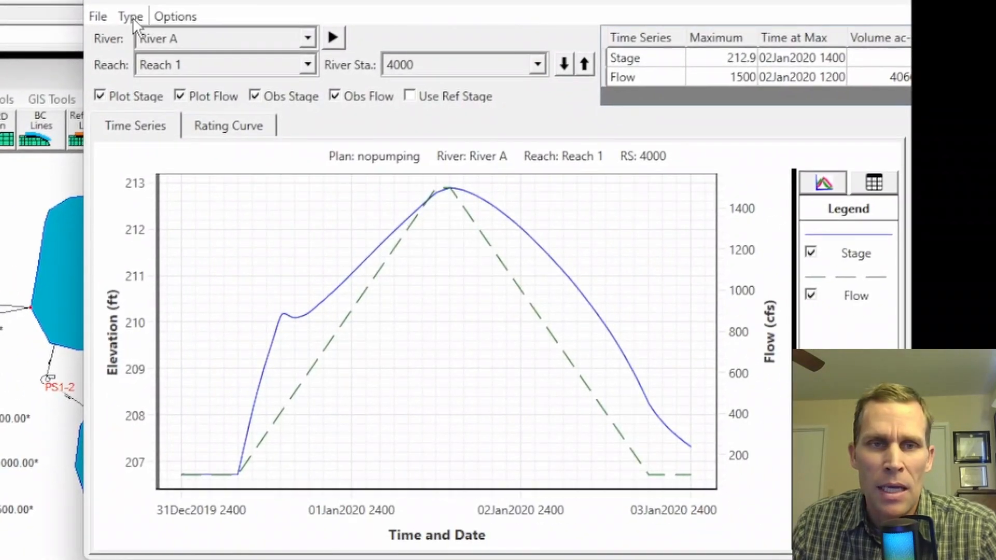
{"action": "left_click", "coordinate": [132, 17]}
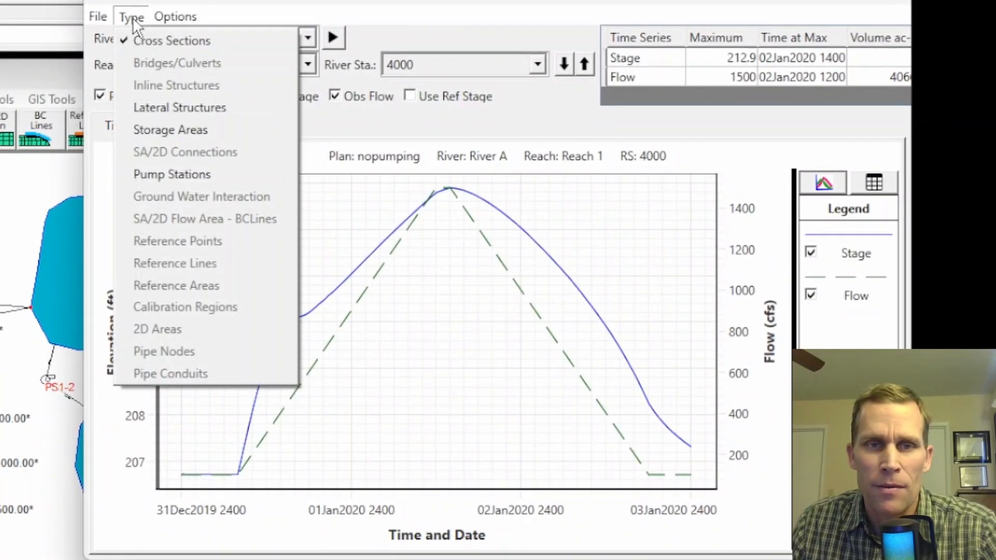
{"action": "left_click", "coordinate": [159, 112]}
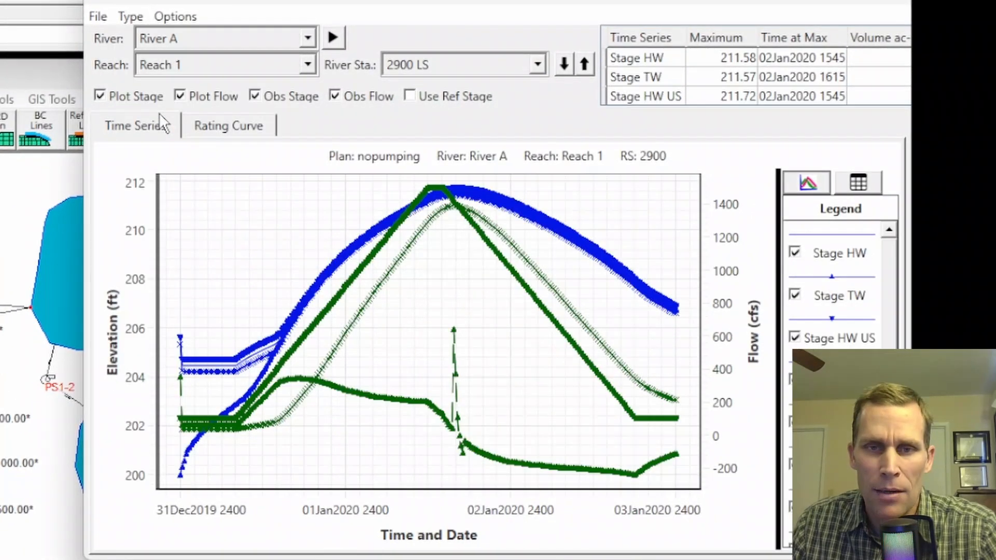
{"action": "left_click", "coordinate": [501, 66]}
{"action": "left_click", "coordinate": [464, 77]}
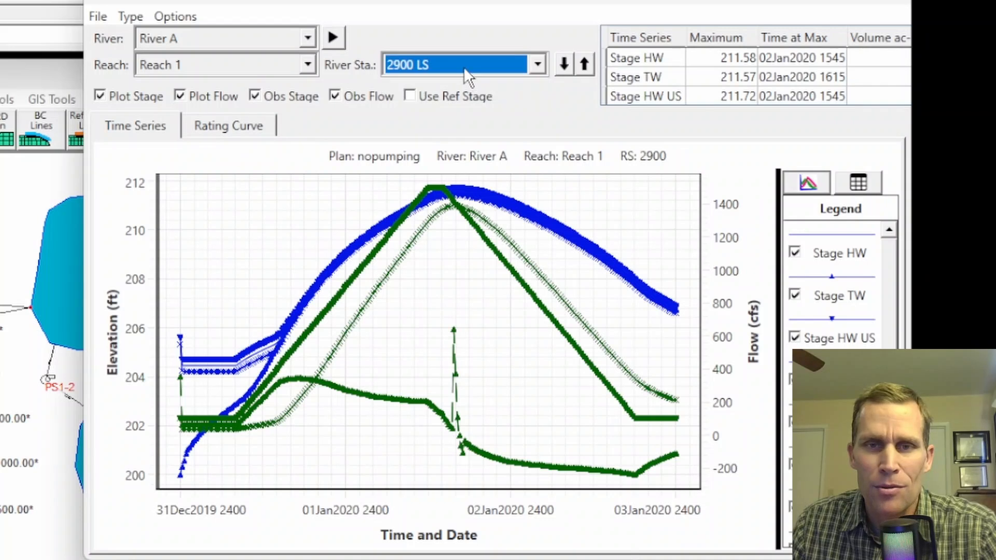
Hide stage and weir flow on the lateral structure plot, and restyle total, upstream and downstream flow as solid green, red and blue lines.
{"action": "left_click", "coordinate": [100, 96]}
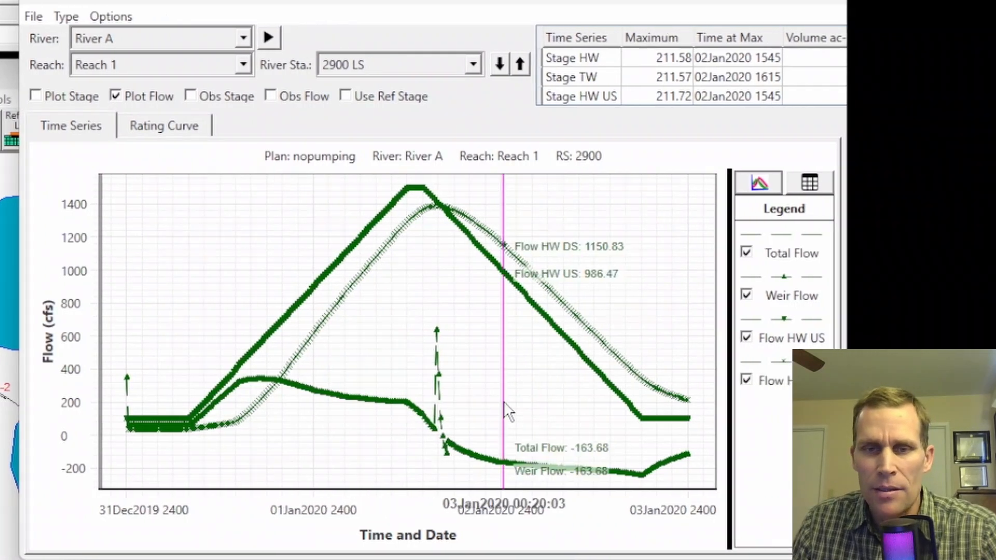
{"action": "left_click", "coordinate": [747, 294]}
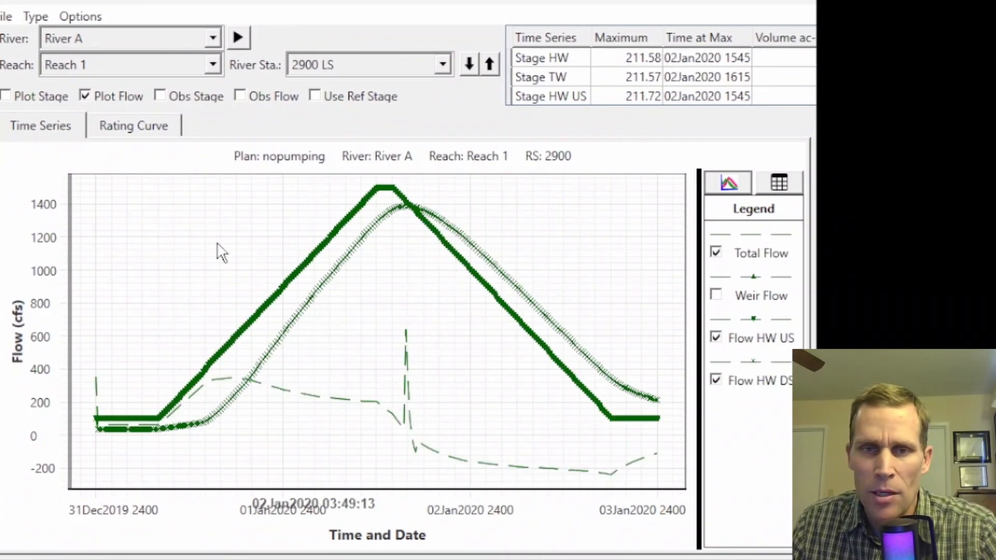
{"action": "right_click", "coordinate": [212, 223]}
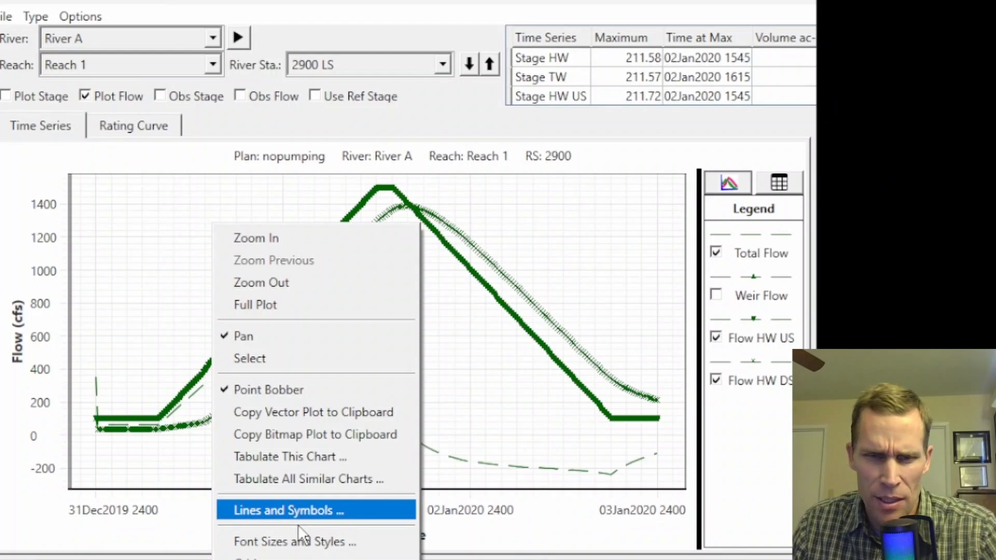
{"action": "left_click", "coordinate": [298, 508]}
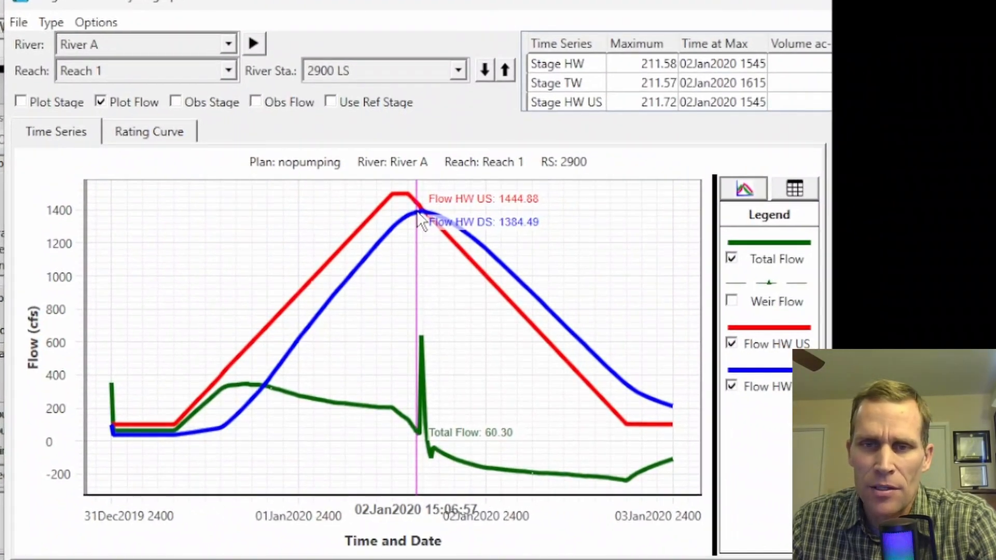
Examine the stage hydrographs of storage_area_1 and stroage_area_2 with flow hidden.
{"action": "left_click", "coordinate": [52, 23]}
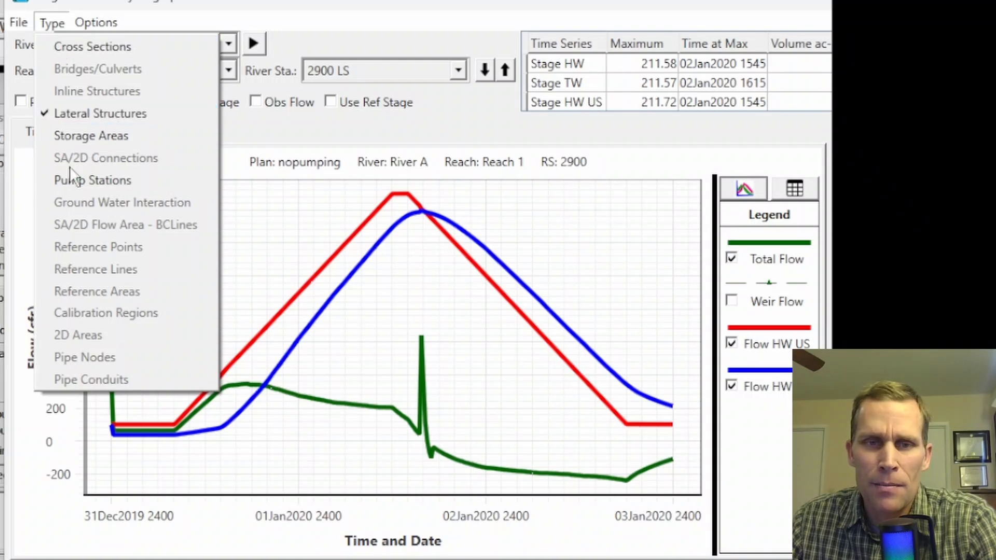
{"action": "left_click", "coordinate": [76, 136]}
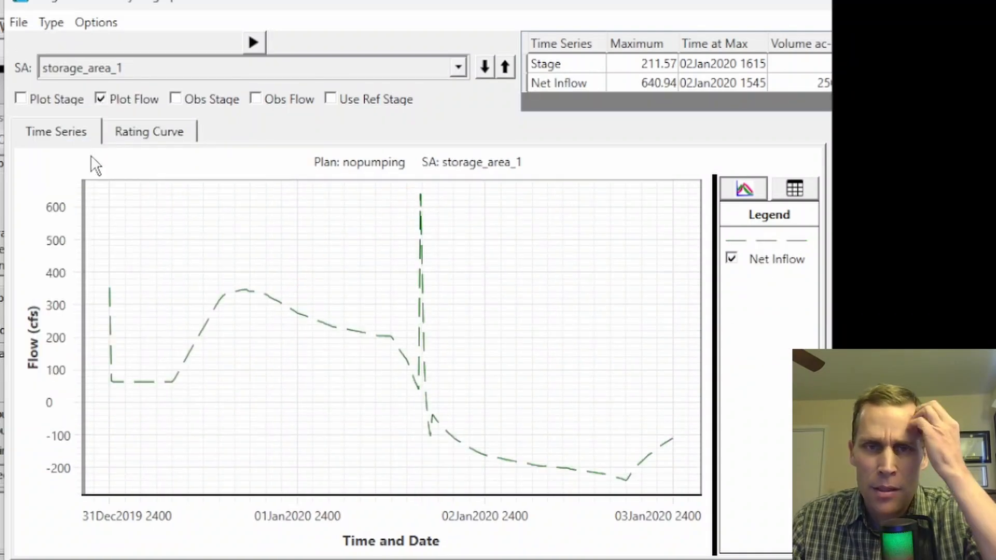
{"action": "left_click", "coordinate": [143, 70]}
{"action": "left_click", "coordinate": [136, 85]}
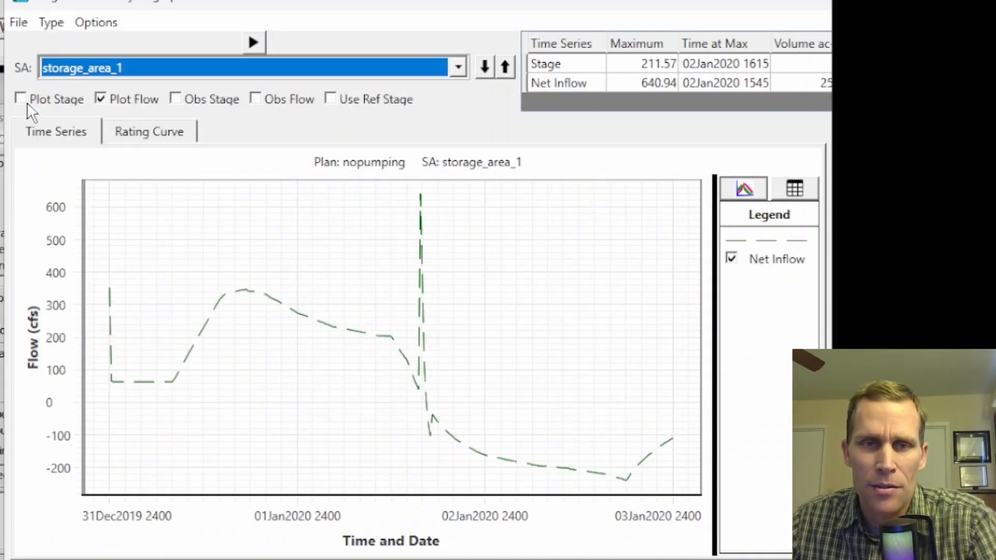
{"action": "left_click", "coordinate": [23, 100]}
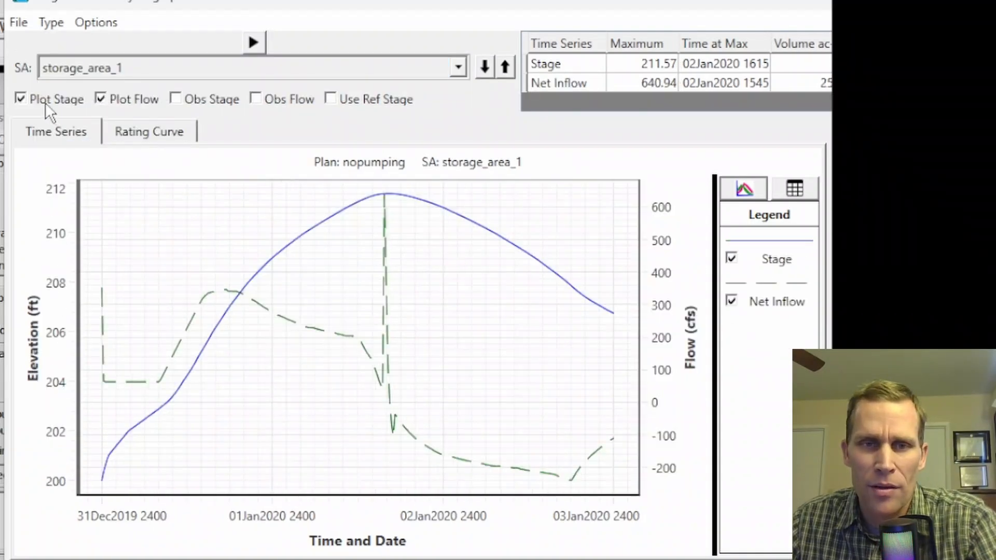
{"action": "left_click", "coordinate": [101, 99]}
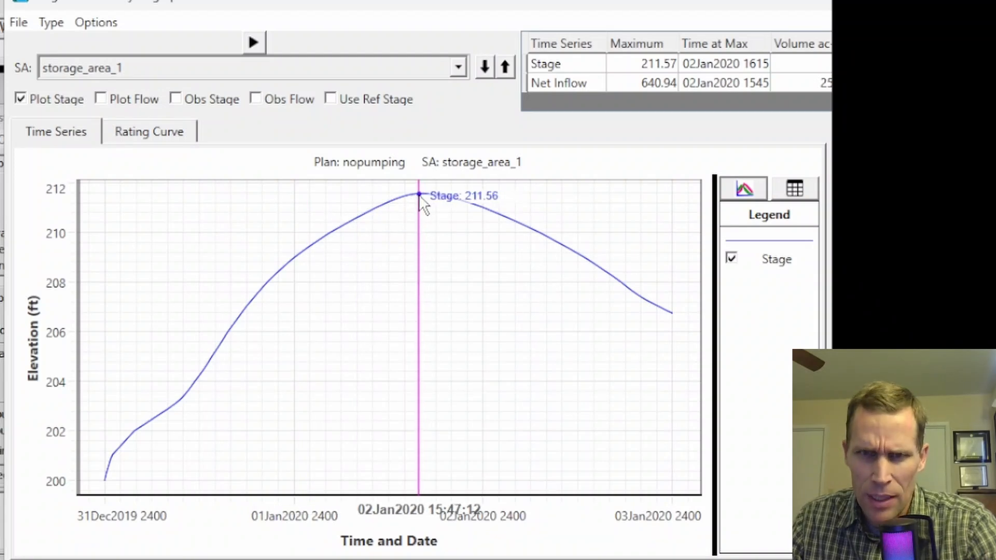
{"action": "left_click", "coordinate": [177, 70]}
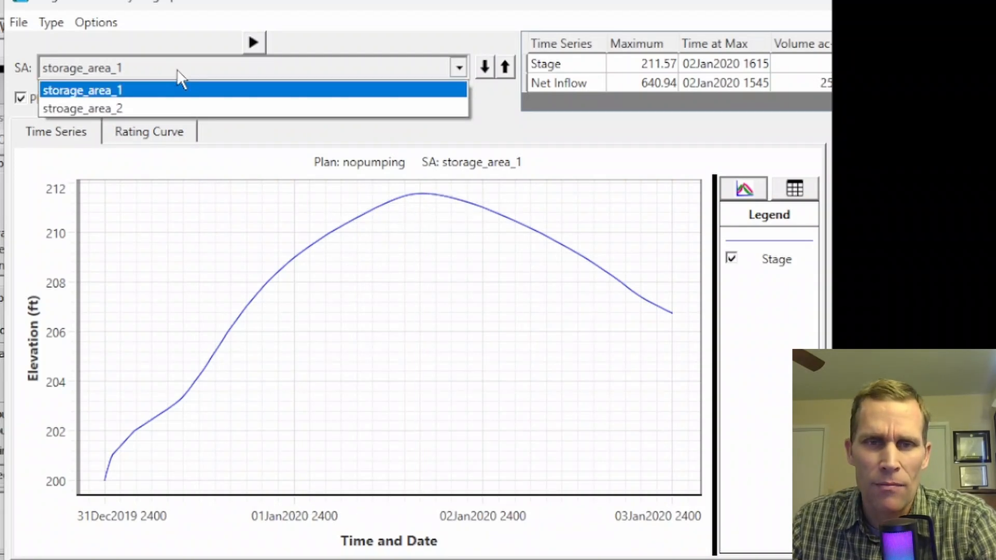
{"action": "left_click", "coordinate": [179, 109]}
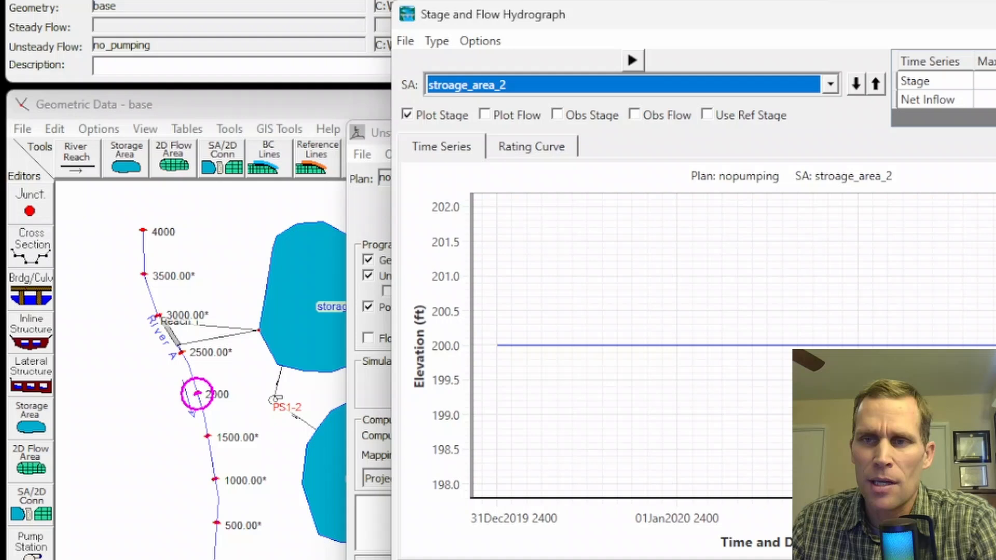
Close the stage and flow hydrograph plot and the unsteady flow analysis.
{"action": "left_click", "coordinate": [995, 15]}
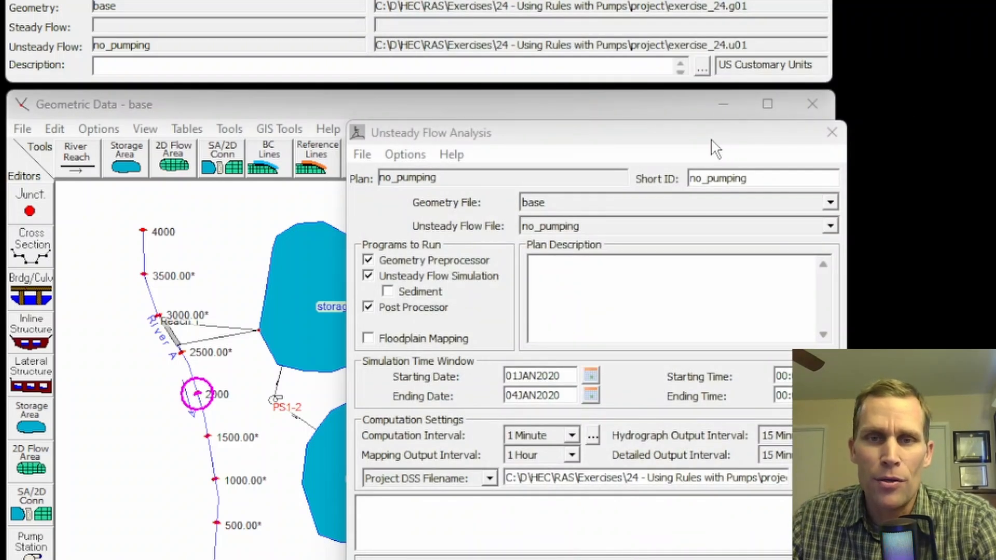
{"action": "left_click_drag", "start_coordinate": [713, 148], "coordinate": [762, 154]}
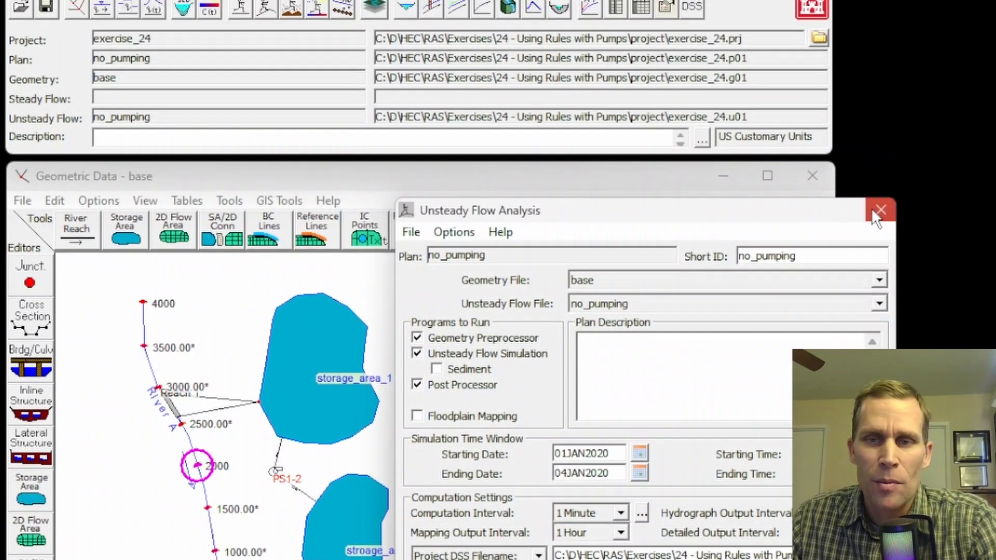
{"action": "left_click", "coordinate": [881, 139]}
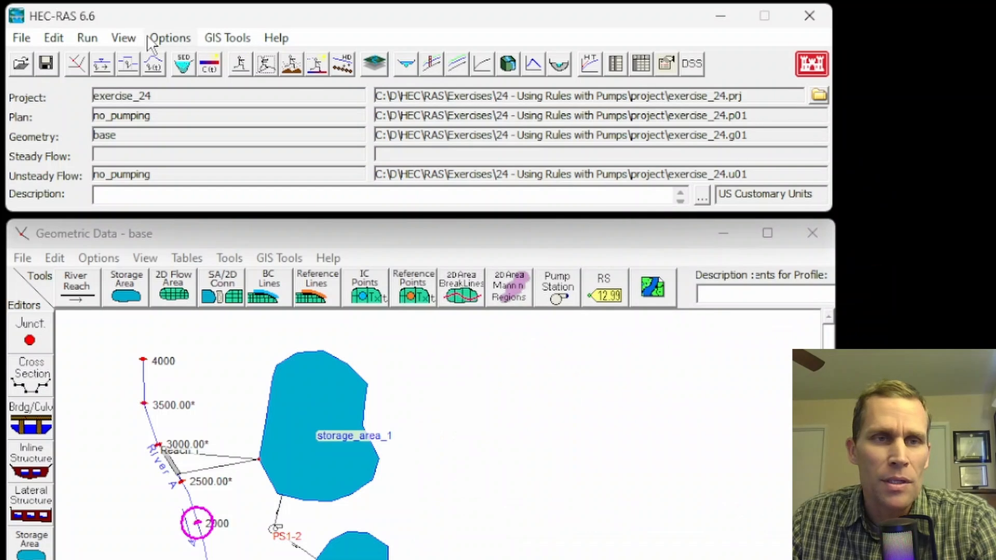
Add pump station PS1-2 as a boundary condition location in the no_pumping unsteady flow data.
{"action": "left_click", "coordinate": [53, 37]}
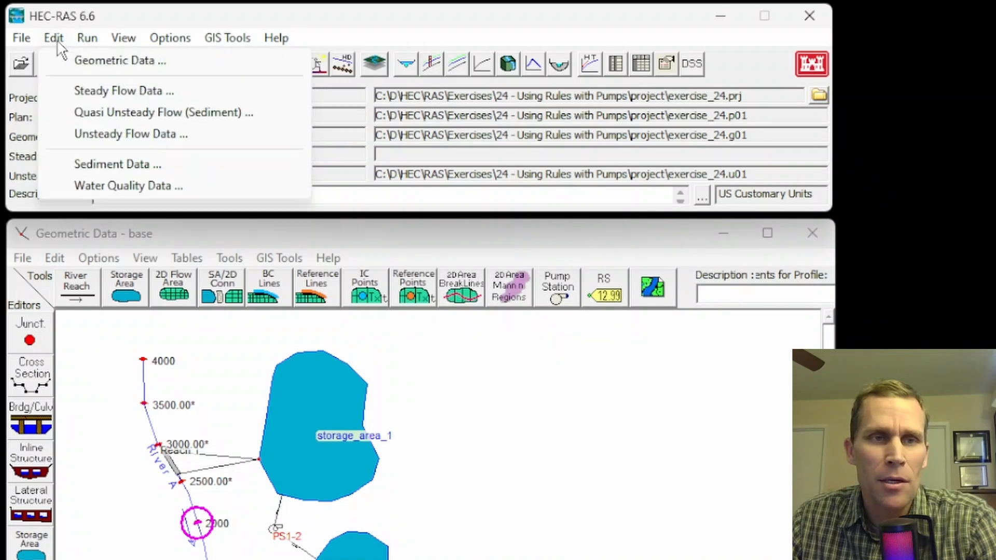
{"action": "left_click", "coordinate": [98, 133]}
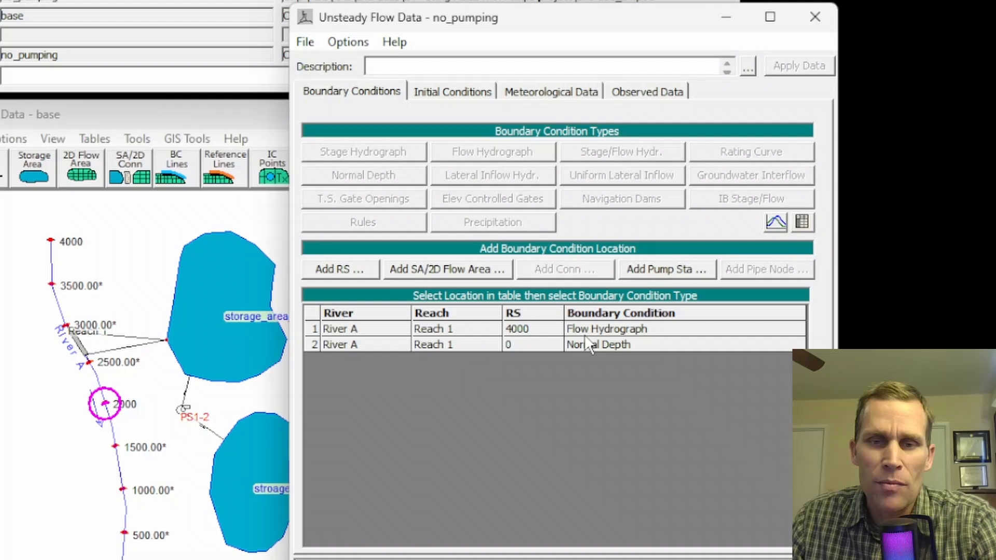
{"action": "left_click", "coordinate": [645, 267]}
{"action": "double_click", "coordinate": [477, 279]}
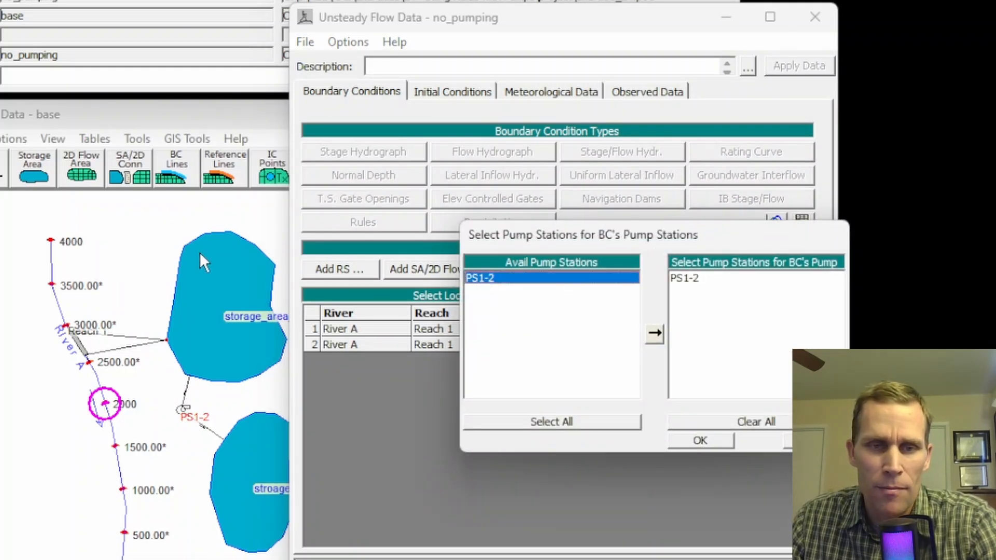
{"action": "left_click", "coordinate": [700, 279]}
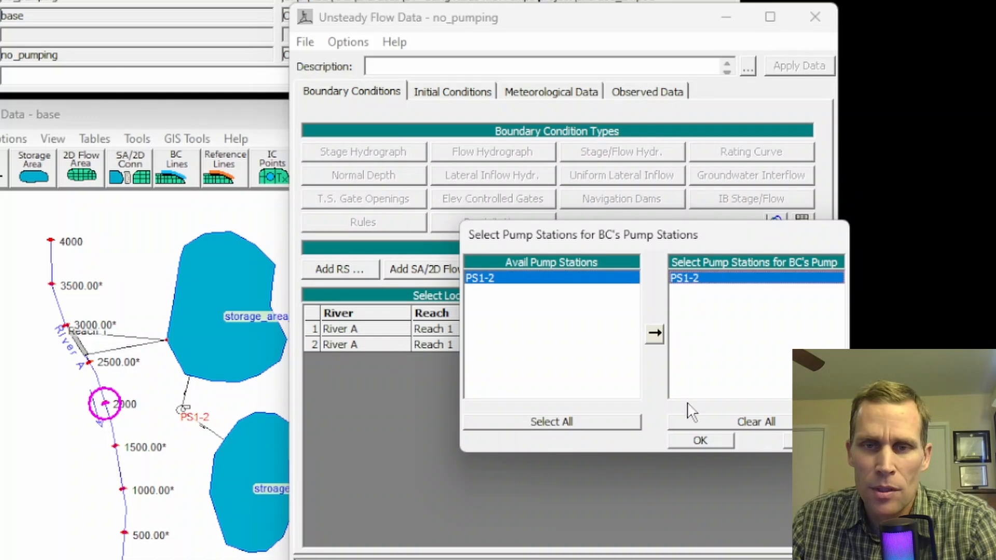
{"action": "left_click", "coordinate": [701, 441]}
Assign a Rules boundary condition to pump station PS1-2 and open its rule operations for editing.
{"action": "left_click", "coordinate": [646, 391]}
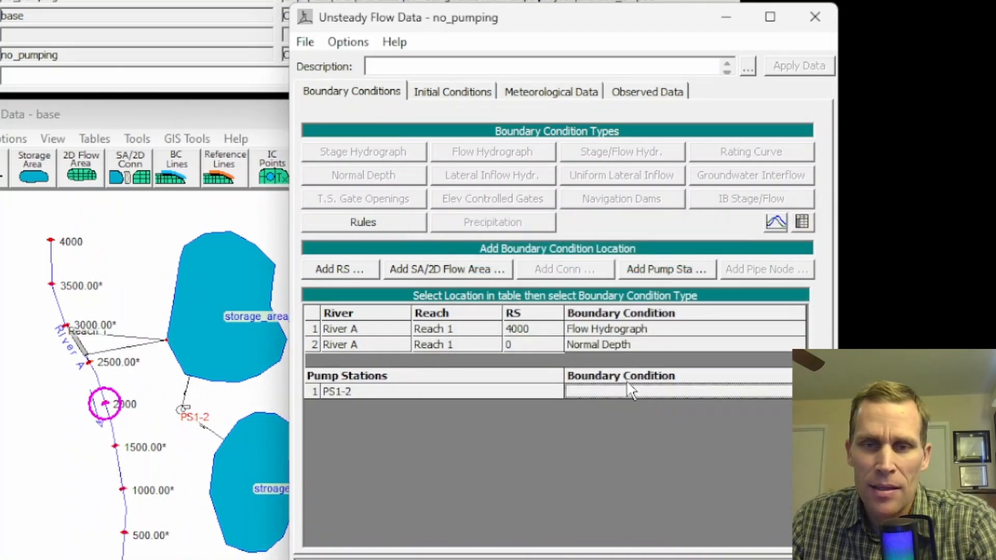
{"action": "left_click", "coordinate": [366, 223]}
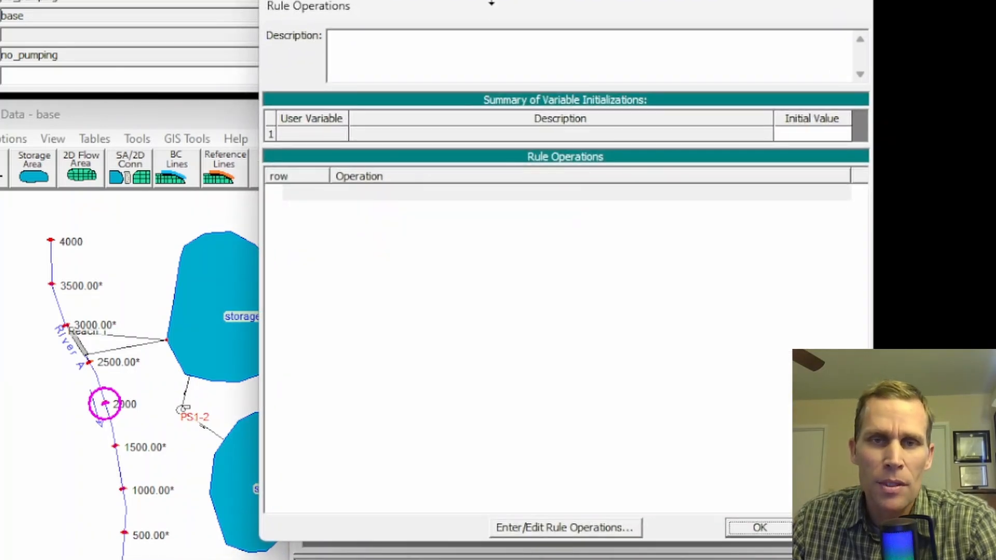
{"action": "left_click_drag", "start_coordinate": [493, 7], "coordinate": [524, 41]}
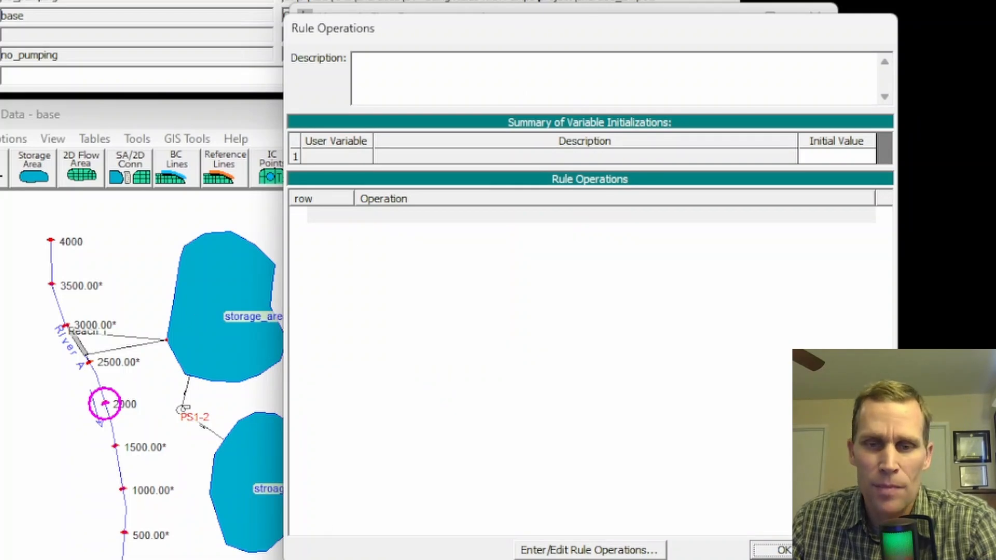
{"action": "left_click", "coordinate": [581, 553]}
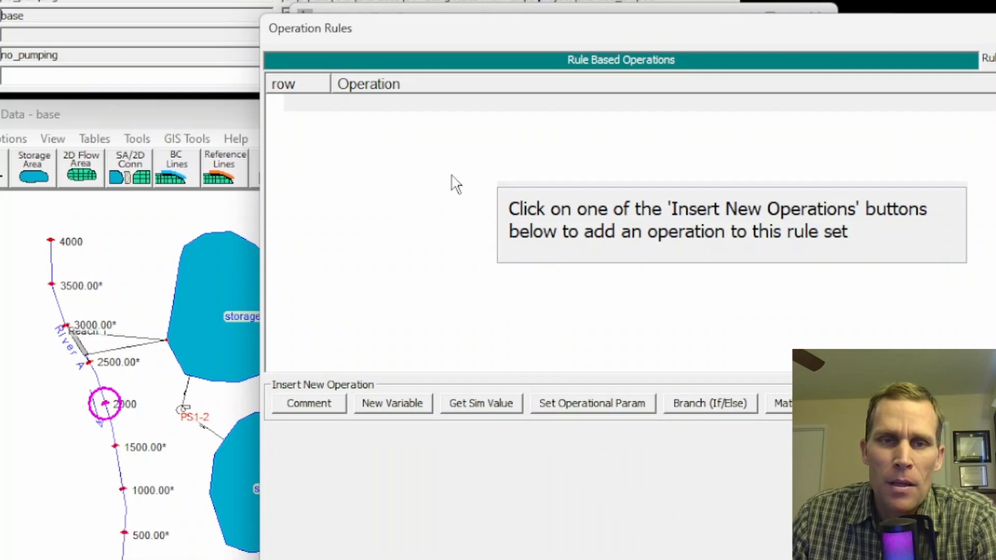
{"action": "left_click_drag", "start_coordinate": [480, 45], "coordinate": [493, 37]}
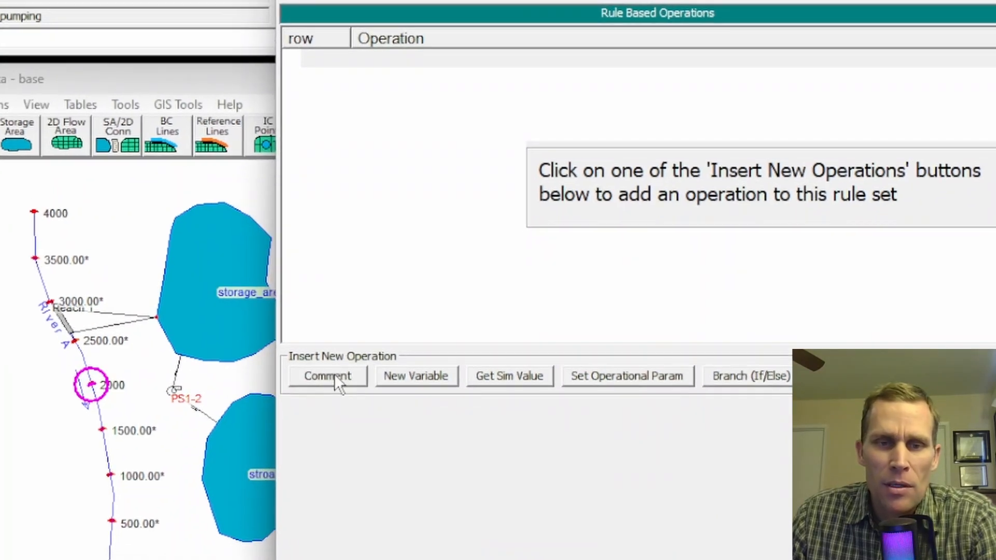
Insert the comment "get data" as the first rule operation and select the empty row below it.
{"action": "left_click", "coordinate": [325, 393]}
{"action": "left_click", "coordinate": [430, 436]}
{"action": "type", "text": "get data"}
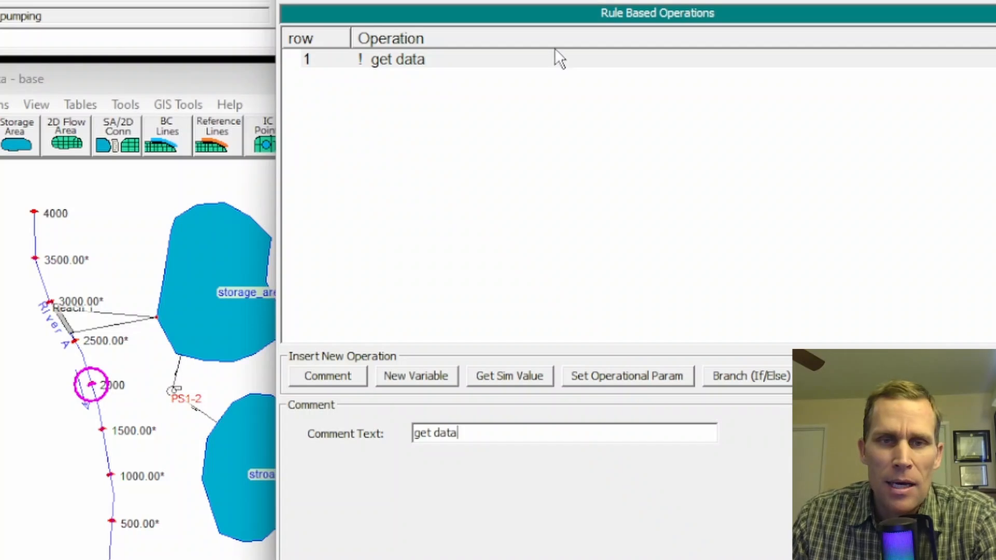
{"action": "left_click", "coordinate": [413, 83]}
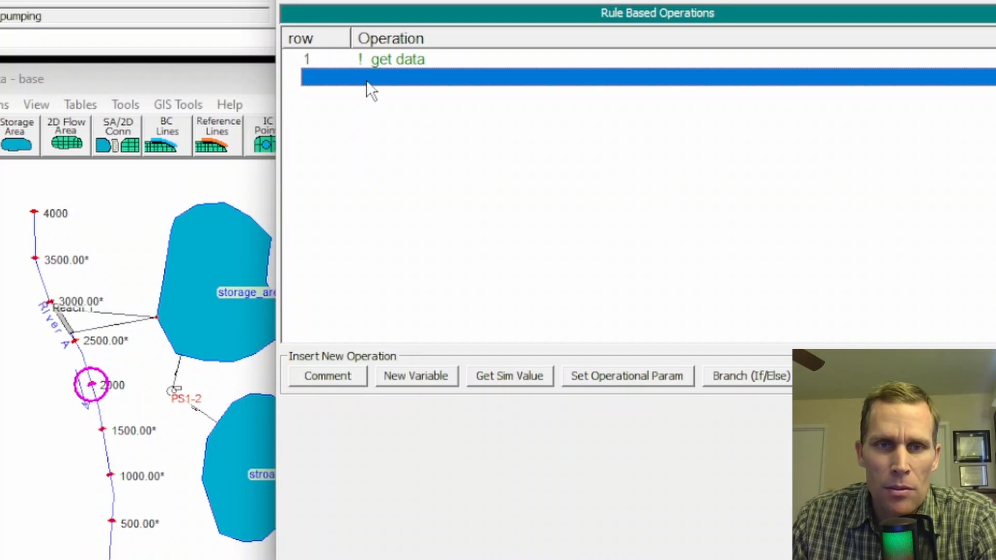
Get the simulation value for new variable wselSA1: the WS Elevation of storage_area_1, using the value at current time step.
{"action": "left_click", "coordinate": [509, 382]}
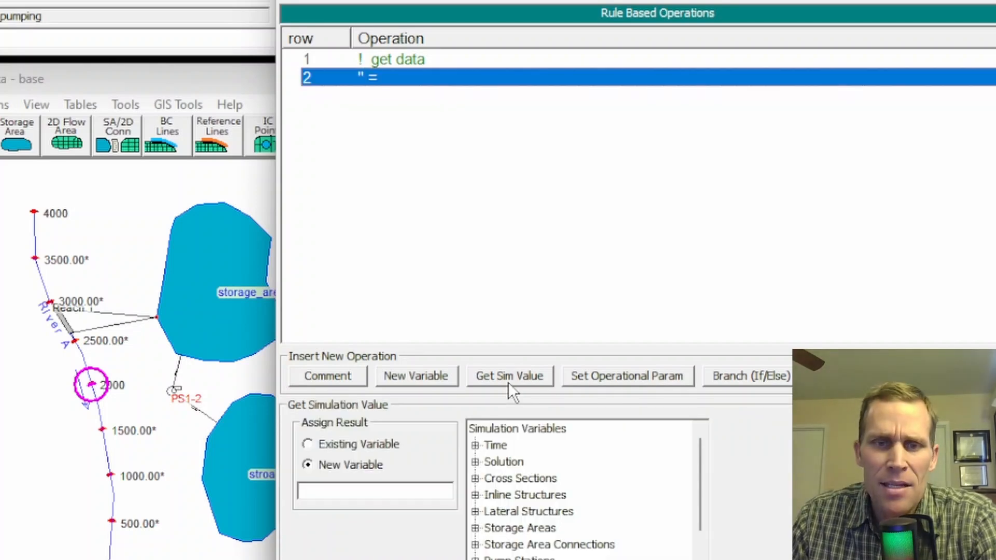
{"action": "left_click", "coordinate": [317, 465]}
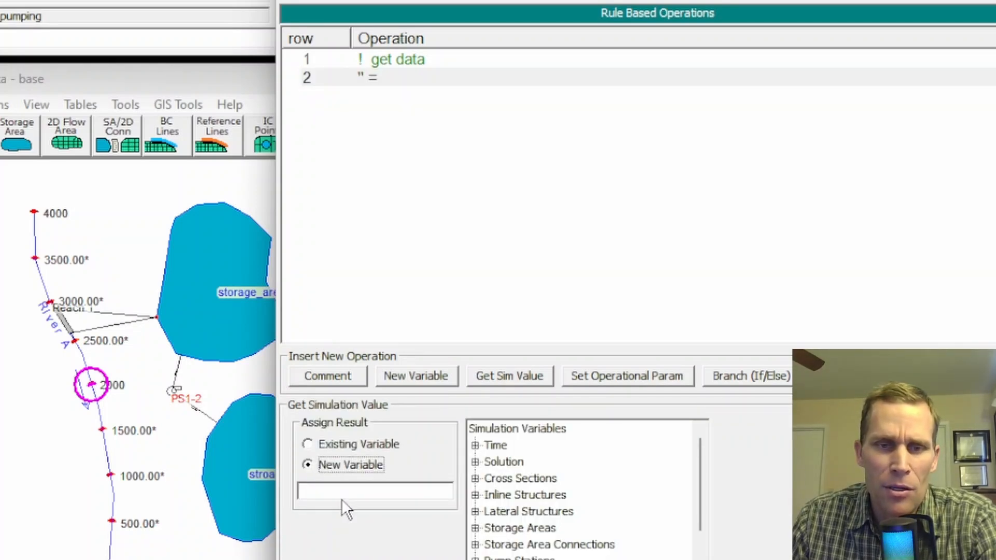
{"action": "left_click", "coordinate": [342, 493]}
{"action": "type", "text": "wse"}
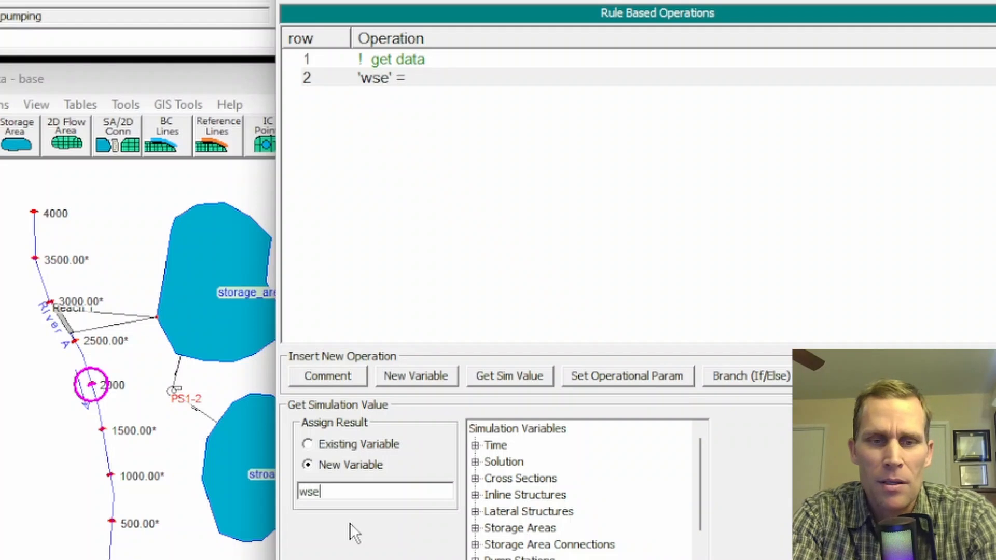
{"action": "type", "text": "lSA1"}
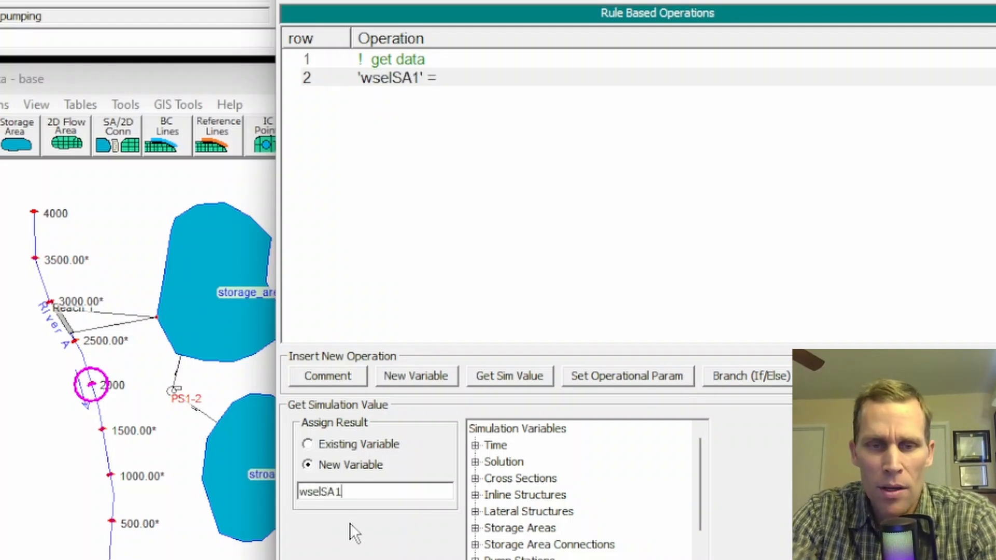
{"action": "double_click", "coordinate": [490, 530]}
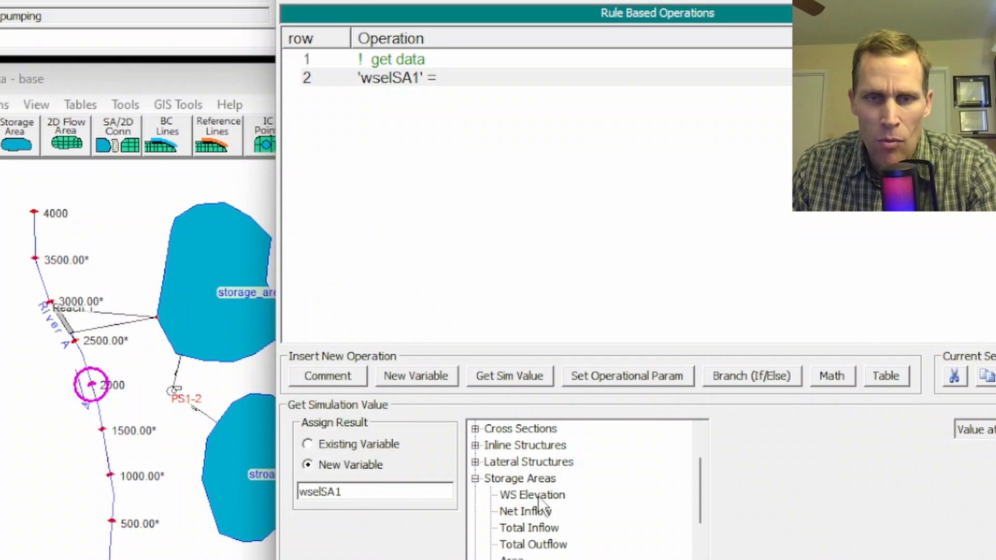
{"action": "left_click", "coordinate": [538, 496]}
{"action": "left_click", "coordinate": [751, 439]}
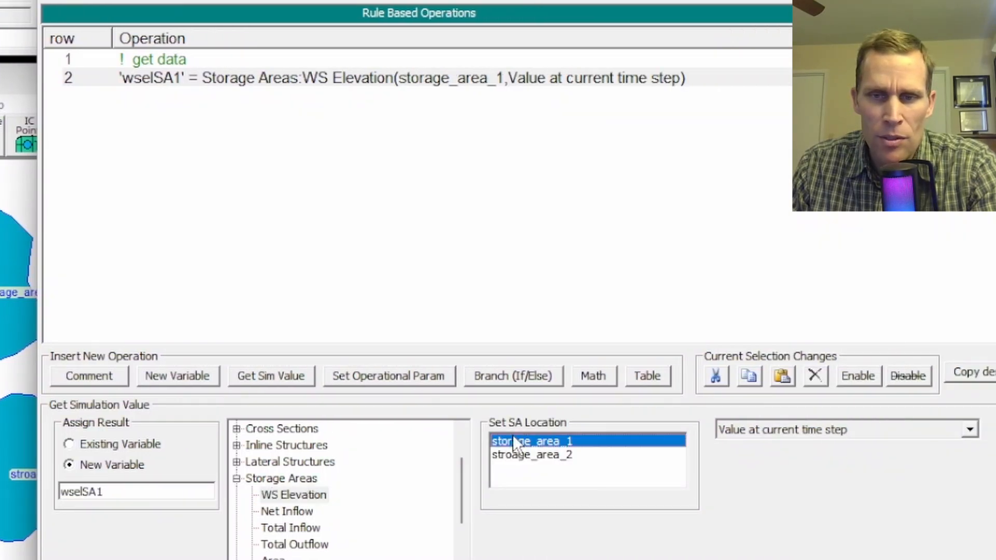
{"action": "left_click", "coordinate": [776, 431]}
{"action": "left_click", "coordinate": [776, 432]}
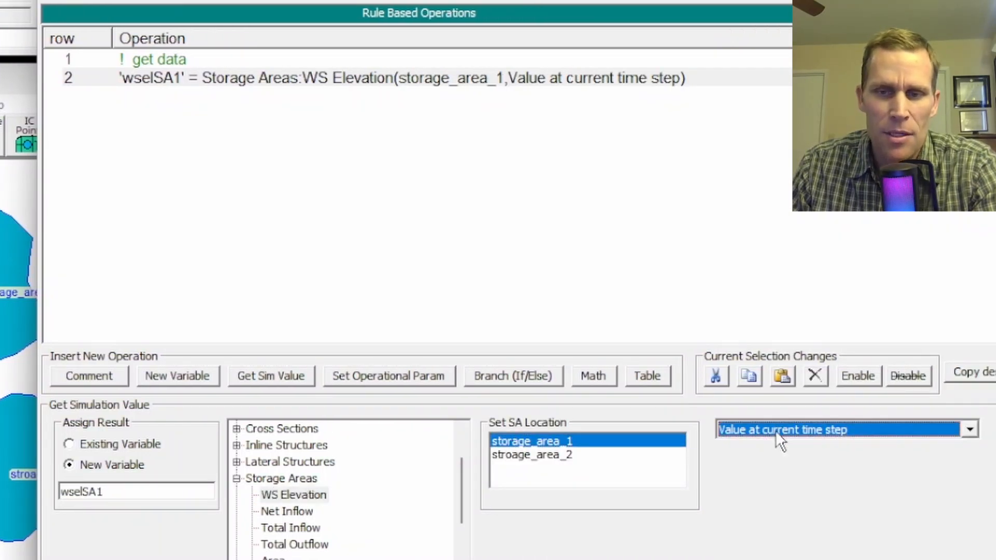
Add a simulation value for new variable wselSA2: the WS Elevation of stroage_area_2 at the current time step.
{"action": "left_click", "coordinate": [141, 97]}
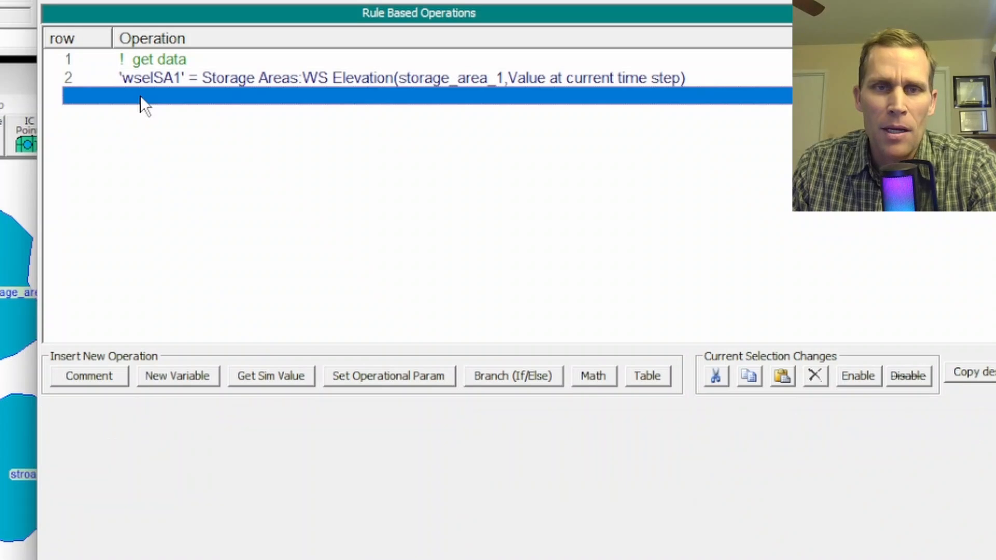
{"action": "left_click", "coordinate": [265, 375]}
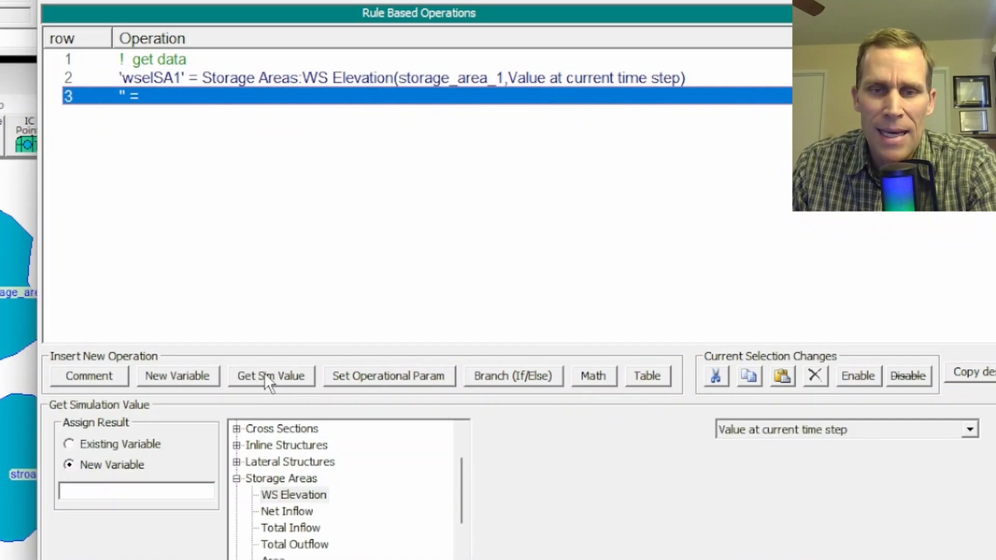
{"action": "left_click", "coordinate": [108, 488]}
{"action": "type", "text": "wselS"}
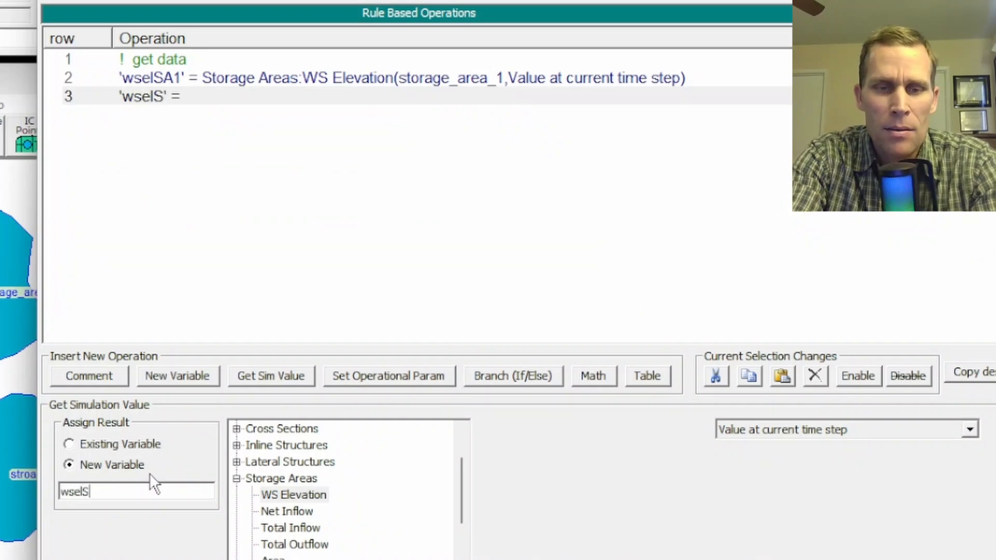
{"action": "type", "text": "A2"}
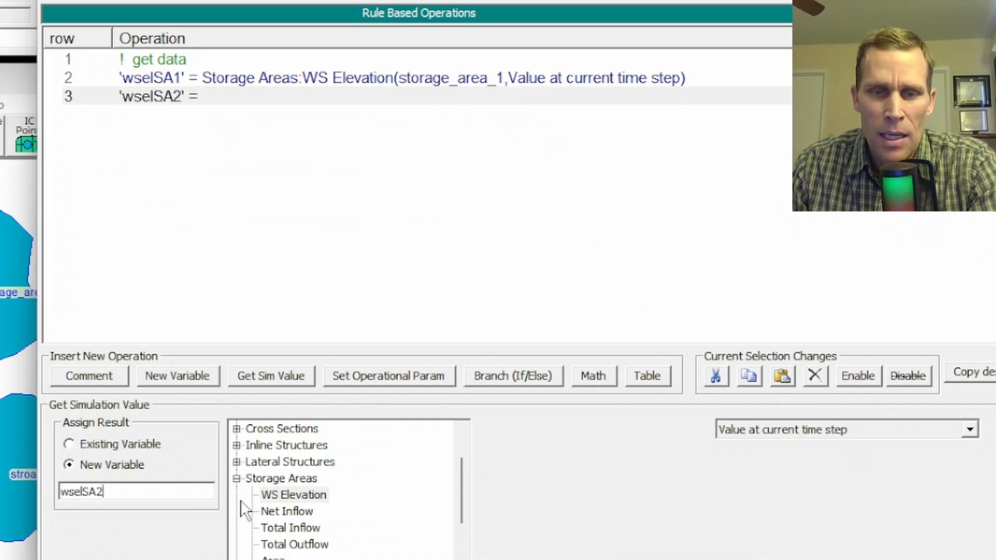
{"action": "left_click", "coordinate": [292, 495]}
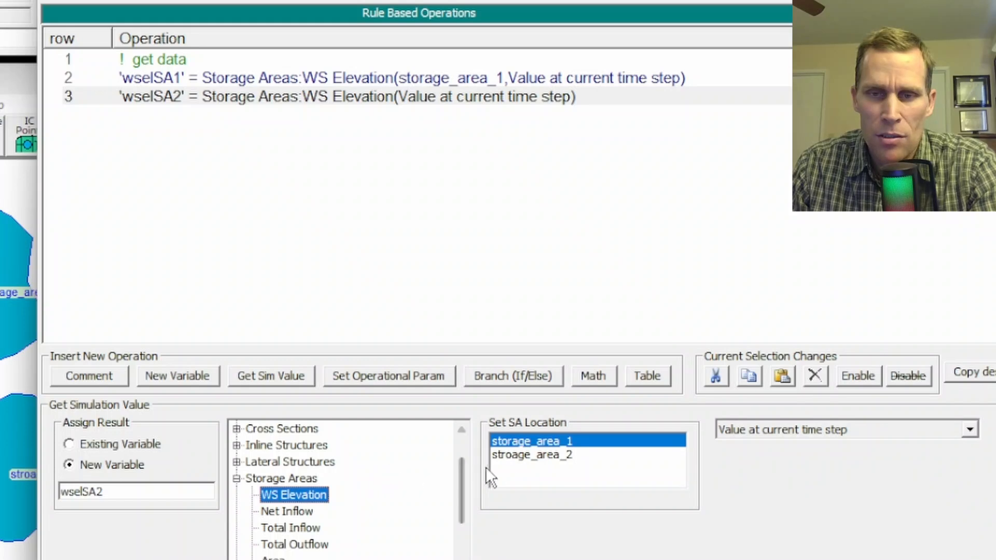
{"action": "left_click", "coordinate": [510, 460]}
{"action": "left_click", "coordinate": [507, 455]}
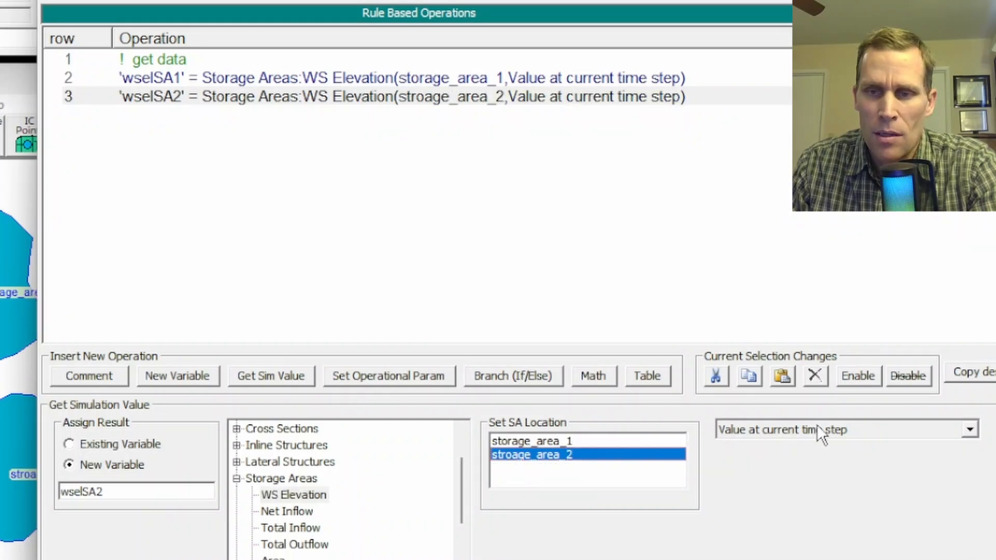
Insert the comment "pump operation" below the wselSA2 operation.
{"action": "left_click", "coordinate": [151, 116]}
{"action": "left_click", "coordinate": [97, 378]}
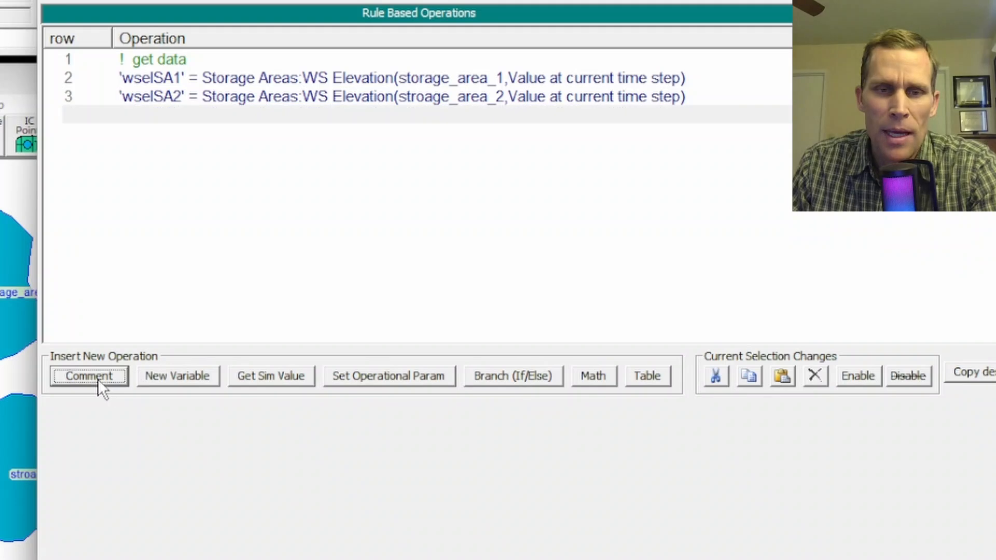
{"action": "left_click", "coordinate": [211, 442]}
{"action": "type", "text": "pump operation"}
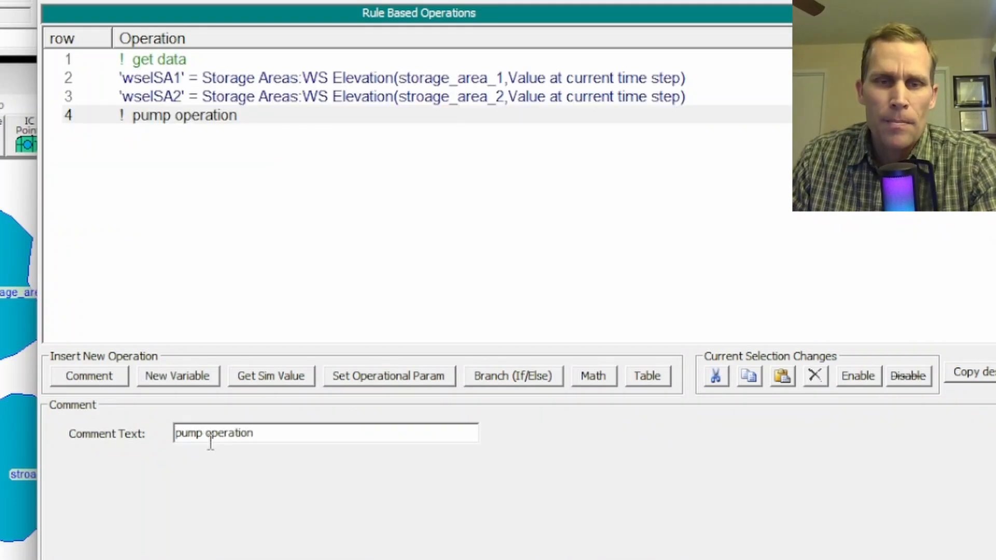
Build an If/Then, Else and End If branch below the "pump operation" comment, leaving the condition unset.
{"action": "left_click", "coordinate": [175, 131]}
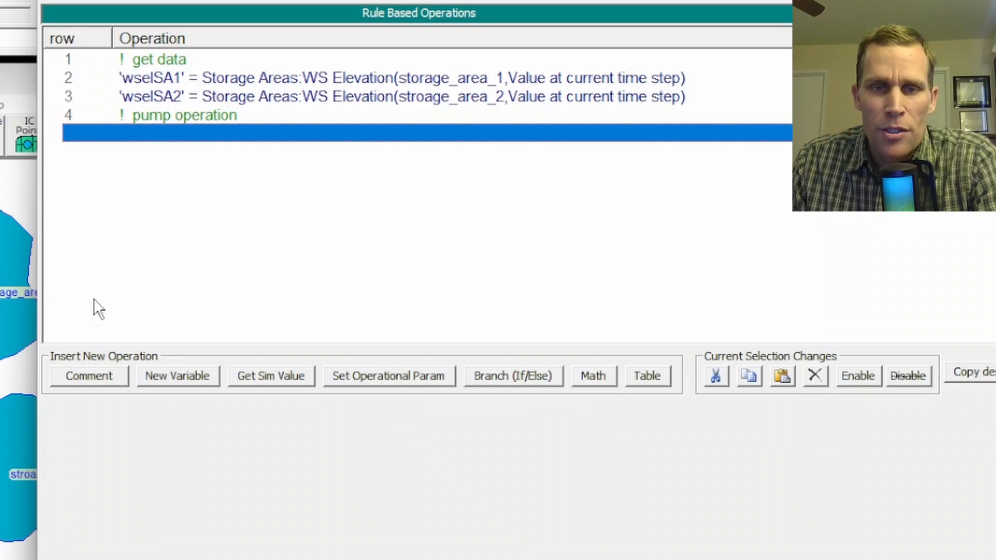
{"action": "left_click", "coordinate": [508, 381]}
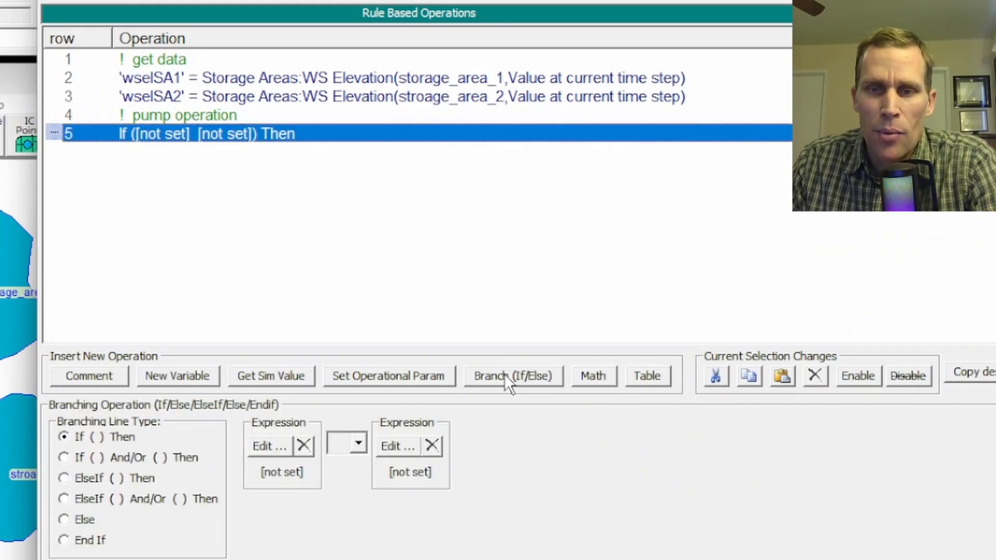
{"action": "left_click", "coordinate": [60, 436]}
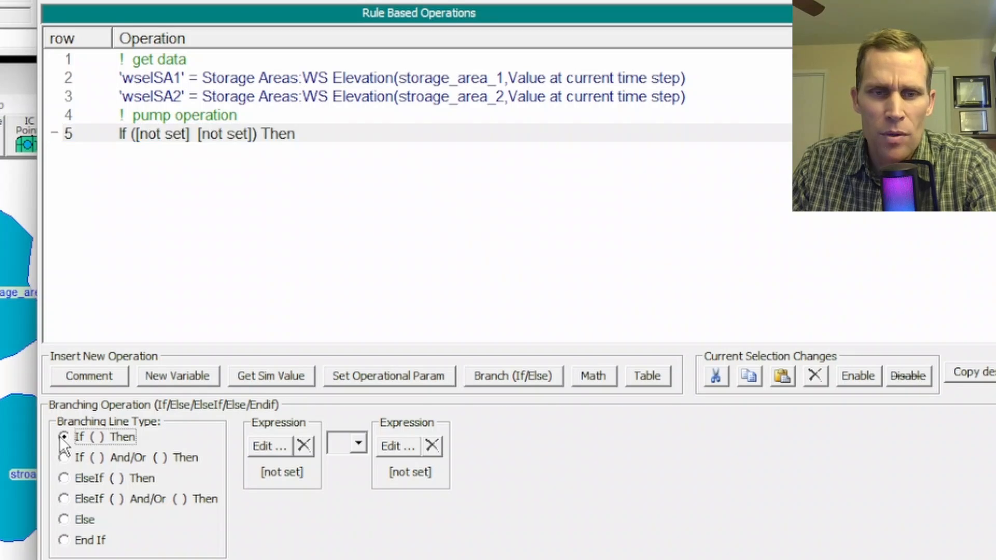
{"action": "left_click", "coordinate": [178, 150]}
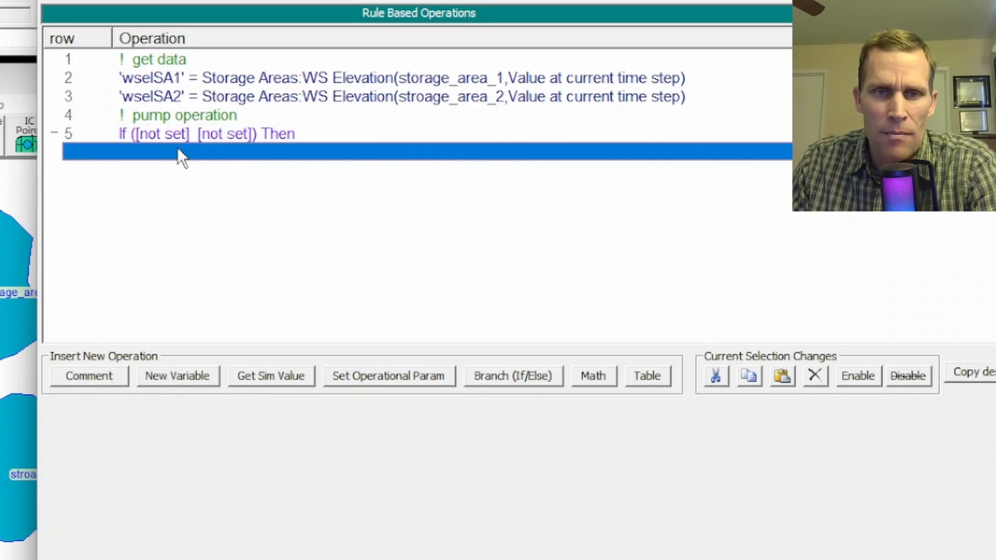
{"action": "left_click", "coordinate": [514, 375]}
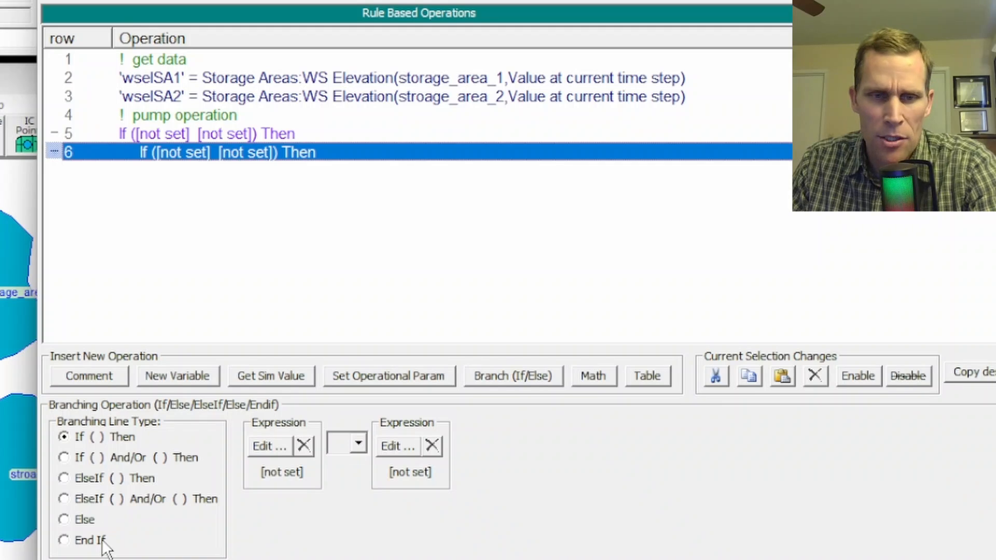
{"action": "left_click", "coordinate": [64, 520]}
{"action": "left_click", "coordinate": [135, 172]}
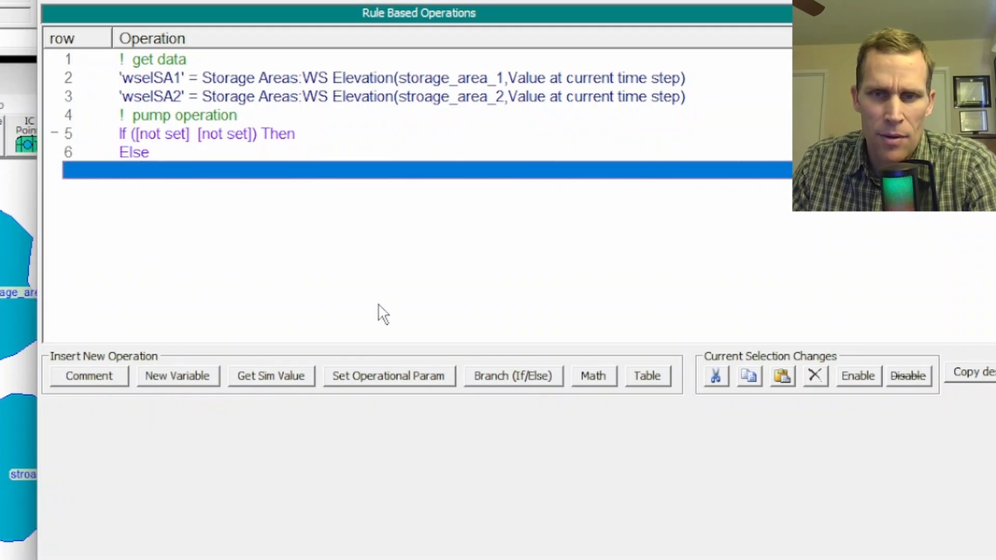
{"action": "left_click", "coordinate": [519, 374]}
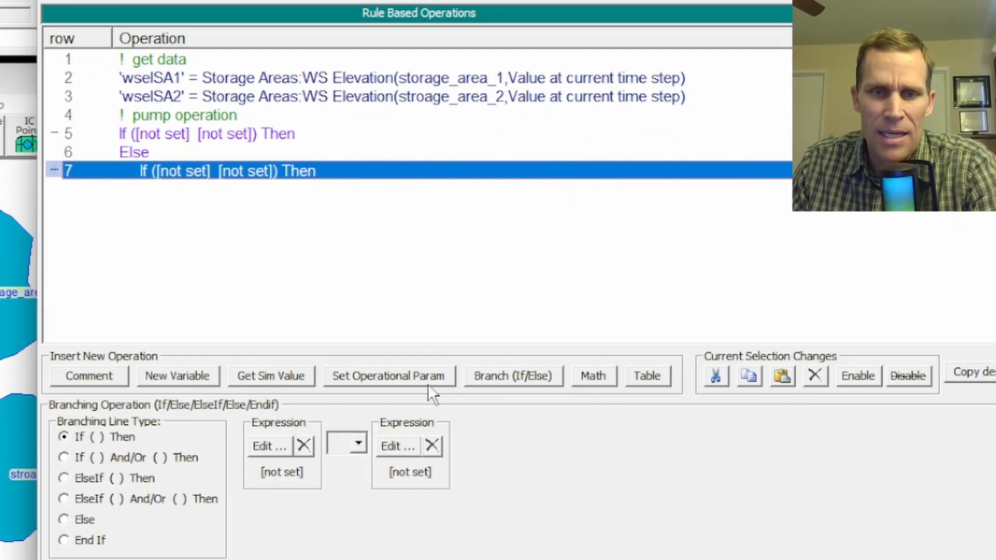
{"action": "left_click", "coordinate": [64, 540]}
Set the first expression of the If condition to wselSA1 and its comparison operator to >.
{"action": "left_click", "coordinate": [148, 136]}
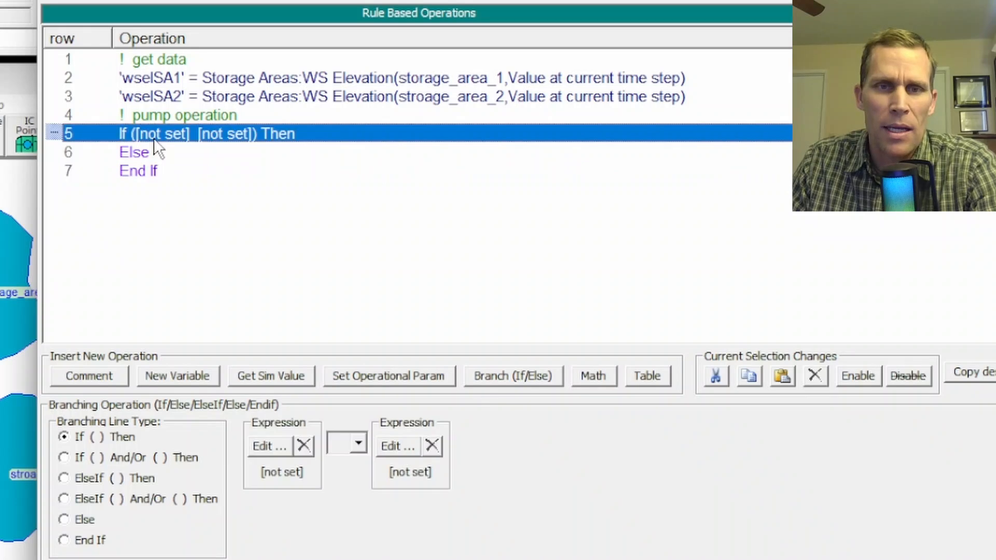
{"action": "left_click", "coordinate": [264, 446]}
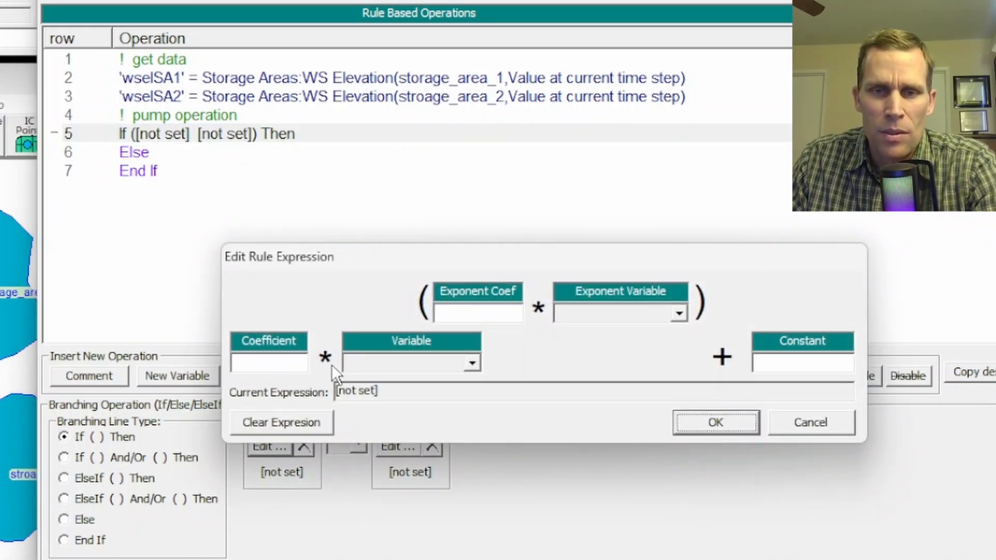
{"action": "left_click", "coordinate": [375, 363]}
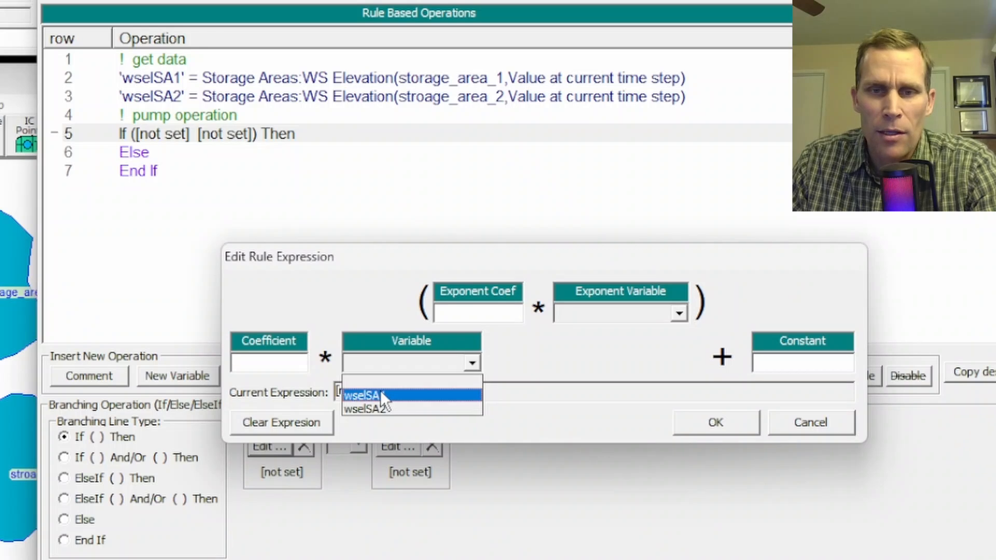
{"action": "left_click", "coordinate": [381, 396]}
{"action": "left_click", "coordinate": [708, 420]}
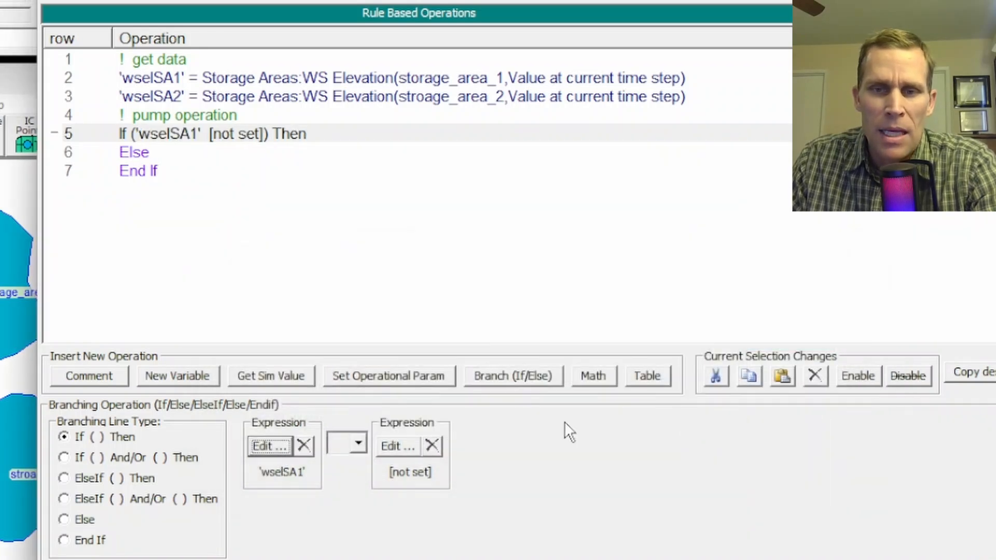
{"action": "left_click", "coordinate": [359, 444]}
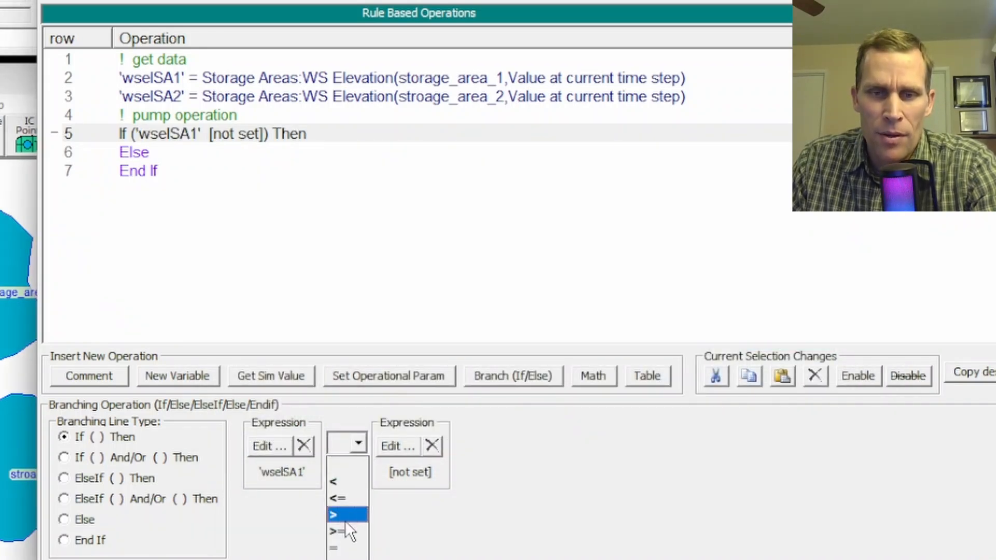
{"action": "left_click", "coordinate": [344, 516]}
Set the second expression of the If condition to wselSA2 plus a constant of 0.1.
{"action": "left_click", "coordinate": [397, 446]}
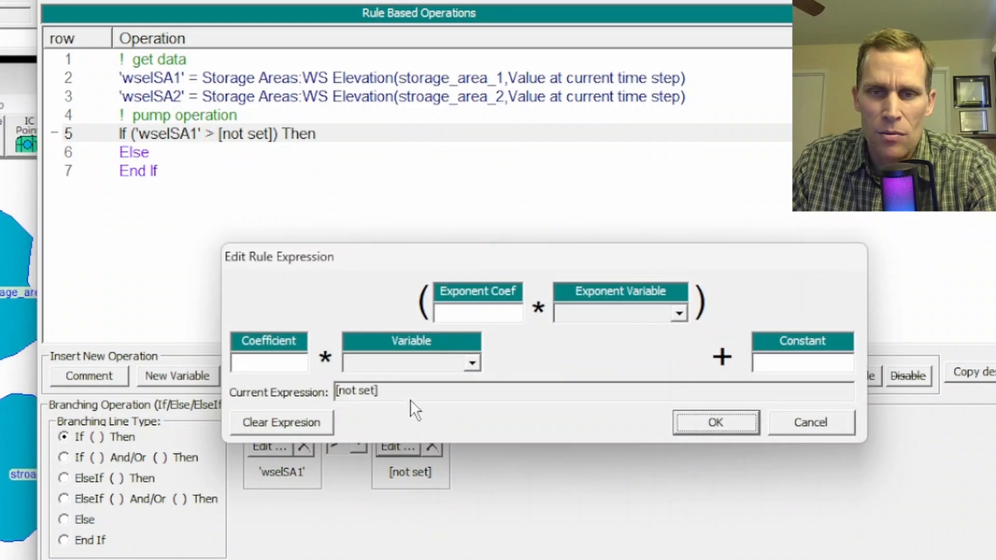
{"action": "left_click", "coordinate": [410, 363]}
{"action": "left_click", "coordinate": [405, 407]}
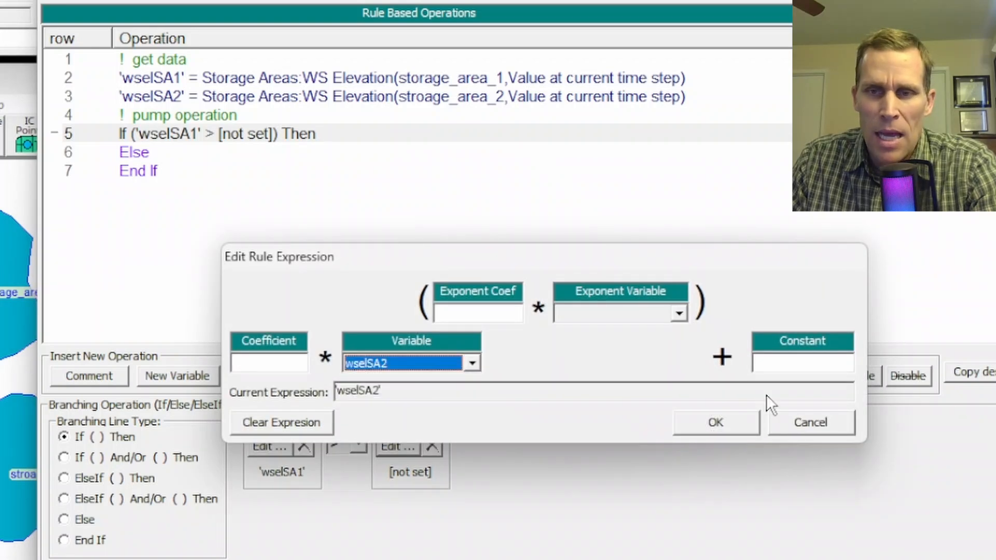
{"action": "left_click", "coordinate": [815, 363]}
{"action": "type", "text": "0.1"}
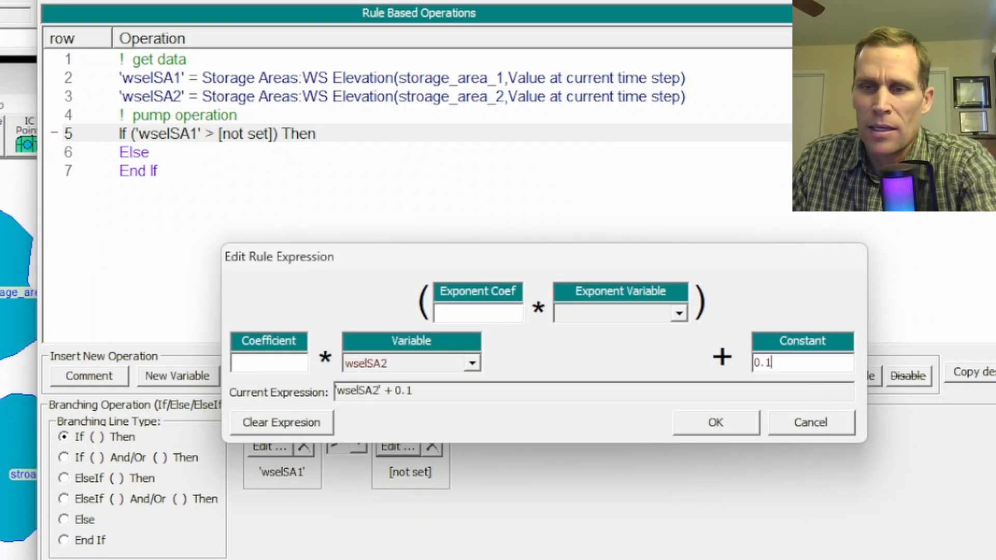
{"action": "left_click", "coordinate": [715, 424]}
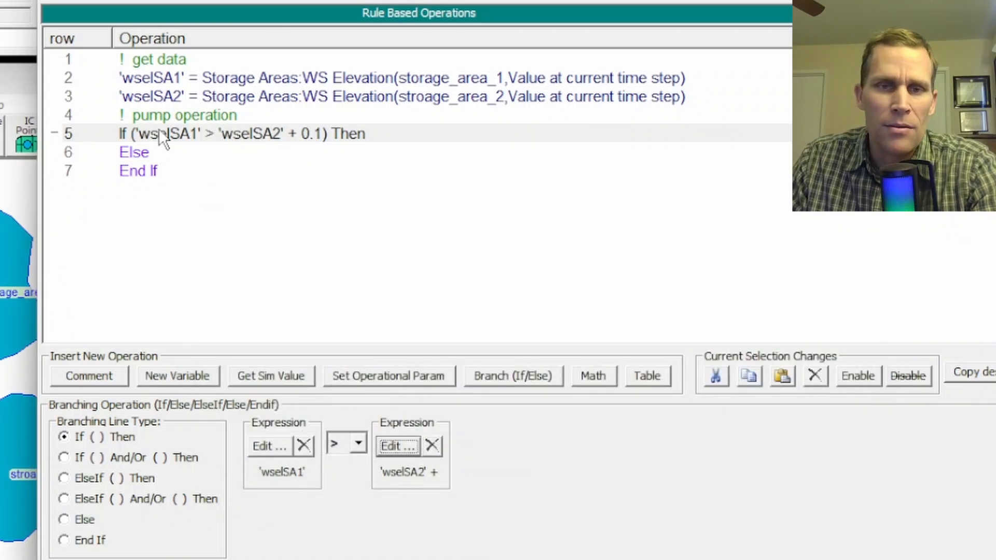
Add an operational parameter under the If condition that turns on Pump #1 of Group #1.
{"action": "left_click", "coordinate": [144, 152]}
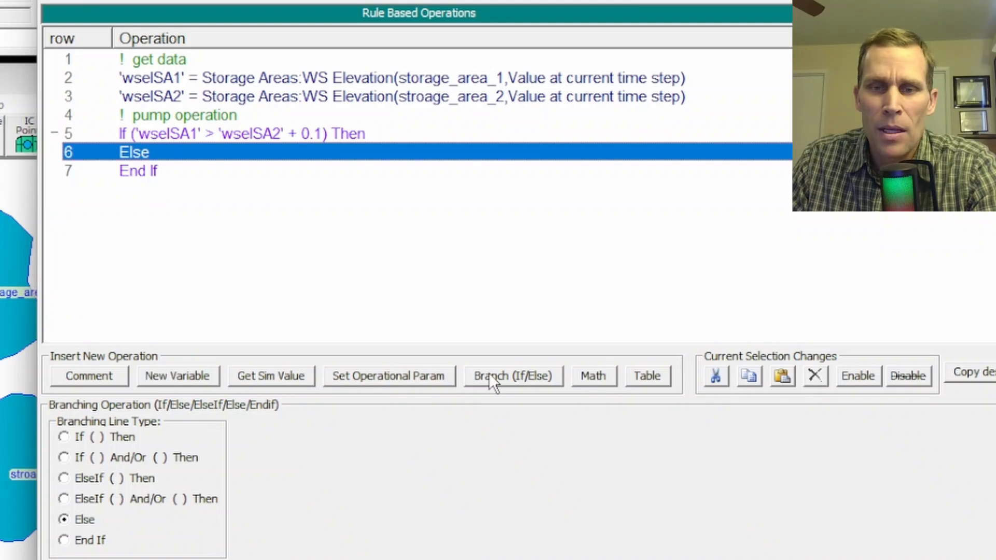
{"action": "left_click", "coordinate": [377, 384]}
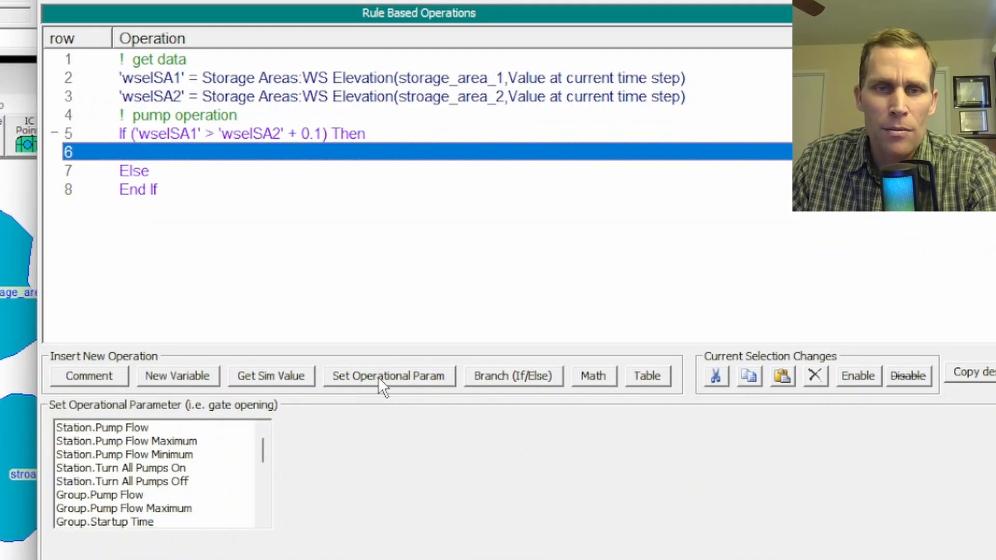
{"action": "left_click", "coordinate": [142, 479]}
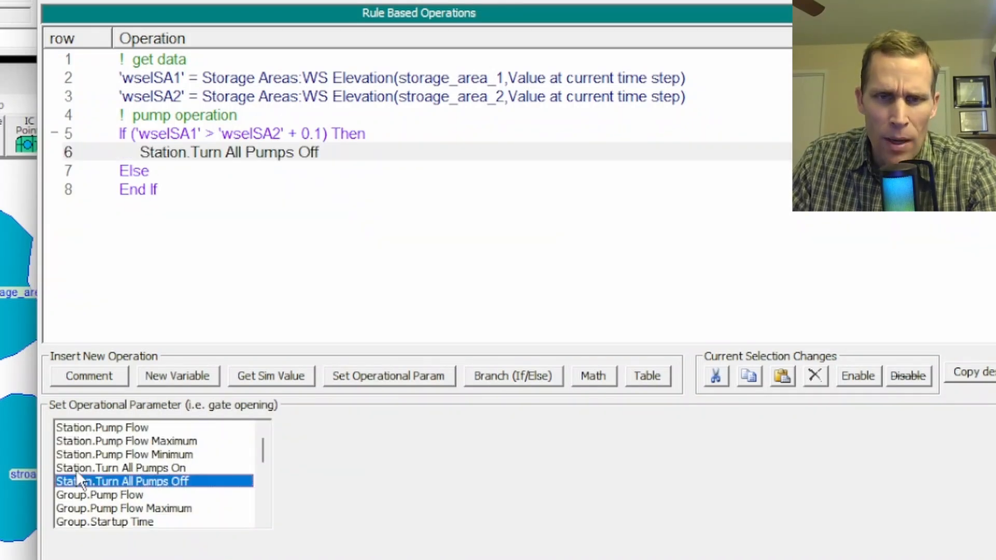
{"action": "scroll", "coordinate": [102, 458], "scroll_direction": "down", "scroll_amount": 4}
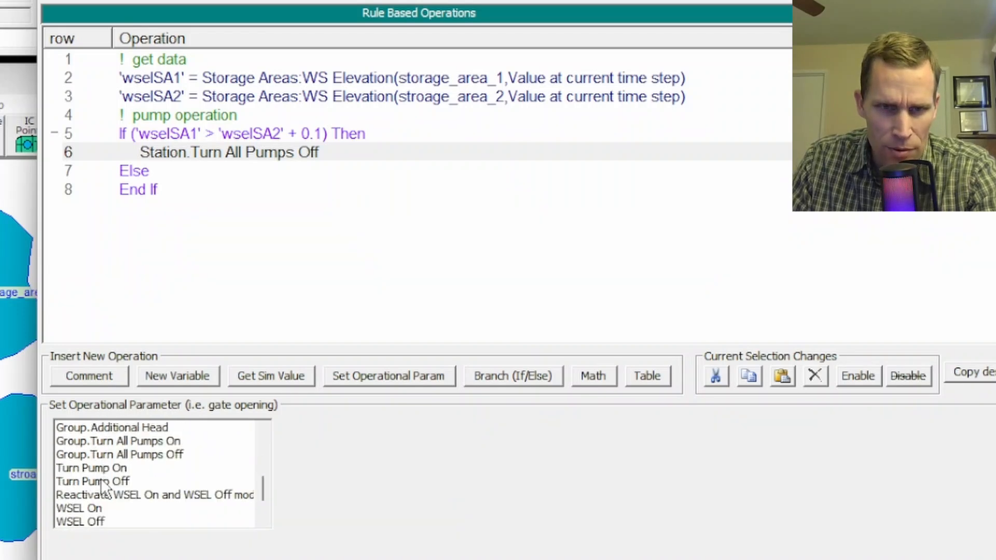
{"action": "left_click", "coordinate": [97, 468]}
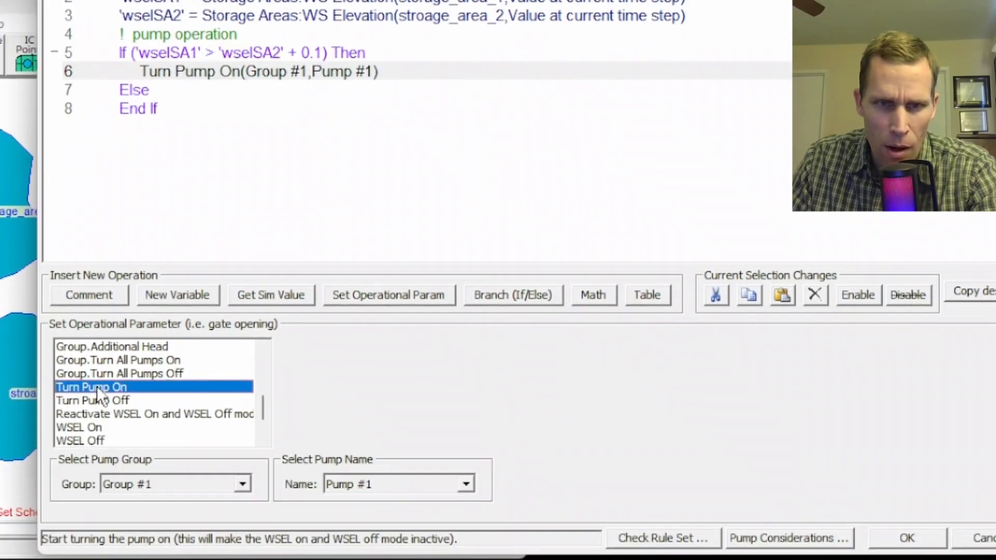
{"action": "left_click", "coordinate": [189, 488]}
{"action": "left_click", "coordinate": [189, 488]}
{"action": "left_click", "coordinate": [350, 485]}
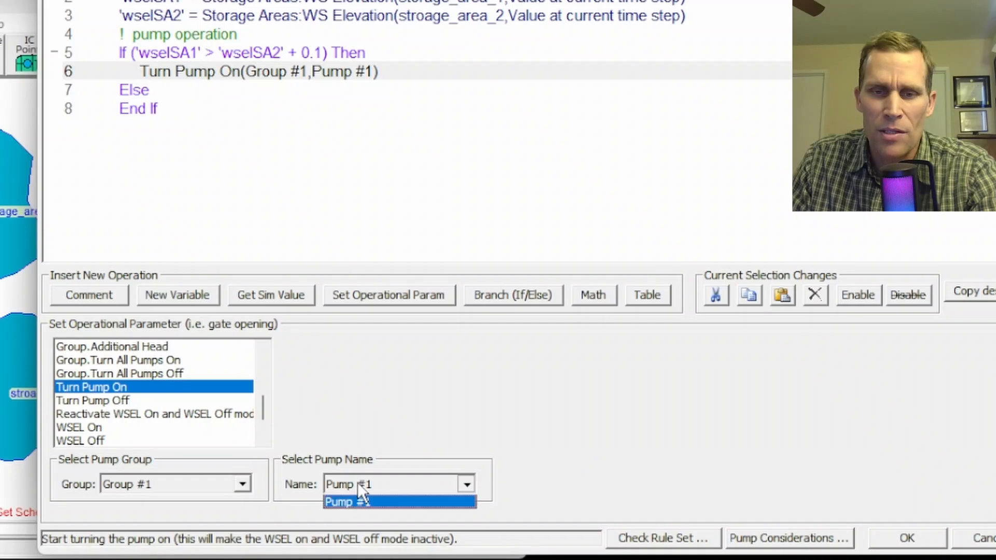
{"action": "left_click", "coordinate": [363, 483]}
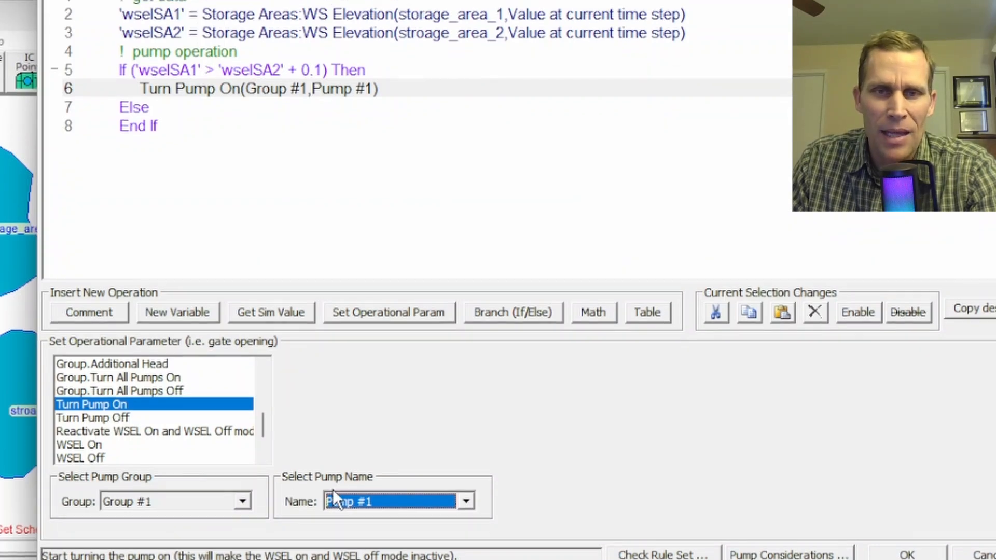
Add an operational parameter under the Else line that turns off Pump #1 of Group #1.
{"action": "left_click", "coordinate": [139, 156]}
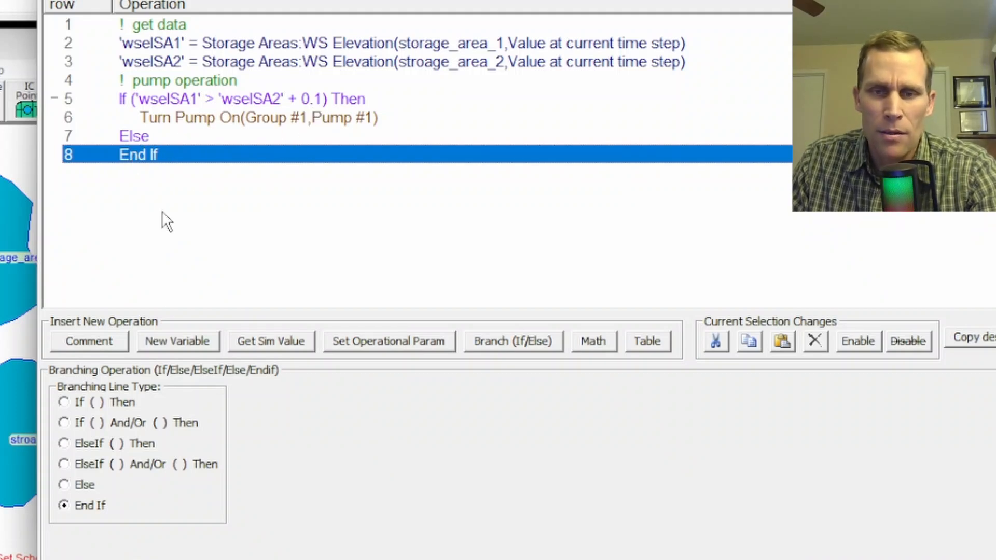
{"action": "left_click", "coordinate": [369, 340]}
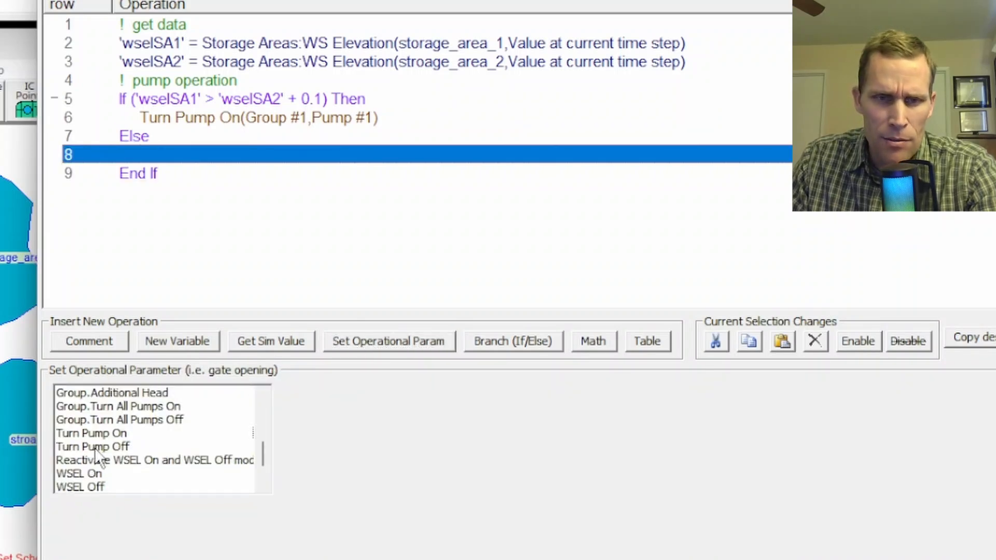
{"action": "left_click", "coordinate": [95, 447]}
{"action": "left_click", "coordinate": [147, 535]}
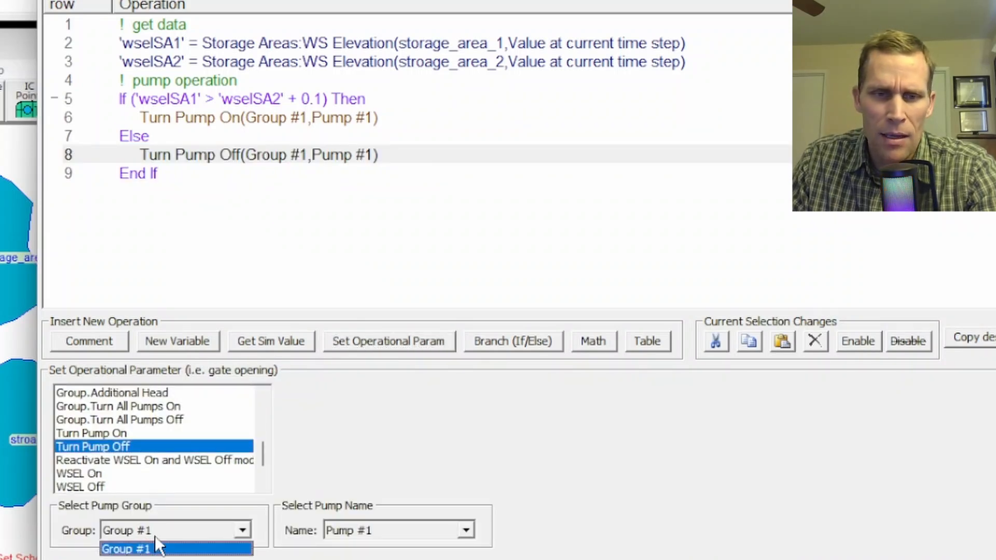
{"action": "left_click", "coordinate": [156, 548]}
{"action": "left_click", "coordinate": [366, 531]}
{"action": "left_click", "coordinate": [372, 548]}
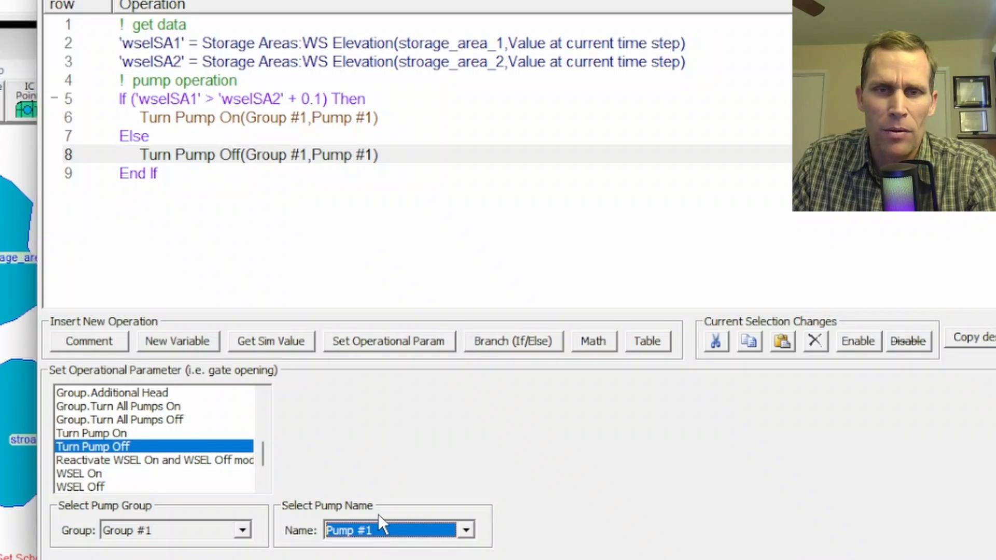
{"action": "left_click", "coordinate": [138, 194]}
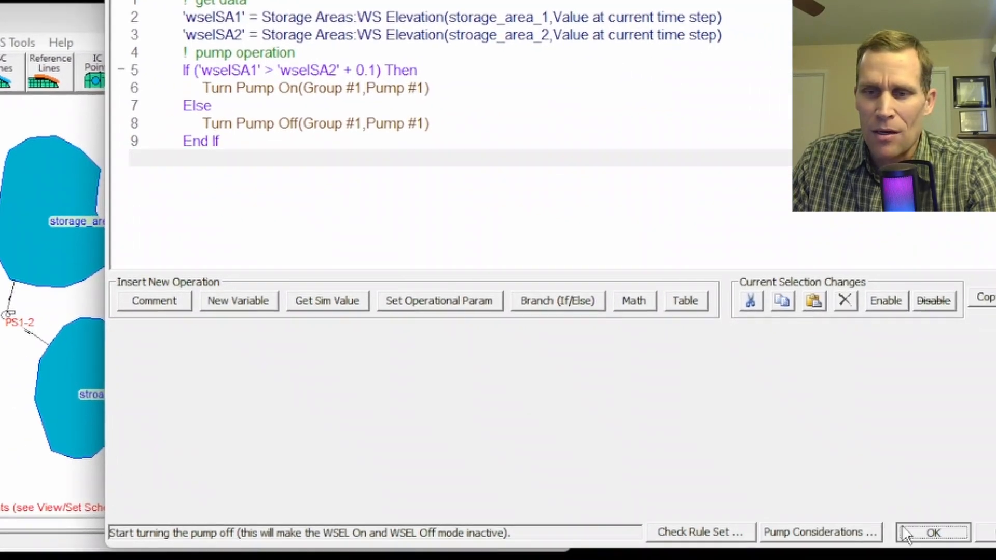
Accept the pump station rules and save the unsteady flow data under the new title "pumping".
{"action": "left_click", "coordinate": [906, 529]}
{"action": "left_click", "coordinate": [611, 456]}
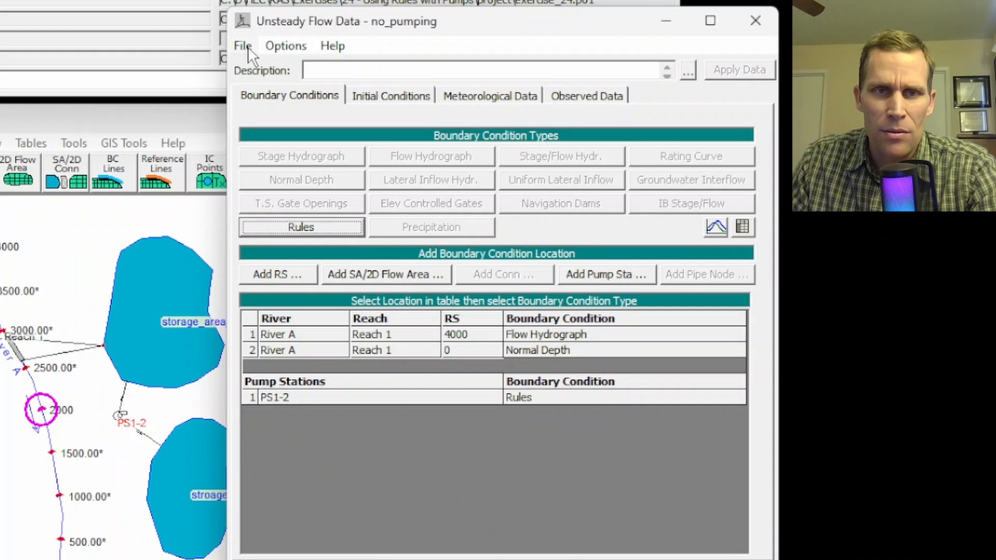
{"action": "left_click", "coordinate": [247, 48]}
{"action": "left_click", "coordinate": [278, 110]}
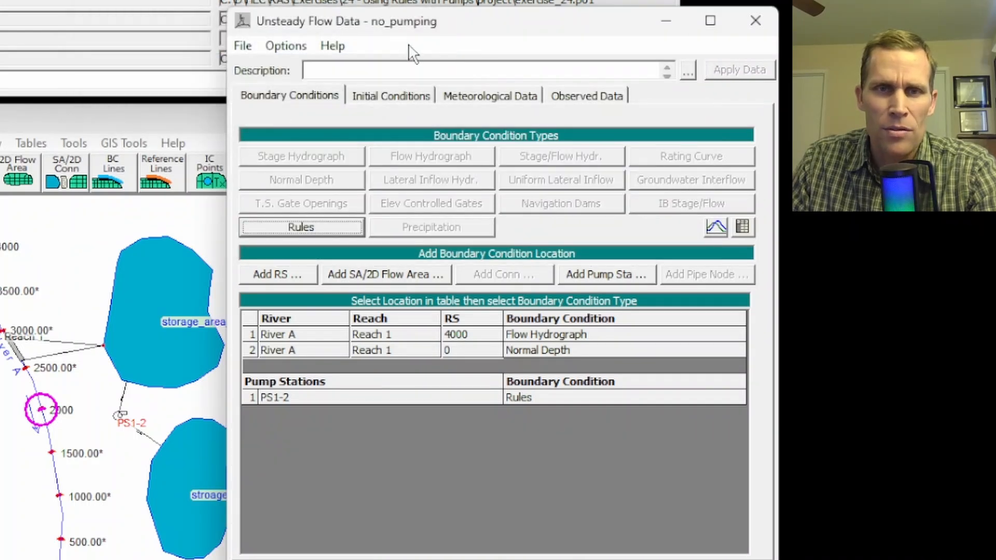
{"action": "left_click", "coordinate": [245, 48]}
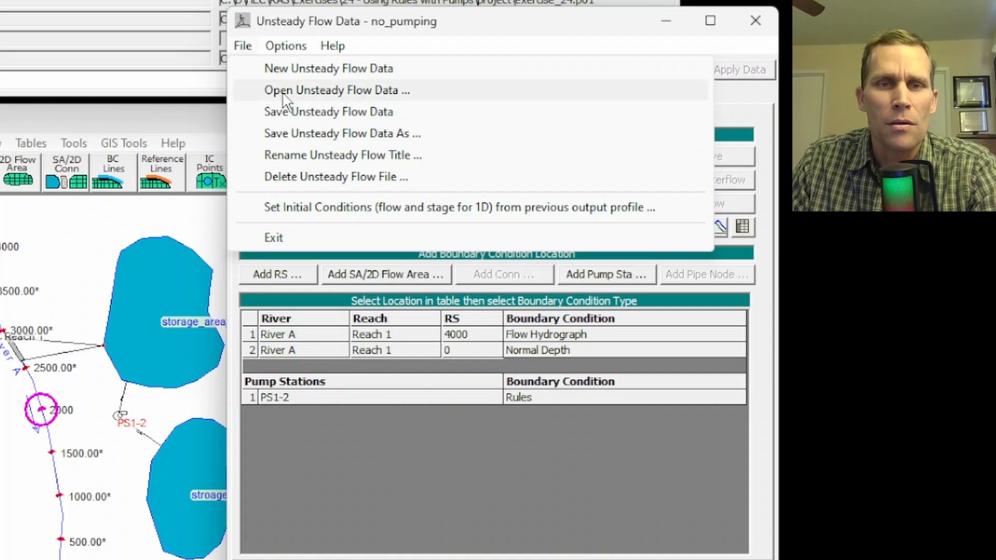
{"action": "left_click", "coordinate": [307, 133]}
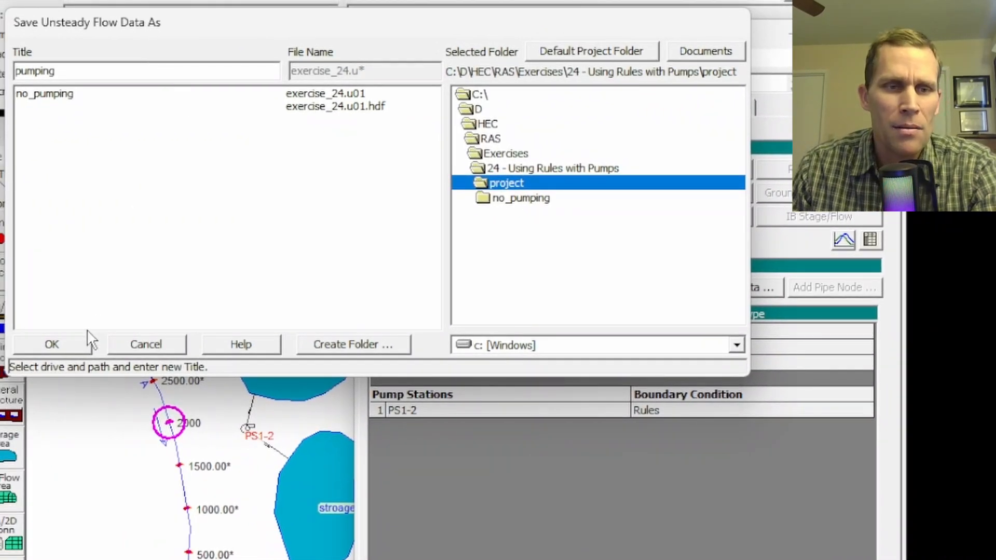
{"action": "left_click", "coordinate": [87, 343]}
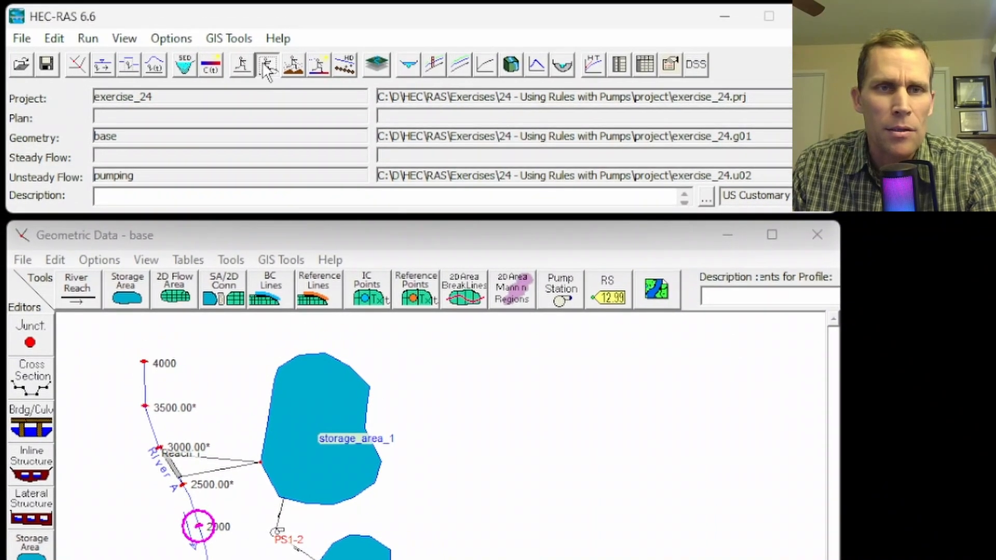
Save the unsteady plan as "pumping" with the short identifier "pumping" and compute it.
{"action": "left_click", "coordinate": [267, 64]}
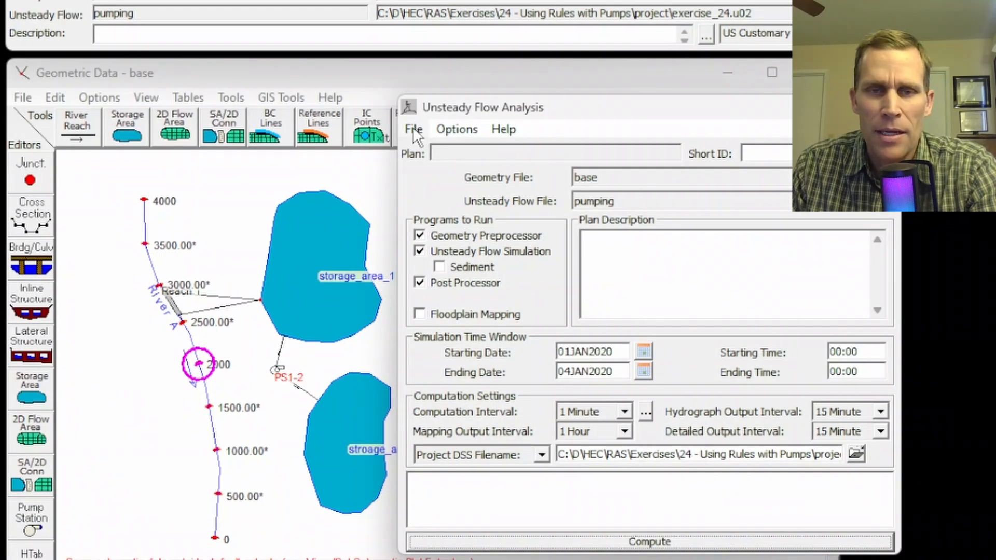
{"action": "left_click", "coordinate": [413, 130]}
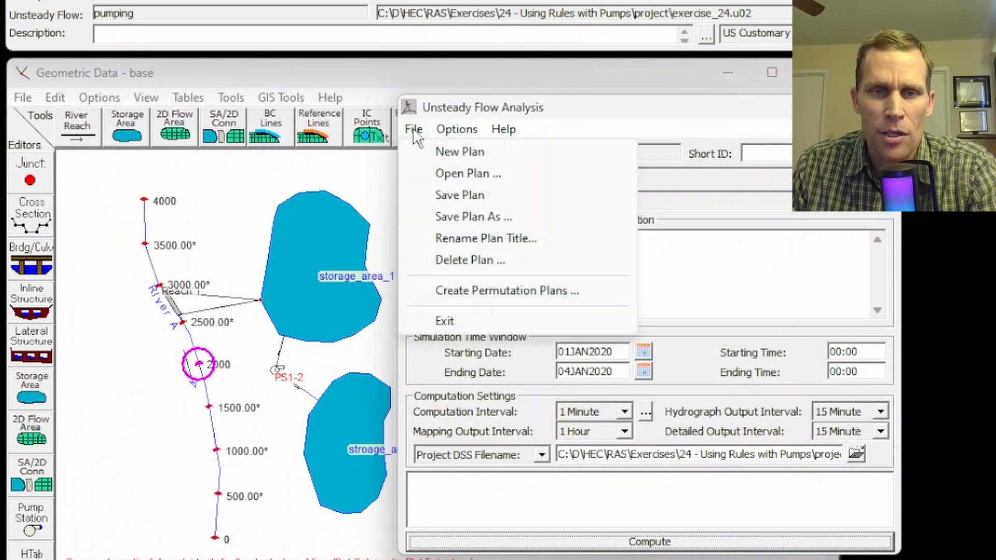
{"action": "left_click", "coordinate": [418, 194]}
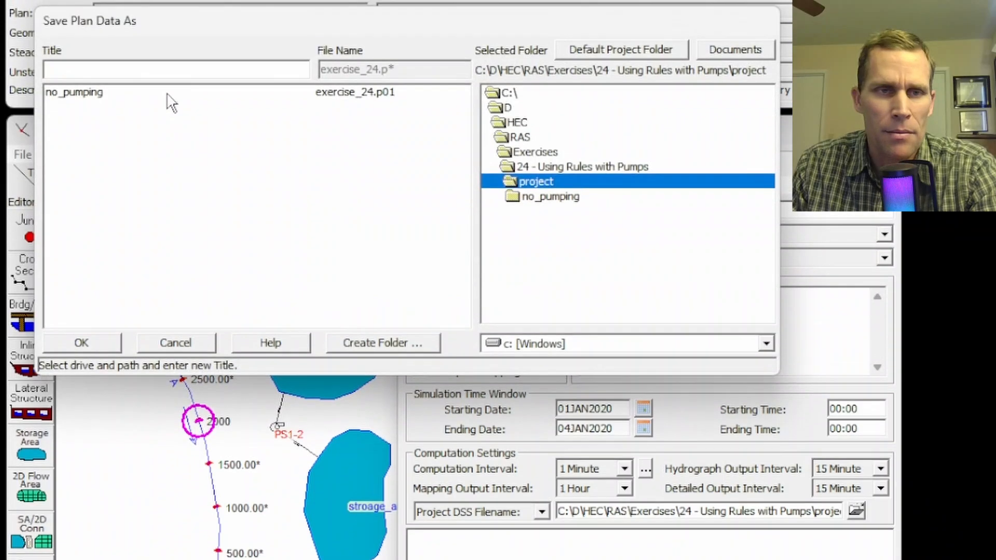
{"action": "type", "text": "pumping"}
{"action": "left_click", "coordinate": [115, 340]}
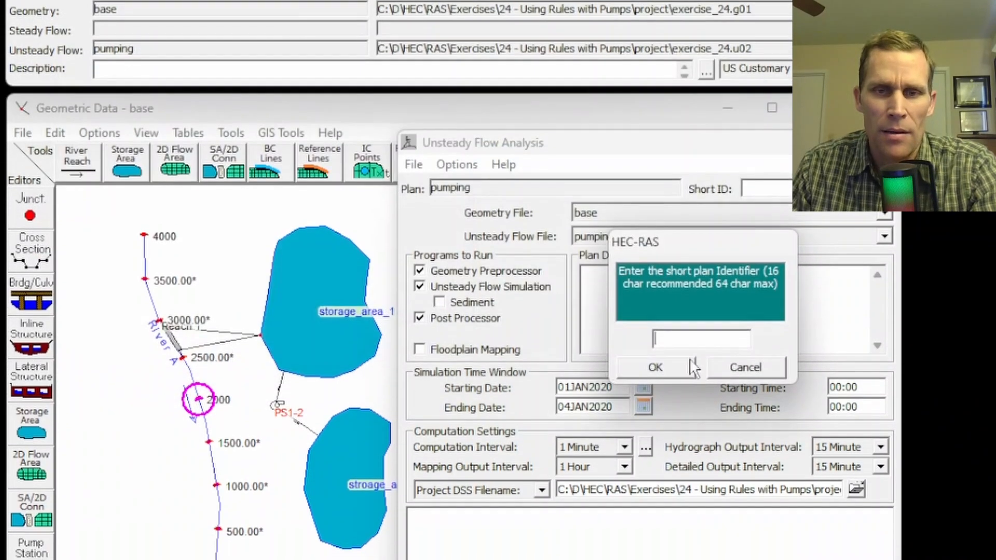
{"action": "type", "text": "pumping"}
{"action": "left_click", "coordinate": [657, 331]}
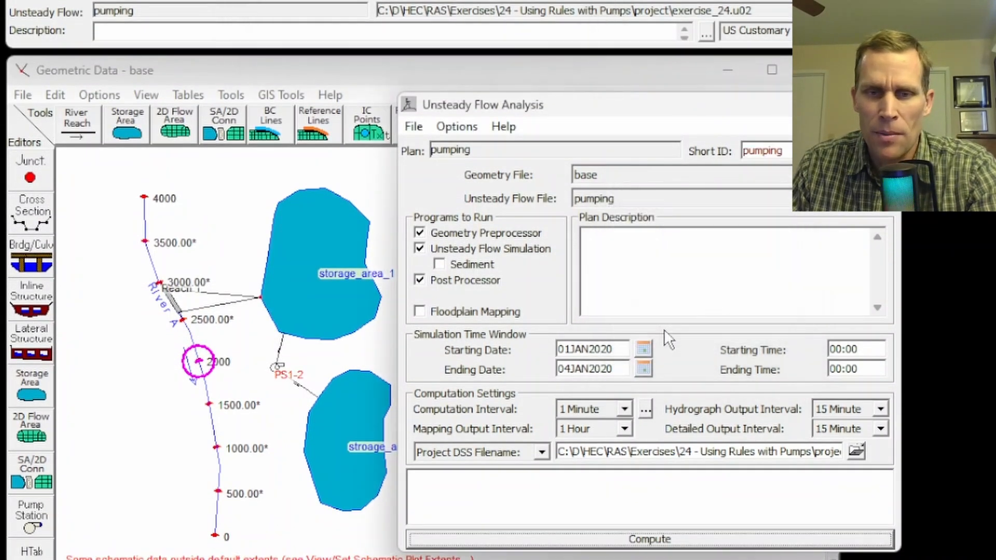
{"action": "left_click", "coordinate": [642, 541]}
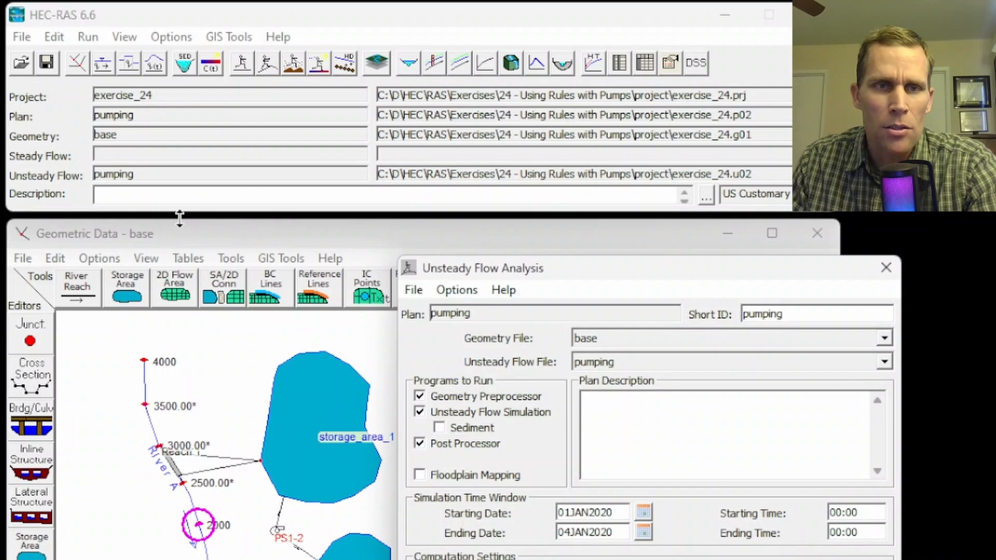
Display the stage and flow hydrograph for pump station PS1-2.
{"action": "left_click", "coordinate": [116, 38]}
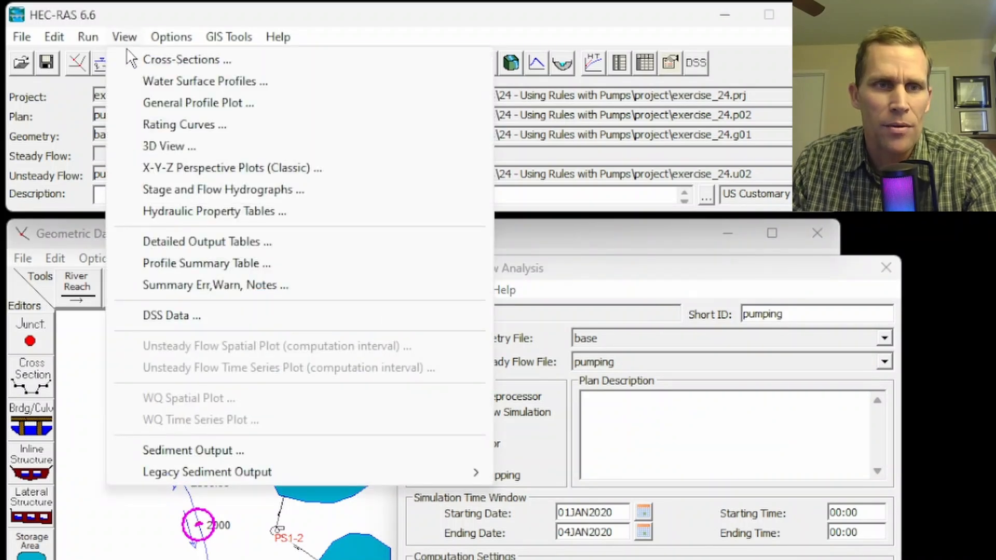
{"action": "left_click", "coordinate": [193, 193]}
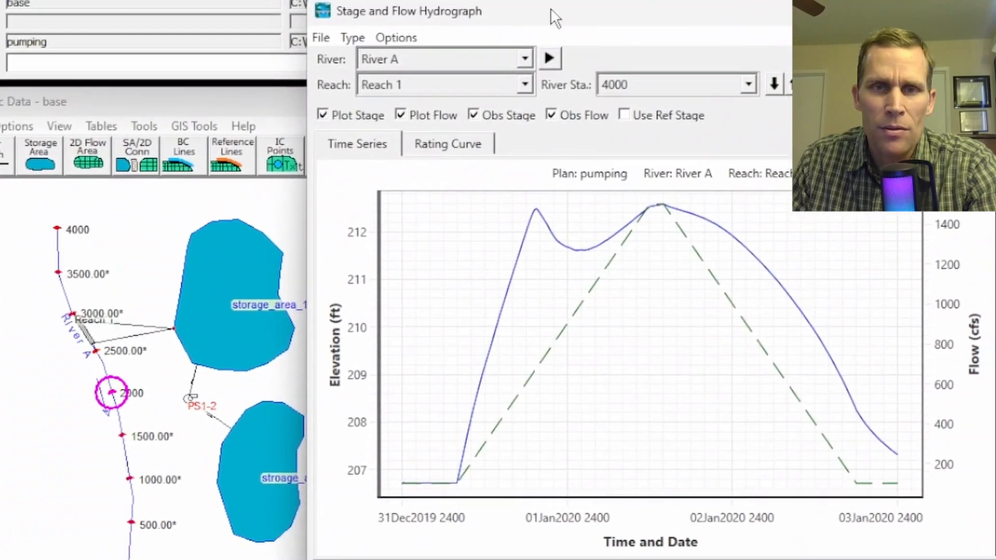
{"action": "left_click", "coordinate": [312, 25]}
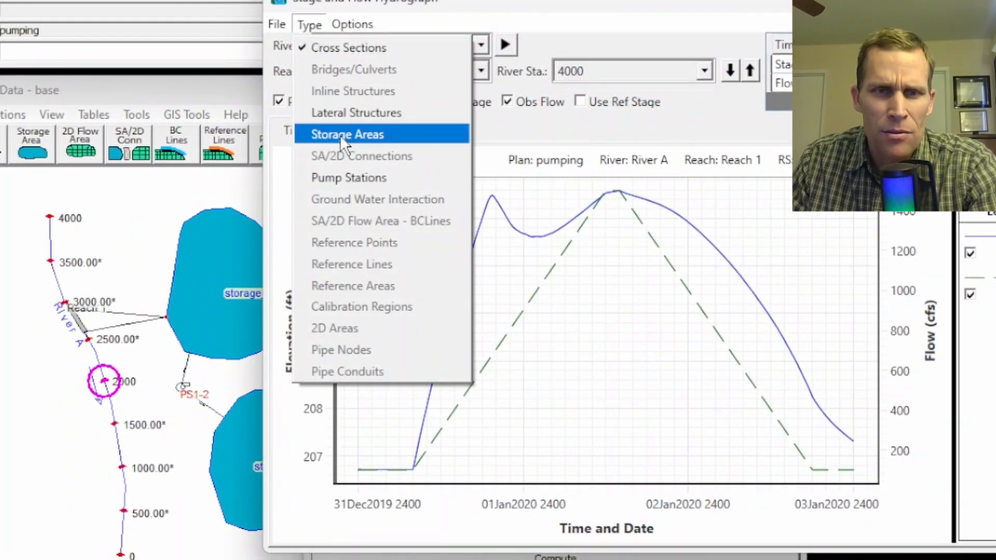
{"action": "left_click", "coordinate": [347, 179]}
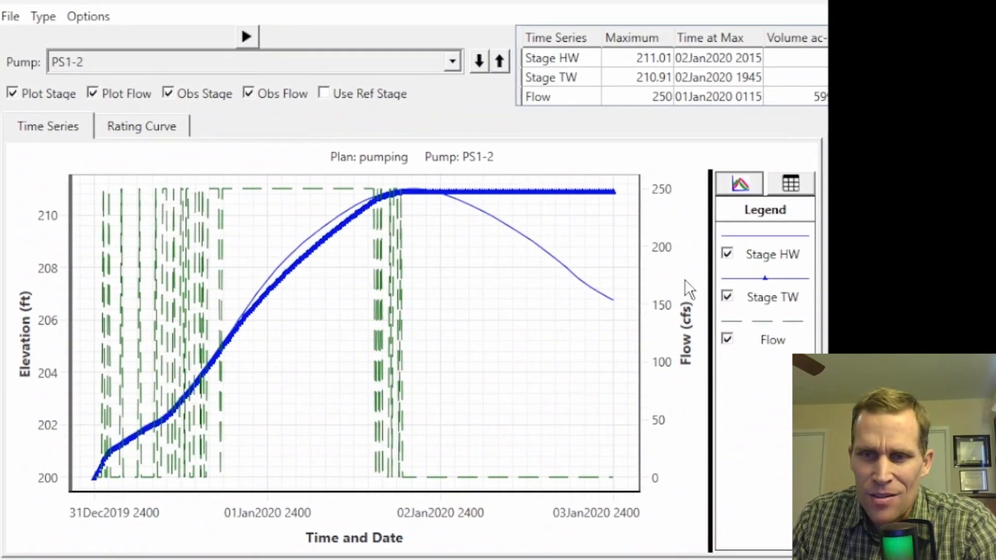
Compare the pump station's plotted series by toggling Stage HW and Flow off and on and highlighting Stage TW.
{"action": "left_click", "coordinate": [727, 253]}
{"action": "left_click", "coordinate": [727, 253]}
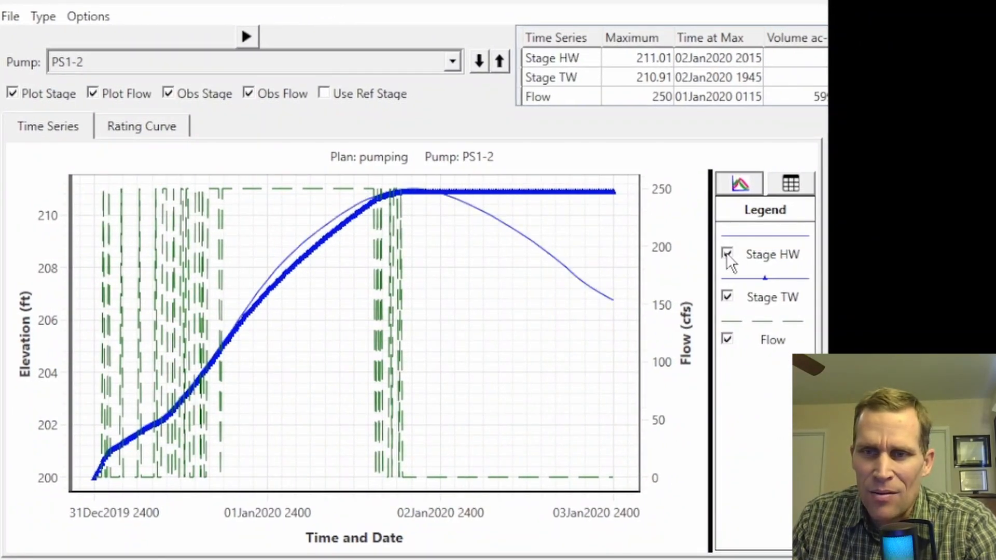
{"action": "left_click", "coordinate": [726, 291]}
{"action": "left_click", "coordinate": [727, 339]}
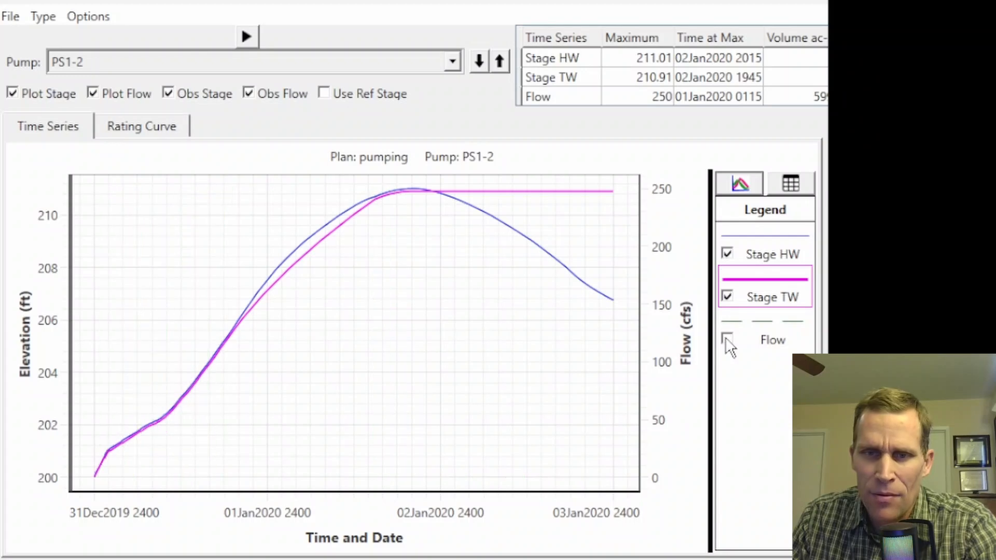
{"action": "left_click", "coordinate": [726, 338]}
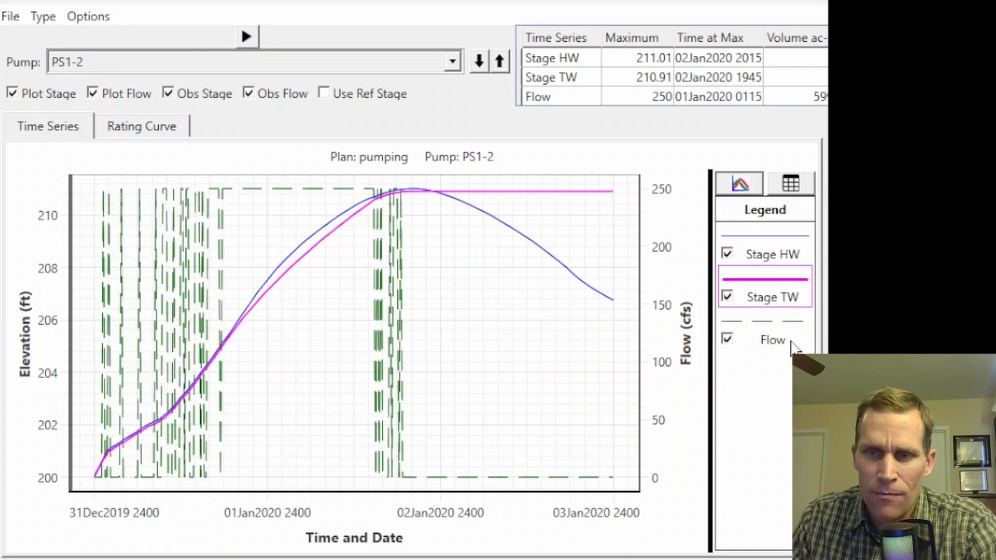
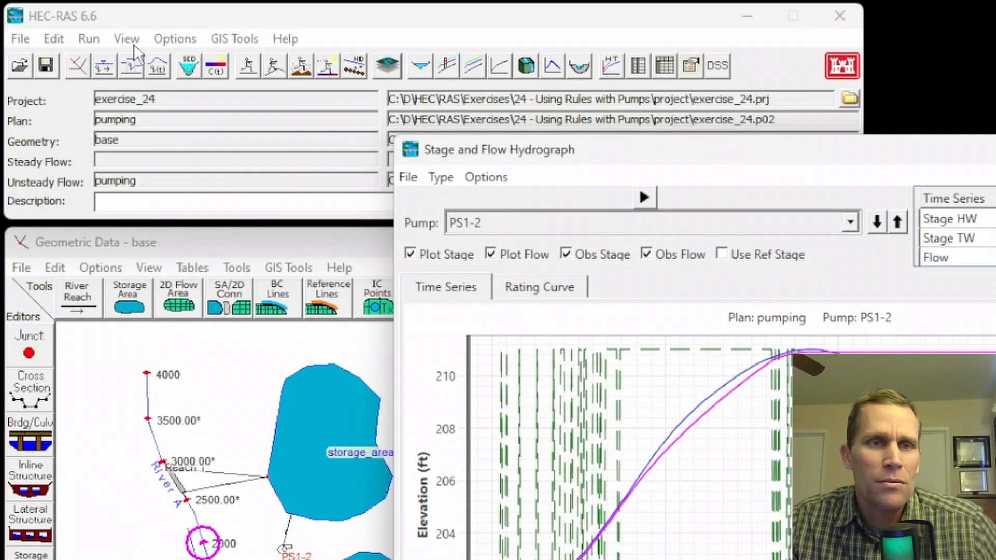
Display the profile summary table for the pumping plan using the Lateral Structures standard table.
{"action": "left_click", "coordinate": [128, 41]}
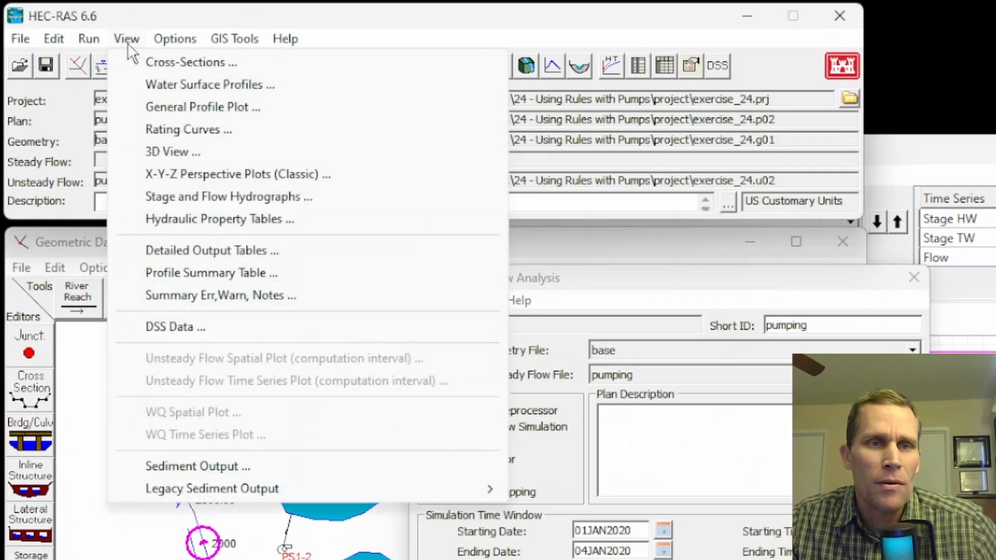
{"action": "left_click", "coordinate": [181, 275]}
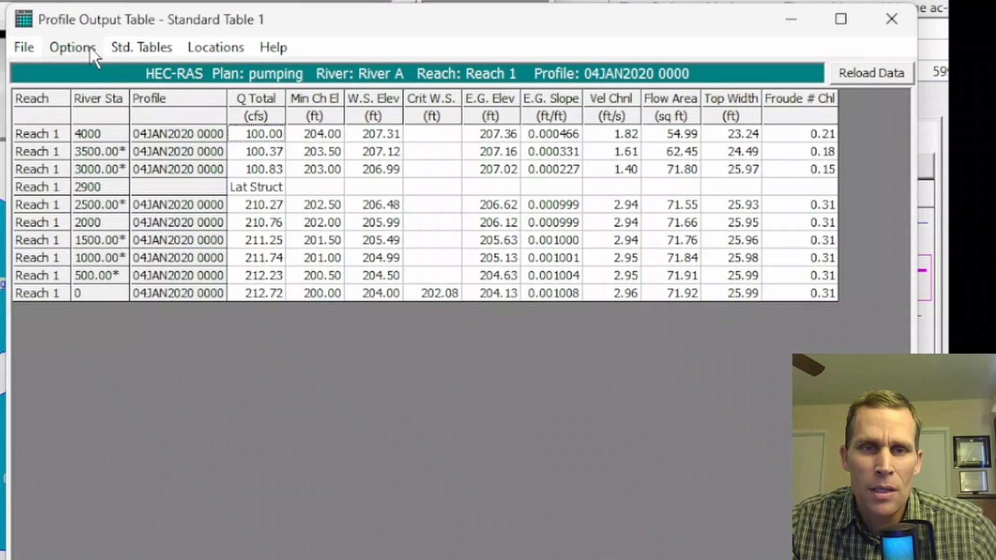
{"action": "left_click", "coordinate": [454, 219]}
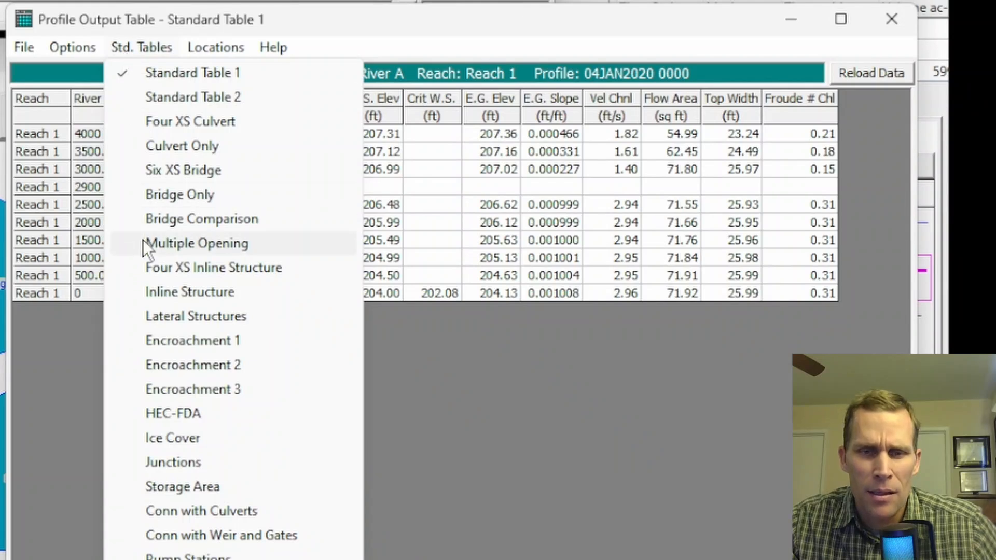
{"action": "left_click", "coordinate": [176, 315]}
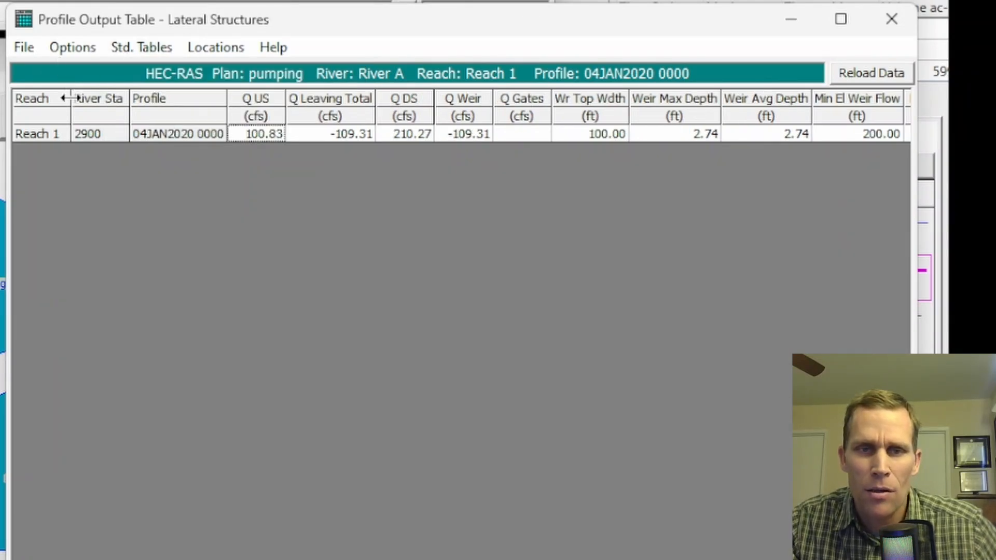
Include every time-step profile except Max WS in the lateral structures table.
{"action": "left_click", "coordinate": [77, 46]}
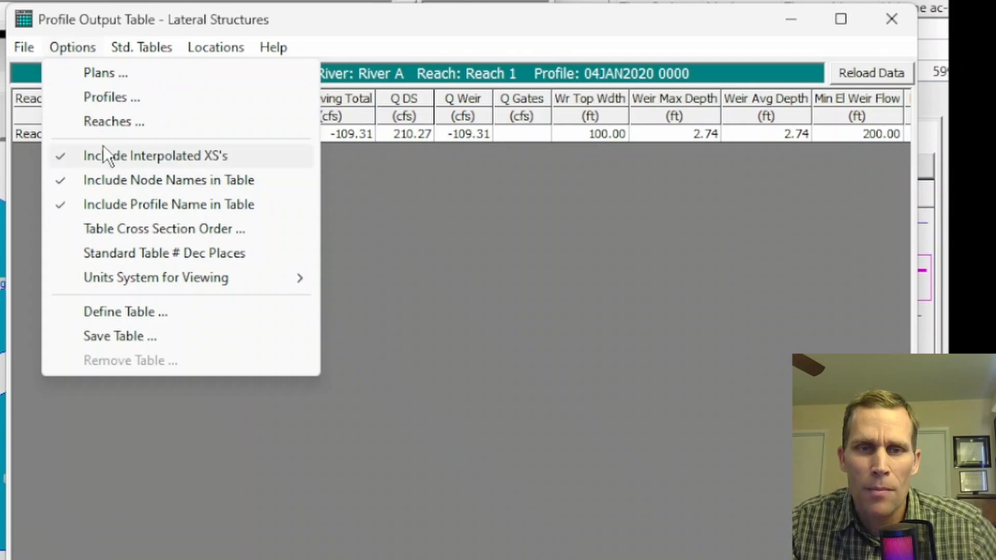
{"action": "left_click", "coordinate": [101, 99]}
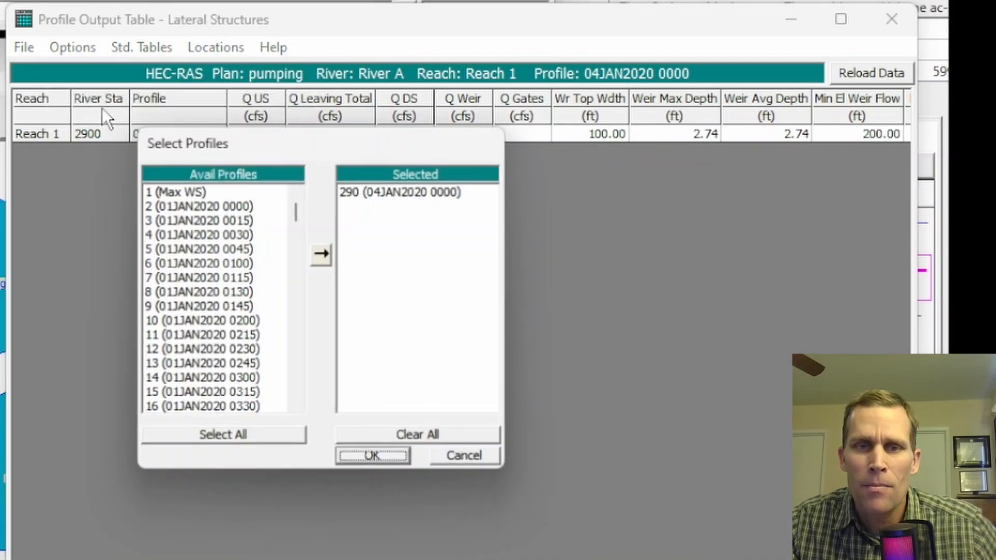
{"action": "left_click", "coordinate": [239, 436]}
{"action": "double_click", "coordinate": [369, 192]}
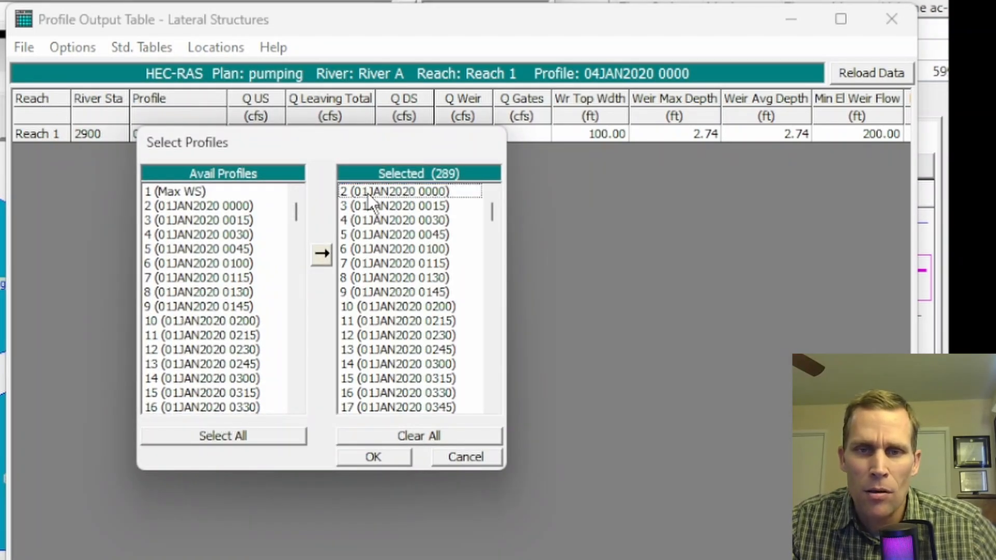
{"action": "left_click", "coordinate": [382, 461]}
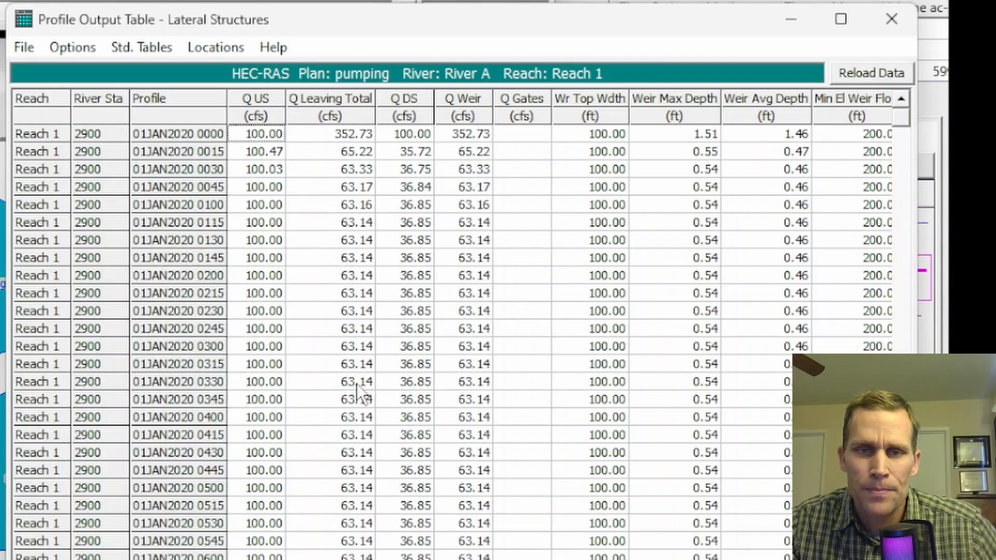
Examine the Q Leaving Total values of the lateral structure through the simulation period and close the table.
{"action": "left_click_drag", "start_coordinate": [358, 151], "coordinate": [356, 500]}
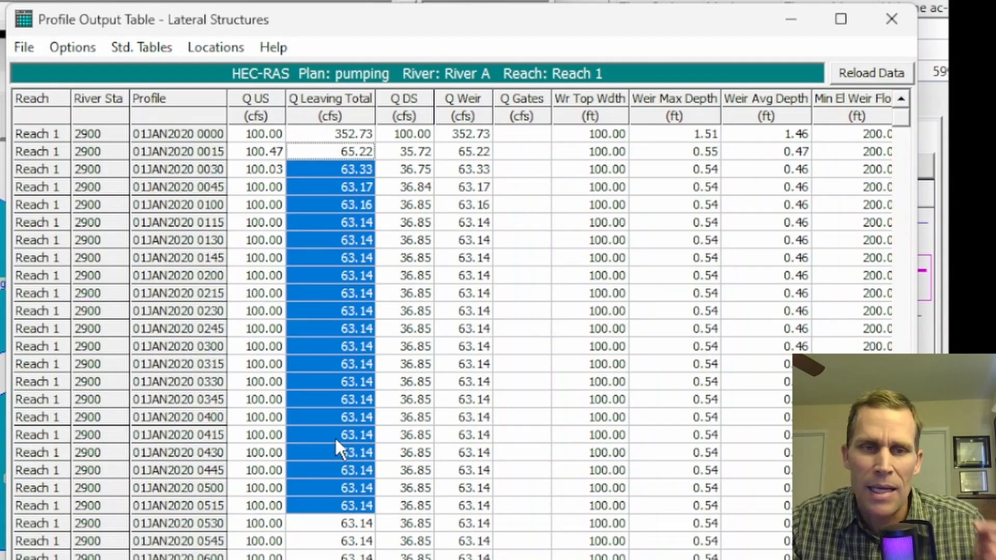
{"action": "left_click", "coordinate": [334, 382]}
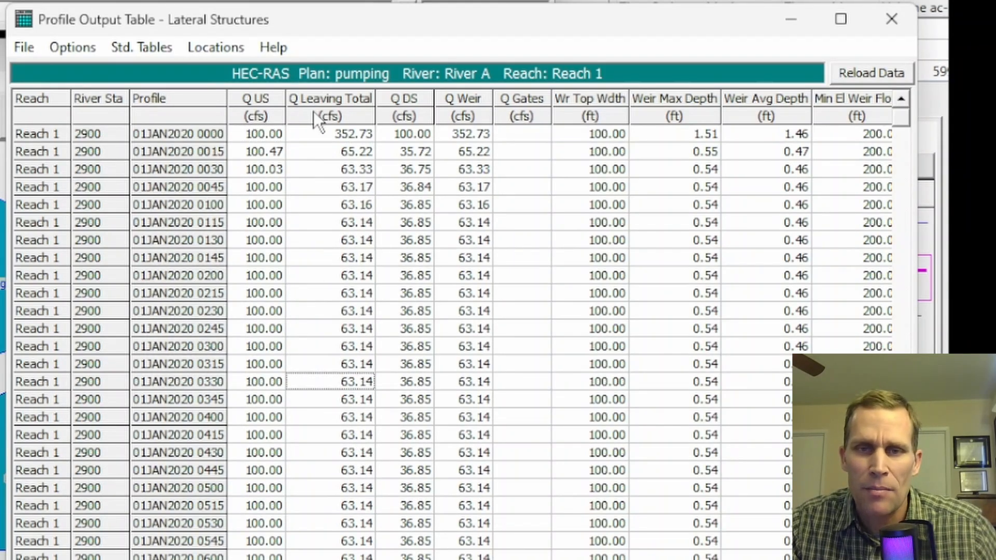
{"action": "scroll", "coordinate": [319, 326], "scroll_direction": "down", "scroll_amount": 8}
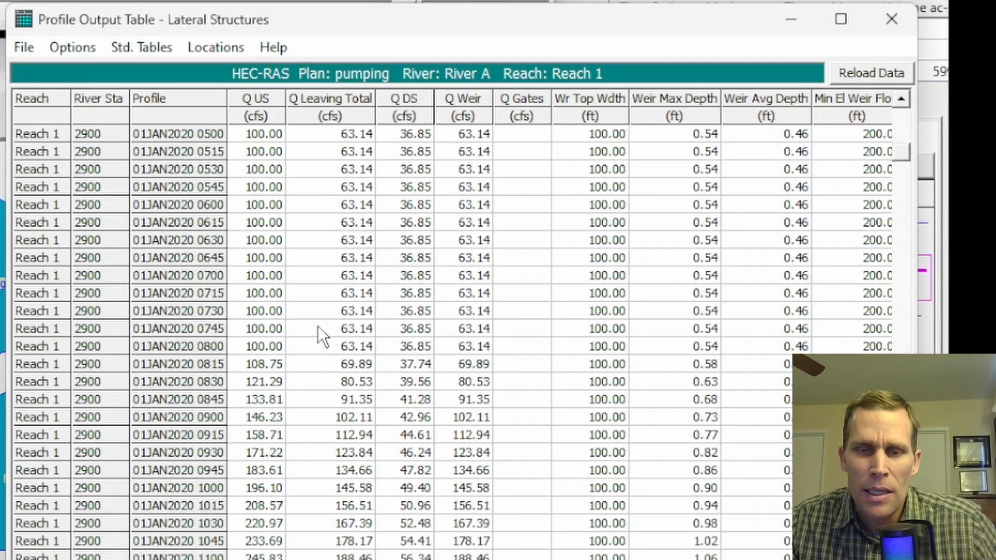
{"action": "left_click", "coordinate": [319, 258]}
{"action": "left_click_drag", "start_coordinate": [305, 360], "coordinate": [323, 456]}
{"action": "scroll", "coordinate": [317, 467], "scroll_direction": "down", "scroll_amount": 7}
{"action": "scroll", "coordinate": [313, 457], "scroll_direction": "down", "scroll_amount": 12}
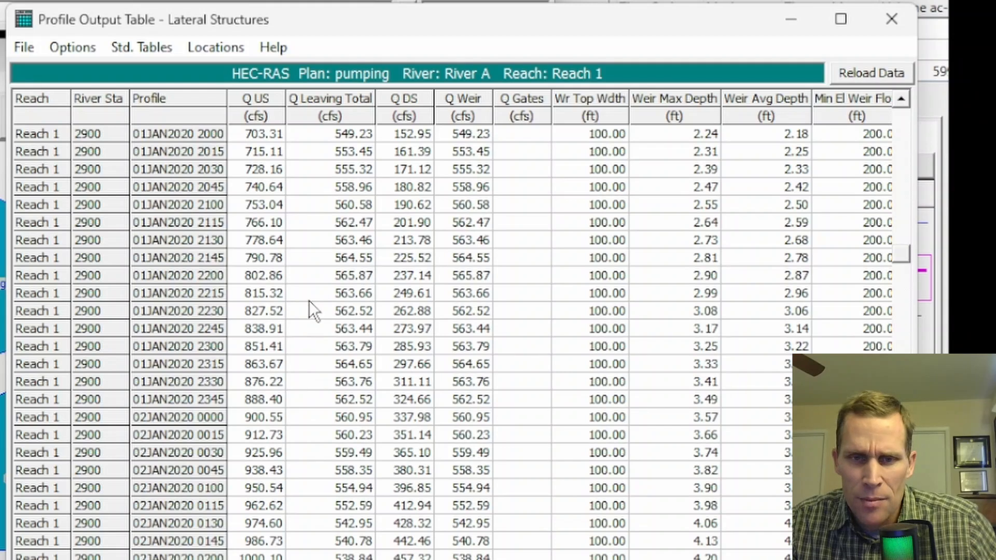
{"action": "left_click_drag", "start_coordinate": [311, 321], "coordinate": [315, 465]}
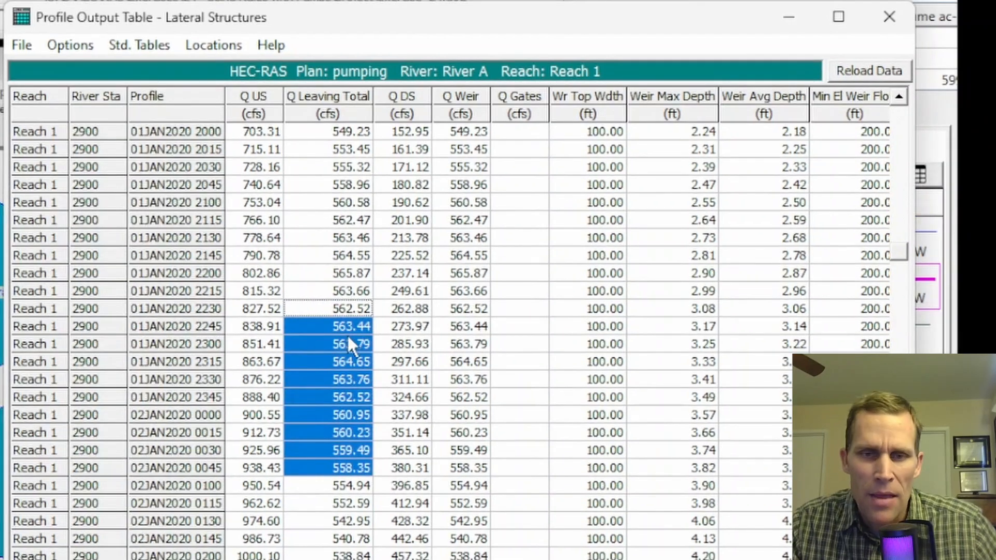
{"action": "scroll", "coordinate": [347, 335], "scroll_direction": "down", "scroll_amount": 1}
{"action": "scroll", "coordinate": [347, 347], "scroll_direction": "down", "scroll_amount": 20}
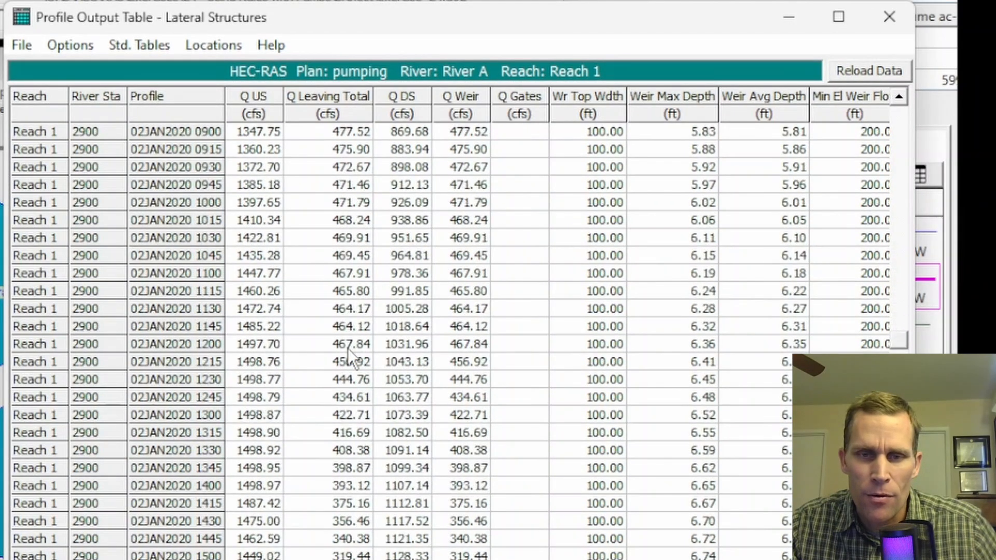
{"action": "scroll", "coordinate": [348, 348], "scroll_direction": "down", "scroll_amount": 11}
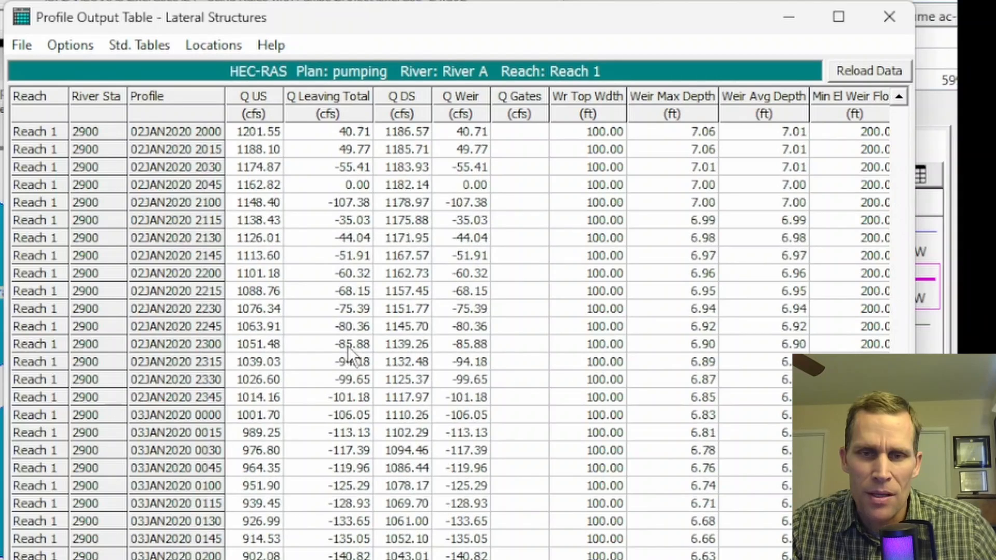
{"action": "left_click_drag", "start_coordinate": [333, 185], "coordinate": [353, 540]}
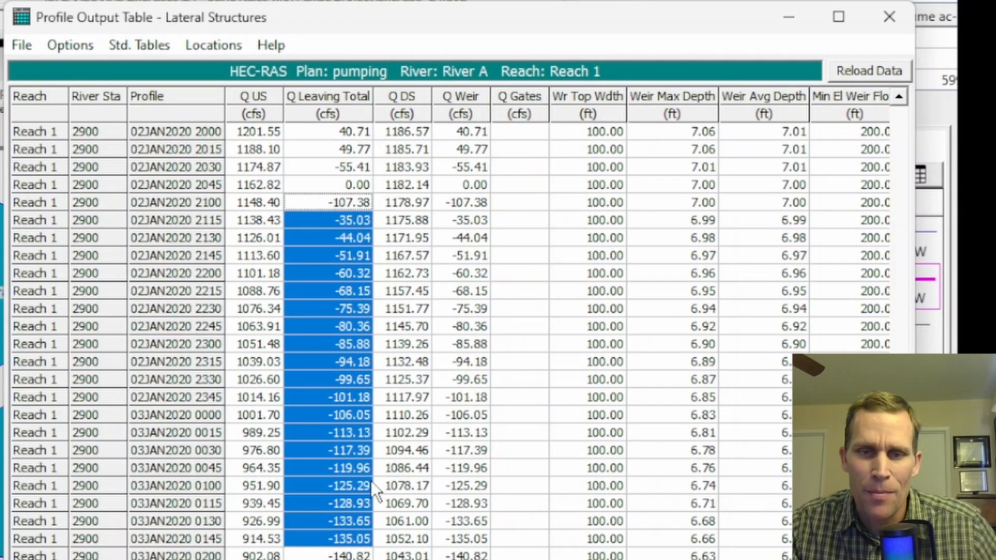
{"action": "scroll", "coordinate": [384, 467], "scroll_direction": "down", "scroll_amount": 5}
{"action": "scroll", "coordinate": [396, 435], "scroll_direction": "down", "scroll_amount": 3}
{"action": "left_click_drag", "start_coordinate": [330, 220], "coordinate": [337, 486]}
{"action": "left_click", "coordinate": [888, 14]}
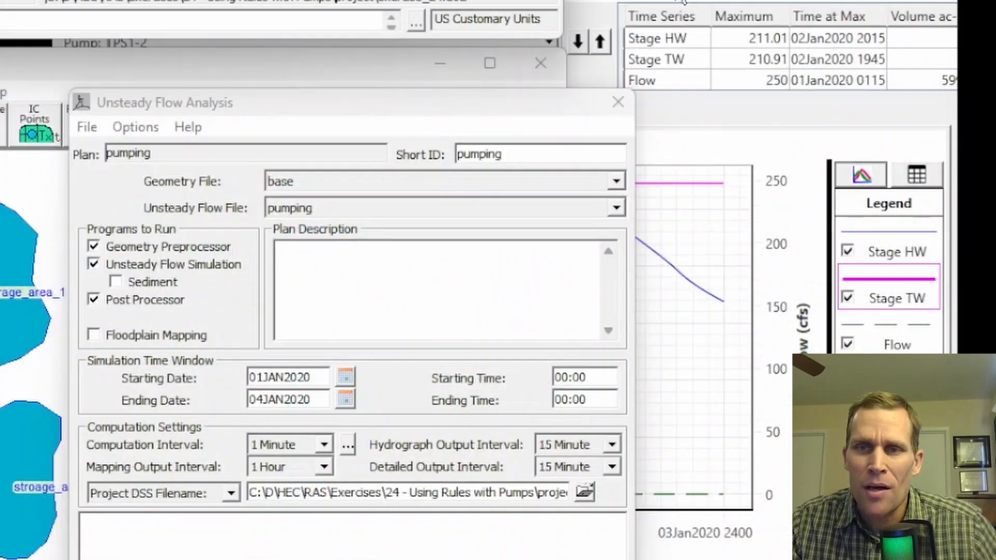
Switch the stage and flow hydrograph from the pump station to the lateral structure at river station 2900.
{"action": "left_click", "coordinate": [675, 1]}
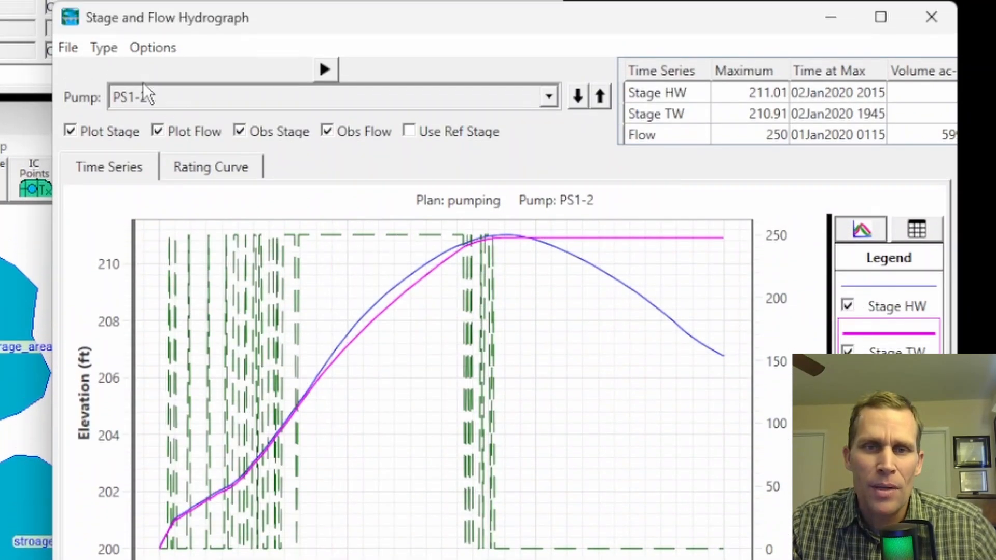
{"action": "left_click", "coordinate": [104, 57]}
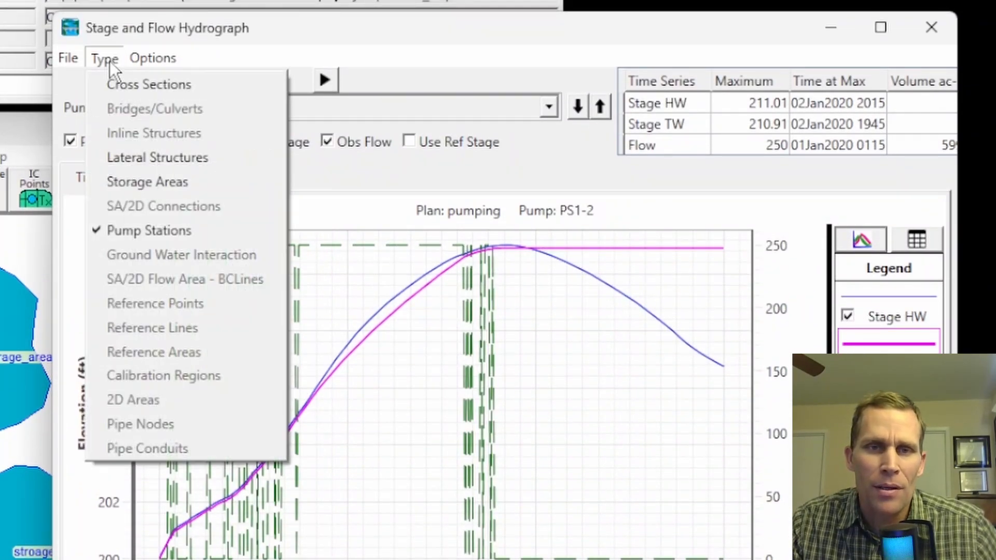
{"action": "left_click", "coordinate": [124, 152]}
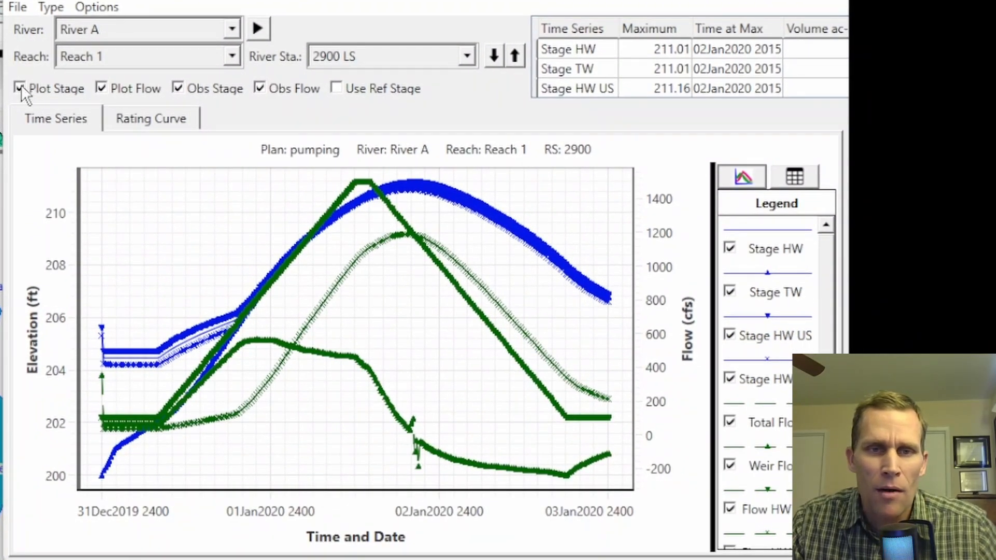
Plot only computed flows without Weir Flow, styled as solid lines with Total Flow green, Flow HW US red and Flow HW DS blue.
{"action": "left_click", "coordinate": [20, 86]}
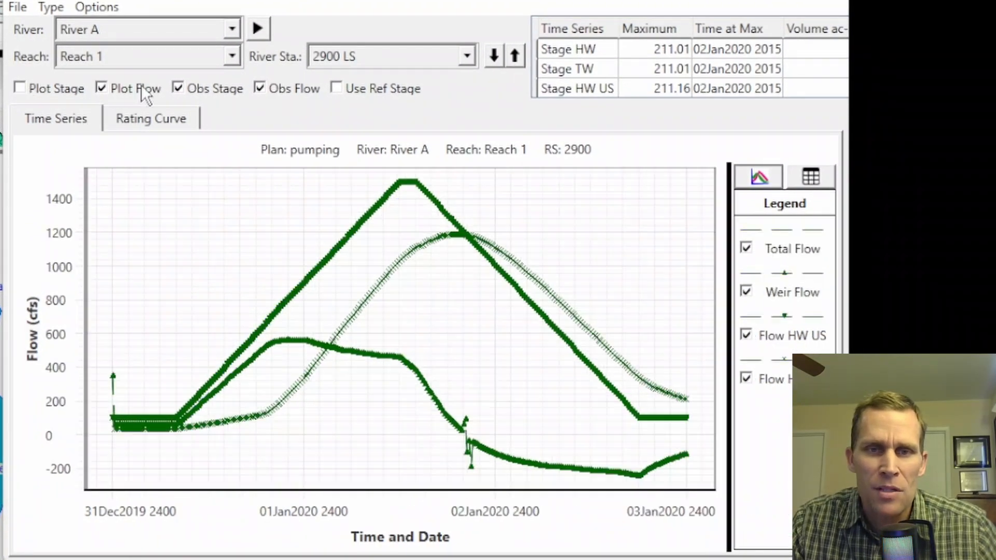
{"action": "left_click", "coordinate": [266, 90]}
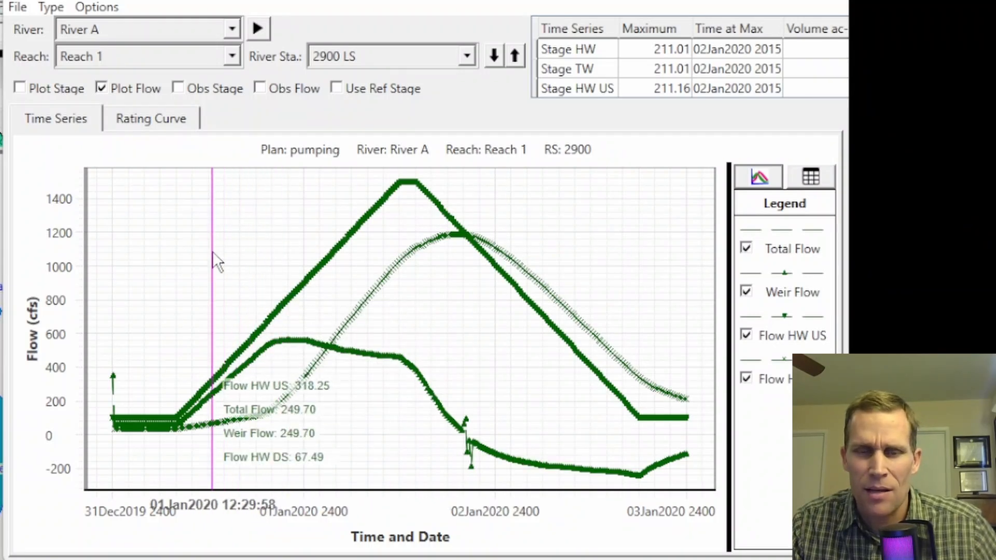
{"action": "right_click", "coordinate": [212, 251]}
{"action": "left_click", "coordinate": [287, 543]}
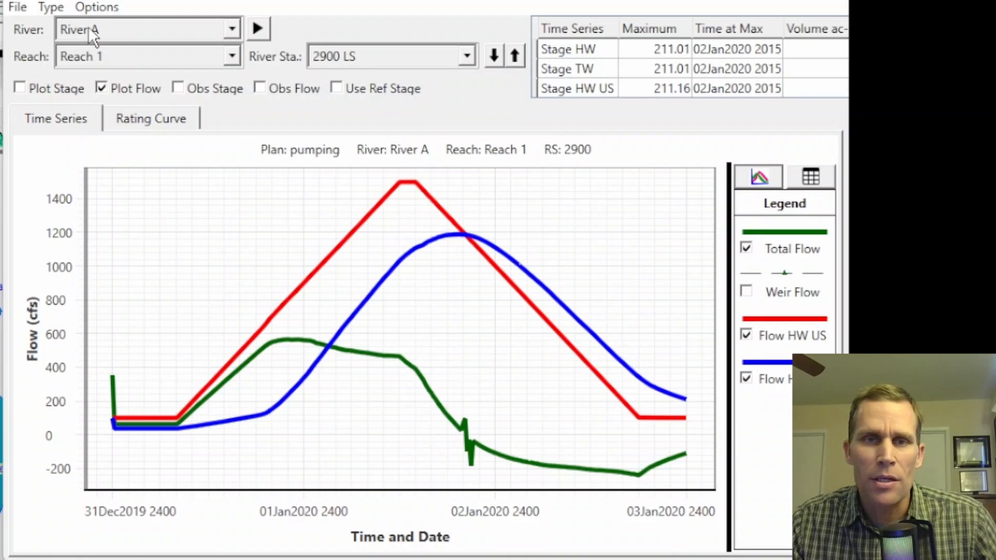
Display the hydrograph of pump station PS1-2 again with stages plotted and Stage TW highlighted.
{"action": "left_click", "coordinate": [52, 7]}
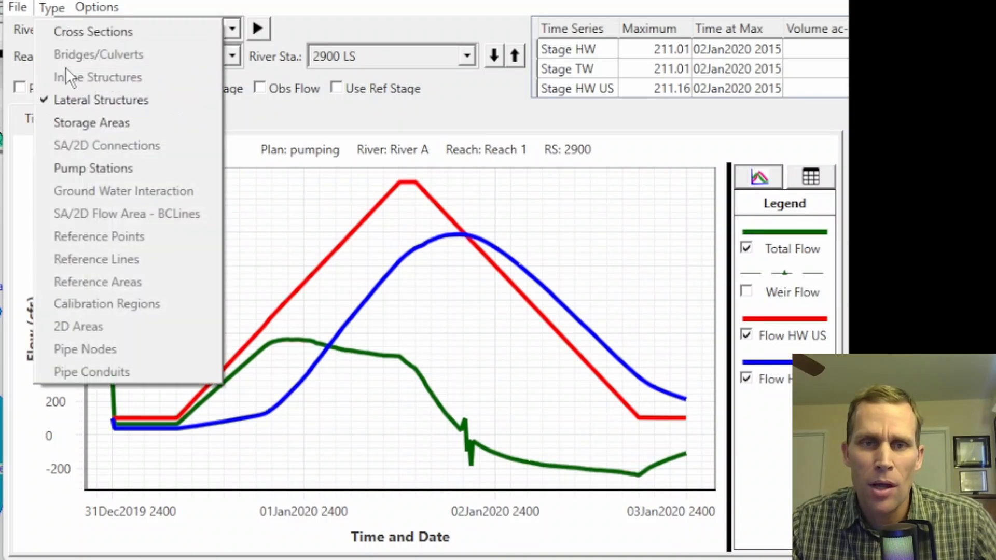
{"action": "left_click", "coordinate": [87, 165]}
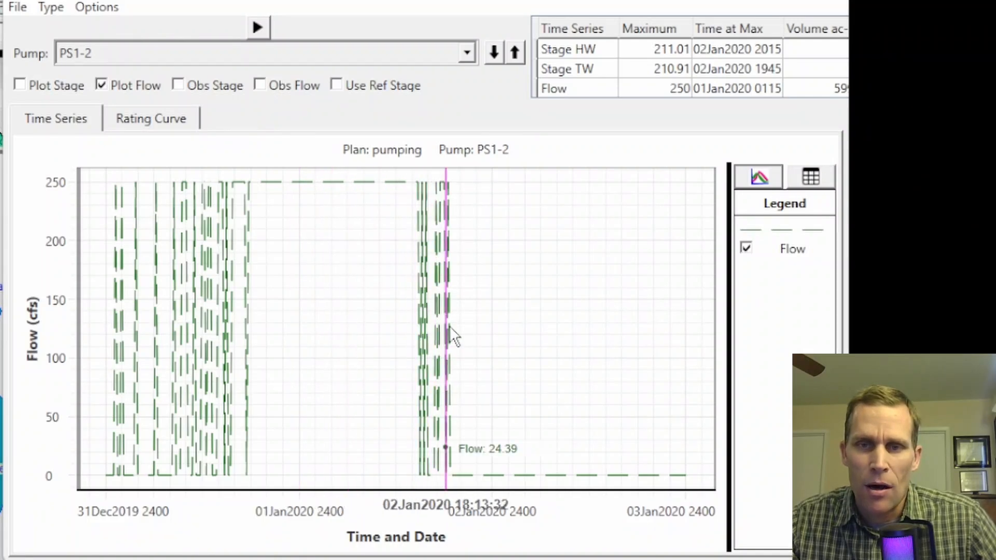
{"action": "left_click", "coordinate": [20, 85]}
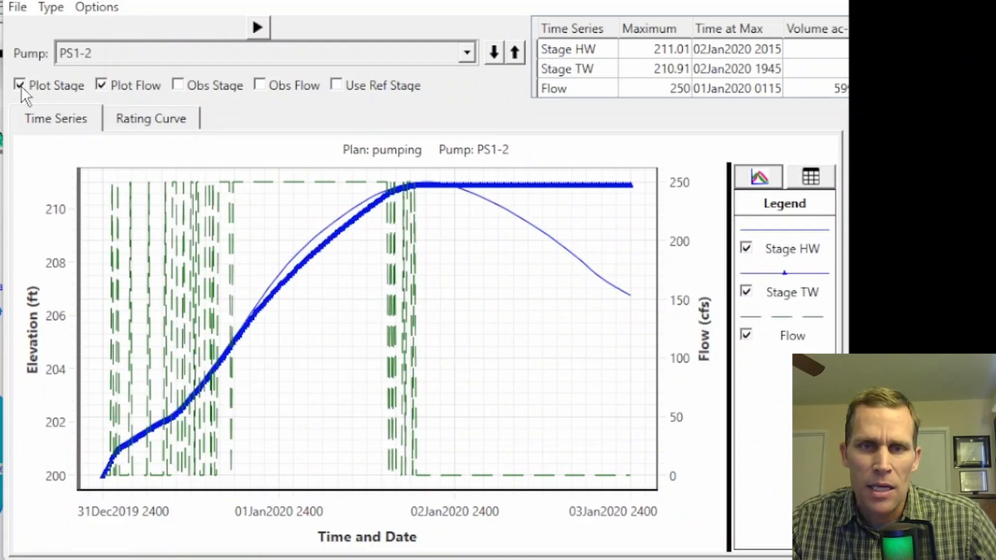
{"action": "left_click", "coordinate": [749, 265]}
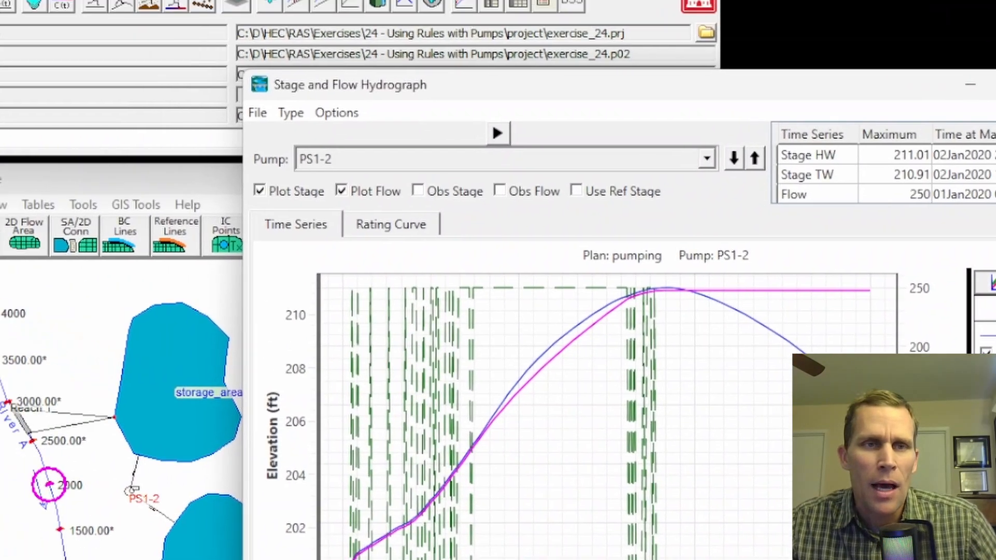
Reopen the profile summary table and display the Pump Stations standard table.
{"action": "left_click", "coordinate": [132, 42]}
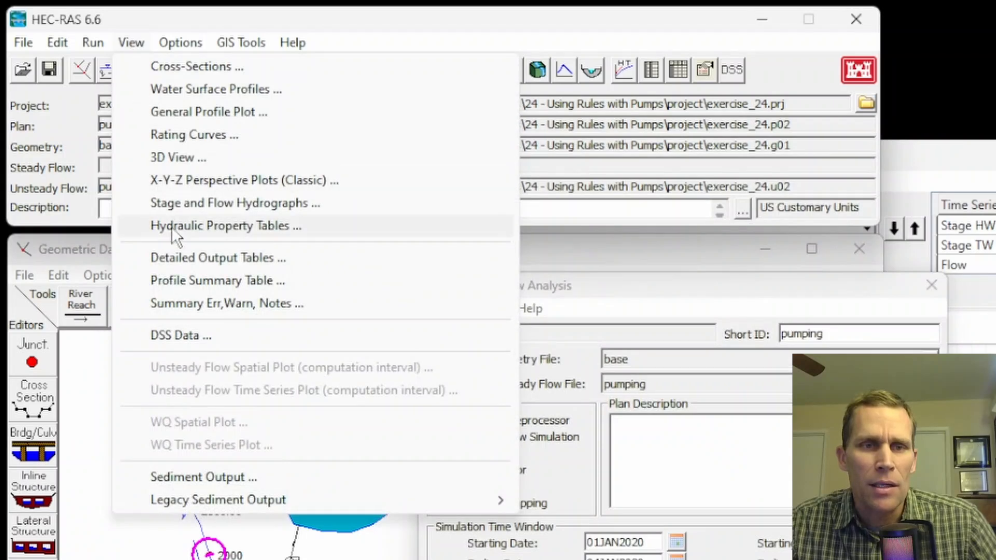
{"action": "left_click", "coordinate": [184, 276]}
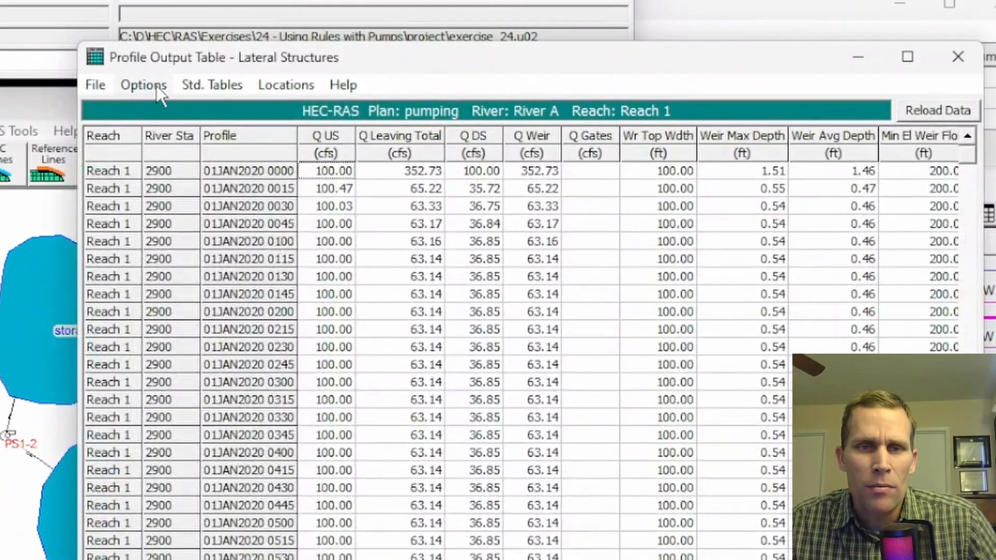
{"action": "left_click", "coordinate": [384, 178]}
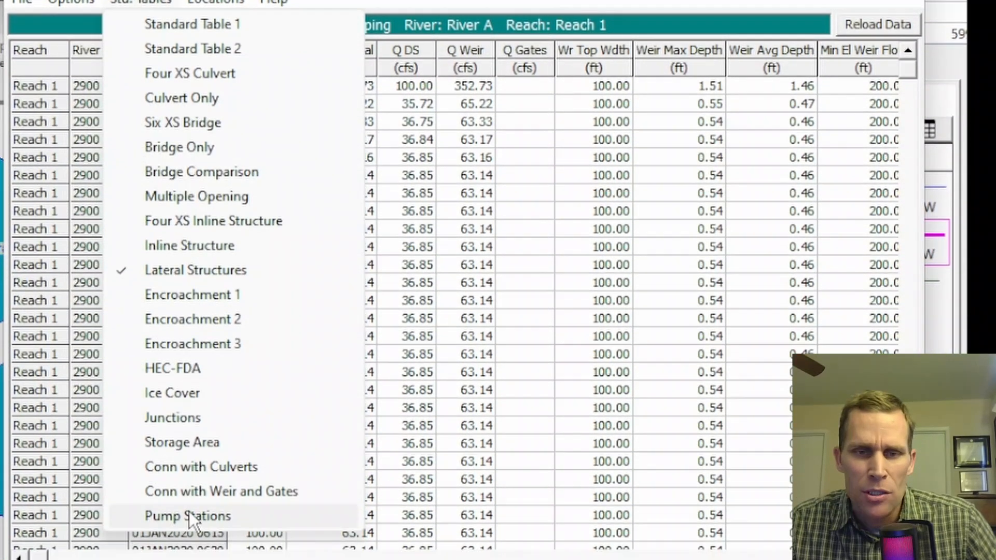
{"action": "left_click", "coordinate": [189, 511]}
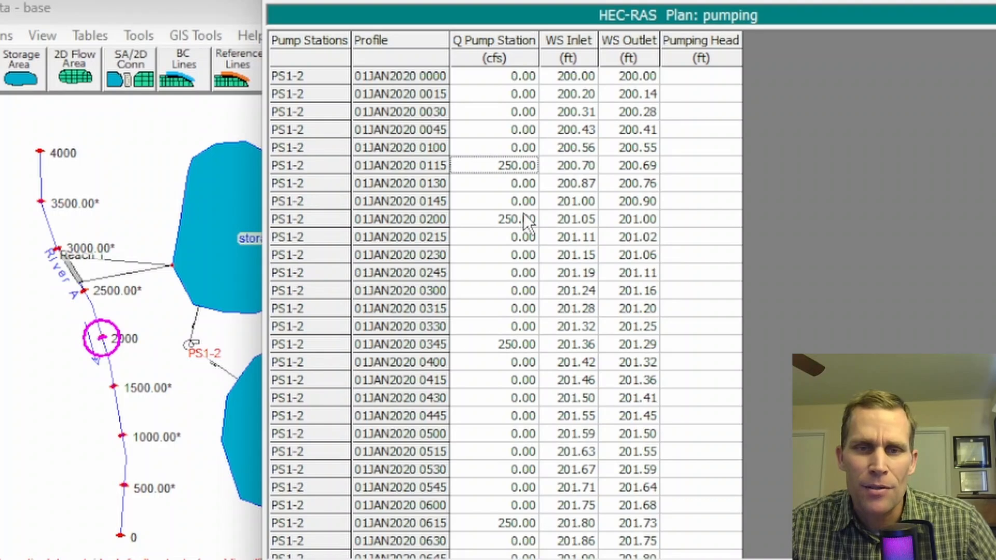
Examine when pump station PS1-2 switches on and off in the Q Pump Station column over the simulation period.
{"action": "left_click", "coordinate": [524, 213]}
{"action": "left_click", "coordinate": [528, 339]}
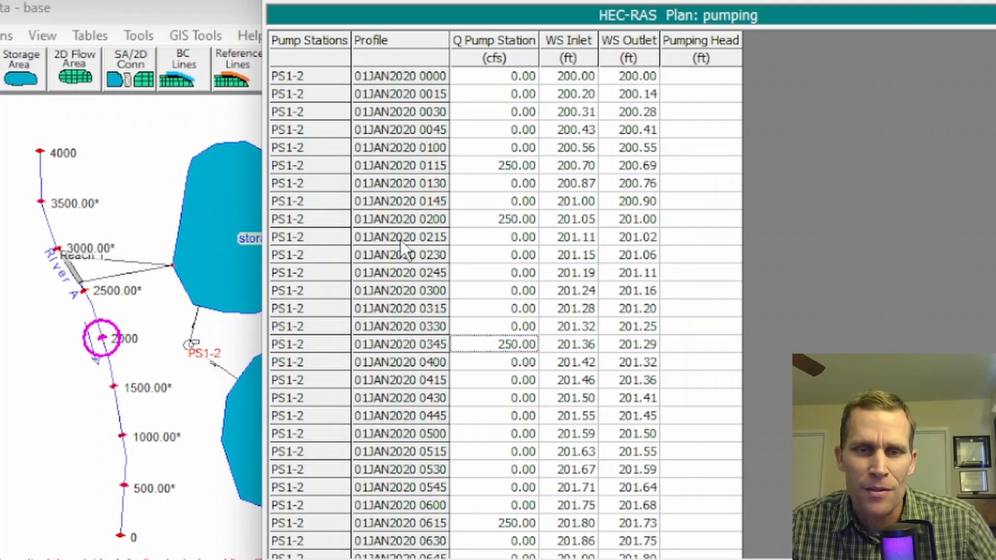
{"action": "scroll", "coordinate": [472, 410], "scroll_direction": "down", "scroll_amount": 12}
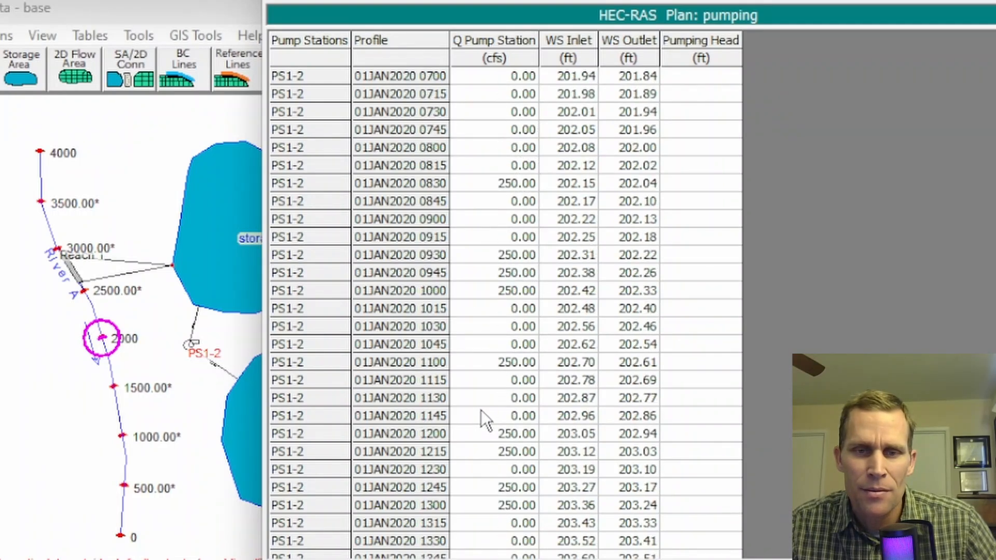
{"action": "scroll", "coordinate": [490, 344], "scroll_direction": "down", "scroll_amount": 12}
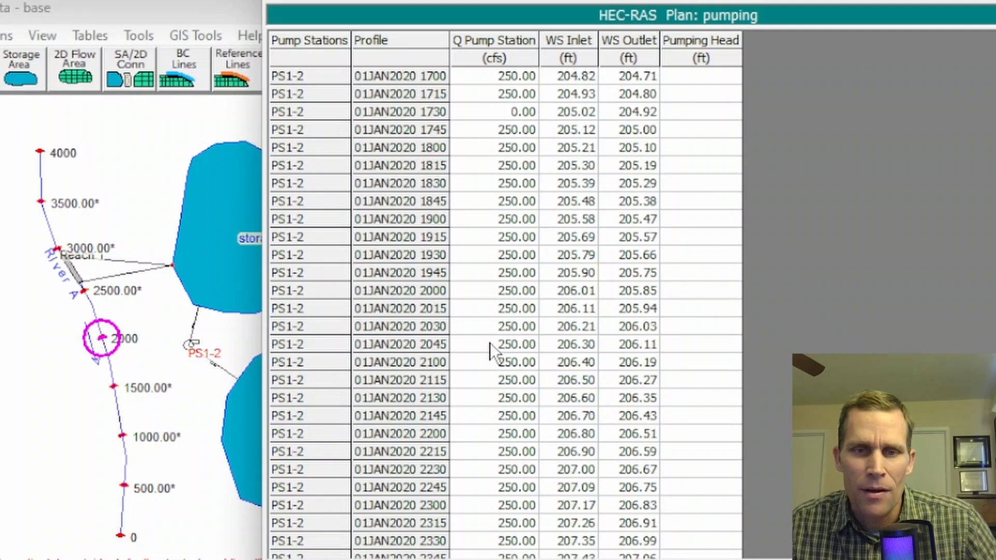
{"action": "left_click_drag", "start_coordinate": [491, 184], "coordinate": [516, 506]}
{"action": "scroll", "coordinate": [516, 468], "scroll_direction": "down", "scroll_amount": 20}
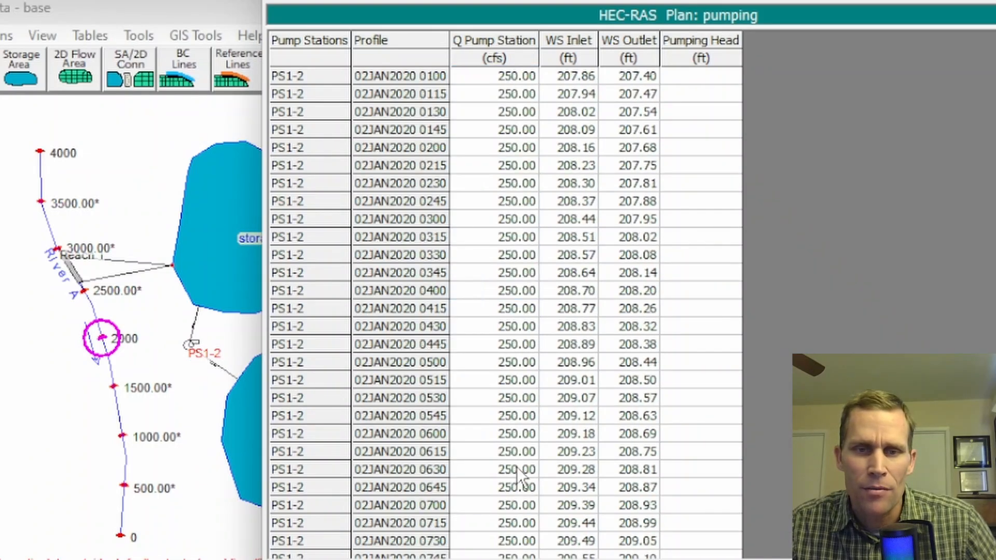
{"action": "scroll", "coordinate": [514, 450], "scroll_direction": "down", "scroll_amount": 1}
{"action": "left_click_drag", "start_coordinate": [493, 290], "coordinate": [491, 335]}
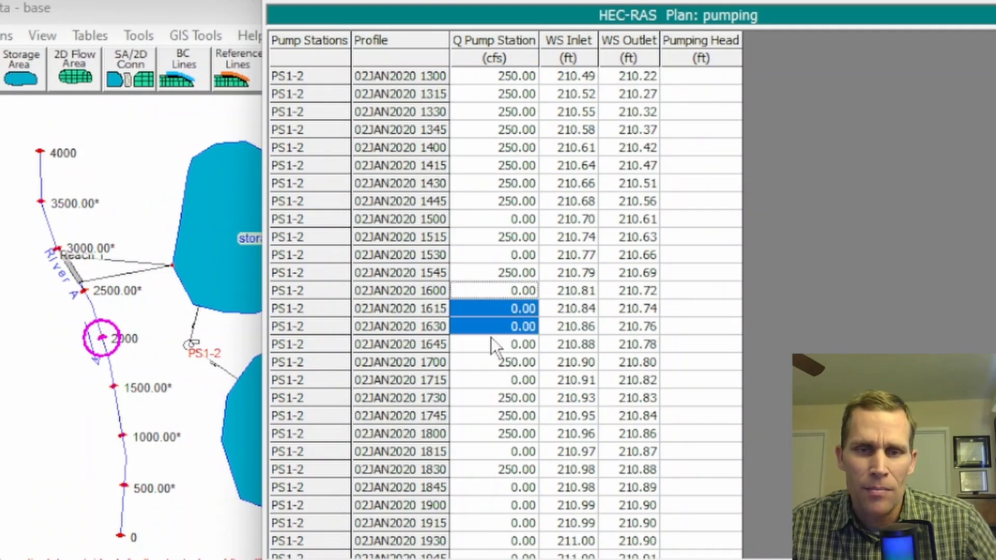
Finish reviewing PS1-2's pump flows over time and close the profile output table and the unsteady flow analysis window.
{"action": "scroll", "coordinate": [578, 340], "scroll_direction": "down", "scroll_amount": 8}
{"action": "scroll", "coordinate": [578, 339], "scroll_direction": "up", "scroll_amount": 7}
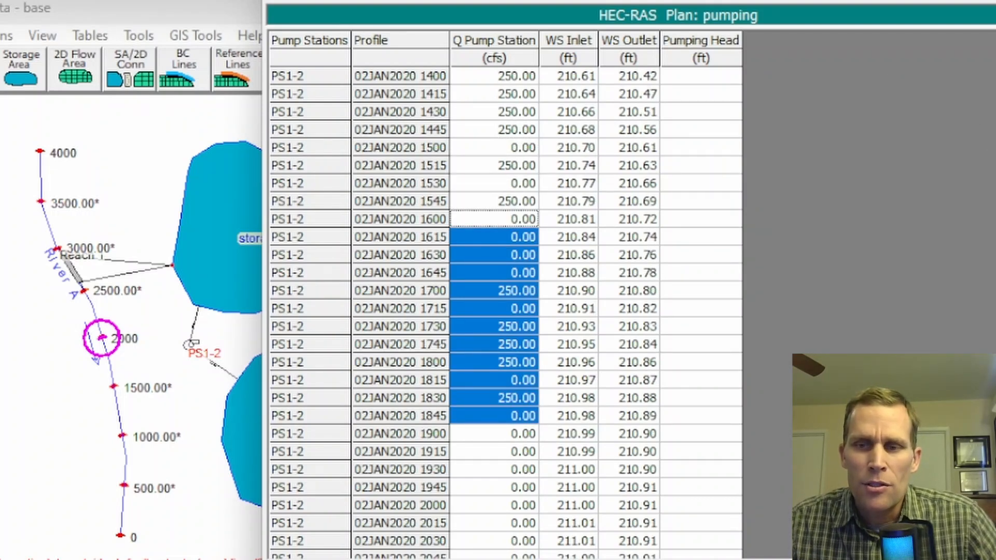
{"action": "scroll", "coordinate": [506, 311], "scroll_direction": "up", "scroll_amount": 20}
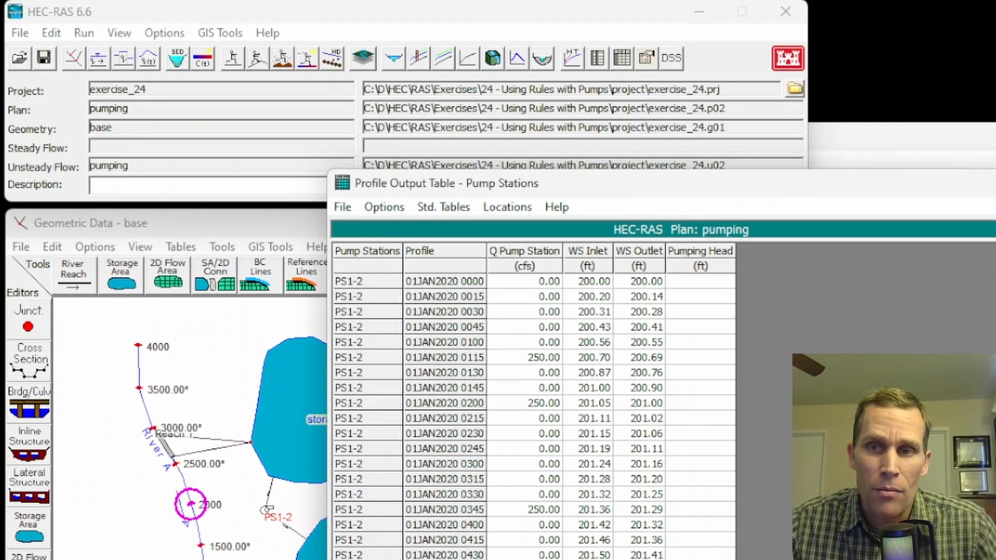
{"action": "left_click", "coordinate": [995, 183]}
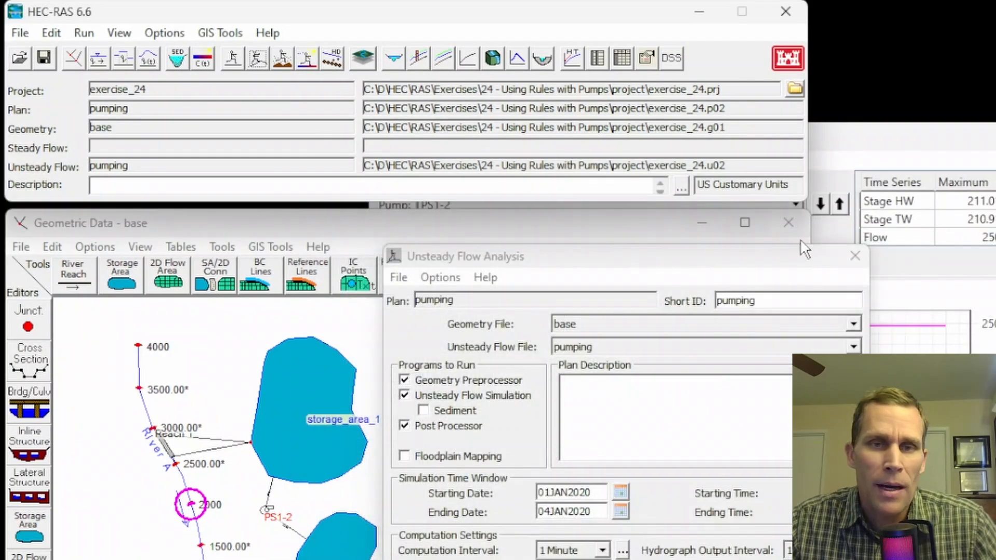
{"action": "left_click", "coordinate": [855, 256]}
Open the unsteady flow data for editing and save it as a copy titled pumping2.
{"action": "left_click", "coordinate": [51, 33]}
{"action": "left_click", "coordinate": [99, 128]}
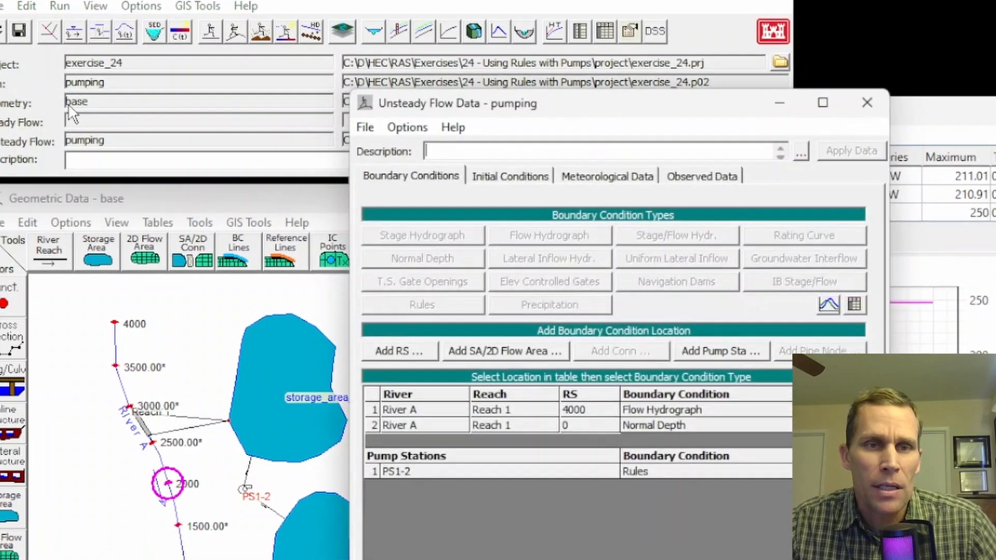
{"action": "left_click", "coordinate": [298, 42]}
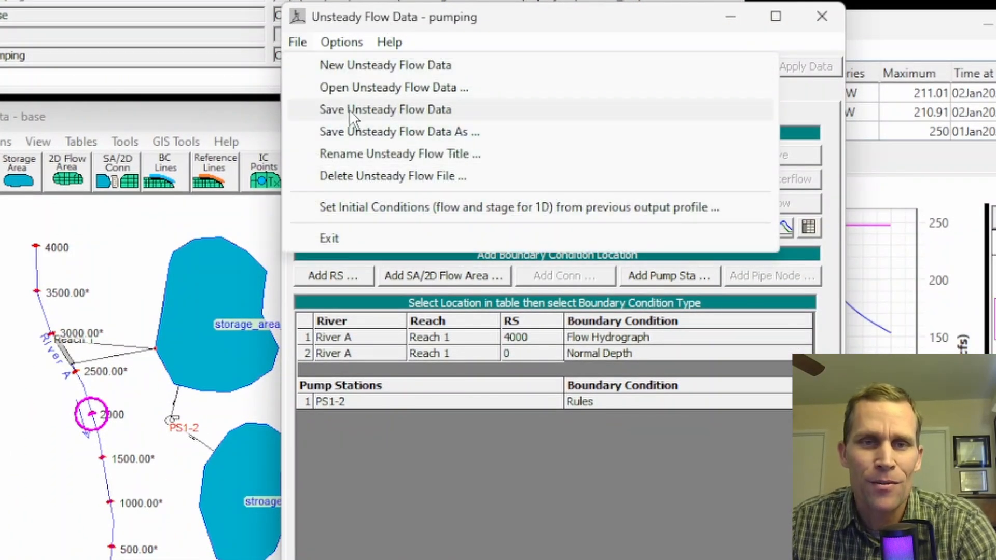
{"action": "left_click", "coordinate": [363, 133]}
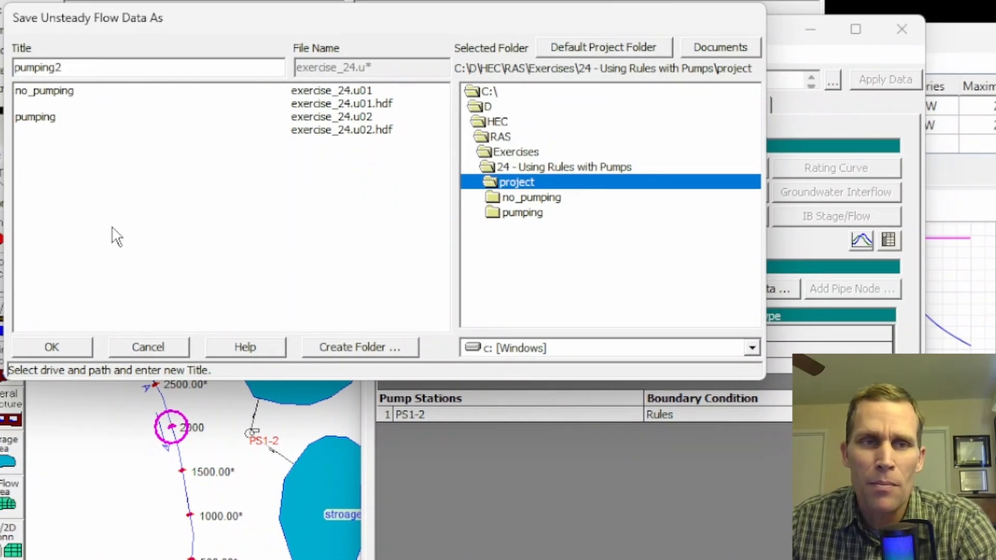
{"action": "left_click", "coordinate": [65, 350]}
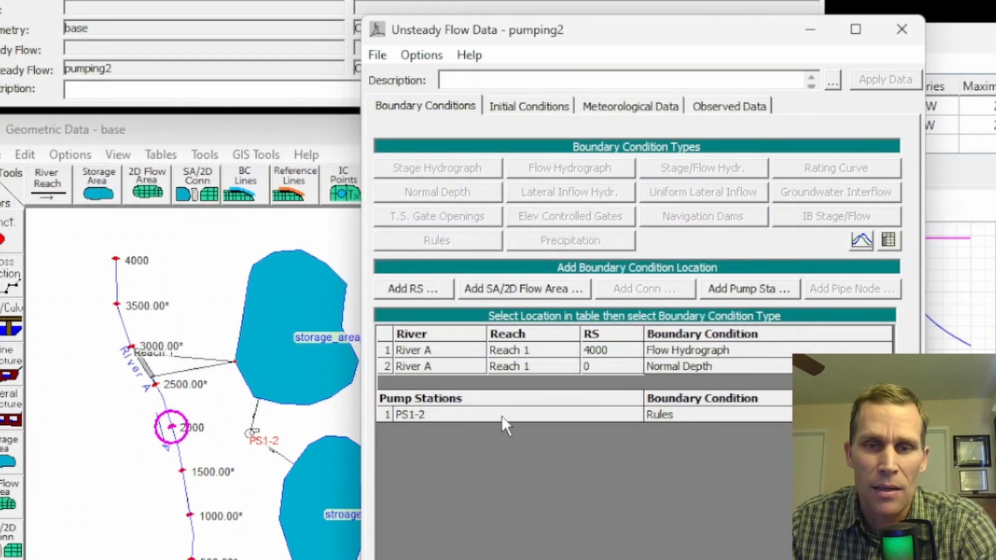
In PS1-2's rule operations, insert a Get Sim Value operation before the pump operation comment, assigned to the new variable qPumpPrevious.
{"action": "left_click", "coordinate": [667, 414]}
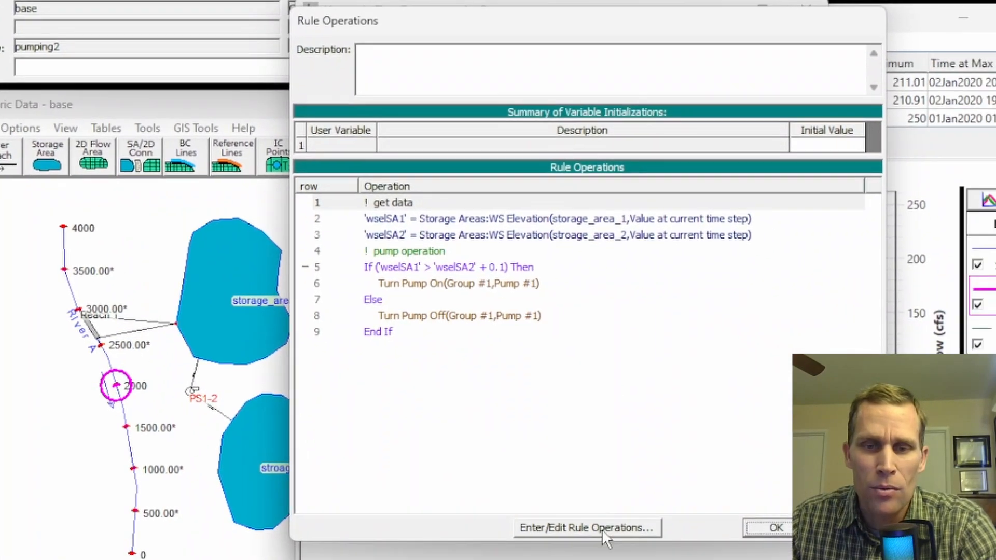
{"action": "left_click", "coordinate": [592, 532]}
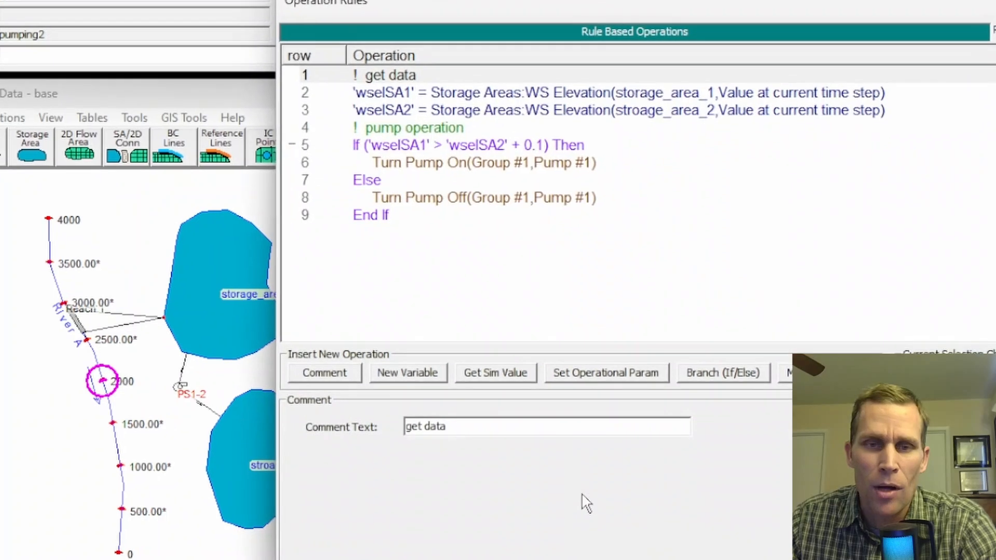
{"action": "left_click", "coordinate": [373, 85]}
{"action": "left_click", "coordinate": [388, 106]}
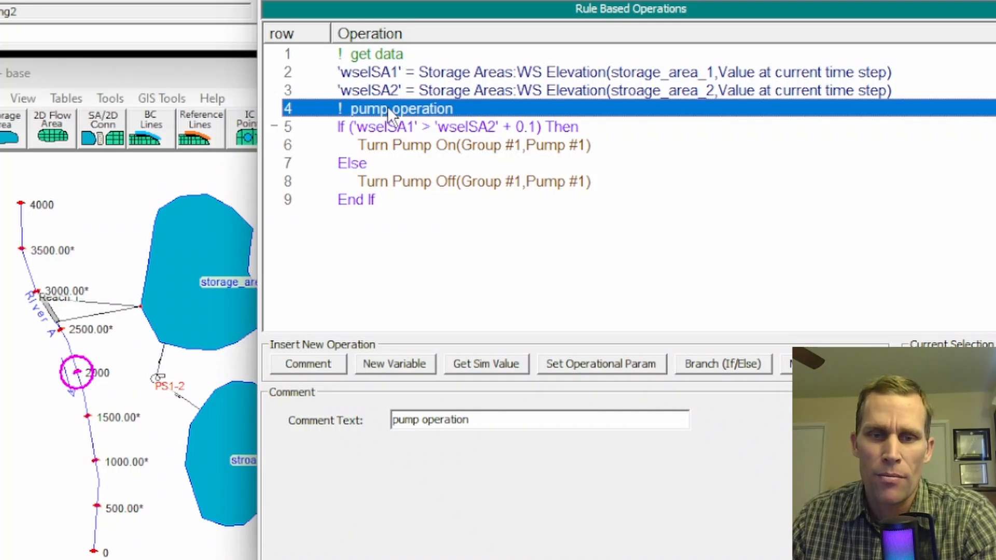
{"action": "left_click", "coordinate": [490, 369]}
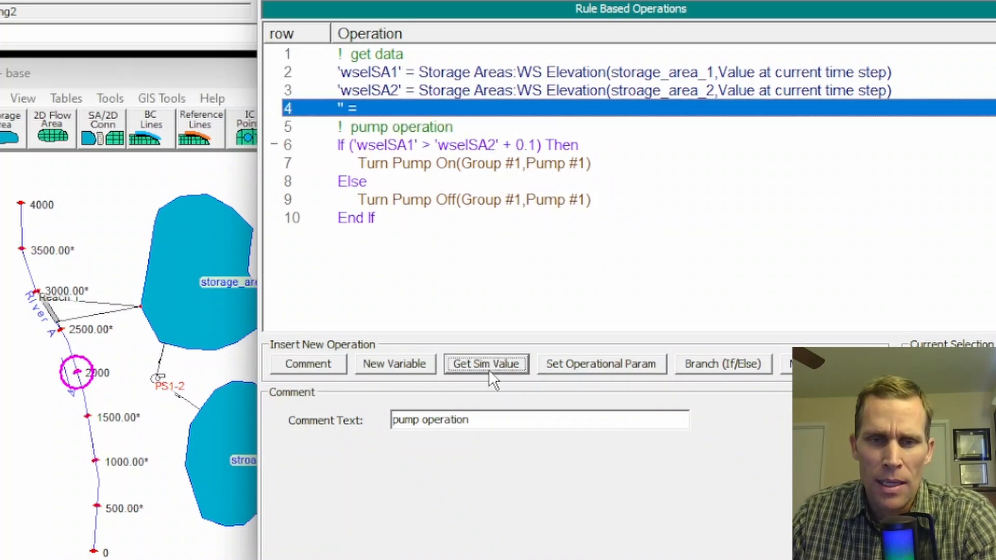
{"action": "left_click", "coordinate": [334, 450]}
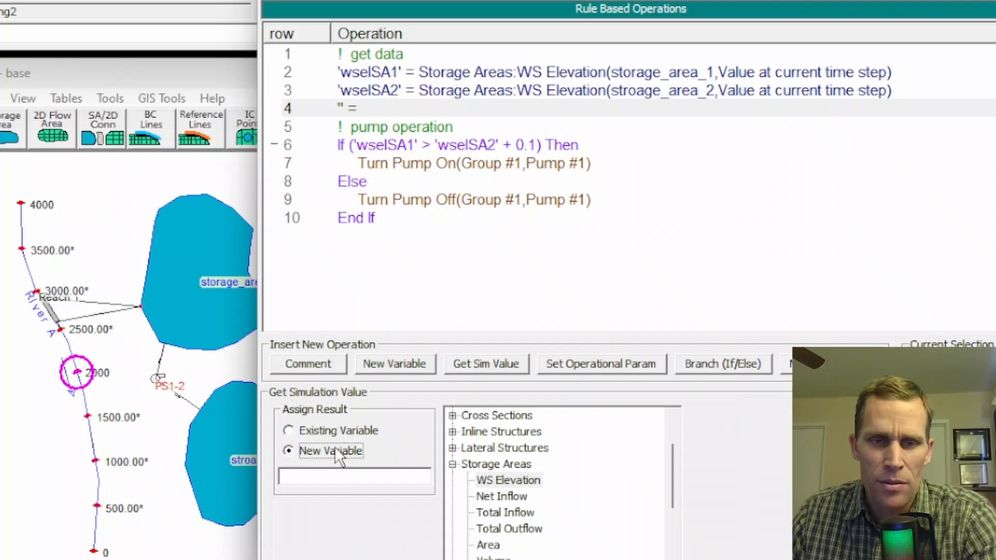
{"action": "left_click", "coordinate": [350, 477]}
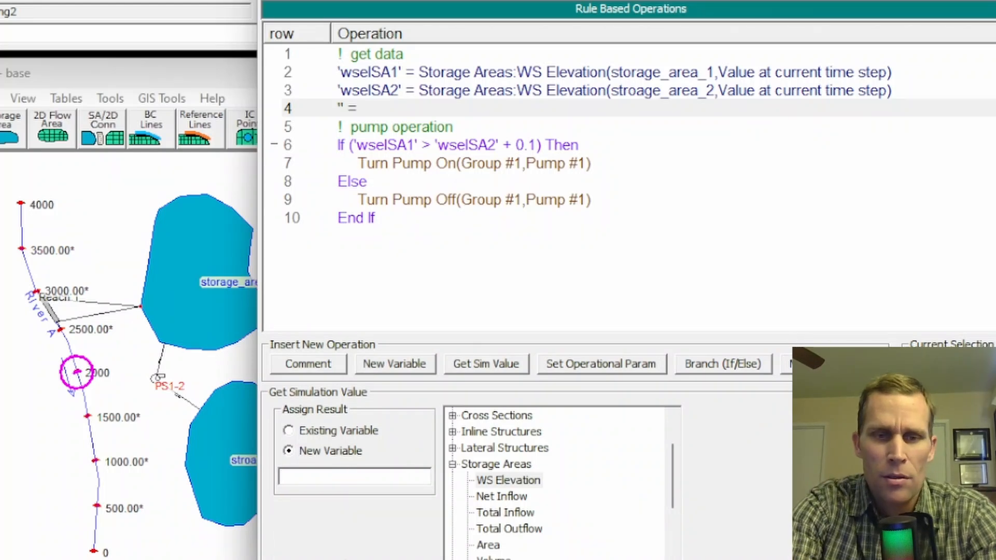
{"action": "type", "text": "qPuu"}
{"action": "key", "text": "BackSpace"}
{"action": "type", "text": "mpPrevious"}
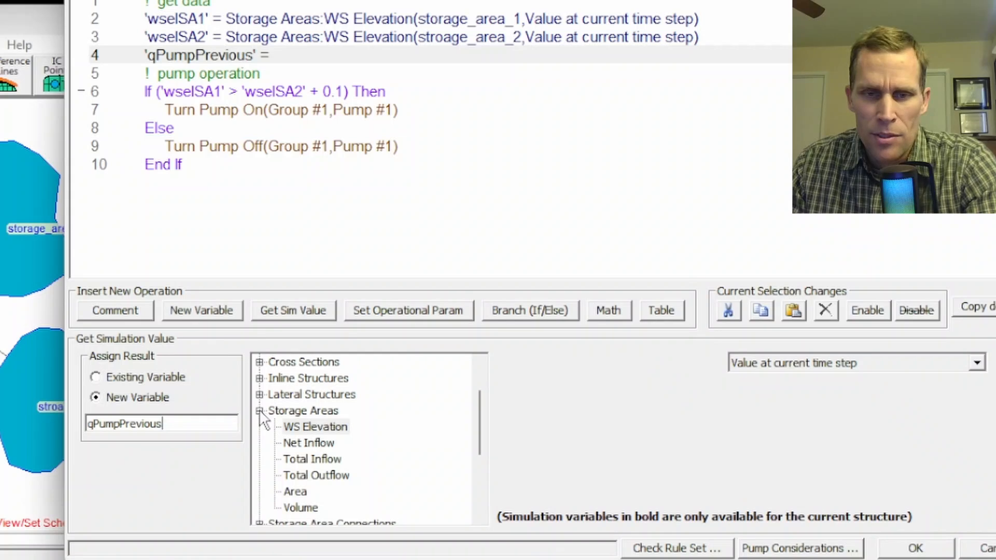
Assign qPumpPrevious the Station.Pump Flow of pump station PS1-2, using the value at previous time step.
{"action": "left_click", "coordinate": [259, 410]}
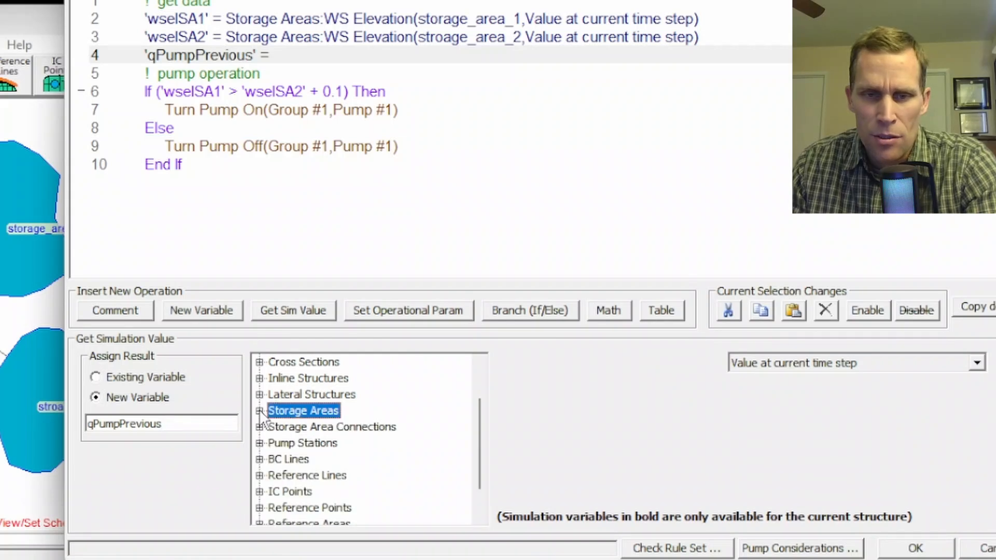
{"action": "left_click", "coordinate": [260, 444]}
{"action": "left_click", "coordinate": [325, 376]}
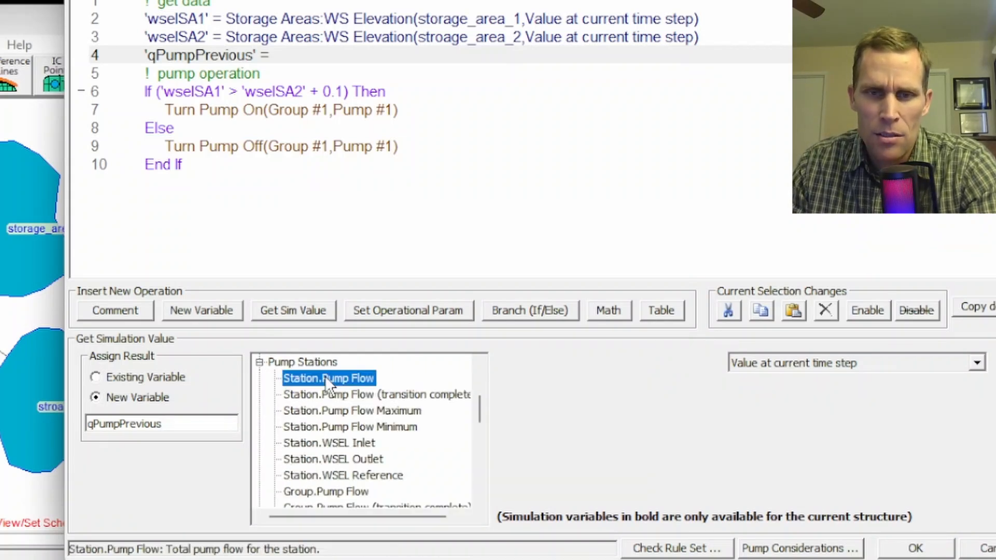
{"action": "left_click", "coordinate": [530, 376]}
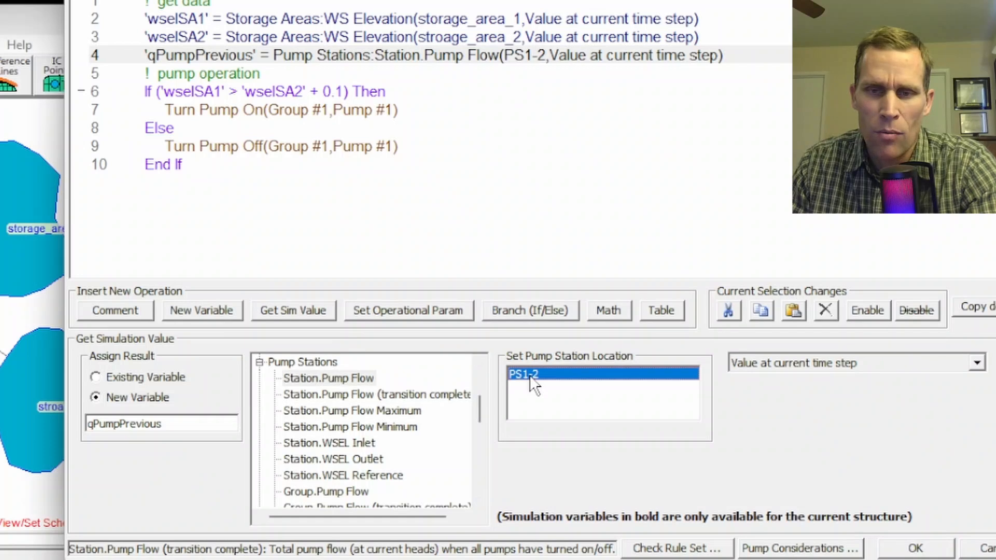
{"action": "left_click", "coordinate": [806, 364]}
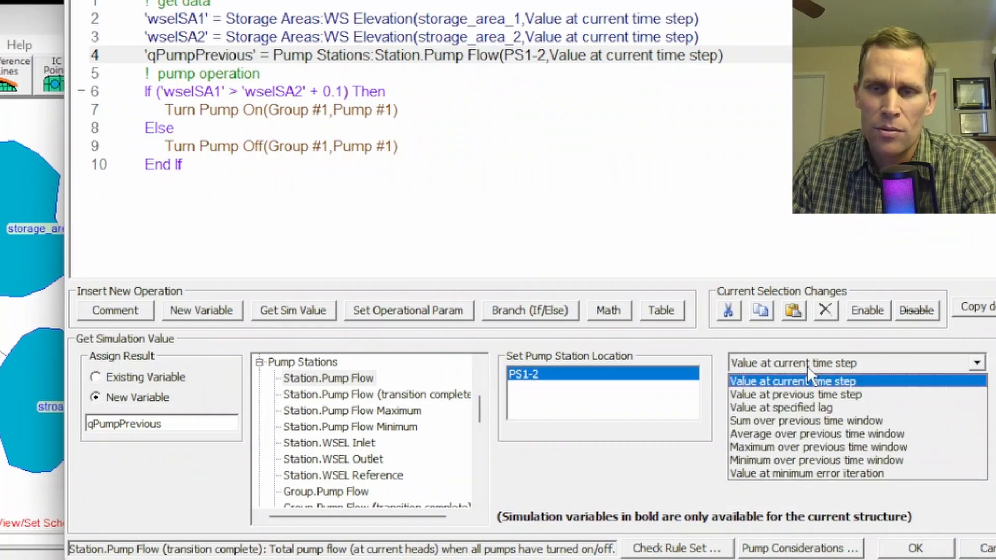
{"action": "left_click", "coordinate": [803, 394]}
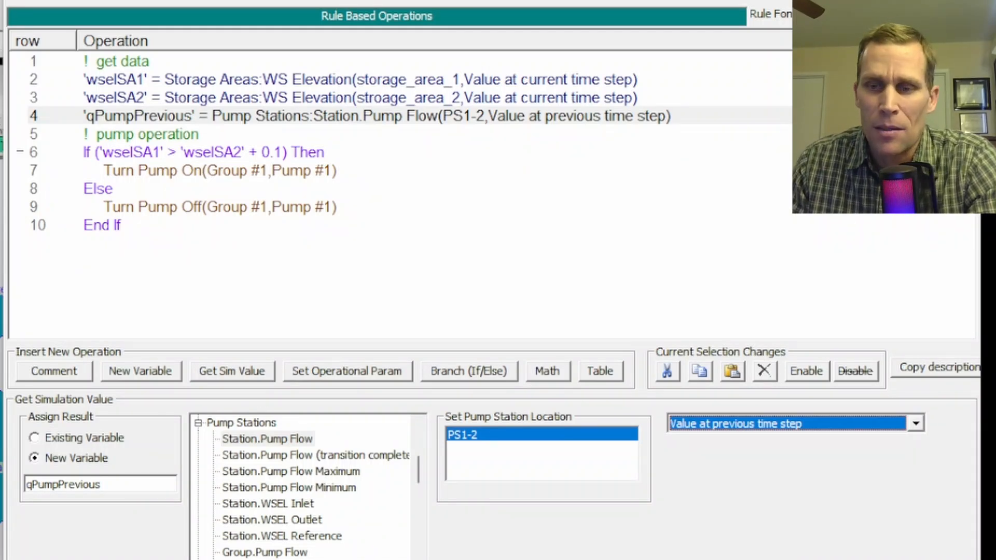
Change the Else line of the pump operation rule to an ElseIf ( ) And/Or ( ) Then branch.
{"action": "left_click", "coordinate": [112, 192]}
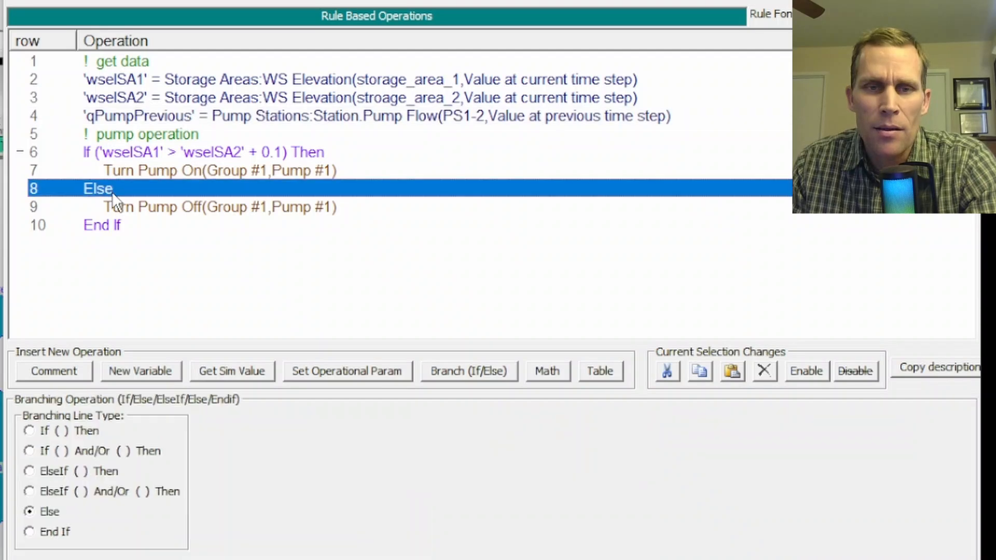
{"action": "left_click", "coordinate": [114, 205]}
{"action": "left_click", "coordinate": [118, 155]}
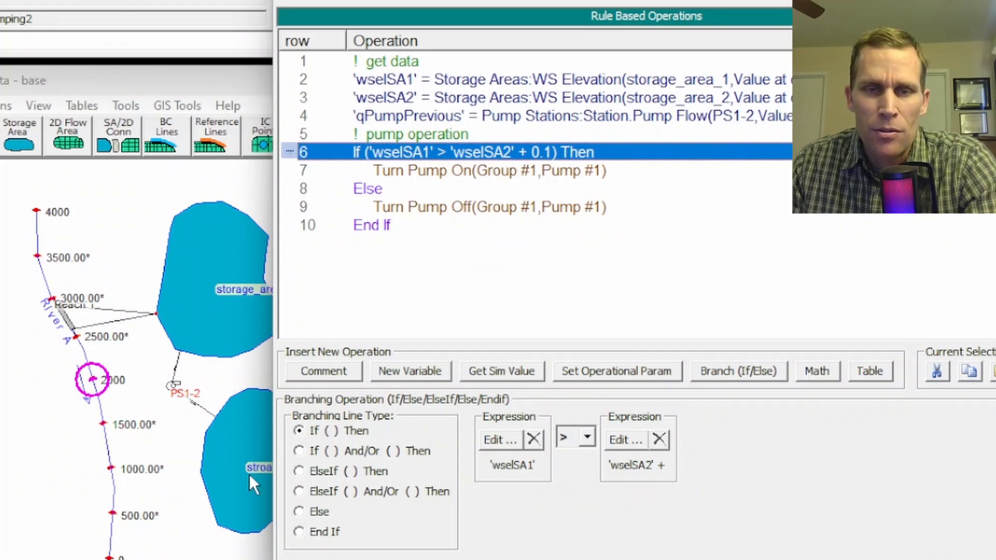
{"action": "left_click", "coordinate": [419, 207]}
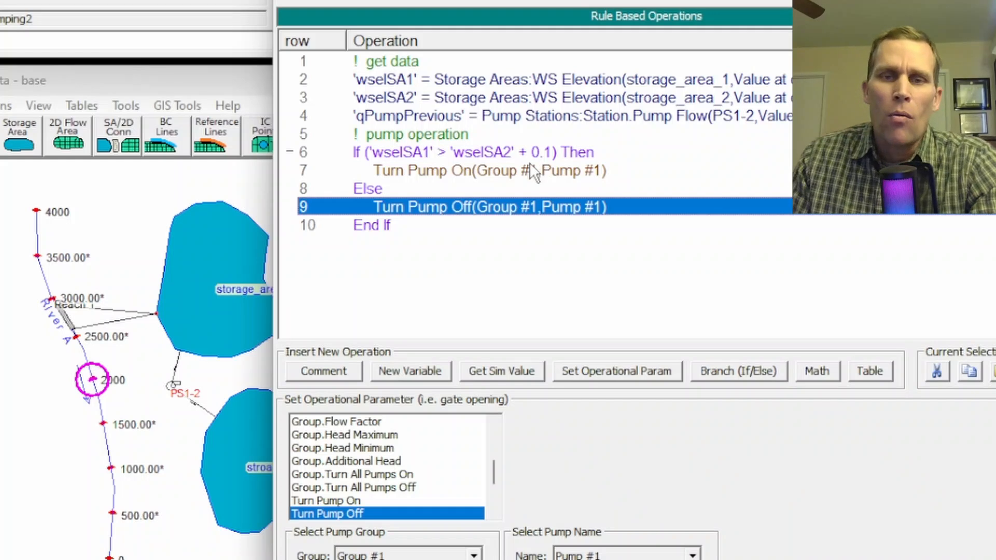
{"action": "left_click", "coordinate": [372, 191]}
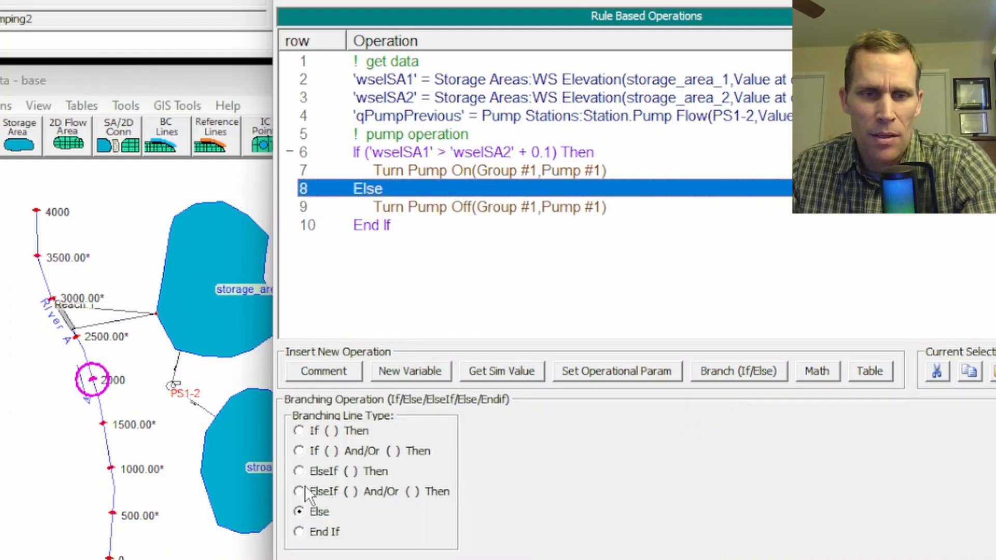
{"action": "left_click", "coordinate": [299, 490]}
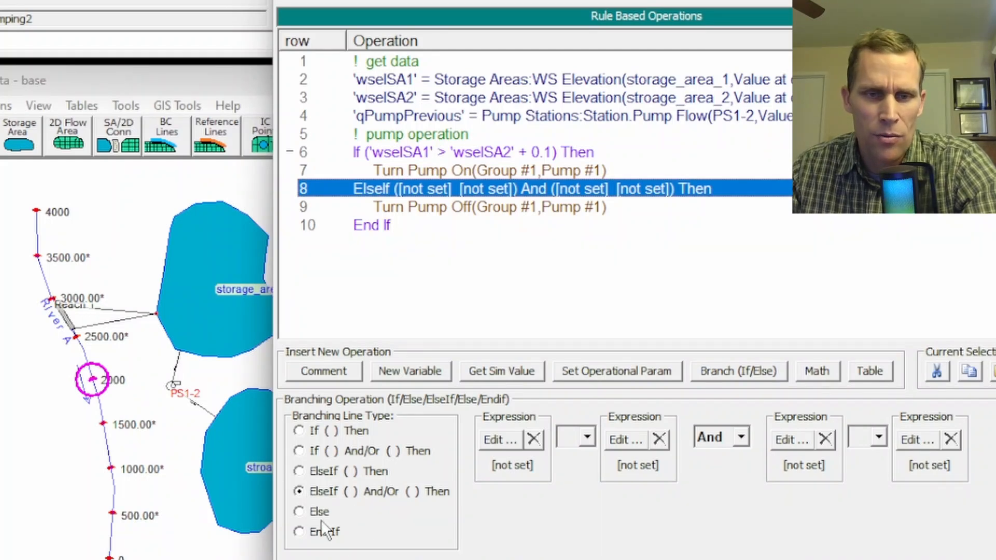
Insert a new Else branch line directly before the Turn Pump Off operation.
{"action": "left_click", "coordinate": [503, 205]}
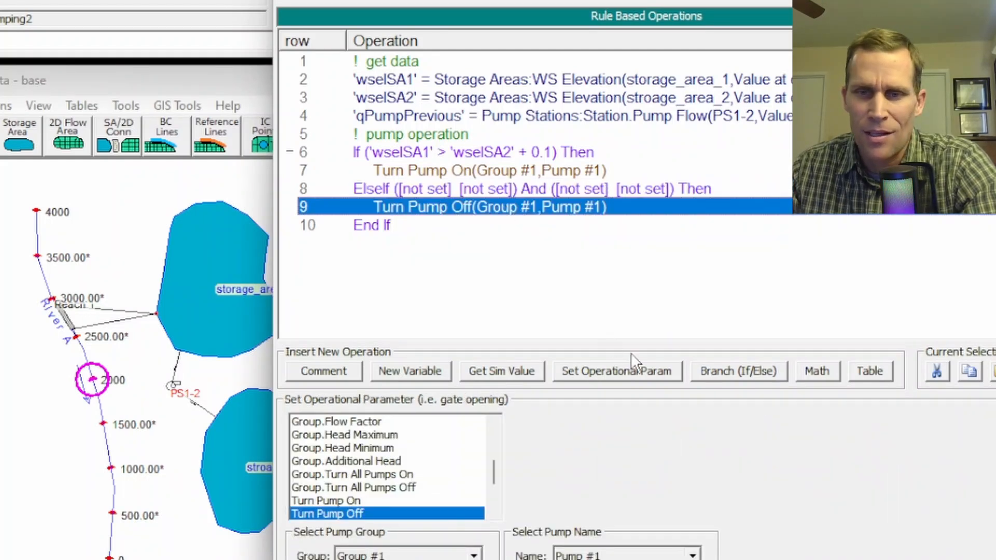
{"action": "left_click", "coordinate": [752, 384]}
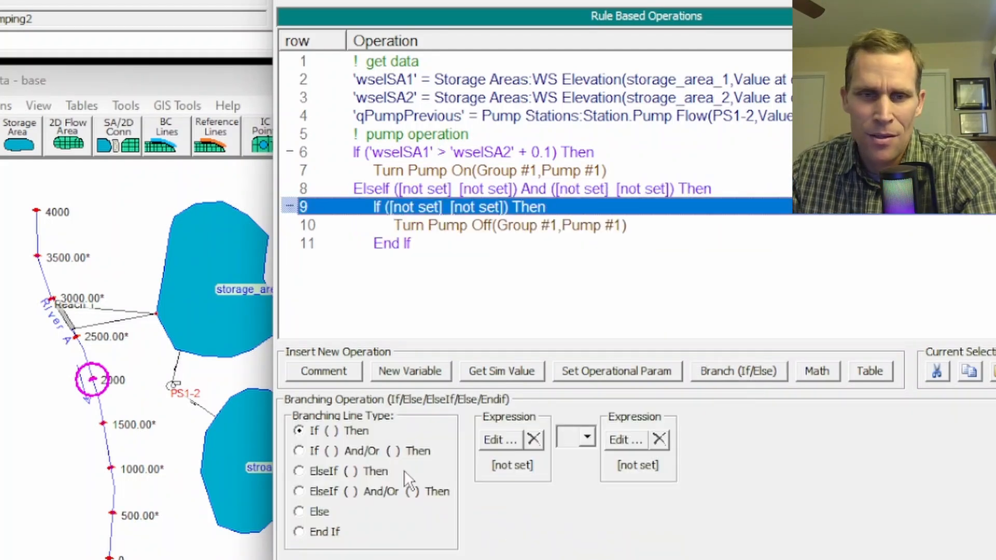
{"action": "left_click", "coordinate": [299, 513]}
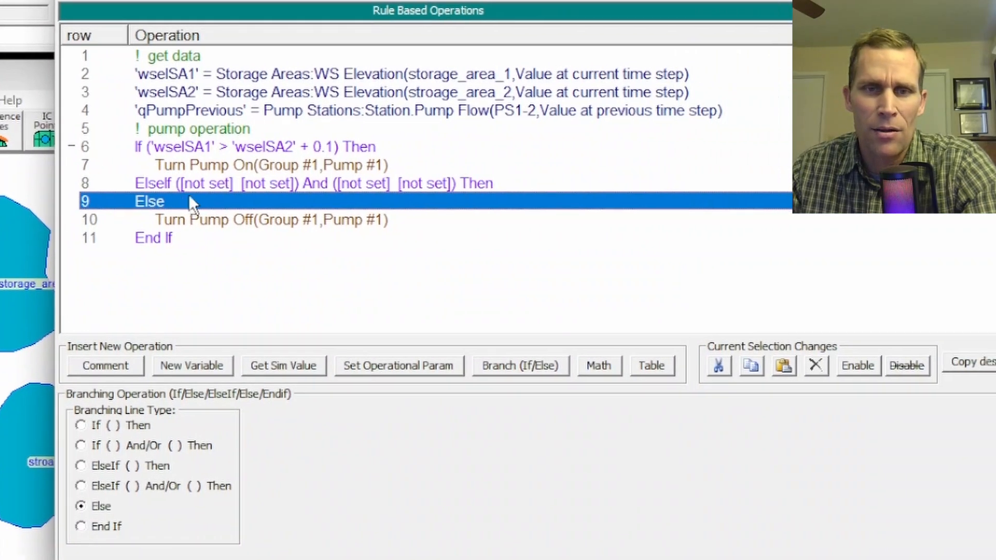
Set the first condition of the ElseIf line to wselSA1 > wselSA2, with And as the joining operator.
{"action": "left_click", "coordinate": [208, 186]}
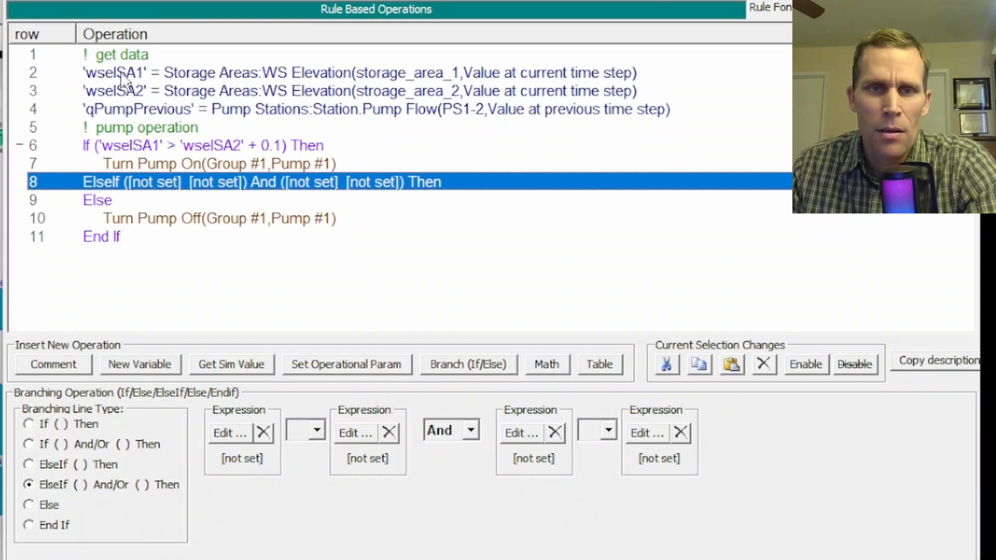
{"action": "left_click", "coordinate": [229, 432]}
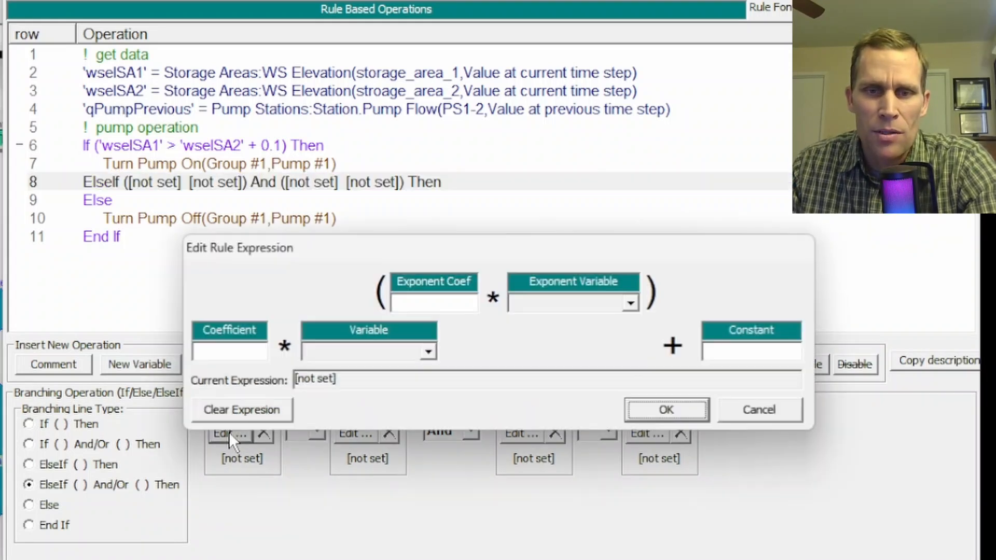
{"action": "left_click", "coordinate": [328, 356]}
{"action": "left_click", "coordinate": [336, 384]}
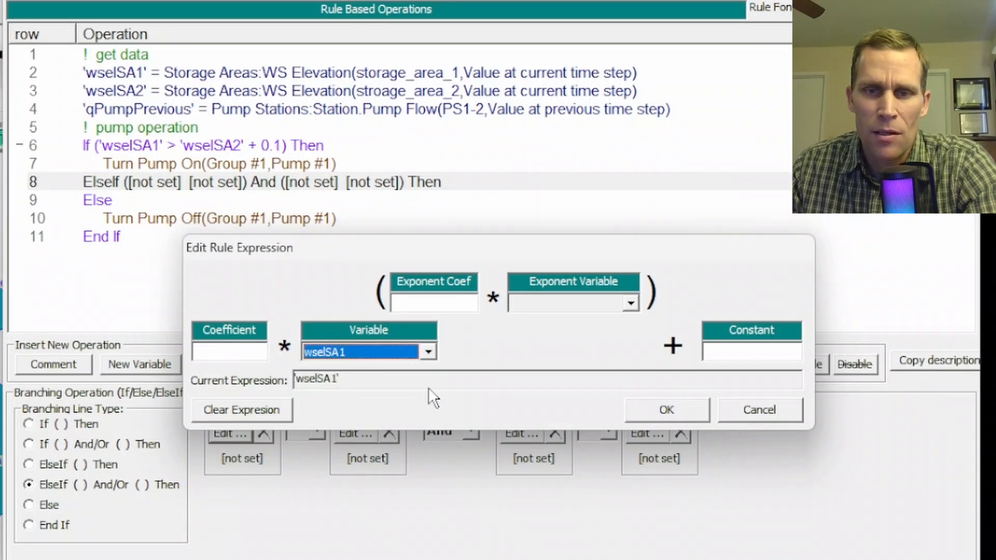
{"action": "left_click", "coordinate": [670, 410]}
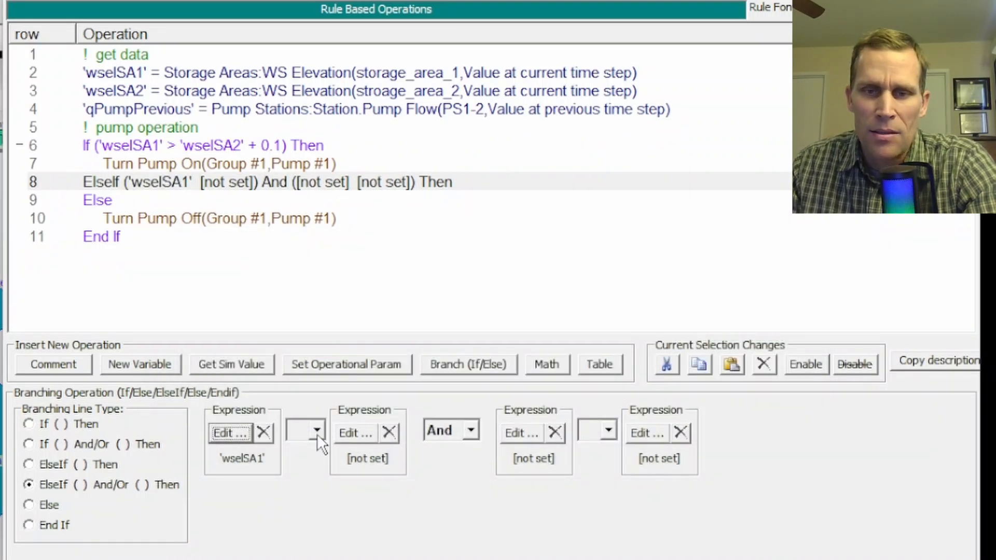
{"action": "left_click", "coordinate": [317, 433]}
{"action": "left_click", "coordinate": [309, 472]}
{"action": "left_click", "coordinate": [357, 434]}
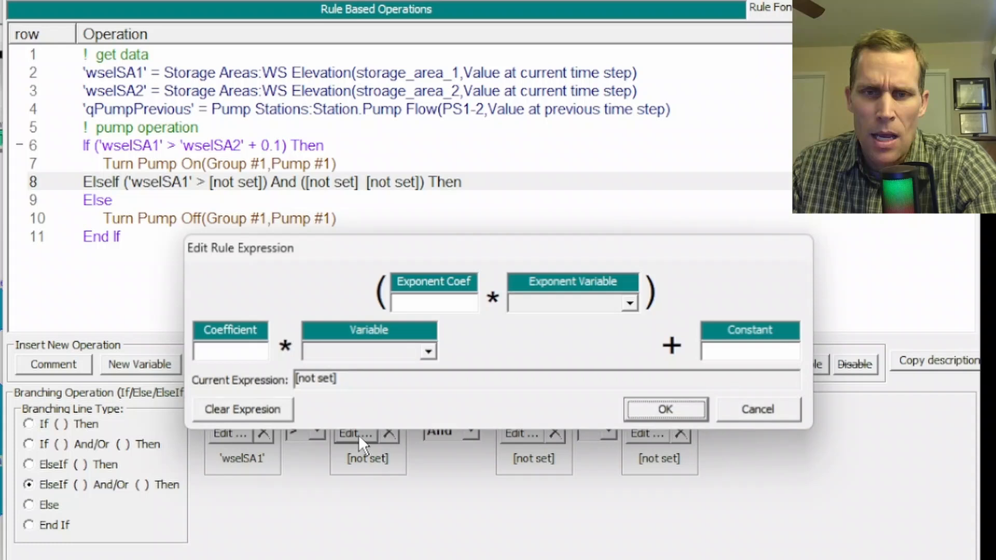
{"action": "left_click", "coordinate": [428, 354]}
{"action": "left_click", "coordinate": [351, 392]}
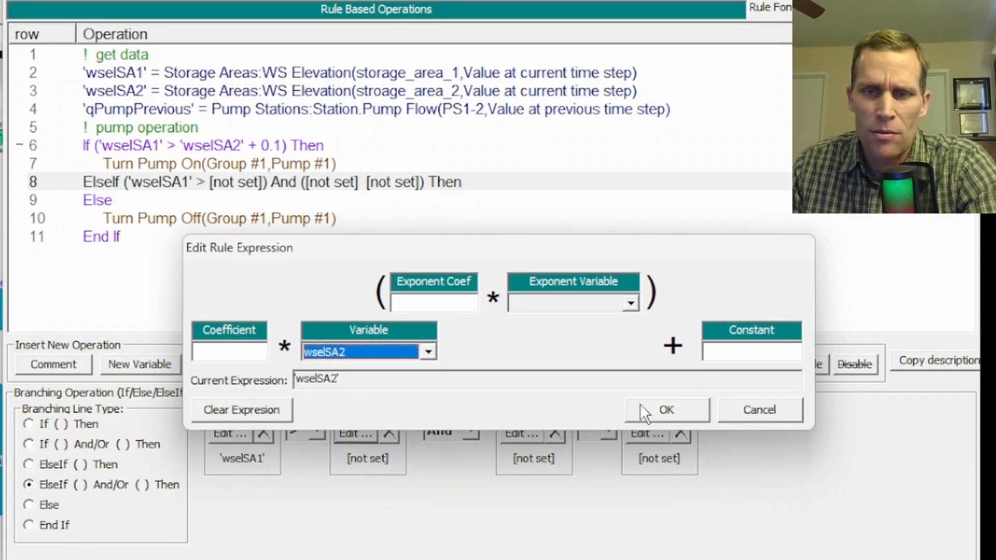
{"action": "left_click", "coordinate": [666, 409]}
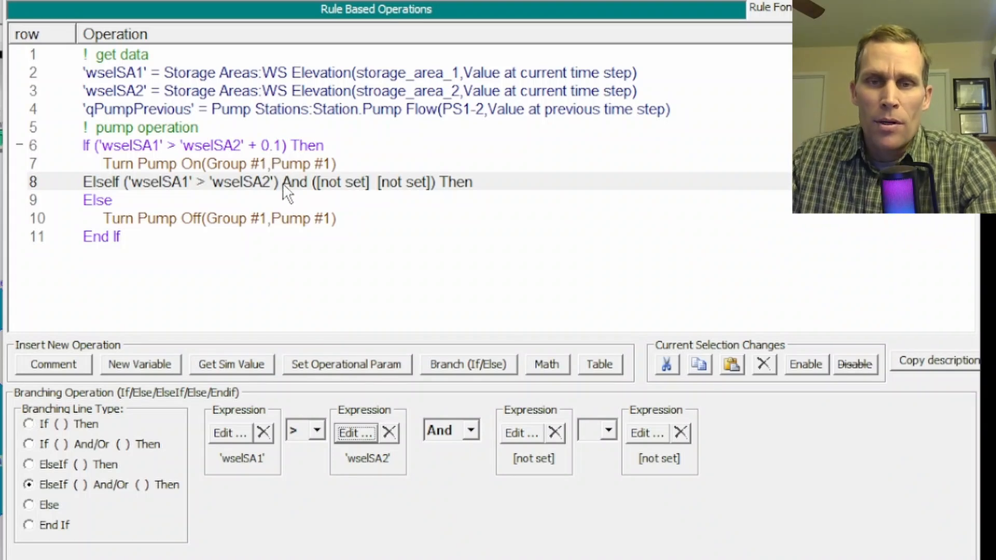
{"action": "left_click", "coordinate": [441, 429]}
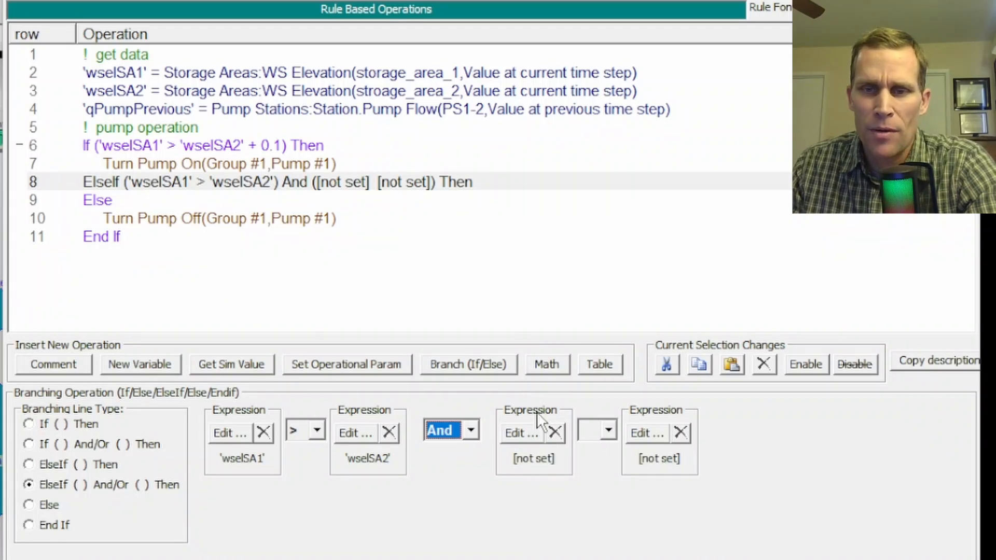
Set the second condition of the ElseIf line to qPumpPrevious > 0.
{"action": "left_click", "coordinate": [536, 428]}
{"action": "left_click", "coordinate": [335, 353]}
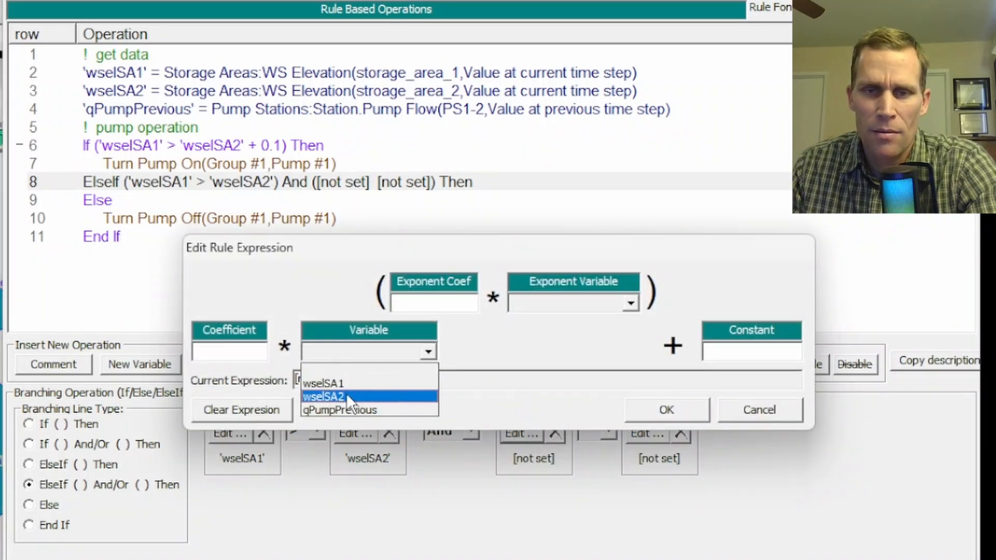
{"action": "left_click", "coordinate": [354, 409]}
{"action": "left_click", "coordinate": [660, 409]}
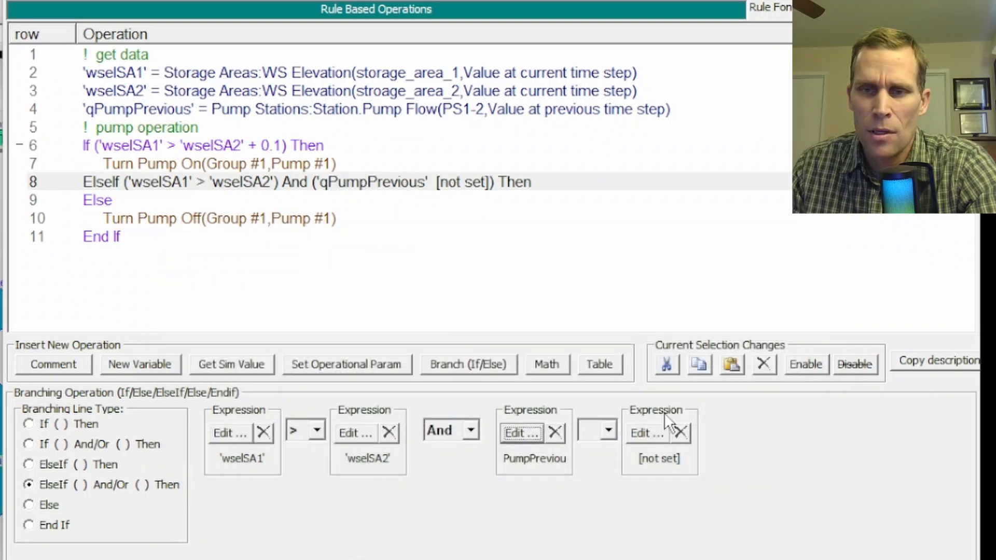
{"action": "left_click", "coordinate": [606, 430]}
{"action": "left_click", "coordinate": [602, 500]}
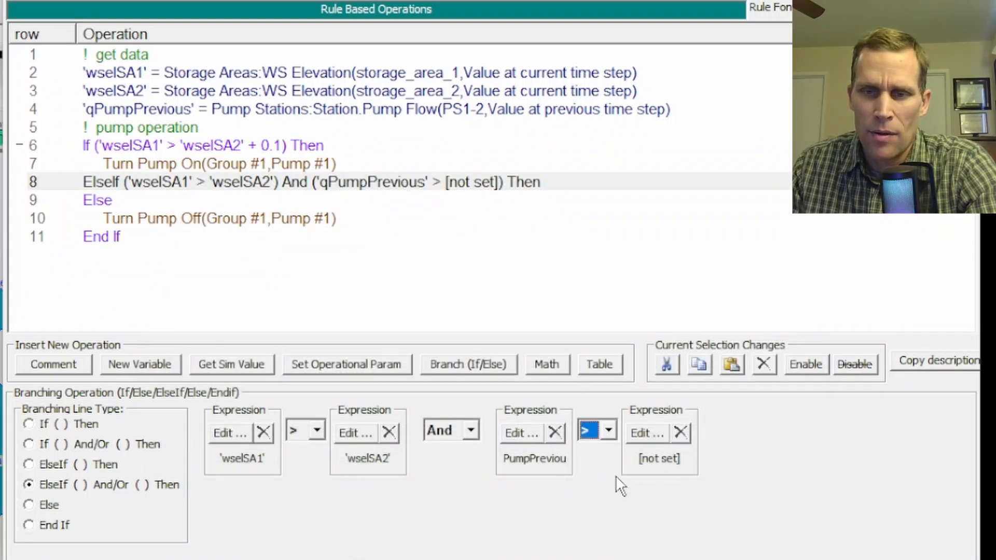
{"action": "left_click", "coordinate": [649, 432]}
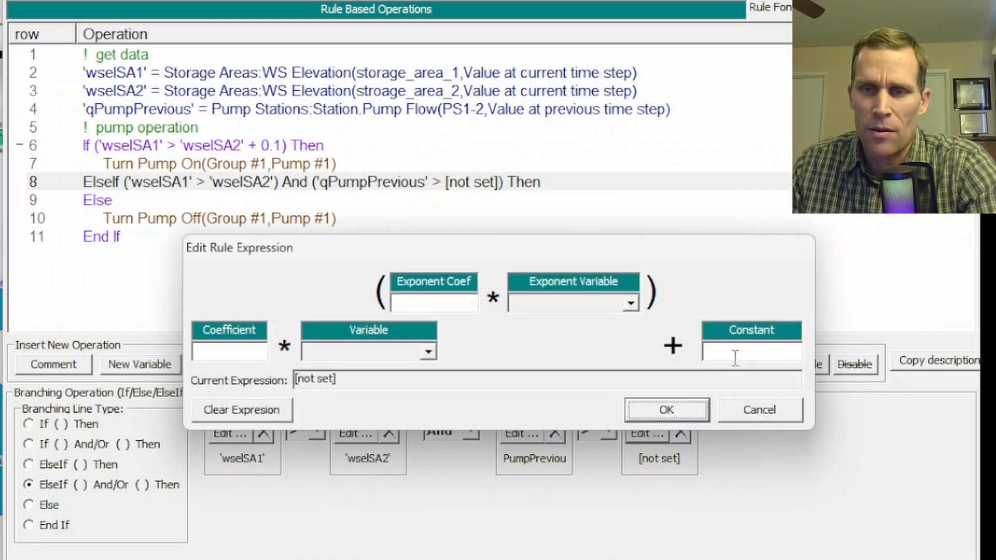
{"action": "left_click", "coordinate": [735, 358]}
{"action": "type", "text": "0"}
{"action": "left_click", "coordinate": [671, 409]}
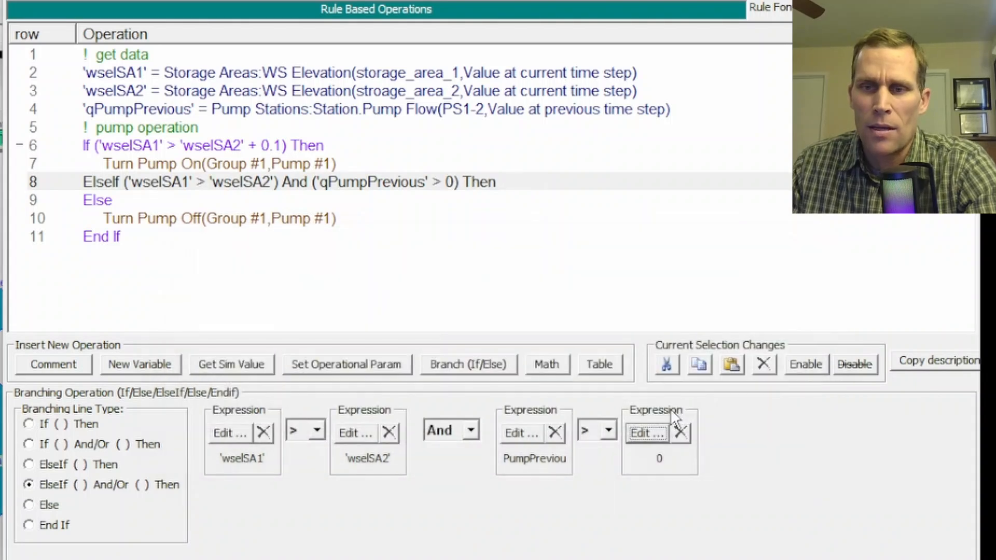
Copy the Turn Pump On operation for Group #1, Pump #1 into the ElseIf branch, directly before the Else line.
{"action": "left_click", "coordinate": [155, 163]}
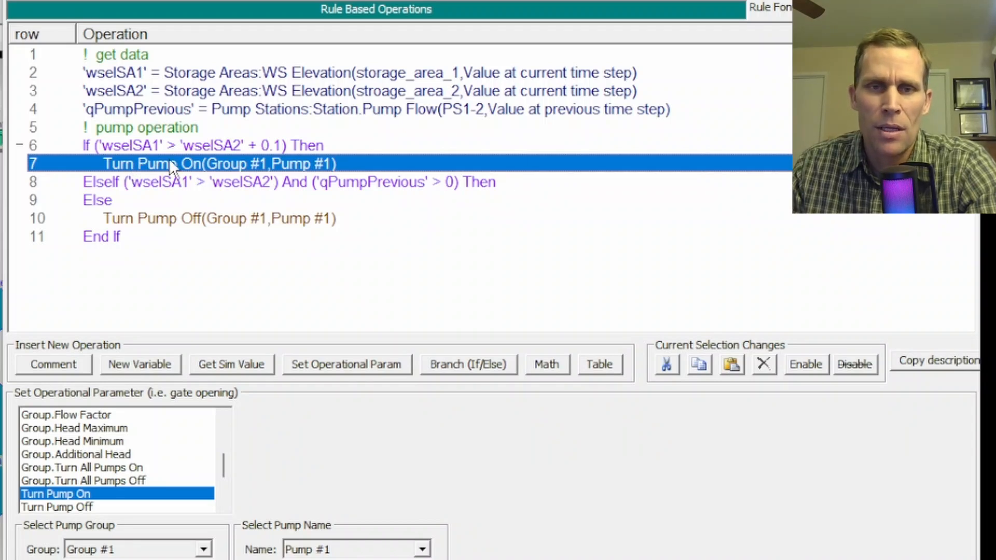
{"action": "left_click", "coordinate": [699, 364]}
{"action": "left_click", "coordinate": [104, 200]}
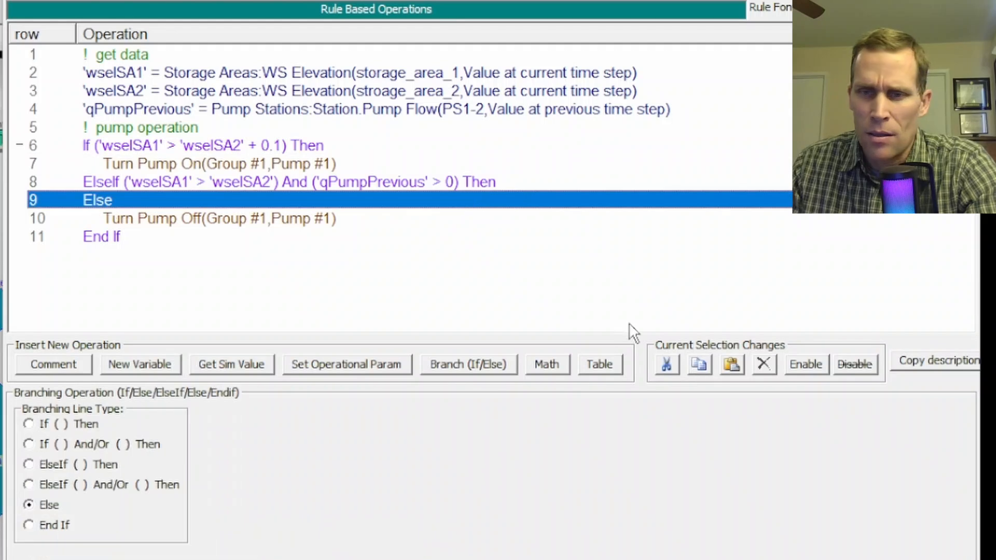
{"action": "left_click", "coordinate": [732, 365]}
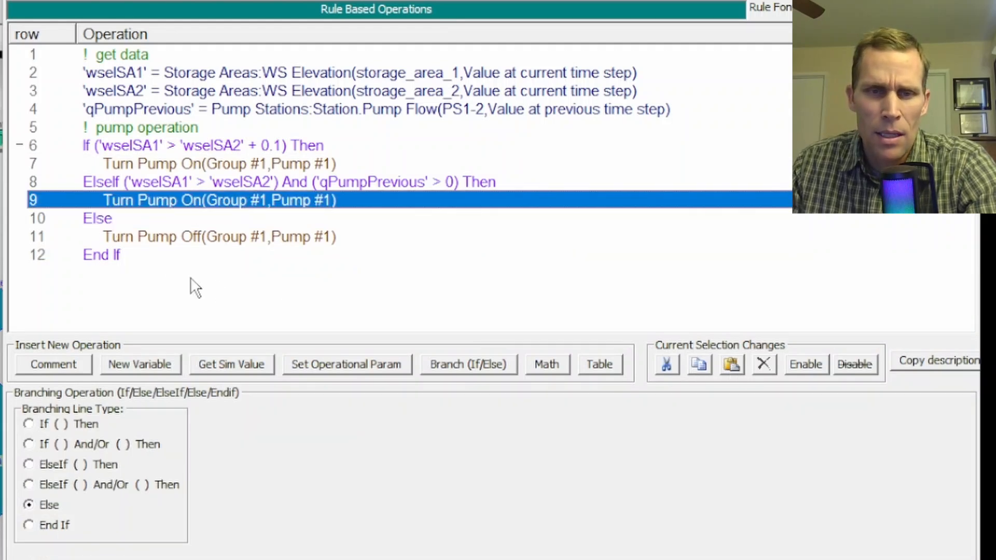
{"action": "left_click", "coordinate": [156, 254]}
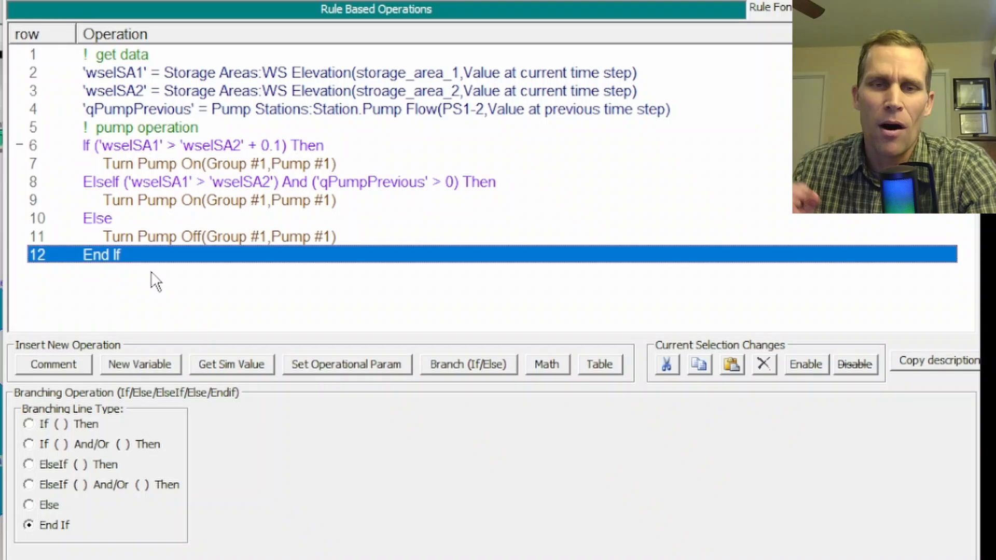
{"action": "left_click", "coordinate": [275, 146]}
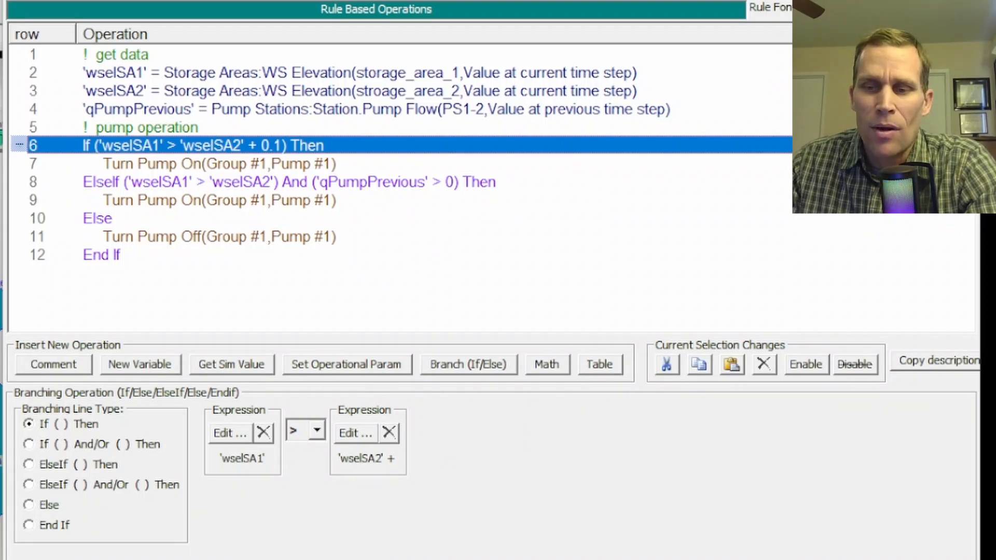
Accept the edited rule operations for PS1-2 and save the pumping2 unsteady flow data.
{"action": "left_click", "coordinate": [862, 558]}
{"action": "left_click", "coordinate": [551, 529]}
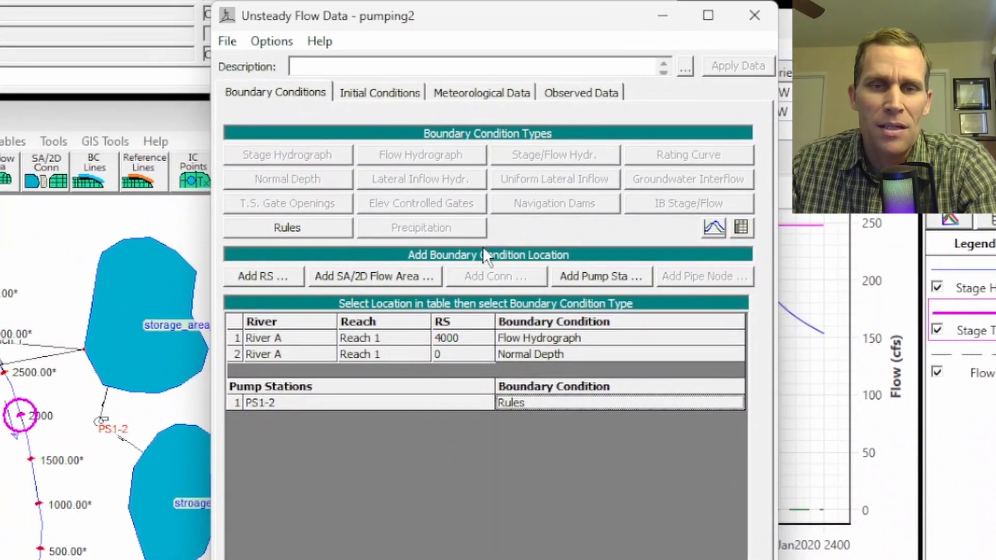
{"action": "left_click", "coordinate": [229, 41]}
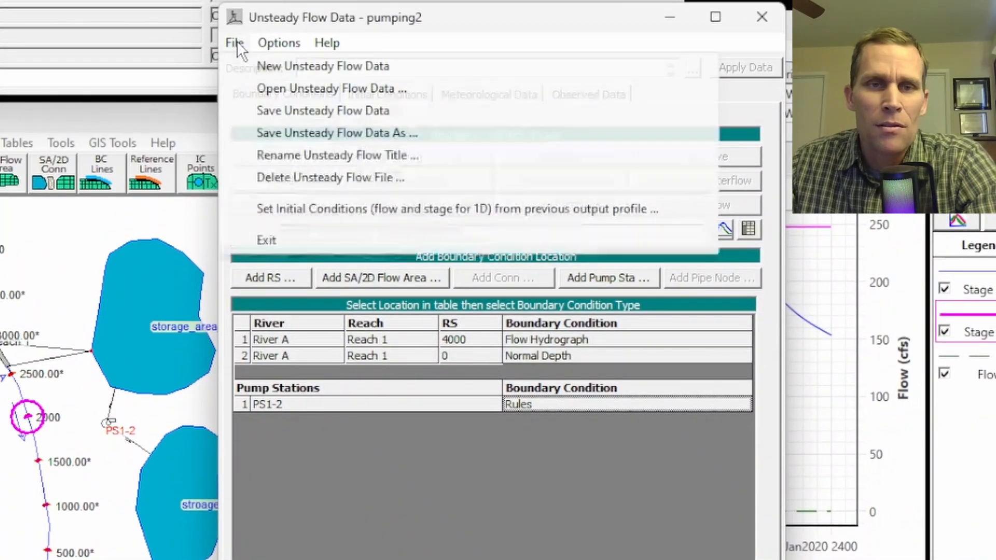
{"action": "left_click", "coordinate": [277, 110]}
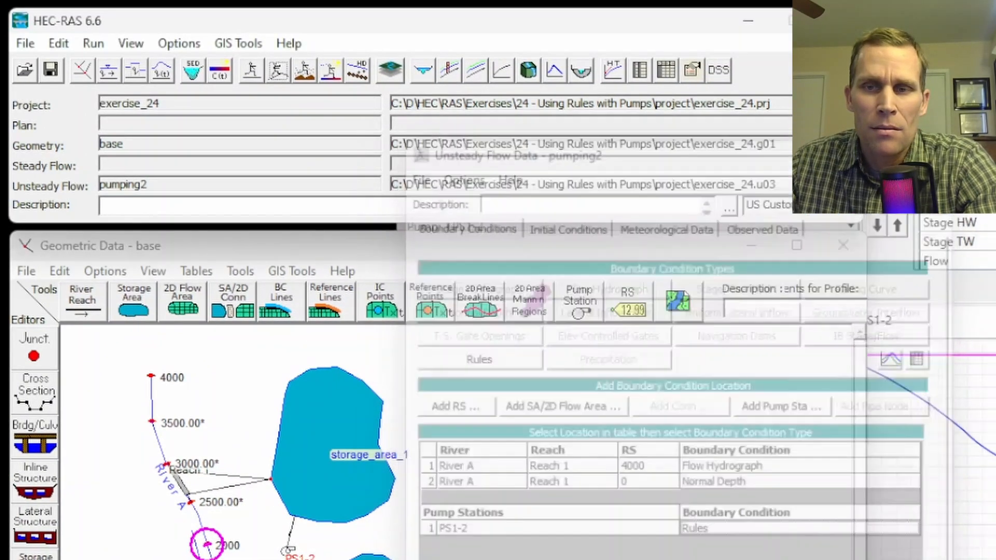
Save a new unsteady flow analysis plan titled pumping2 with the short identifier pumping2.
{"action": "left_click", "coordinate": [95, 44]}
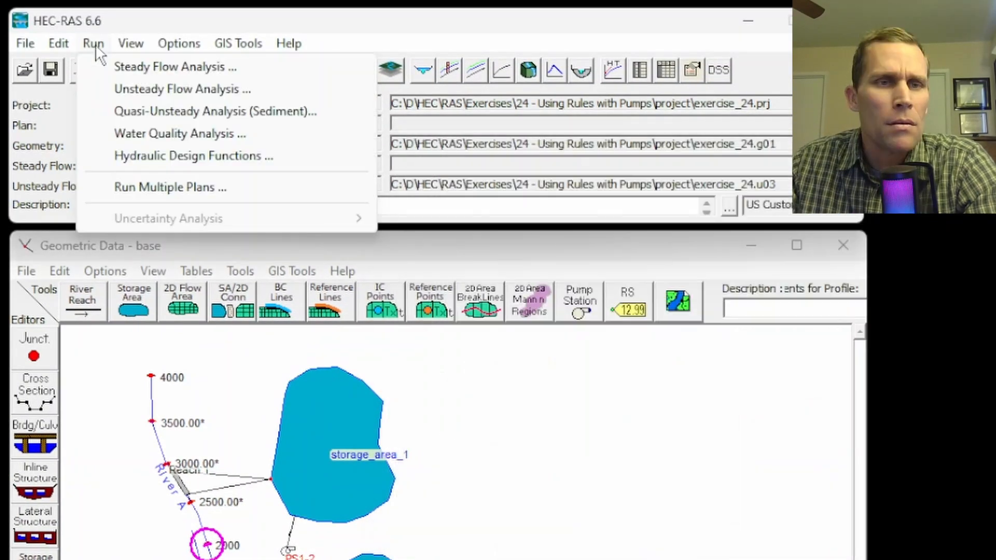
{"action": "left_click", "coordinate": [130, 89]}
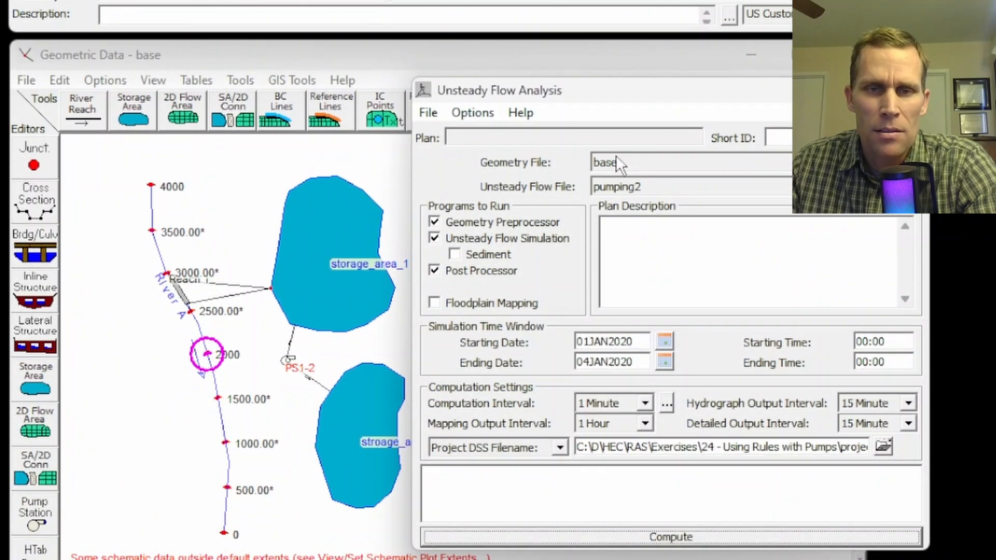
{"action": "left_click", "coordinate": [429, 112]}
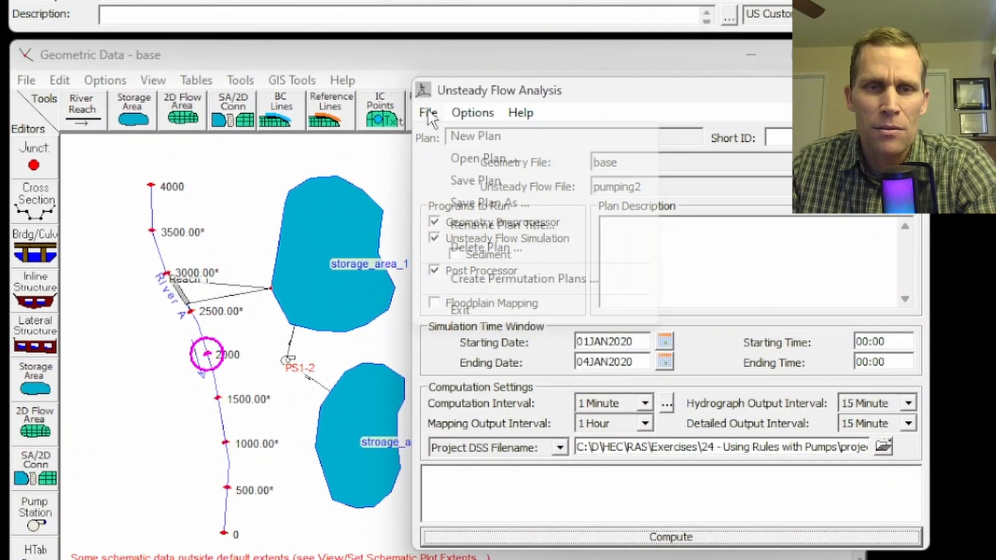
{"action": "left_click", "coordinate": [464, 181]}
{"action": "left_click", "coordinate": [44, 105]}
{"action": "left_click", "coordinate": [65, 68]}
{"action": "type", "text": "2"}
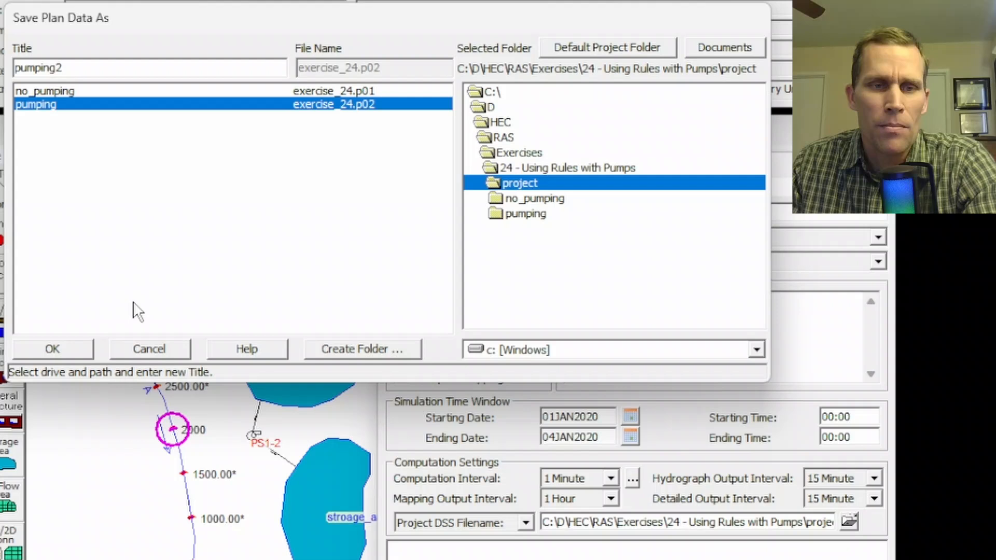
{"action": "left_click", "coordinate": [73, 355]}
{"action": "type", "text": "pumping2"}
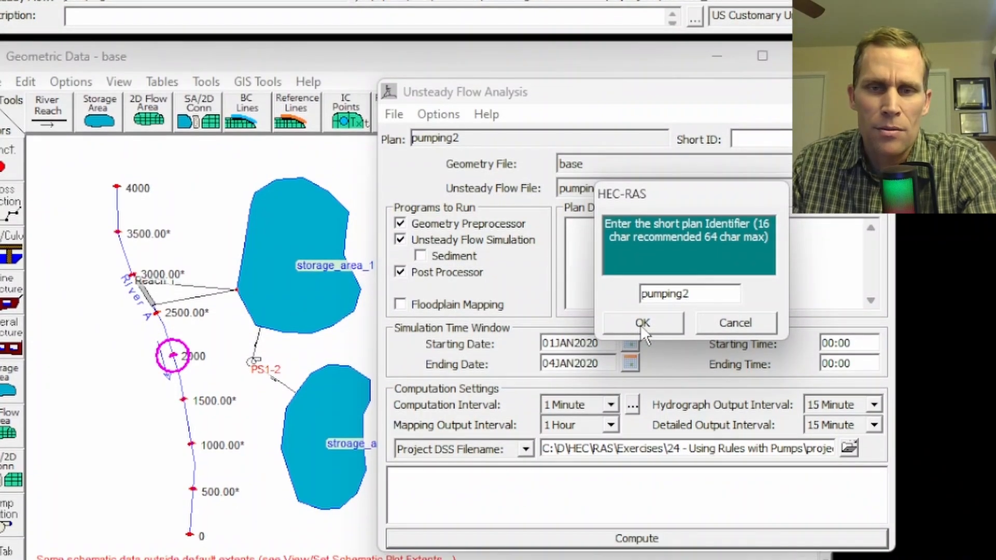
{"action": "left_click", "coordinate": [640, 325]}
Compute the pumping2 plan, then close the computation results and the unsteady flow analysis.
{"action": "left_click", "coordinate": [640, 539]}
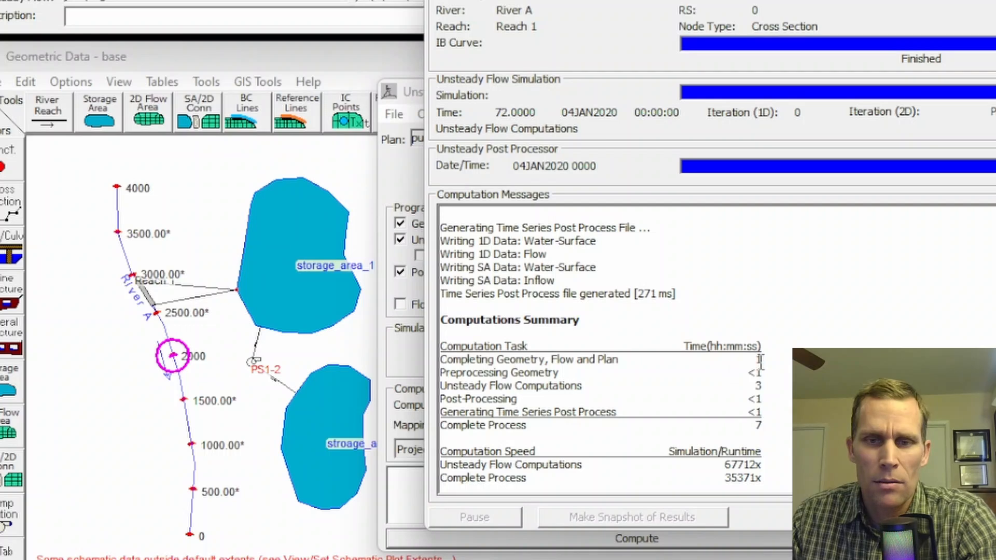
{"action": "left_click", "coordinate": [986, 518]}
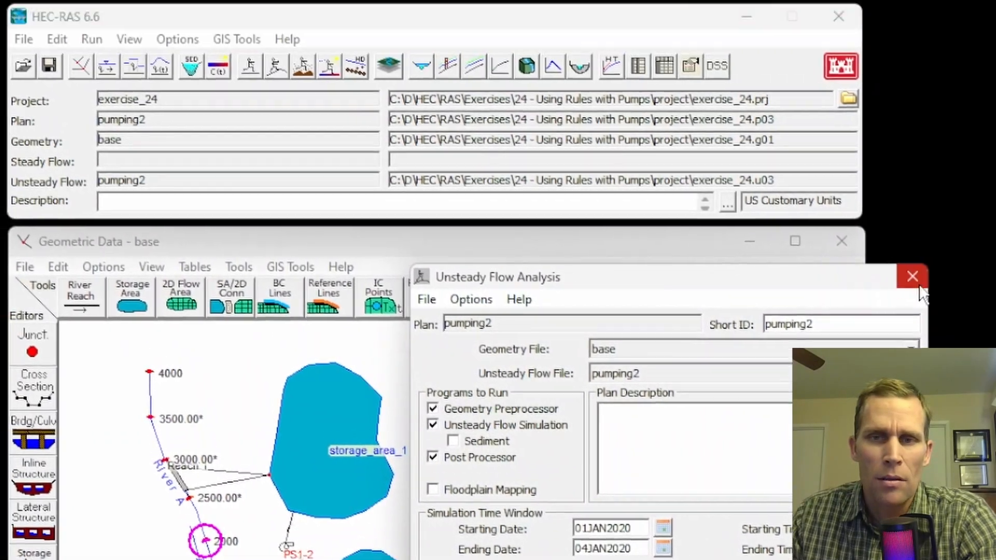
{"action": "left_click", "coordinate": [896, 185]}
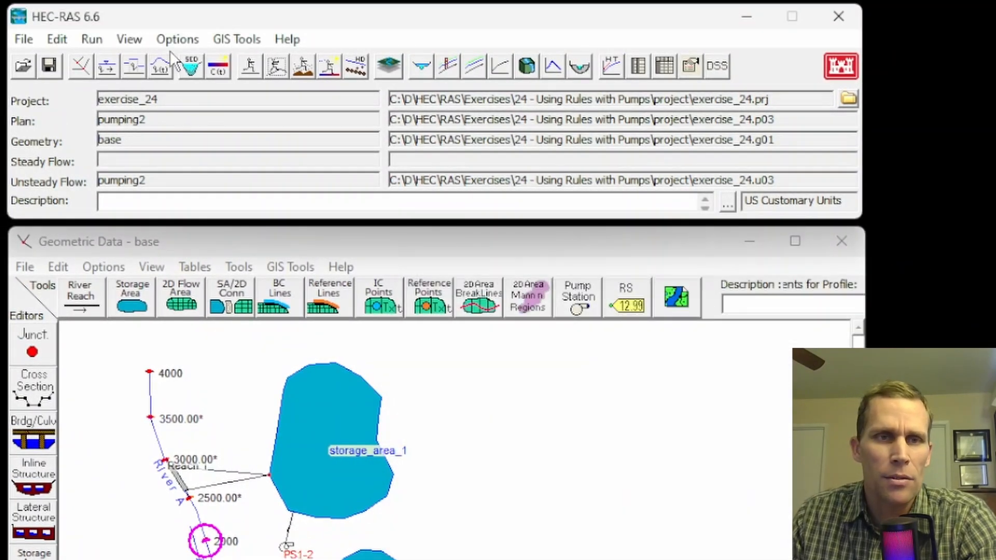
Display the stage and flow hydrographs of the pump station for the pumping2 plan.
{"action": "left_click", "coordinate": [129, 39]}
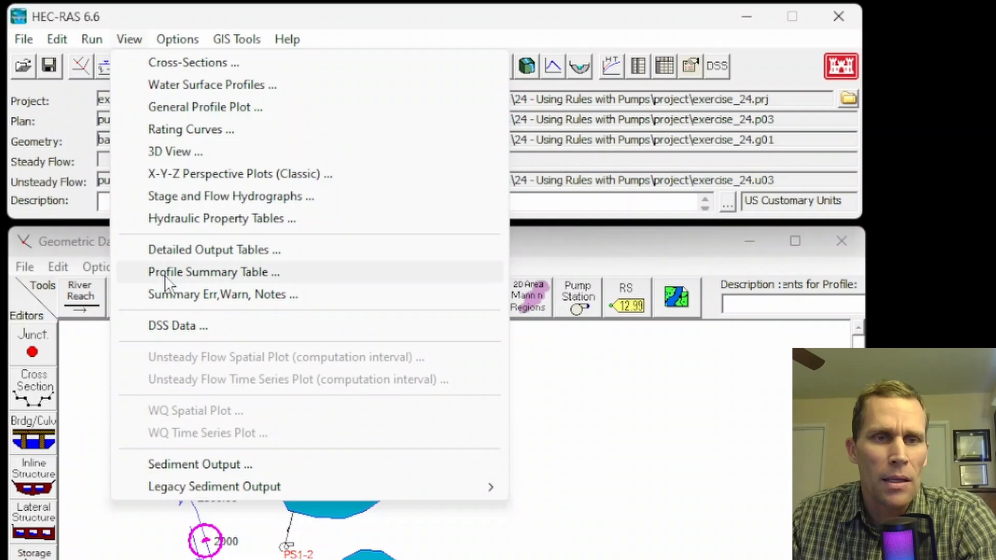
{"action": "left_click", "coordinate": [183, 195]}
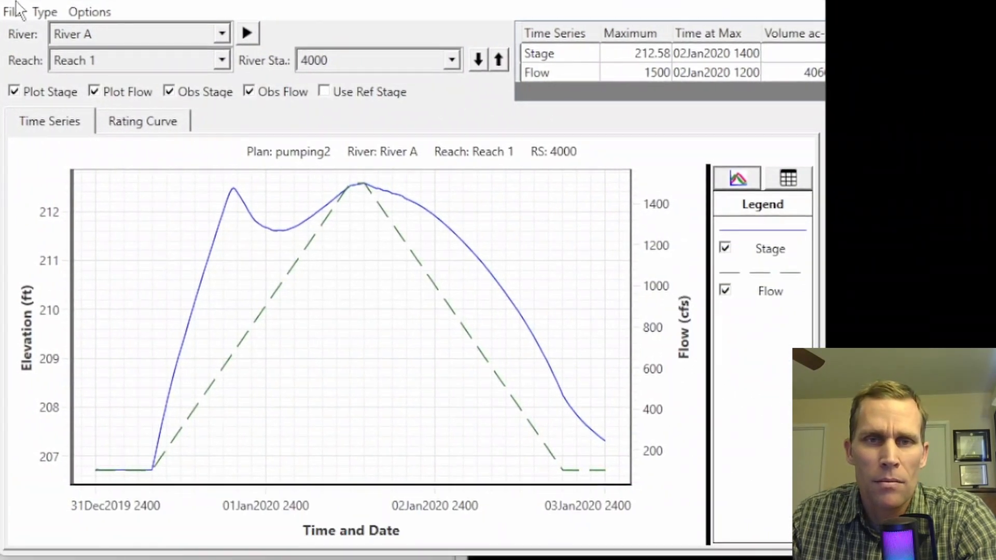
{"action": "left_click", "coordinate": [41, 13]}
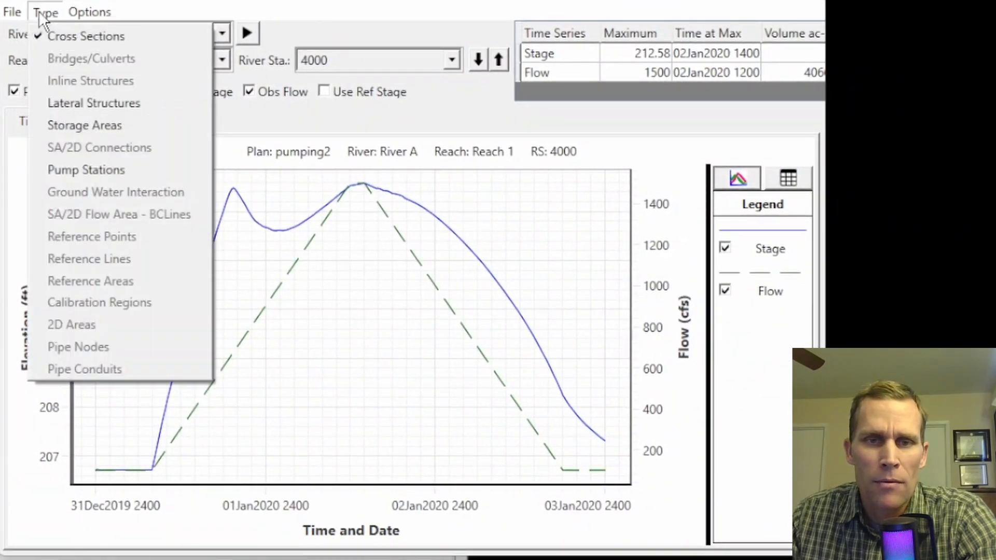
{"action": "left_click", "coordinate": [71, 170]}
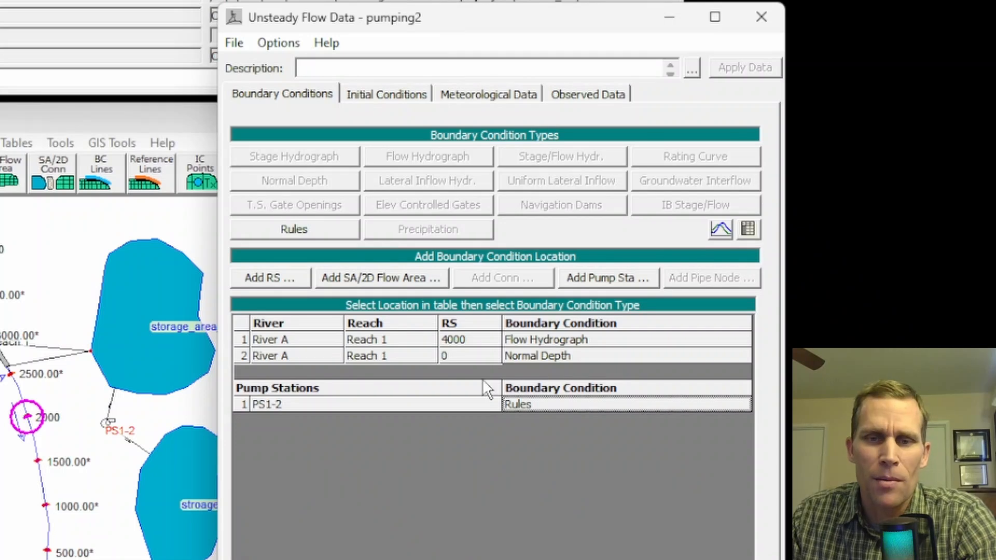
Review the rule operations of pump station PS1-2, focusing on the ElseIf condition, and close them.
{"action": "double_click", "coordinate": [521, 403]}
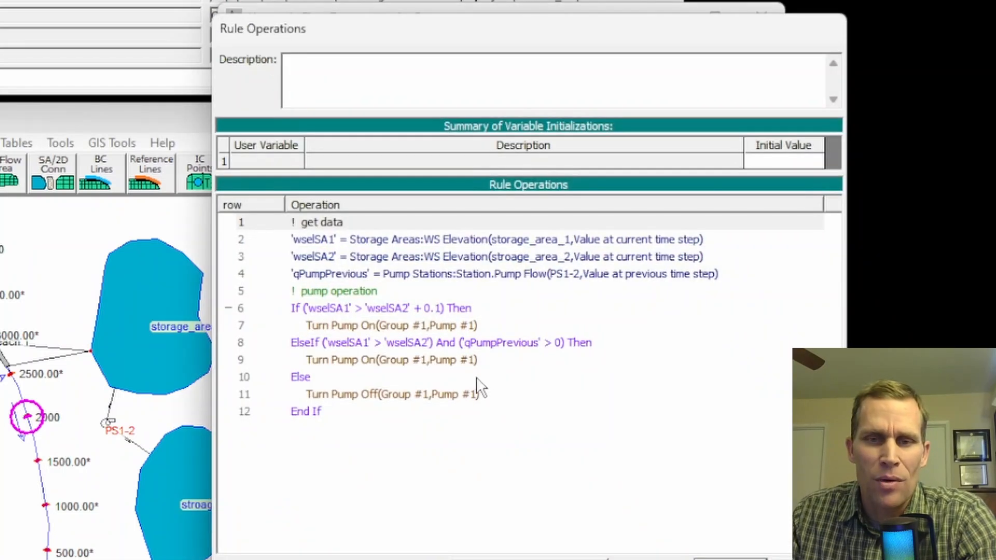
{"action": "left_click", "coordinate": [310, 346]}
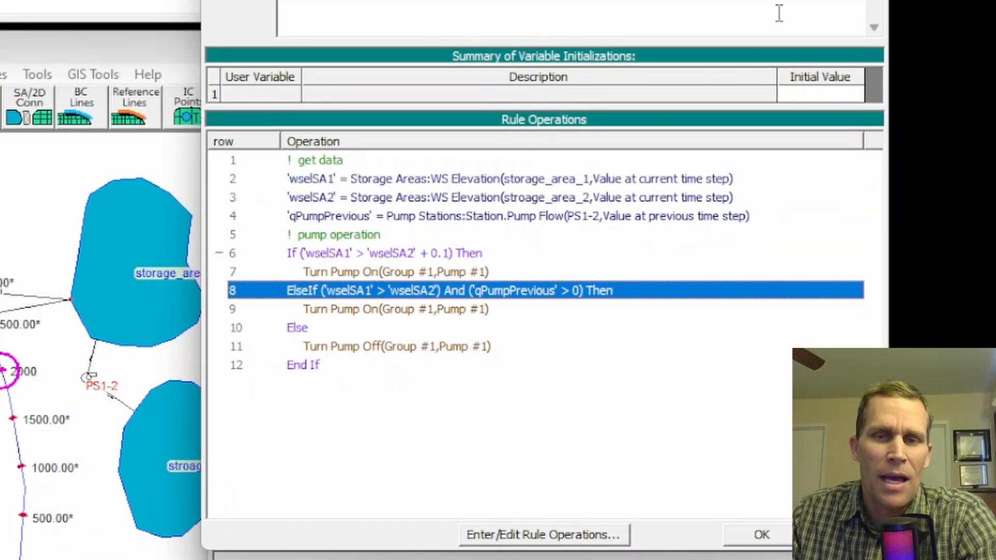
{"action": "left_click", "coordinate": [772, 539]}
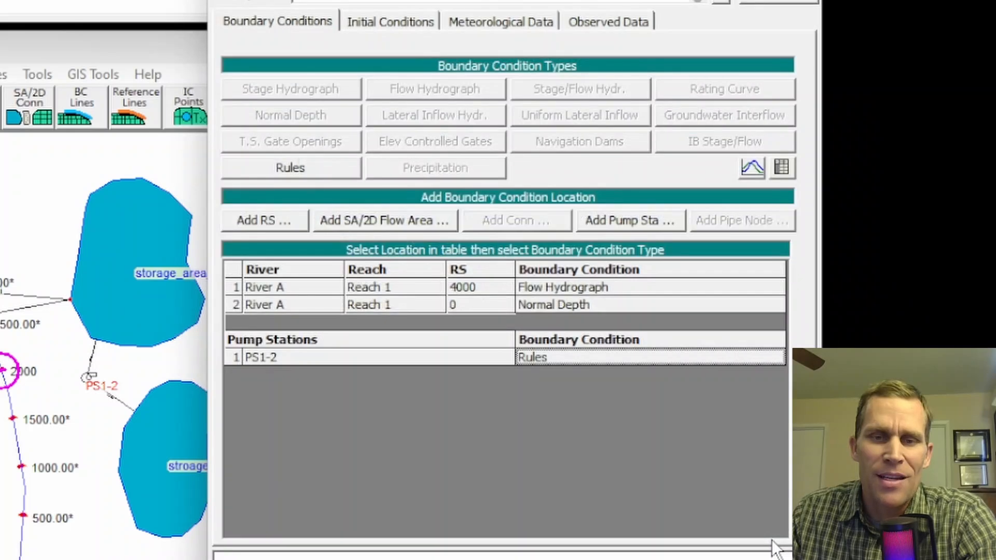